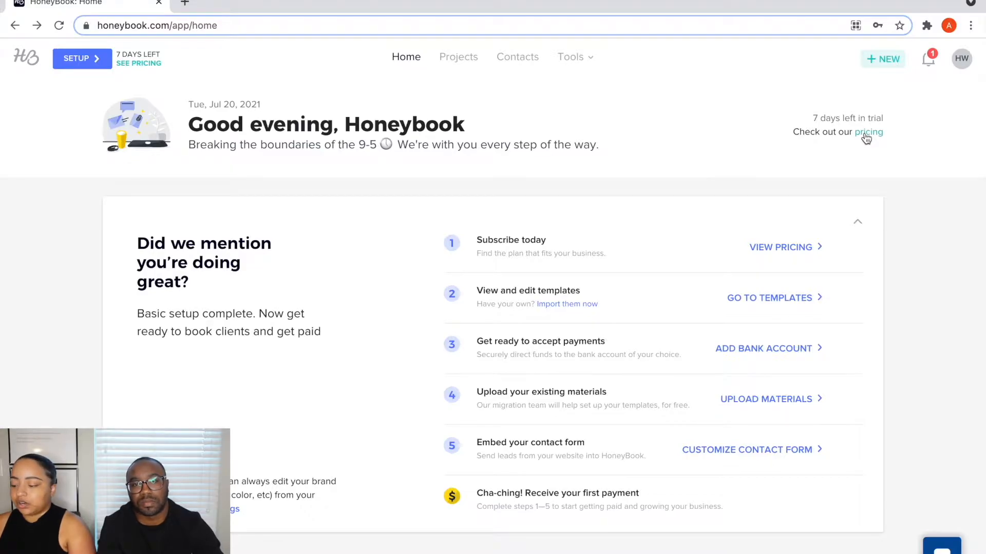
- Open the pricing page and review the Starter, Unlimited Monthly and Unlimited Annual plans
click(868, 132)
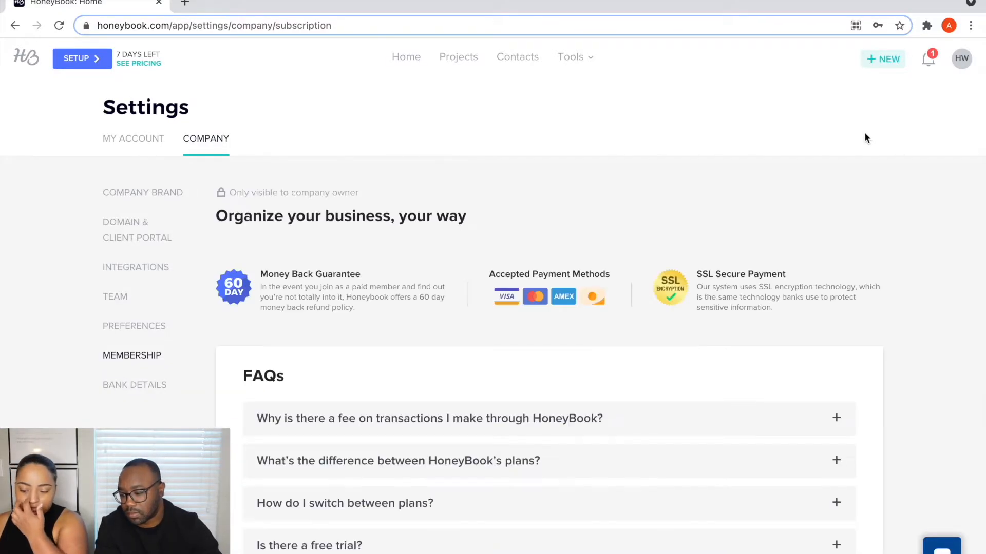
scroll(657, 223, down, 3)
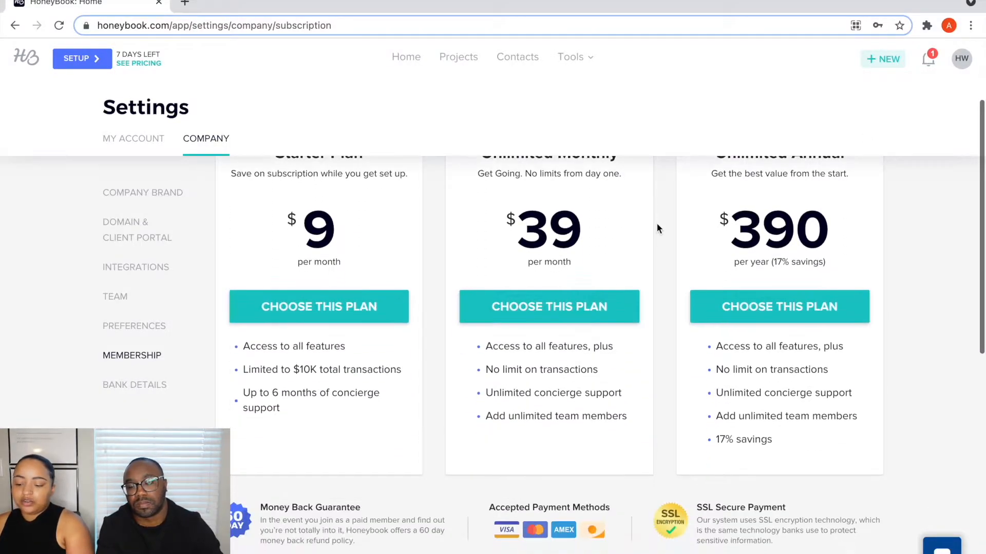
scroll(657, 223, up, 1)
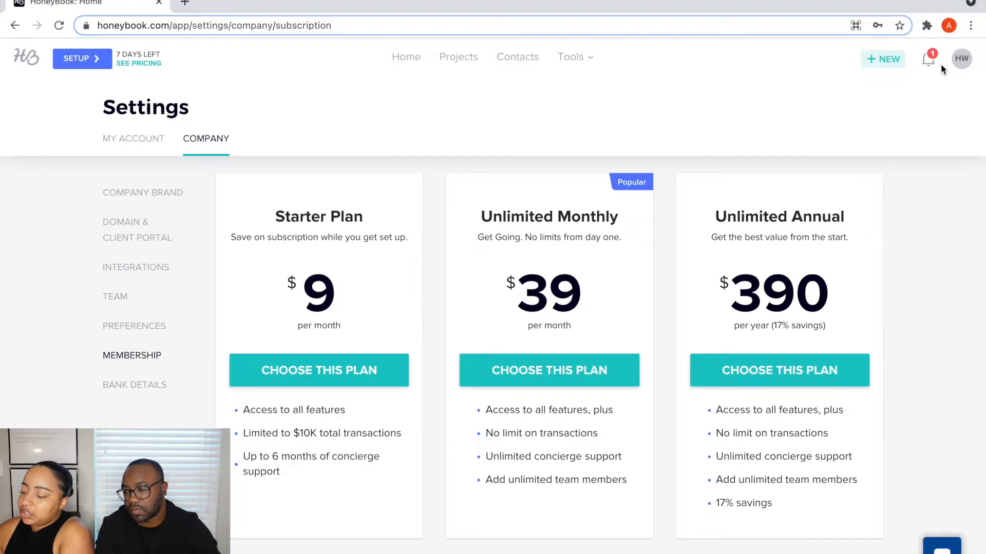
- Open the company settings, check the personal account info, and review the company brand elements
click(958, 59)
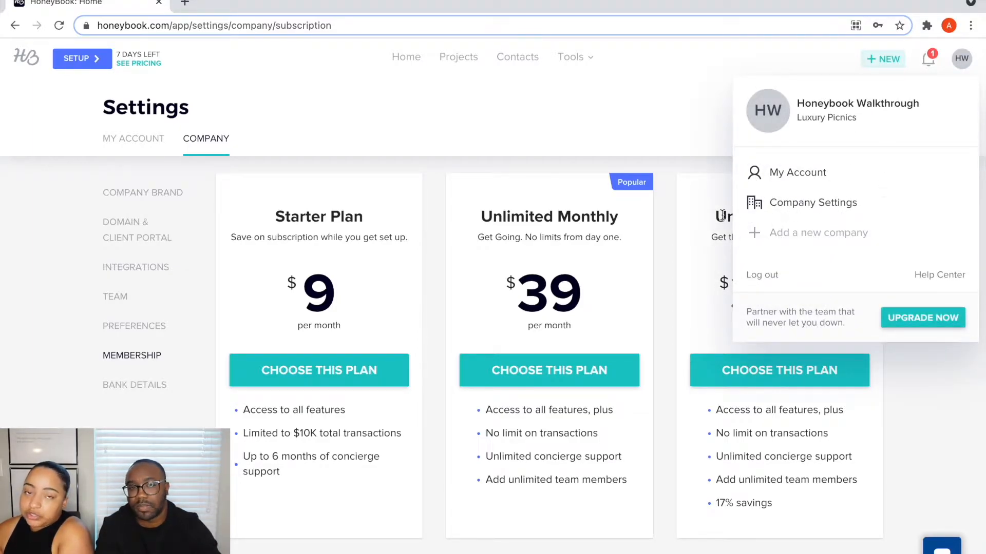
click(810, 211)
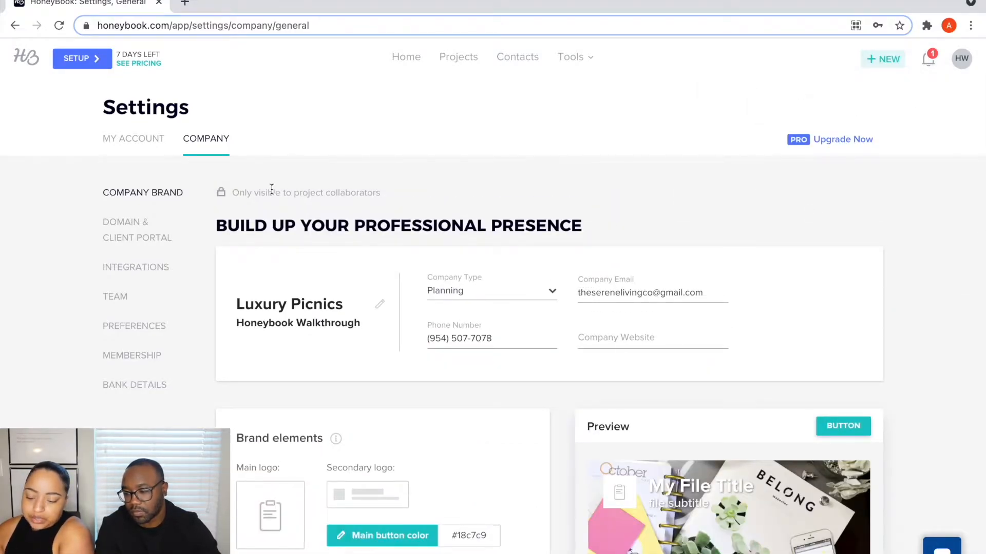
click(137, 145)
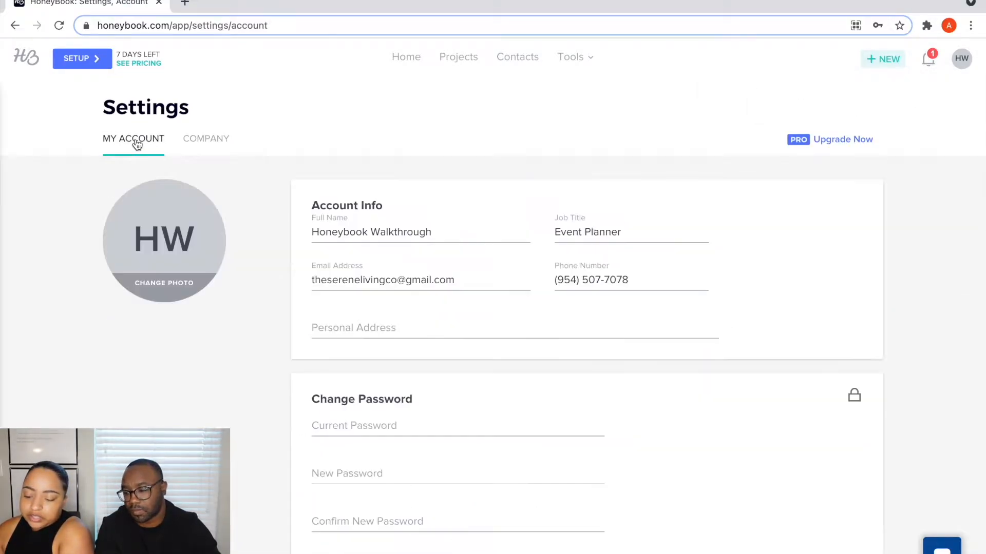
click(208, 149)
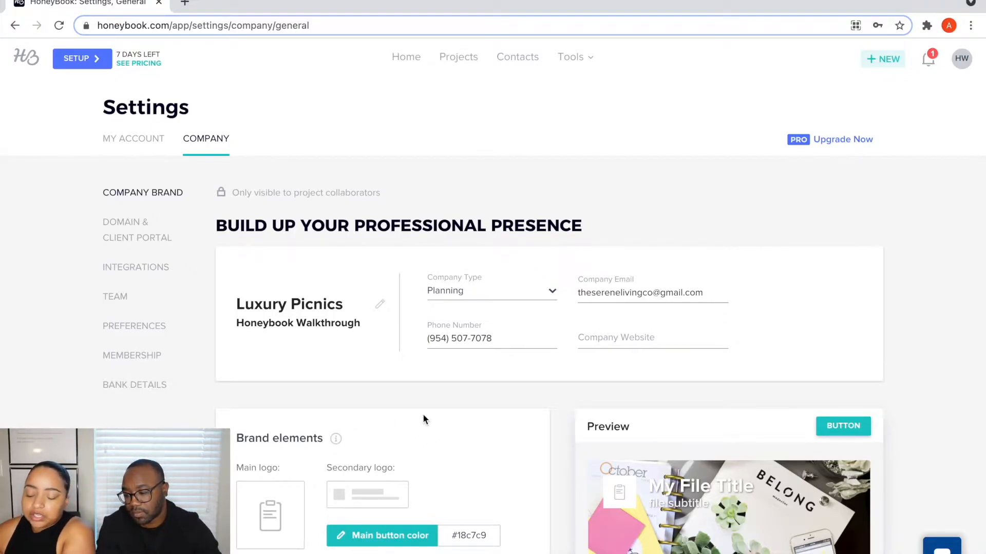
scroll(423, 419, down, 3)
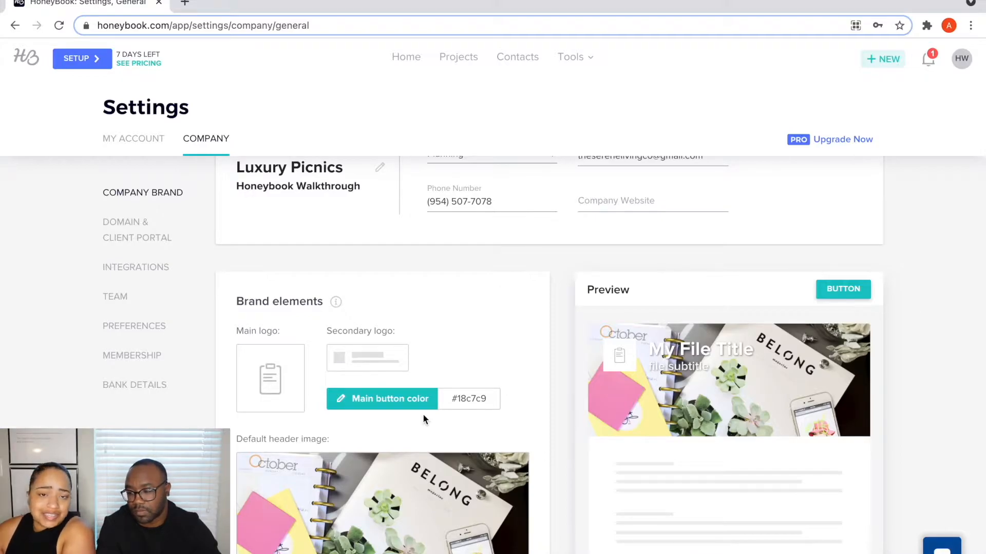
scroll(423, 416, down, 3)
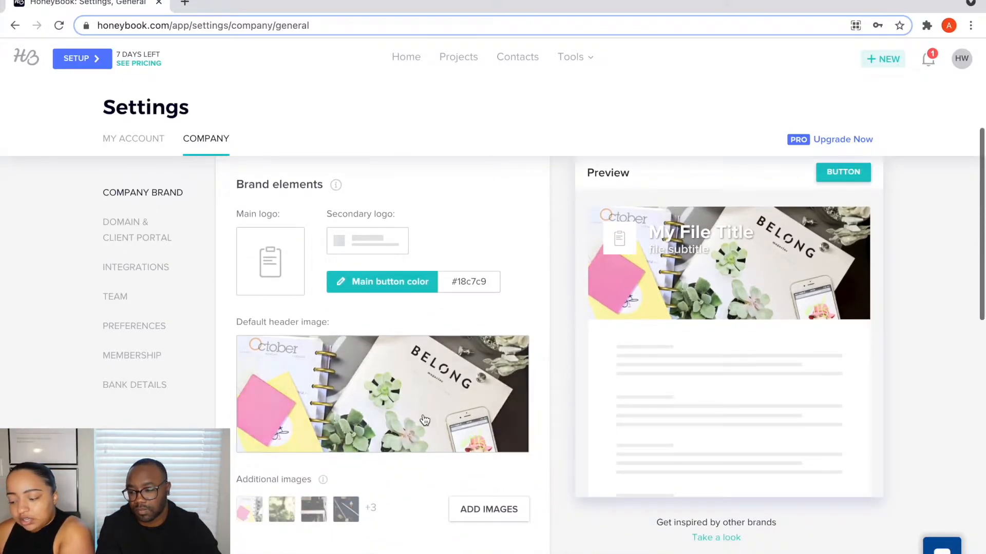
scroll(423, 414, up, 2)
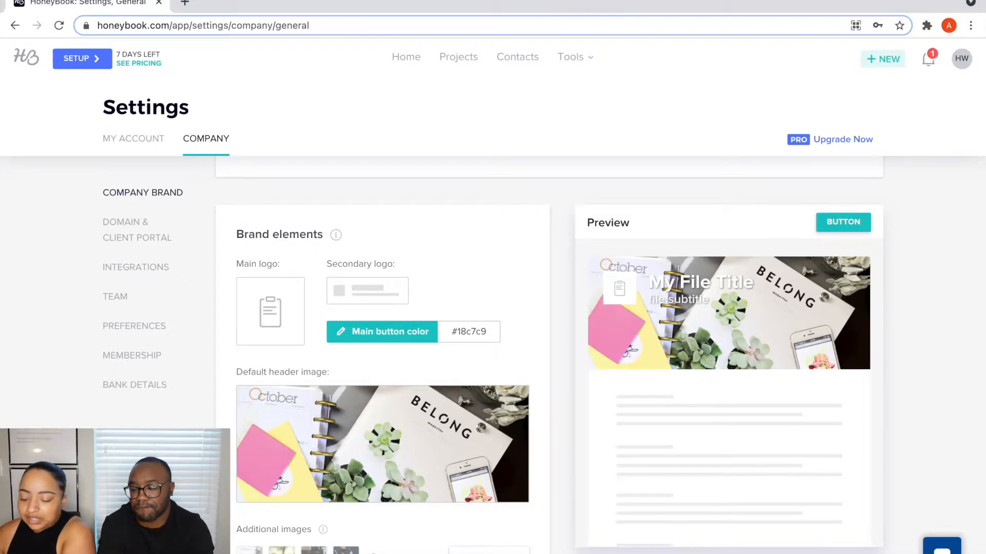
- Fill in the team's company data with 2 employees and 2021 as the year of establishment
click(116, 296)
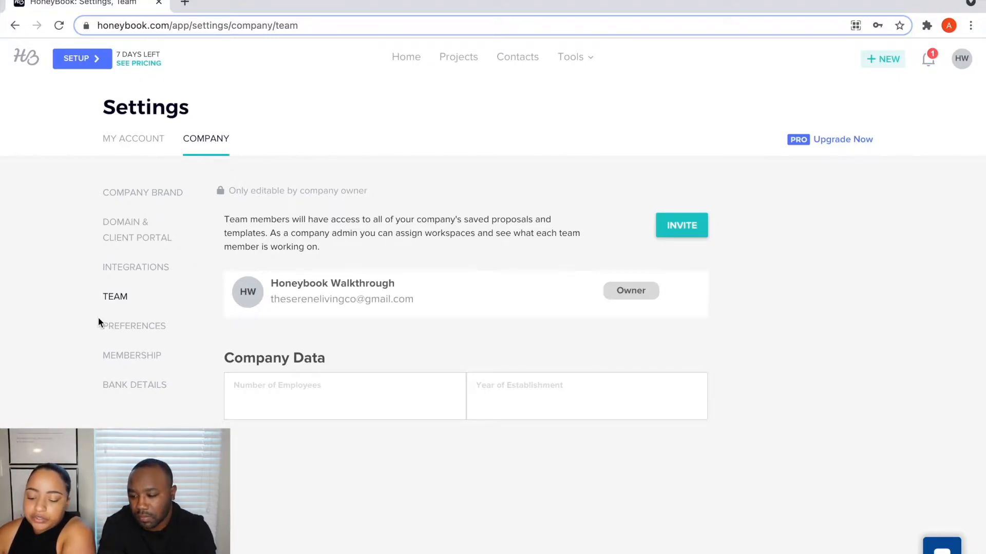
click(299, 400)
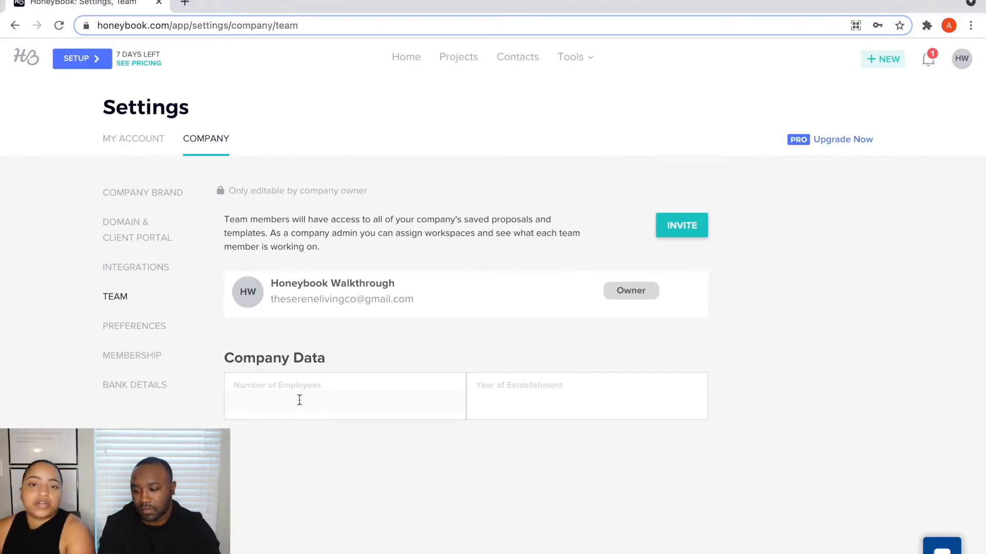
text(2)
click(511, 395)
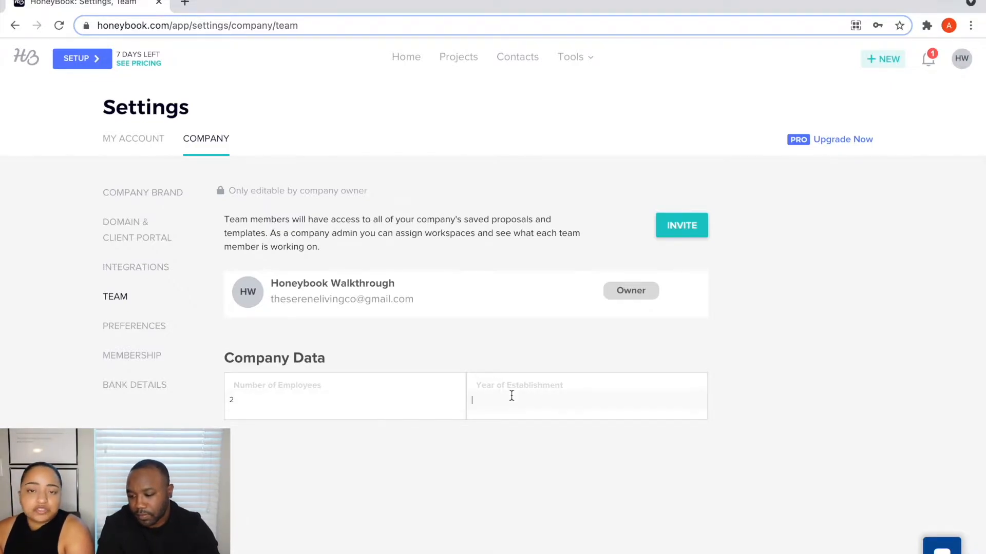
text(2021)
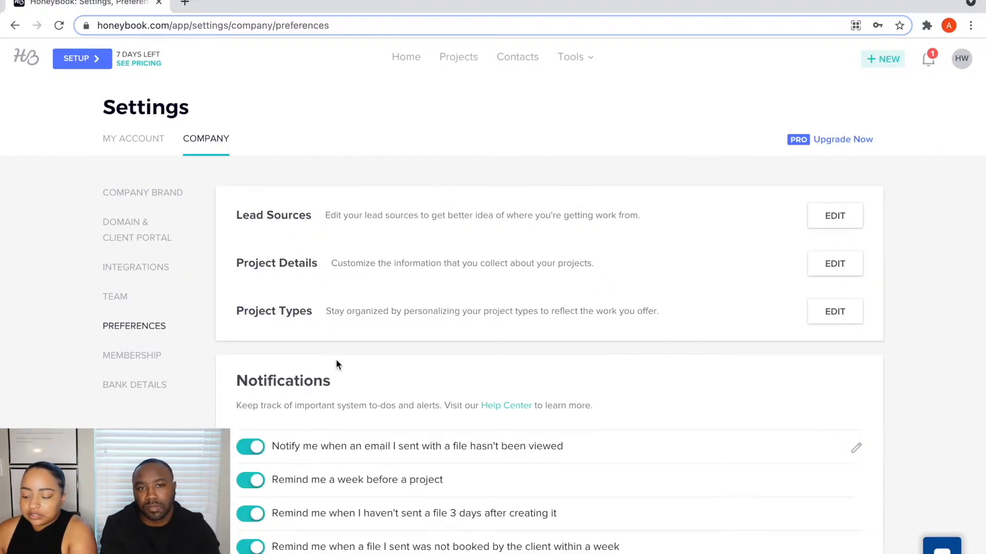
- Review the notification, automatic action and payment reminder settings in the company preferences
scroll(337, 363, down, 3)
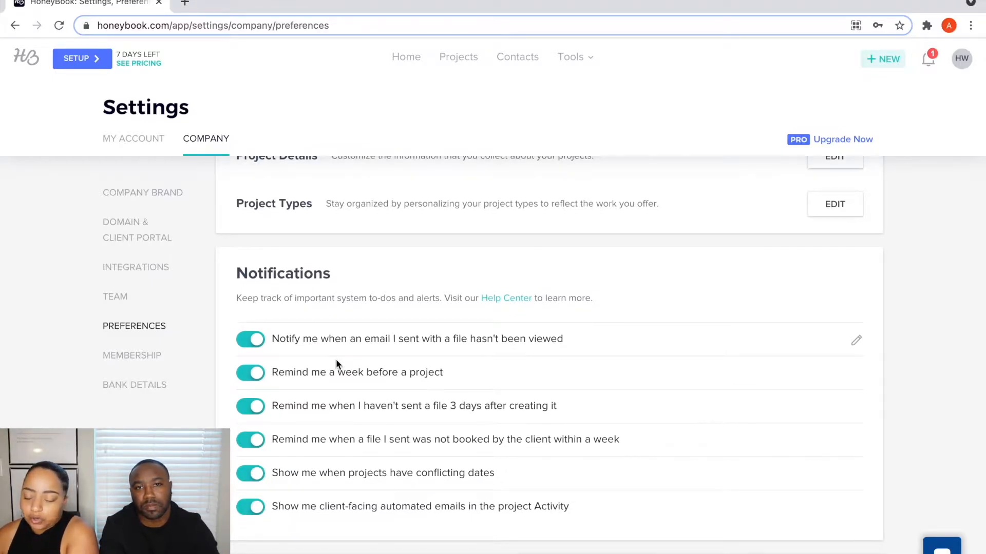
scroll(341, 343, down, 1)
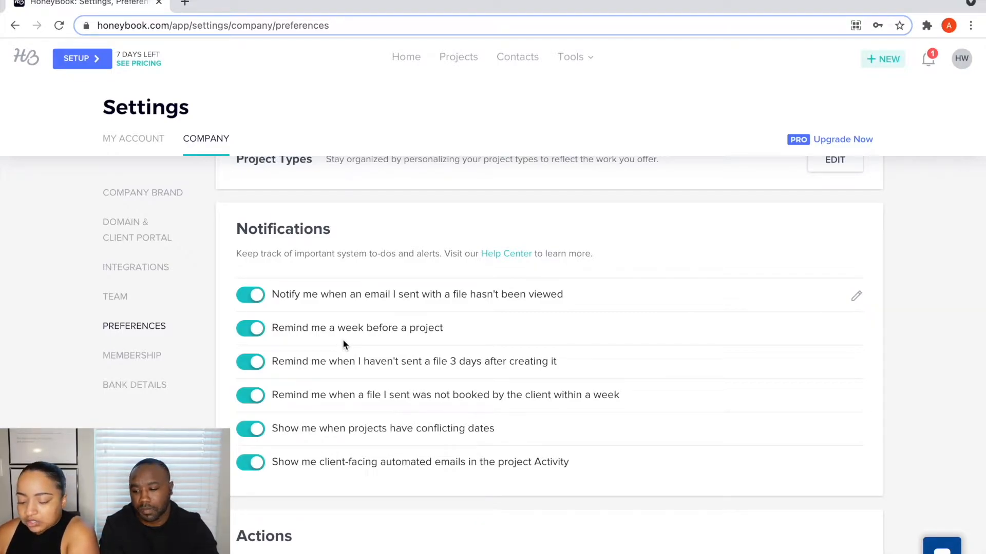
scroll(344, 343, down, 1)
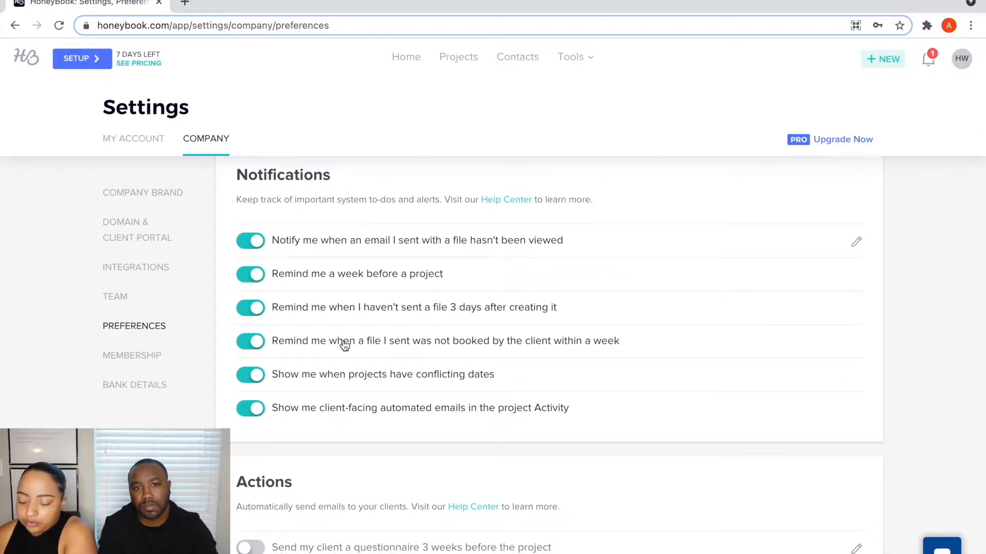
scroll(340, 405, down, 5)
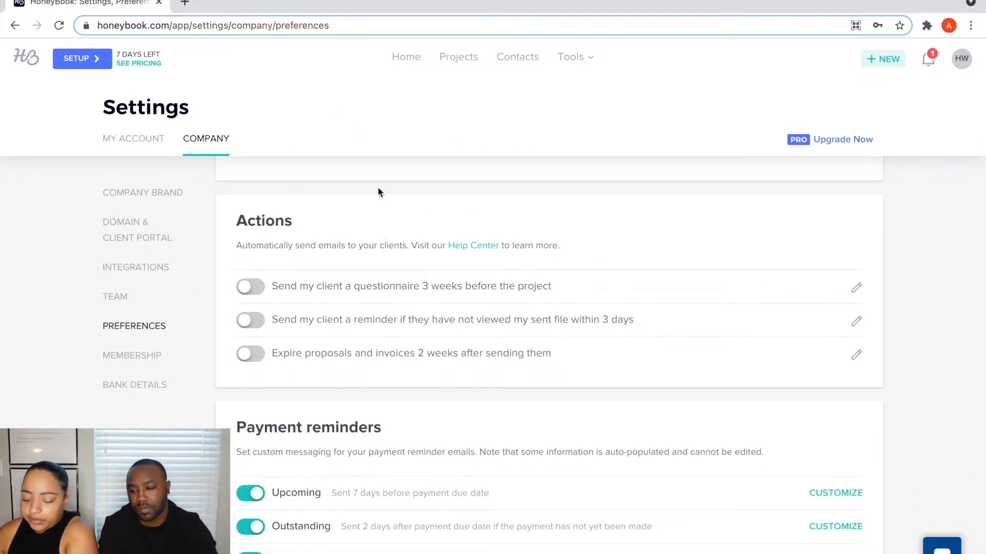
- View the company's membership plans and the bank details with the business and personal account options
click(154, 356)
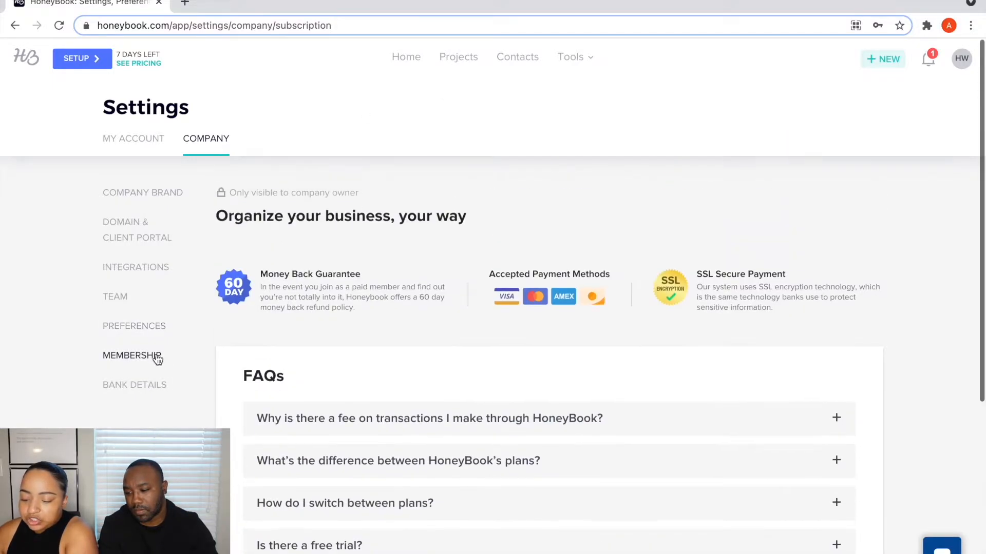
scroll(327, 310, down, 1)
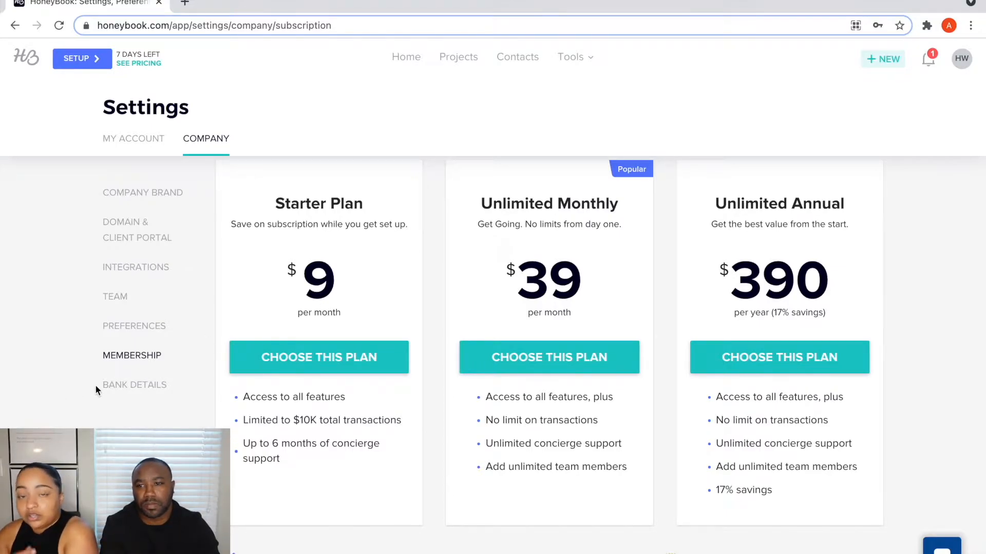
click(110, 388)
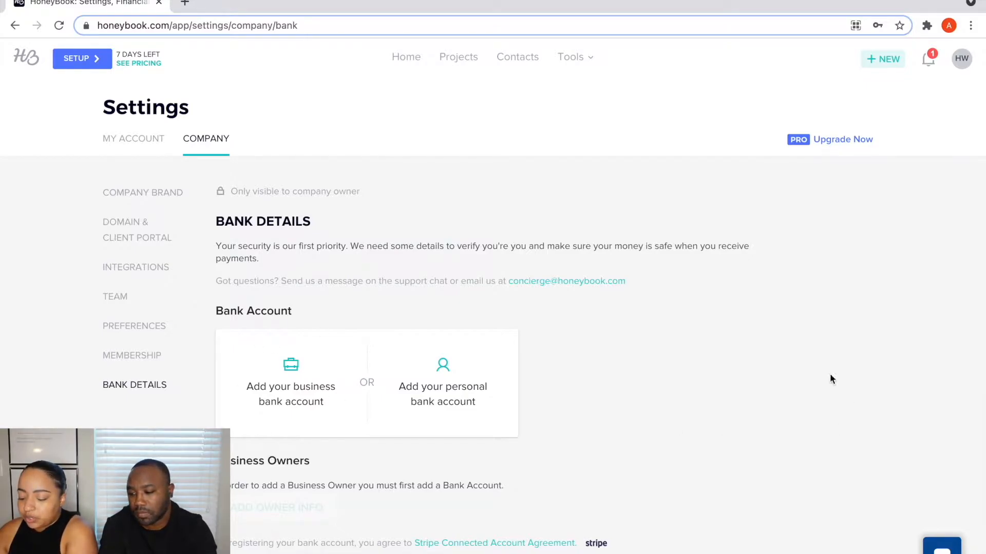
scroll(426, 420, down, 1)
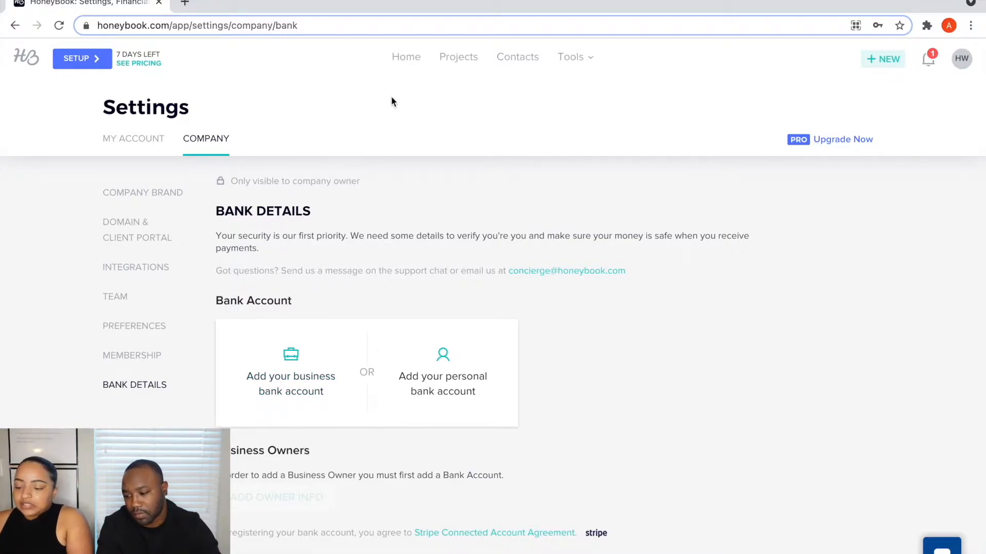
- Open the projects pipeline from the home page and view the Active Projects and Inquiry stages
click(442, 62)
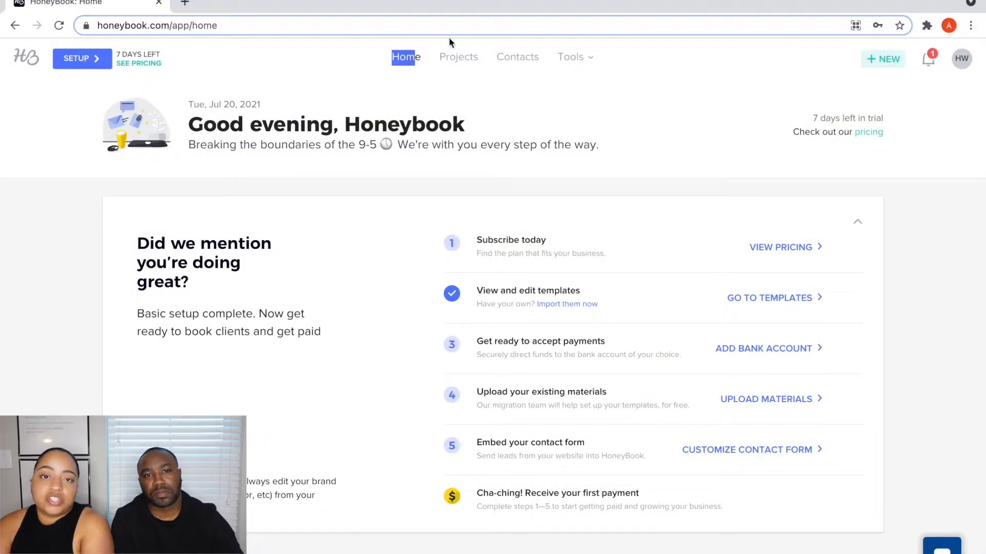
click(342, 91)
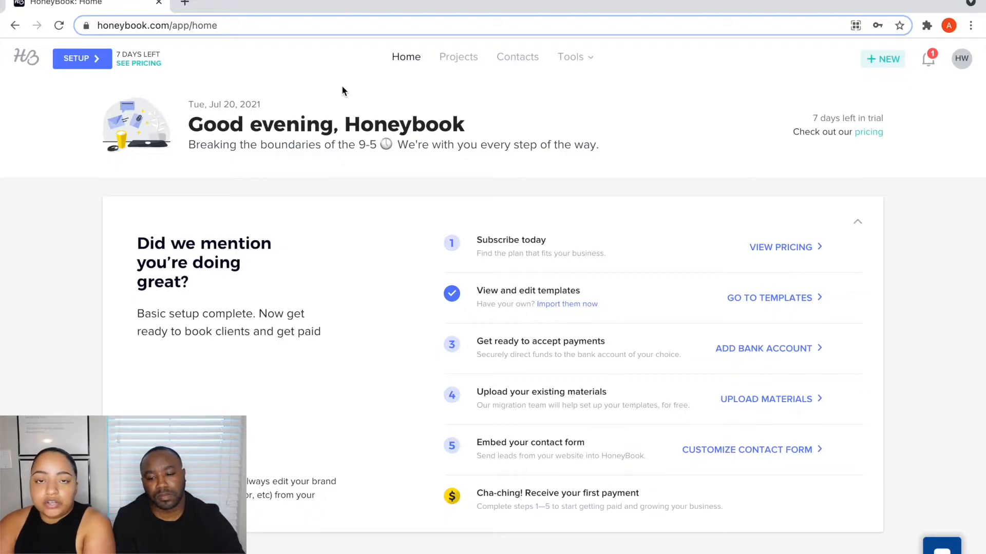
click(457, 62)
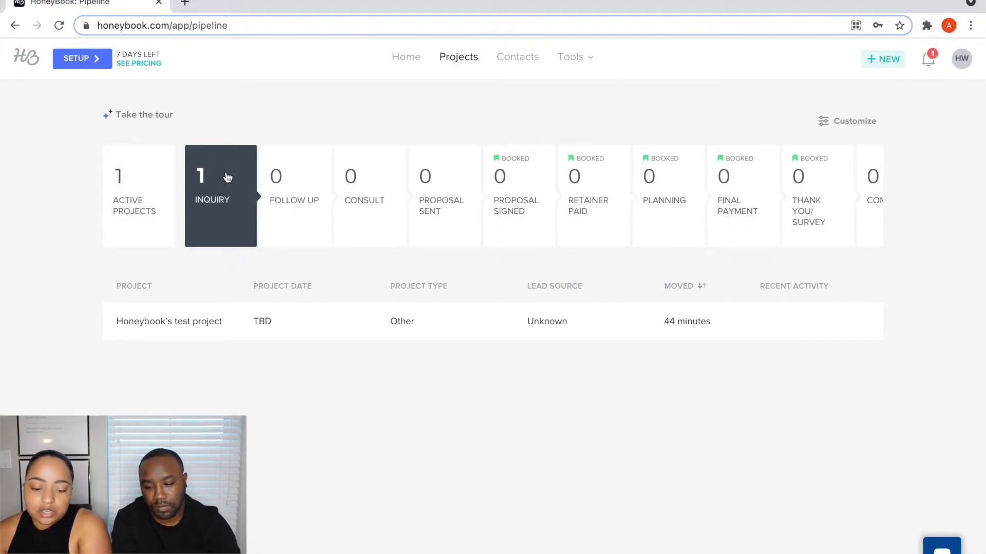
click(157, 188)
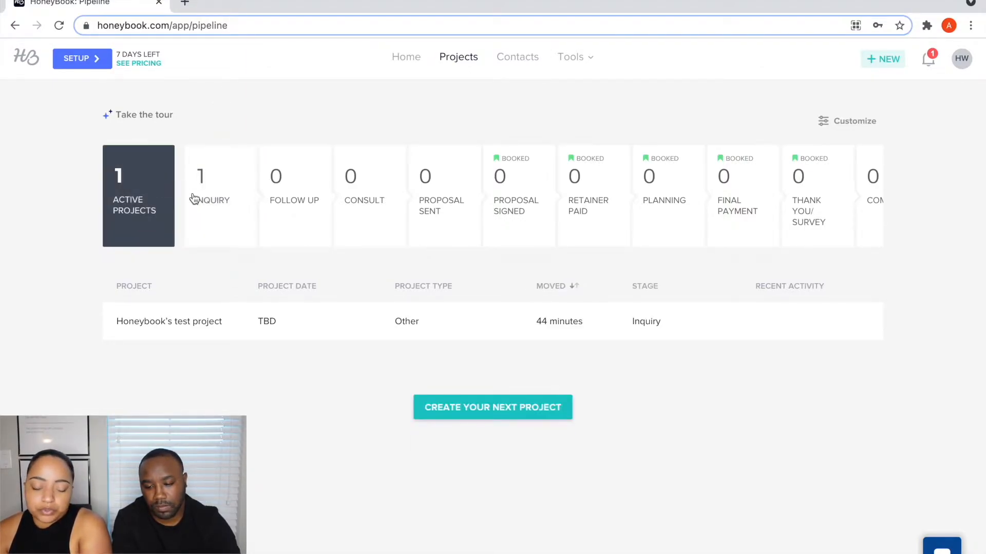
click(226, 199)
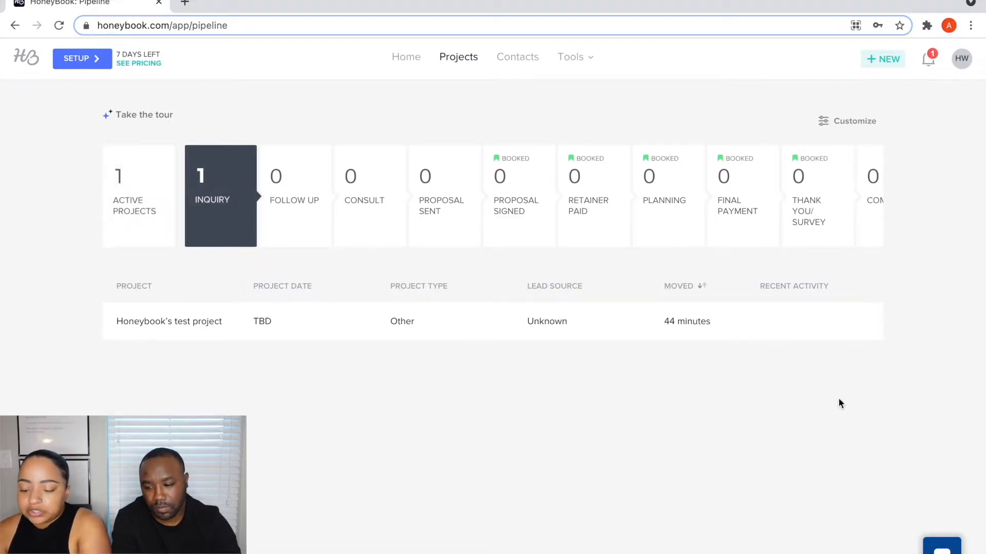
- Look over the options available for Honeybook's test project in the Inquiry stage
click(851, 331)
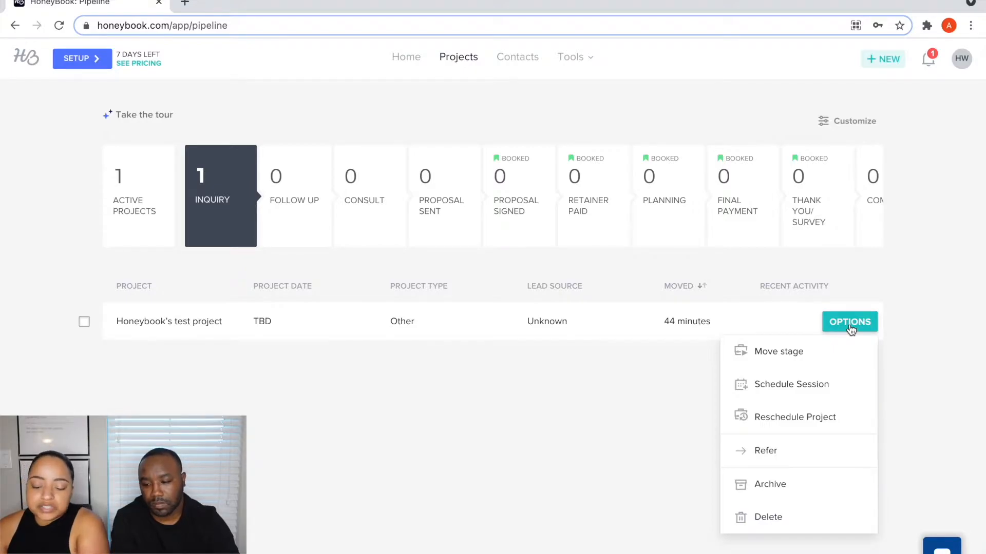
mouse_move(808, 383)
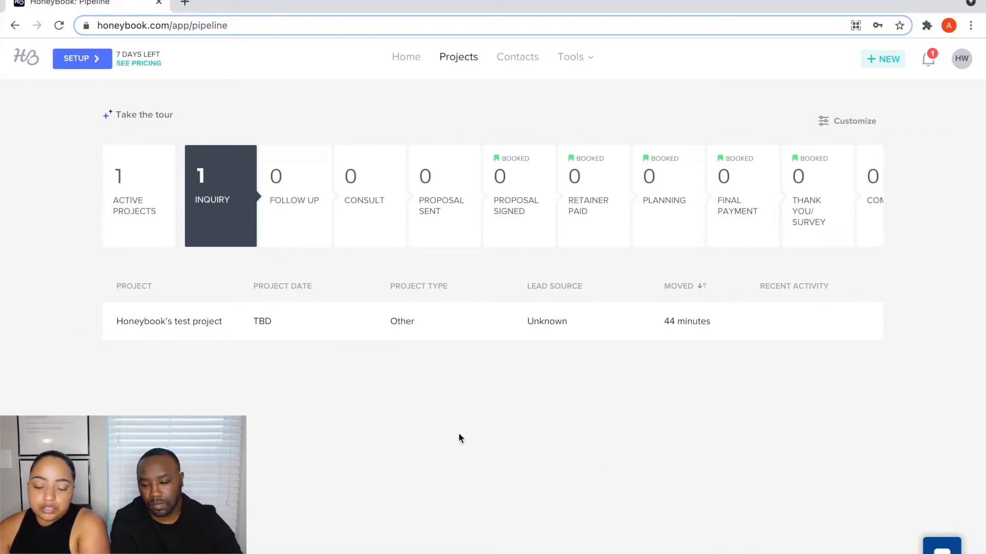
click(852, 332)
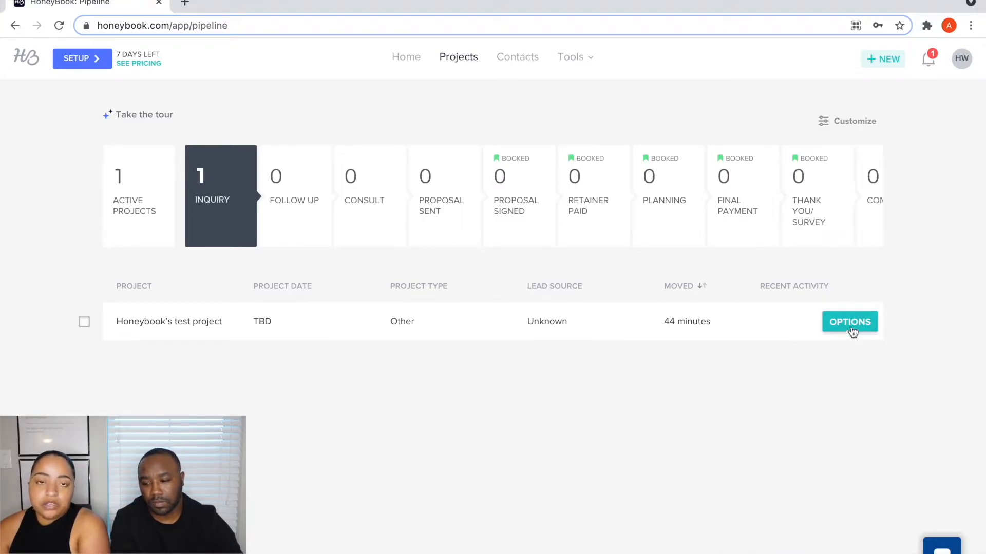
click(853, 331)
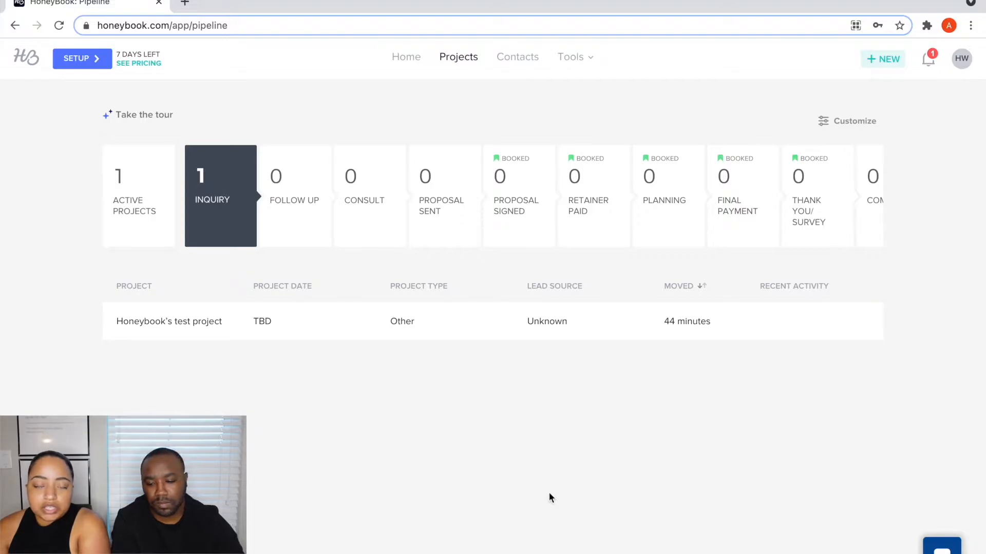
- Open Honeybook's test project and examine its header, participants and activity section
click(223, 323)
scroll(223, 324, down, 4)
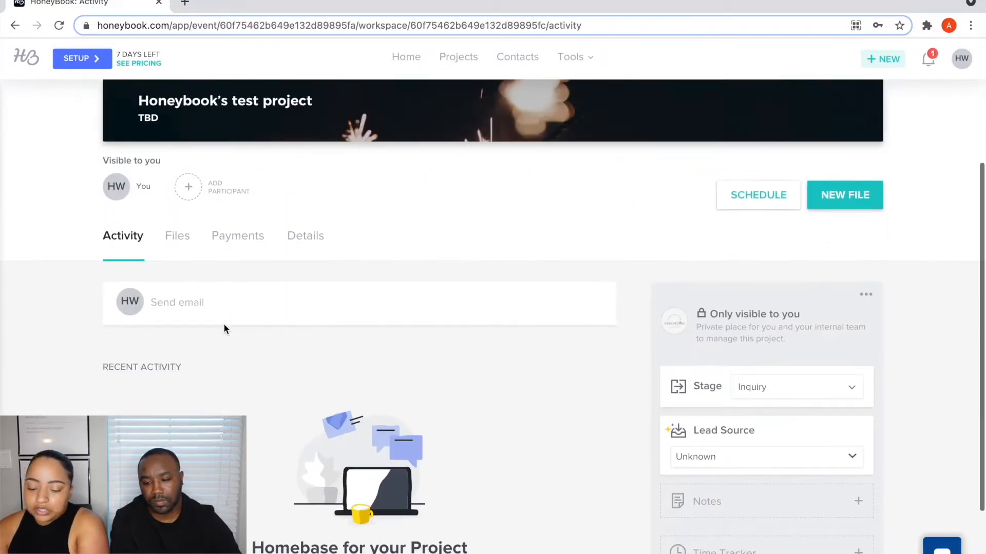
scroll(223, 239, up, 5)
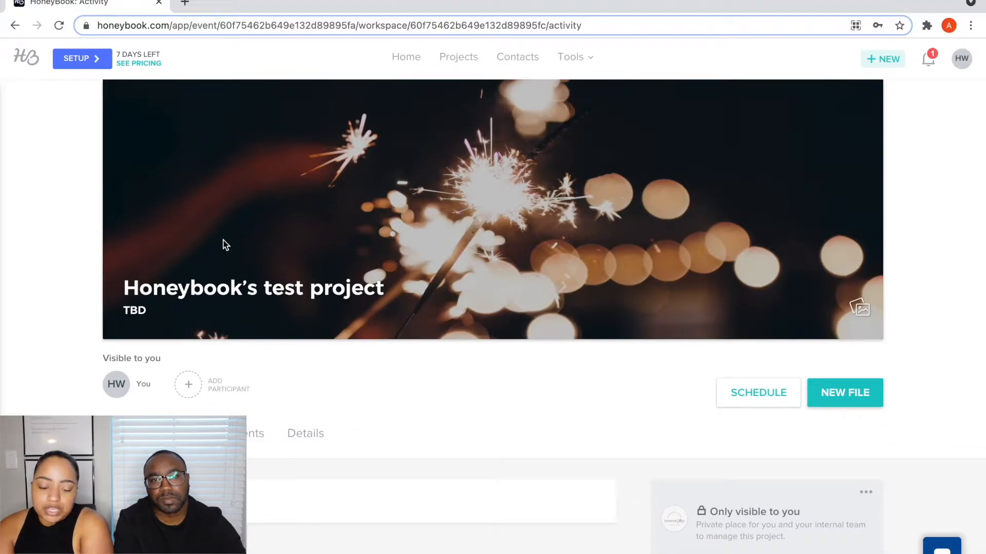
scroll(223, 240, down, 3)
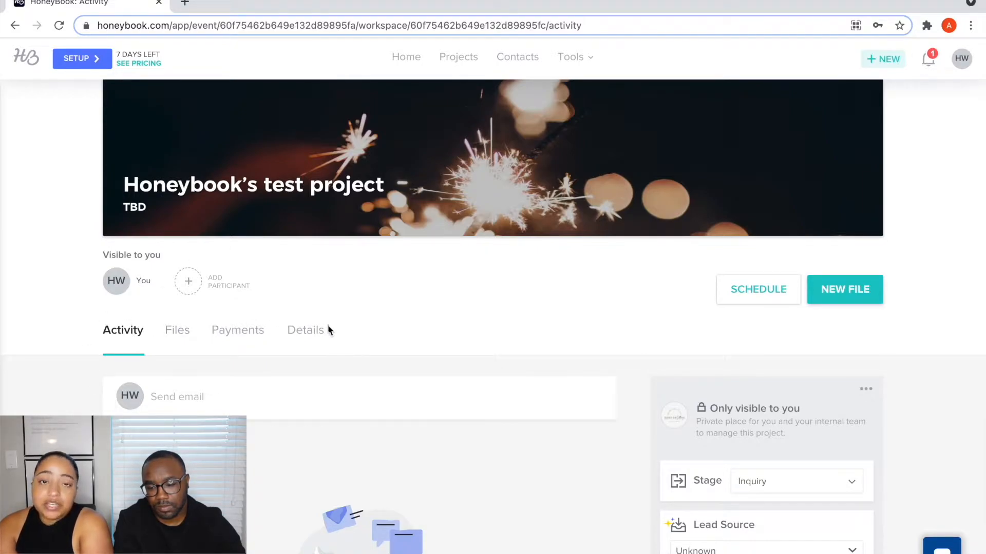
scroll(328, 324, down, 3)
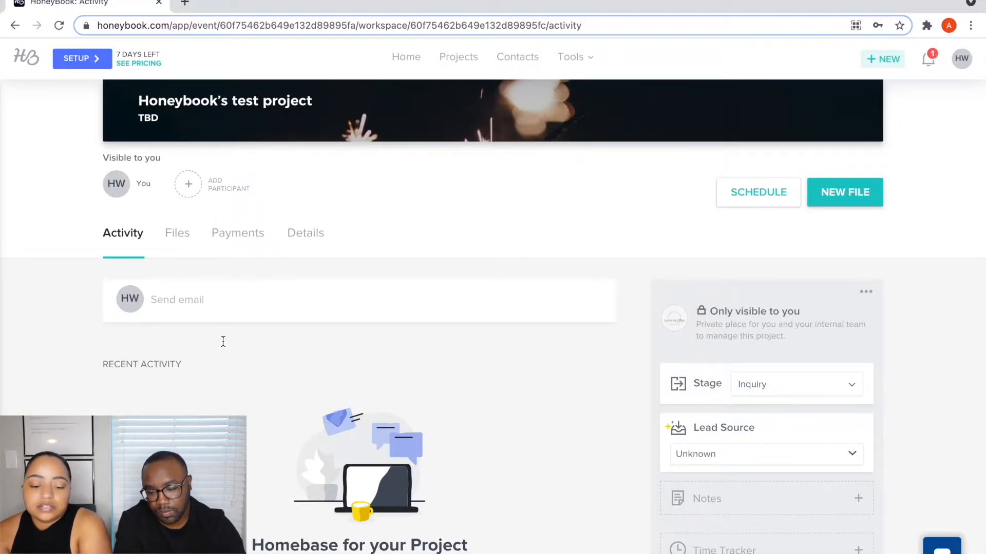
- View the files and payments sections of Honeybook's test project
click(188, 238)
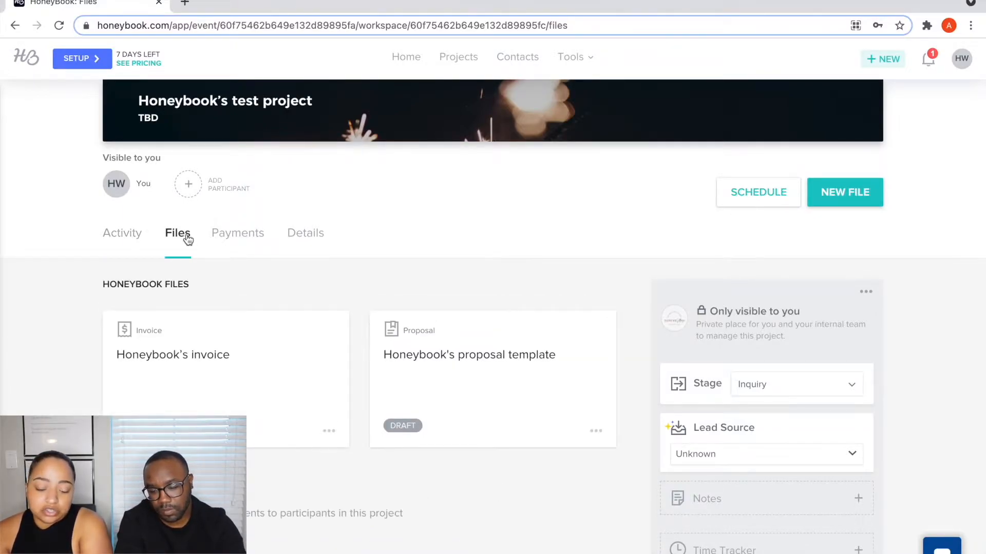
mouse_move(239, 370)
scroll(239, 370, down, 1)
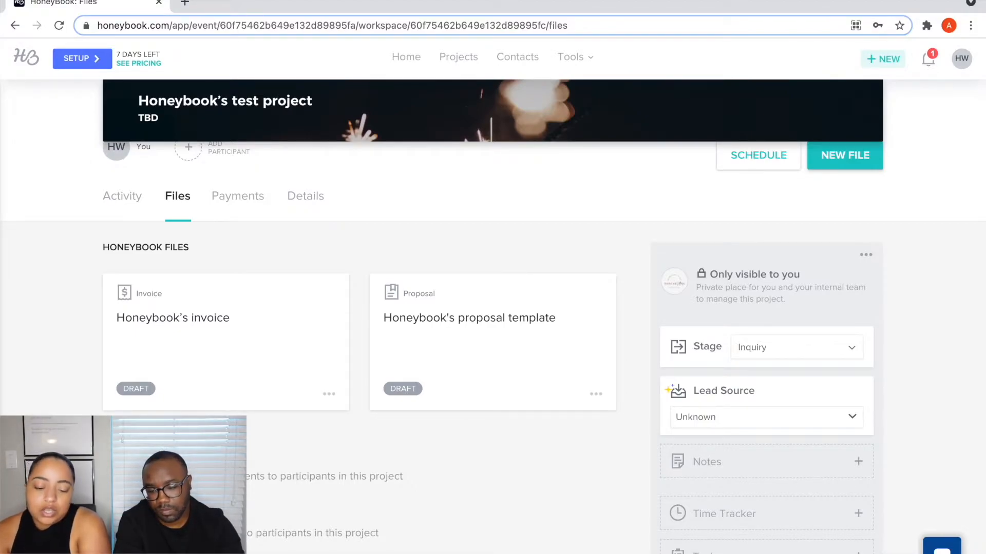
click(233, 196)
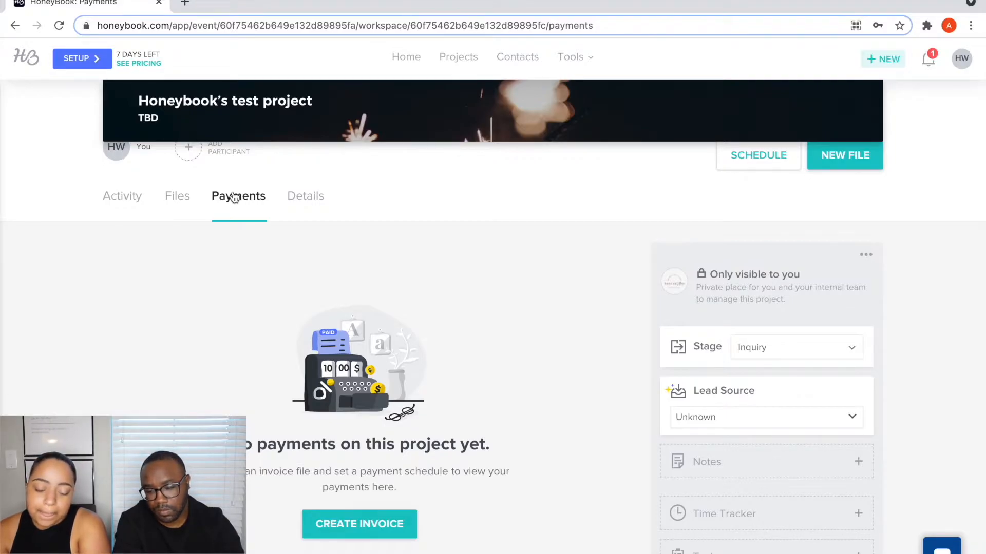
- Open the project's details and rename the project as YT Test Setting
click(305, 195)
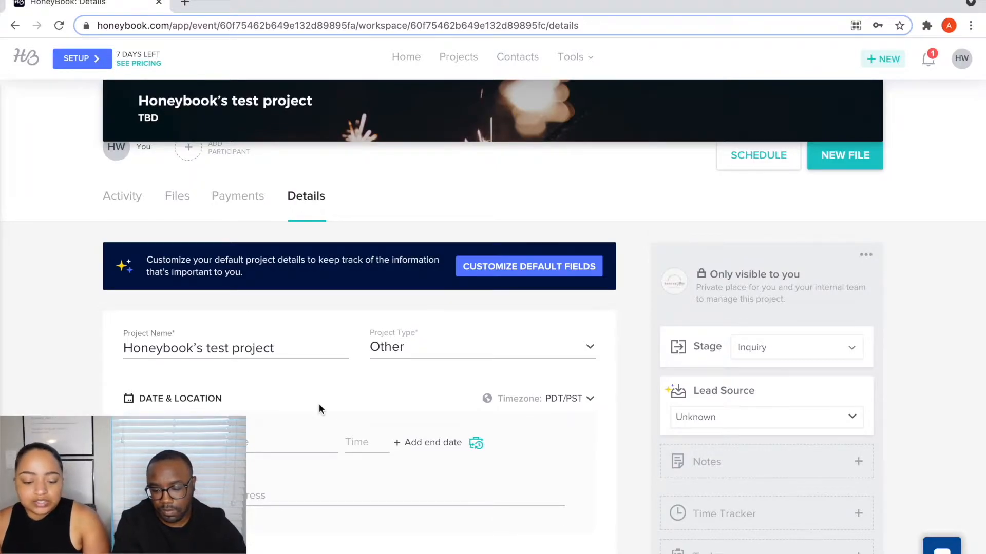
scroll(319, 409, down, 2)
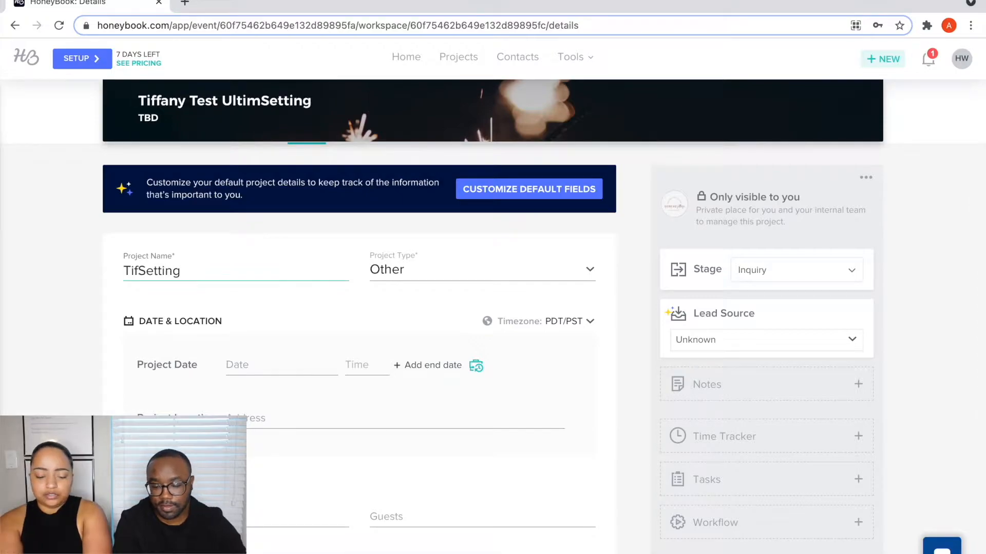
key(BackSpace)
key(BackSpace)
key(BackSpace)
key(BackSpace)
text(YT Test Setting)
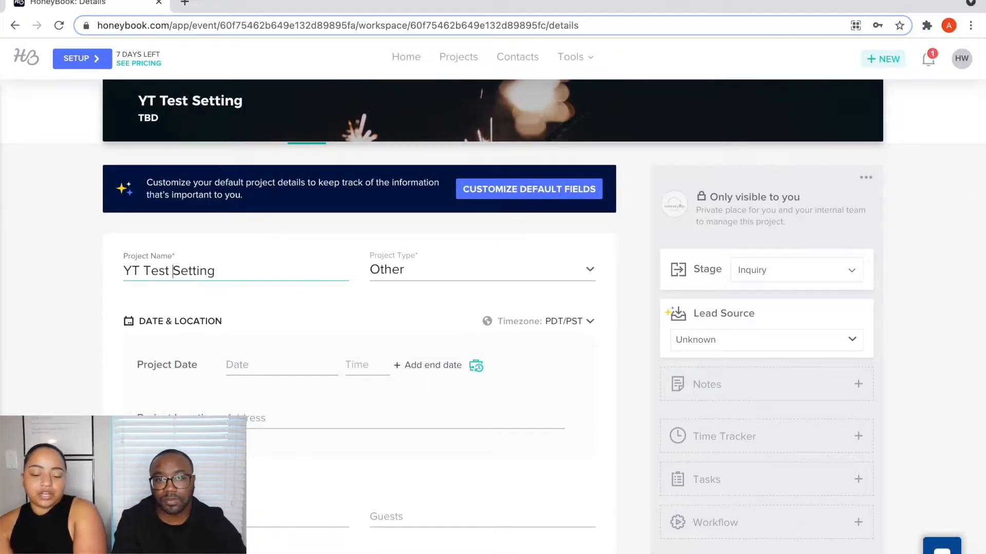
- Create a new project type named Ultimate Setting and assign it to the project
click(391, 272)
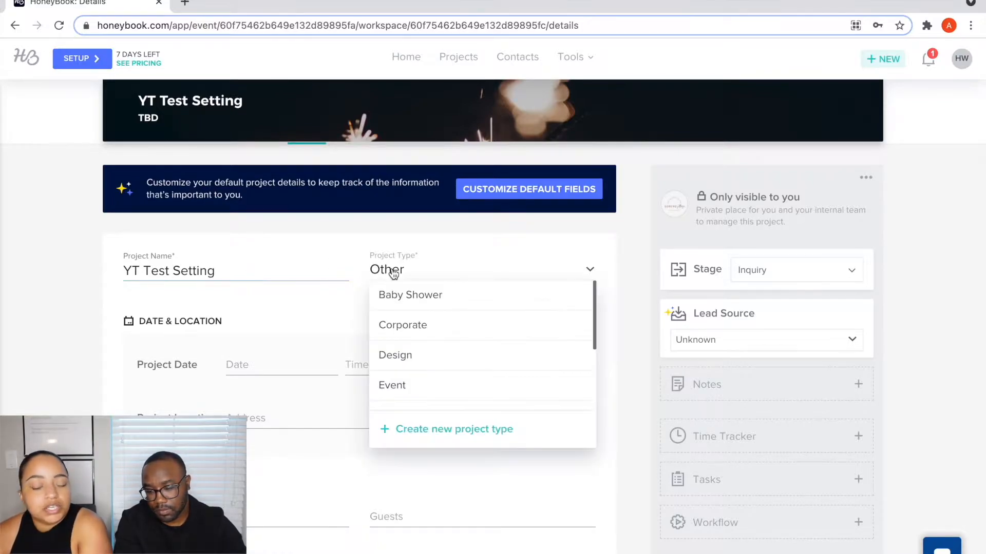
click(466, 431)
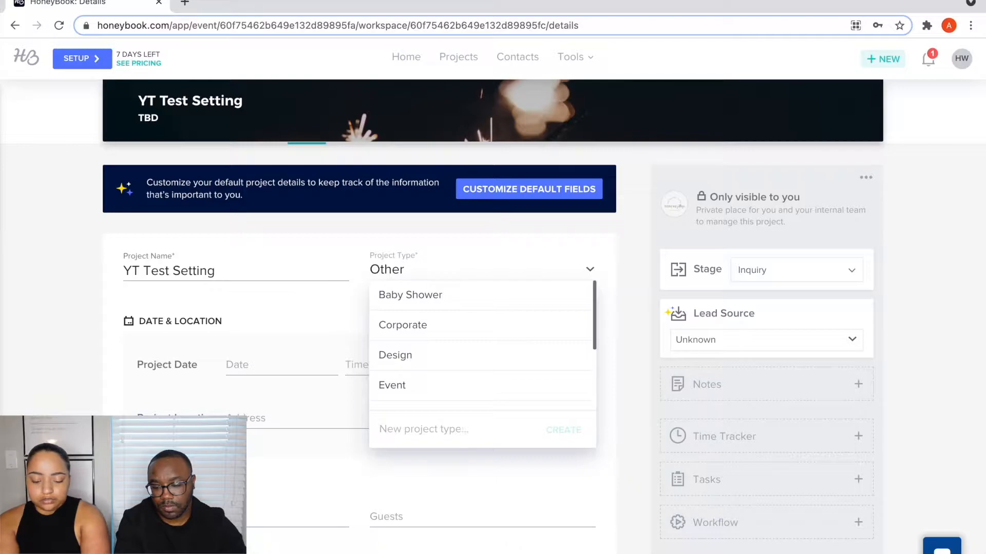
text(UI)
text(timate Se)
text(tting)
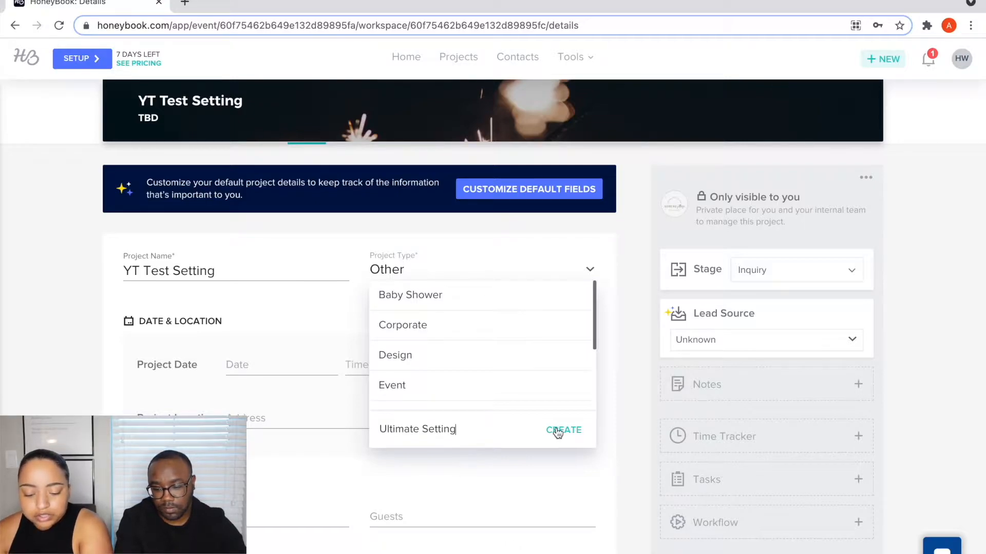
click(558, 433)
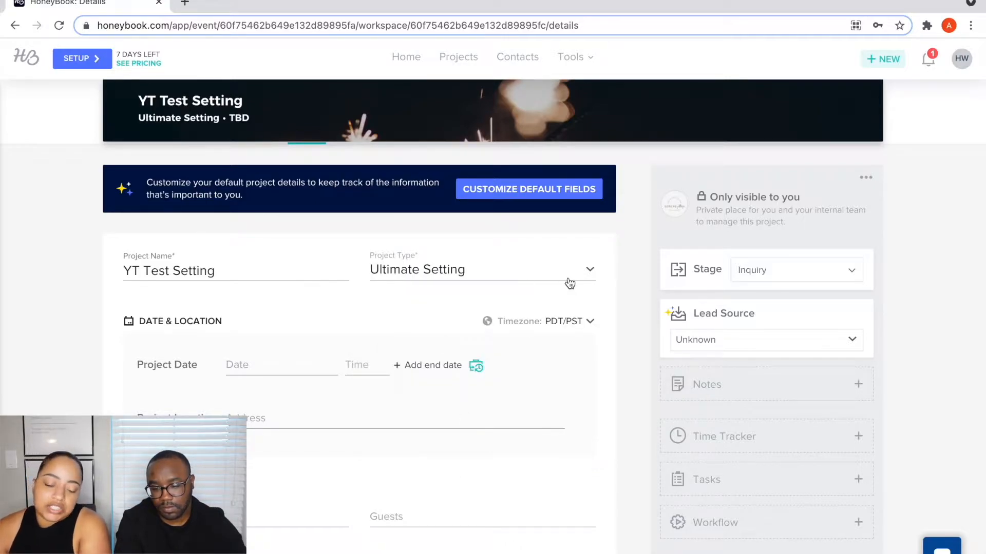
- Set the project date to Sat, Jul 31, 2021 with a start time of 6:00 pm
click(279, 367)
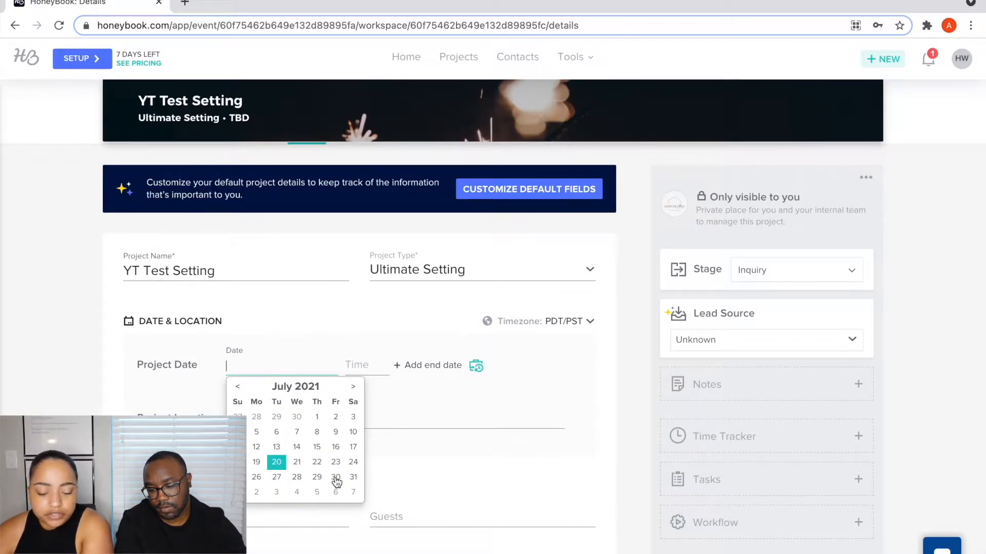
click(354, 476)
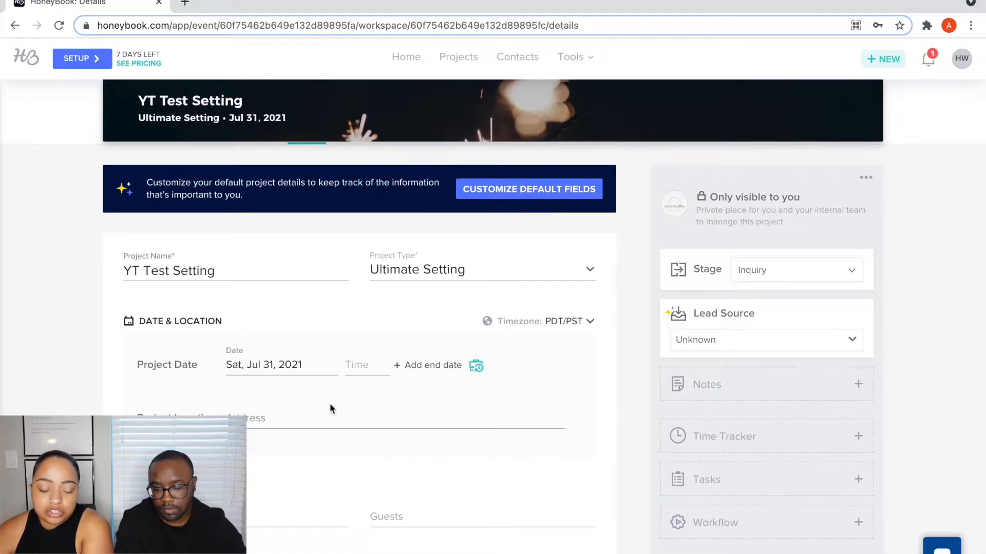
click(379, 364)
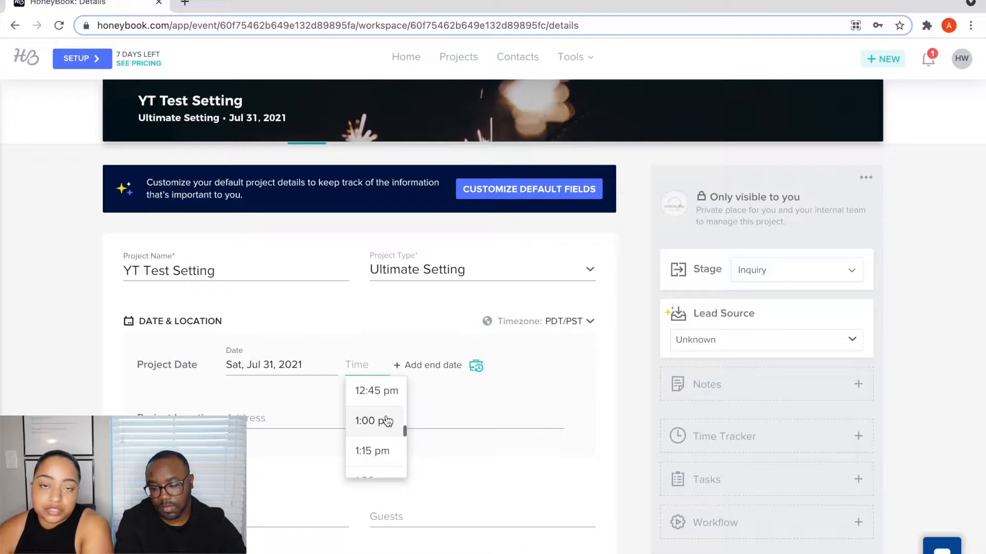
scroll(387, 421, down, 8)
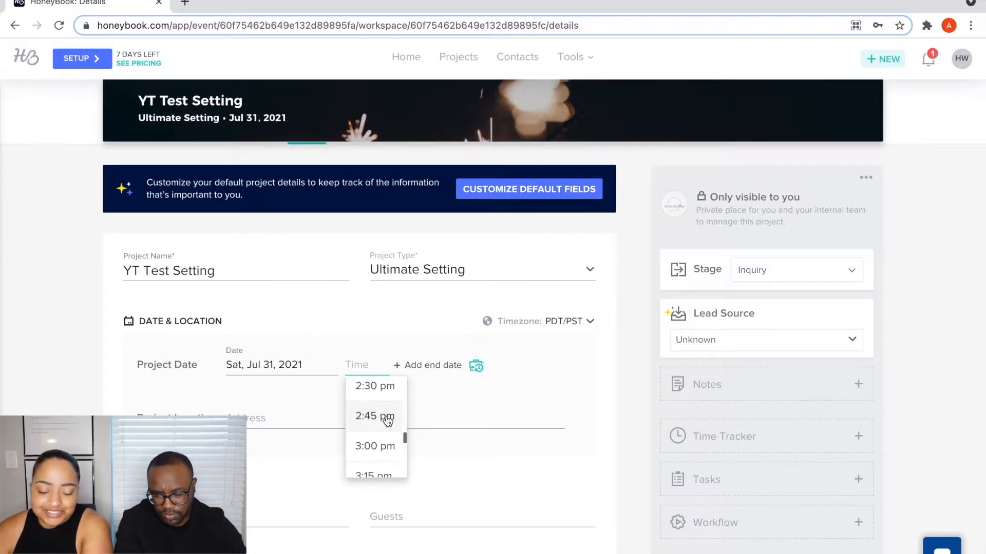
scroll(388, 421, down, 3)
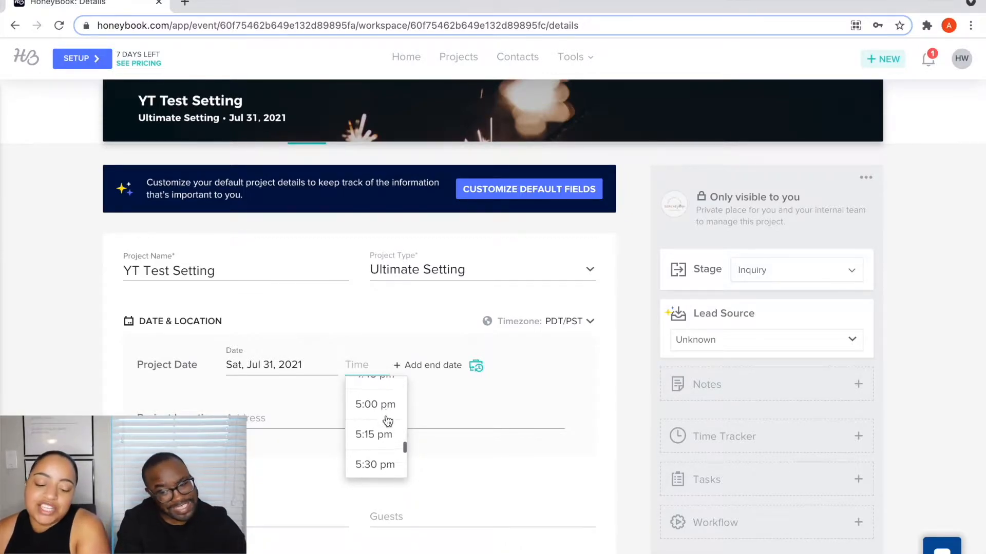
scroll(388, 421, down, 5)
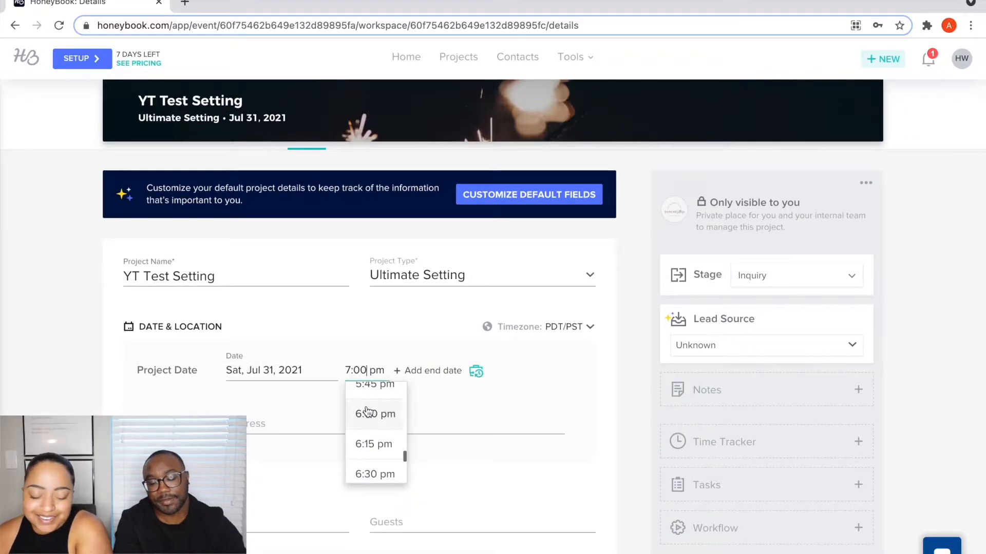
click(366, 414)
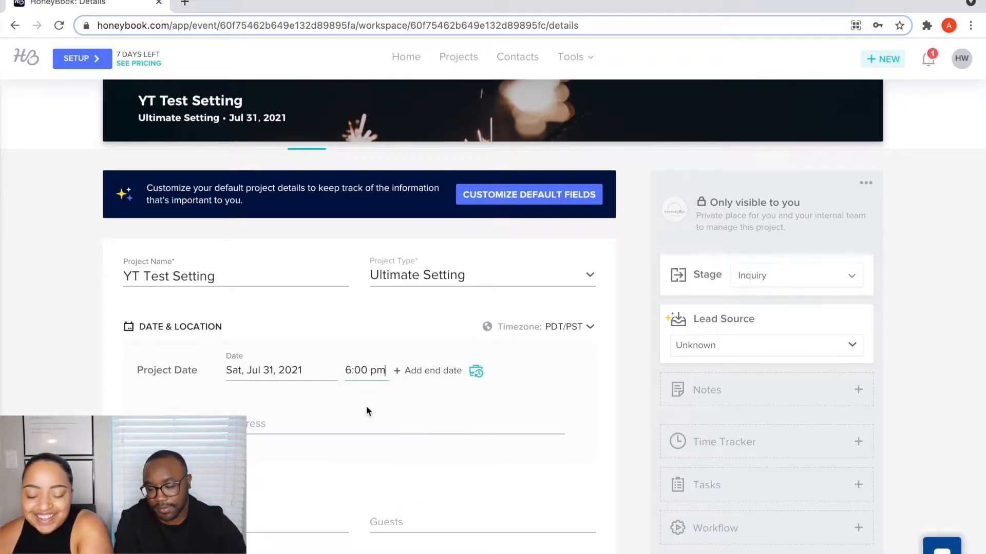
- Add an end date of Sat, Jul 31, 2021 with an end time of 8:00 pm
click(422, 372)
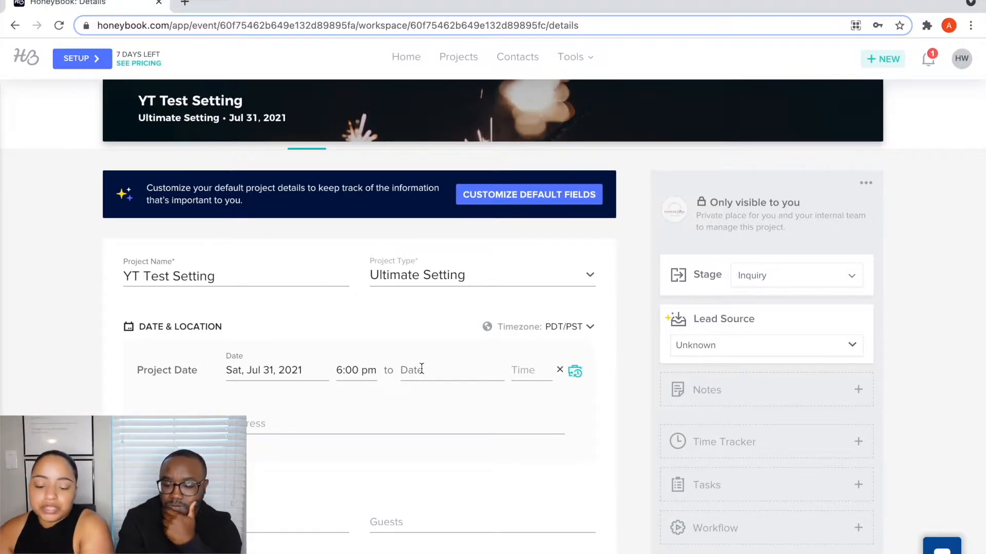
click(421, 369)
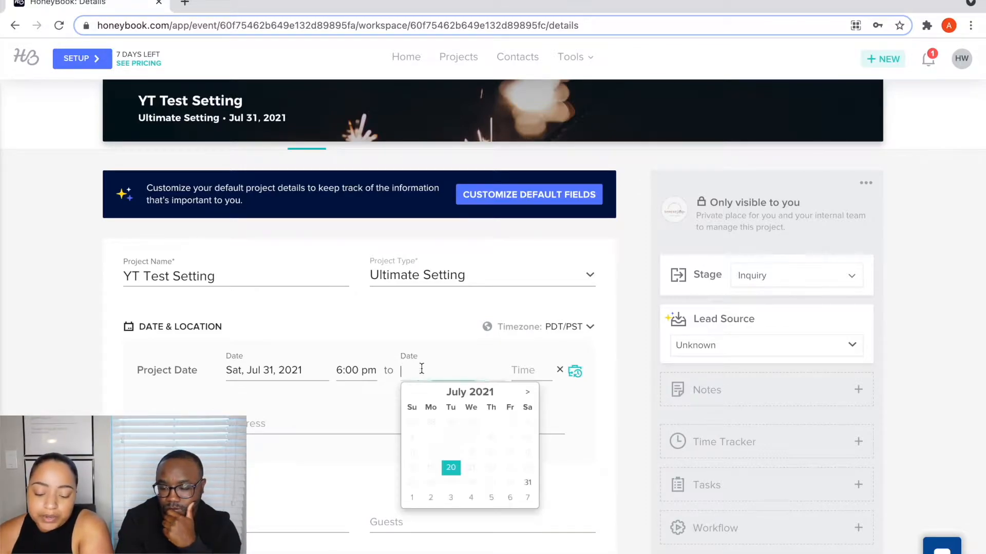
click(527, 482)
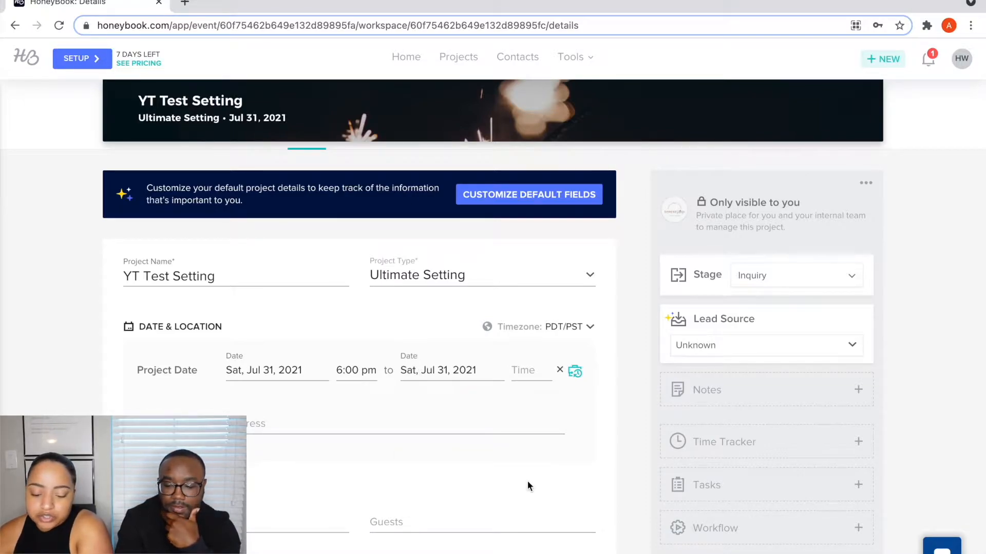
click(528, 371)
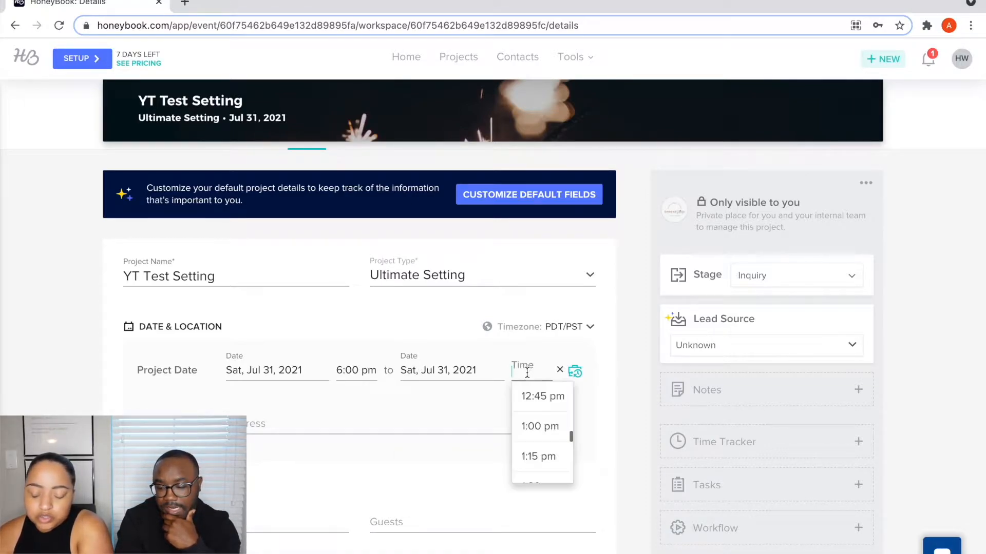
scroll(541, 431, down, 10)
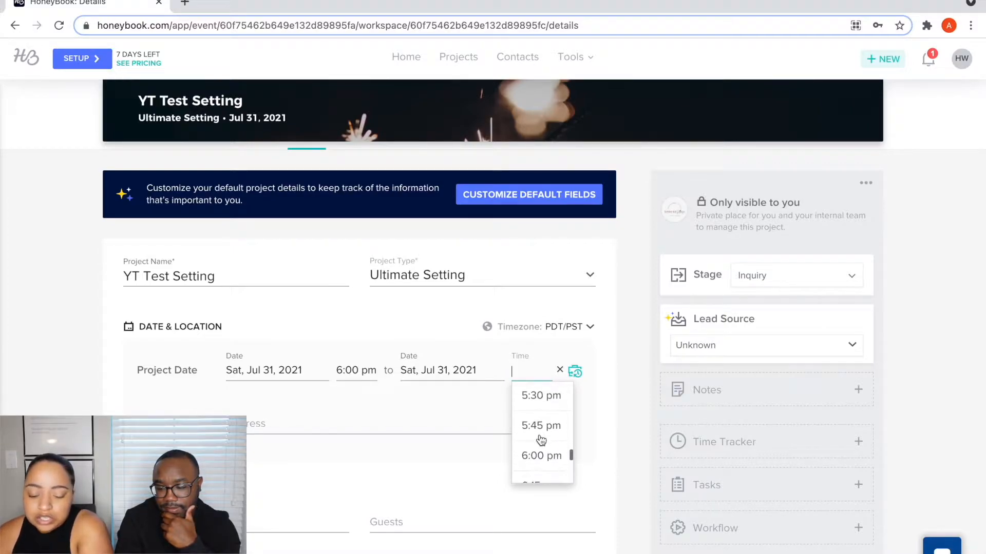
scroll(541, 439, down, 4)
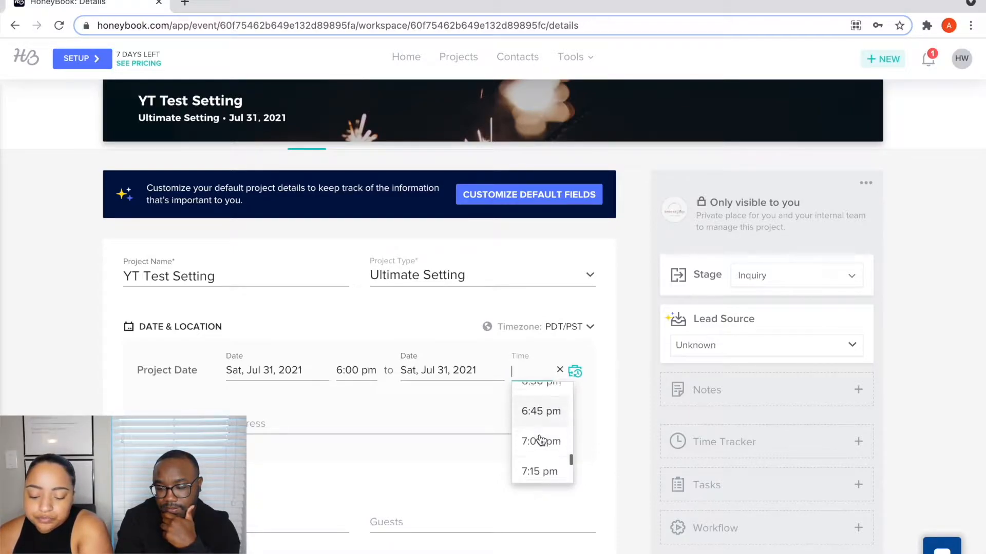
scroll(540, 439, down, 2)
click(540, 439)
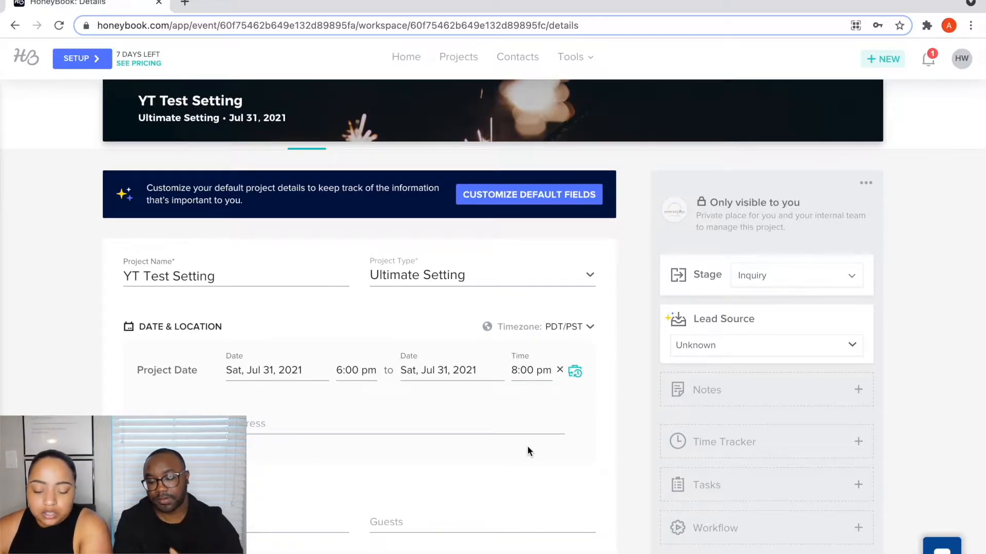
- Set the project location to the suggested South Pointe Beach in Miami Beach
click(256, 427)
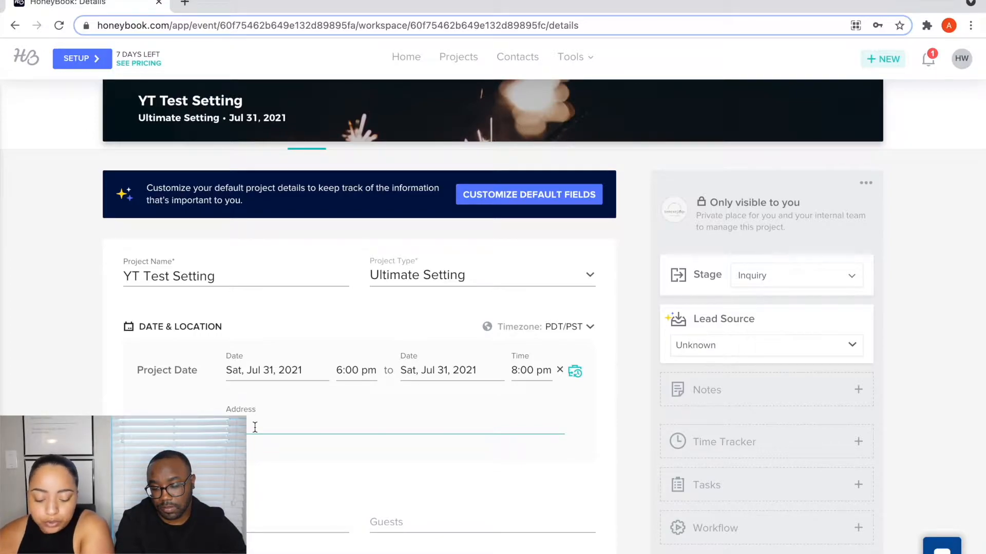
text(South)
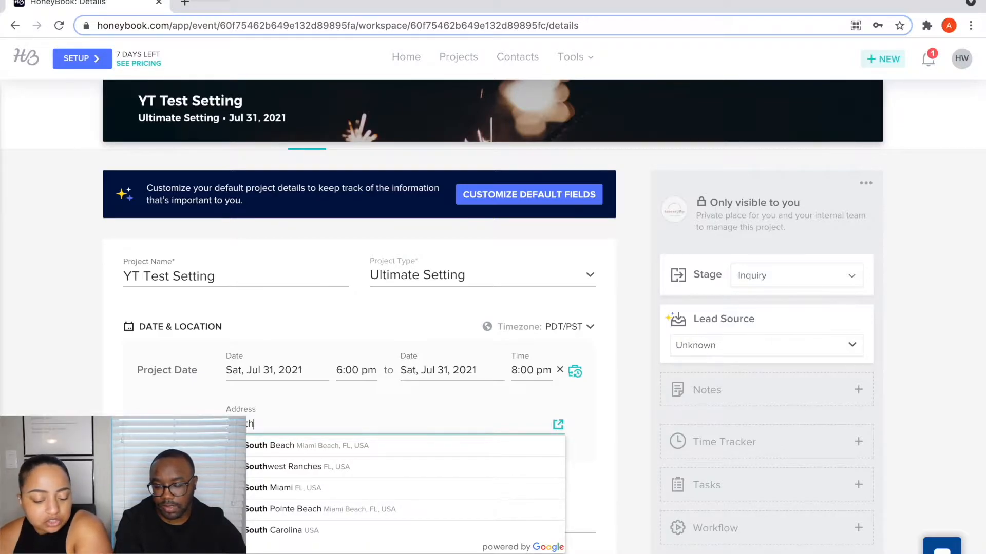
click(268, 509)
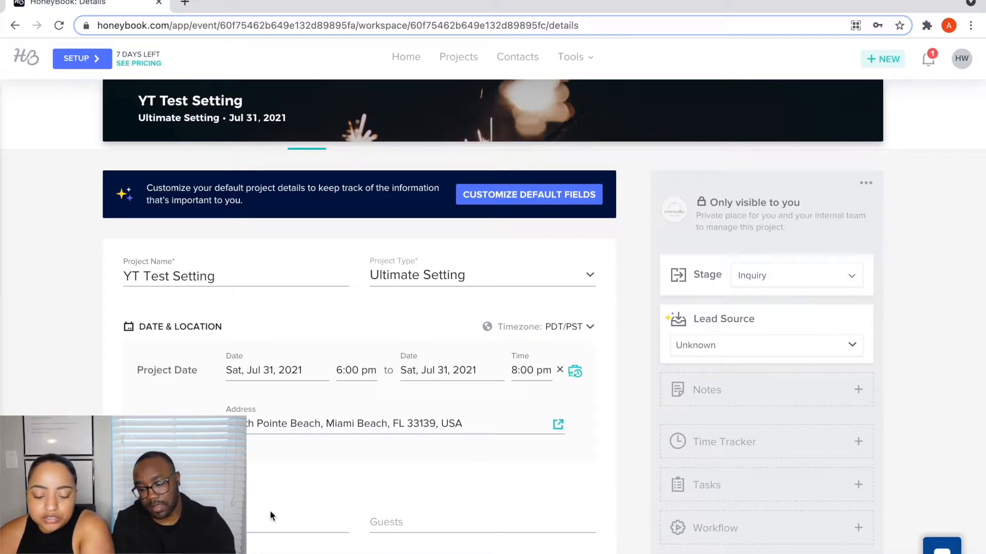
- Replace the project location with South Pointe Park in Miami Beach from the address suggestions for South Pointe
triple_click(379, 428)
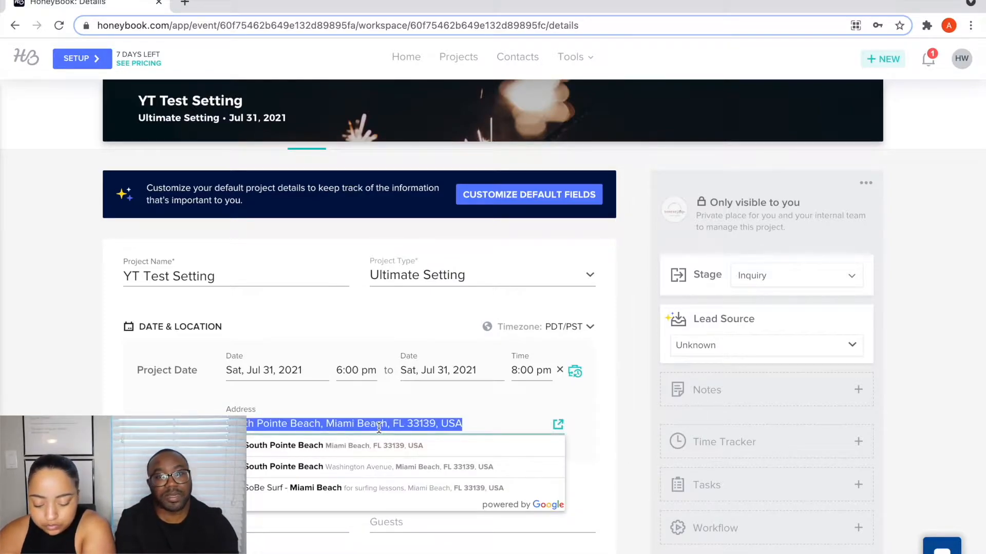
text(South )
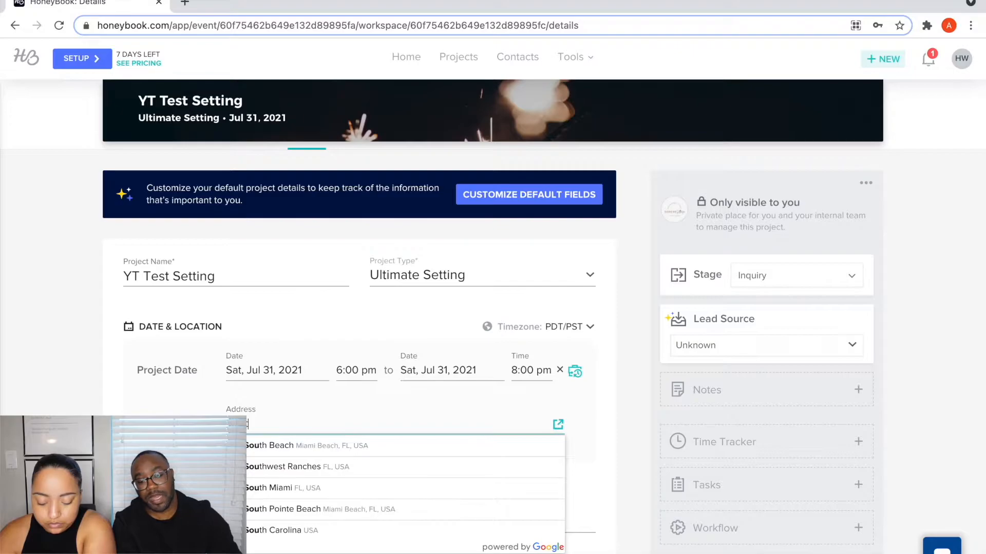
text(Pointe)
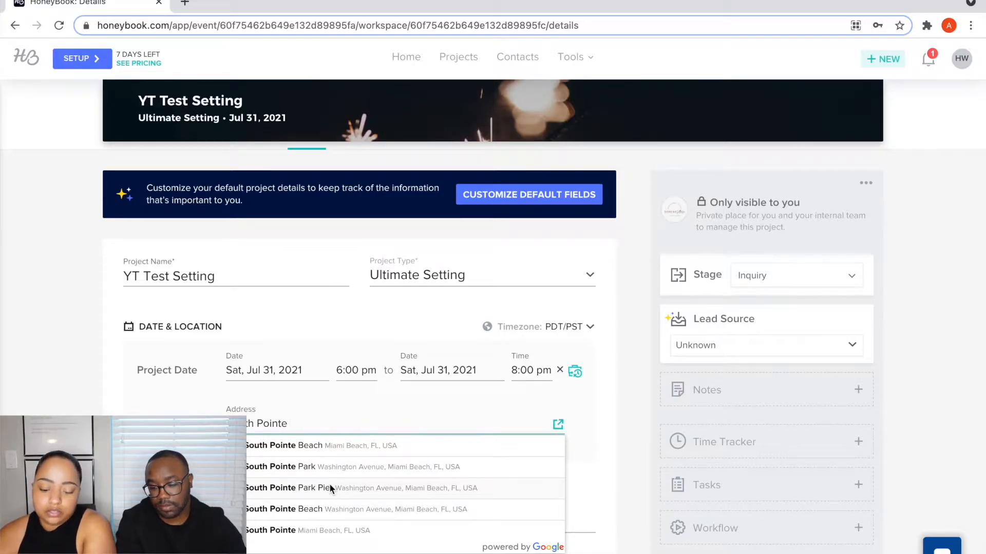
click(316, 472)
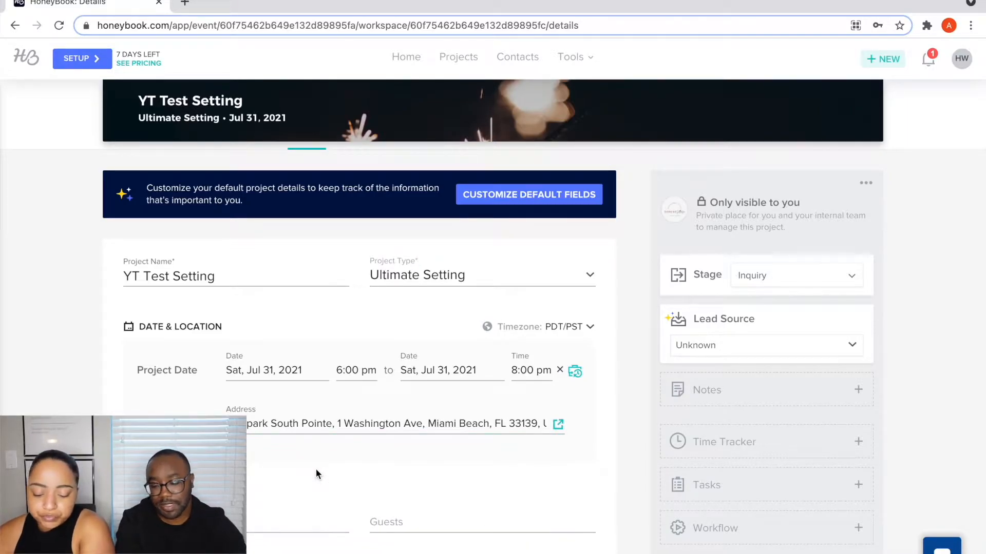
- Set the project's number of guests to 8
scroll(315, 469, down, 4)
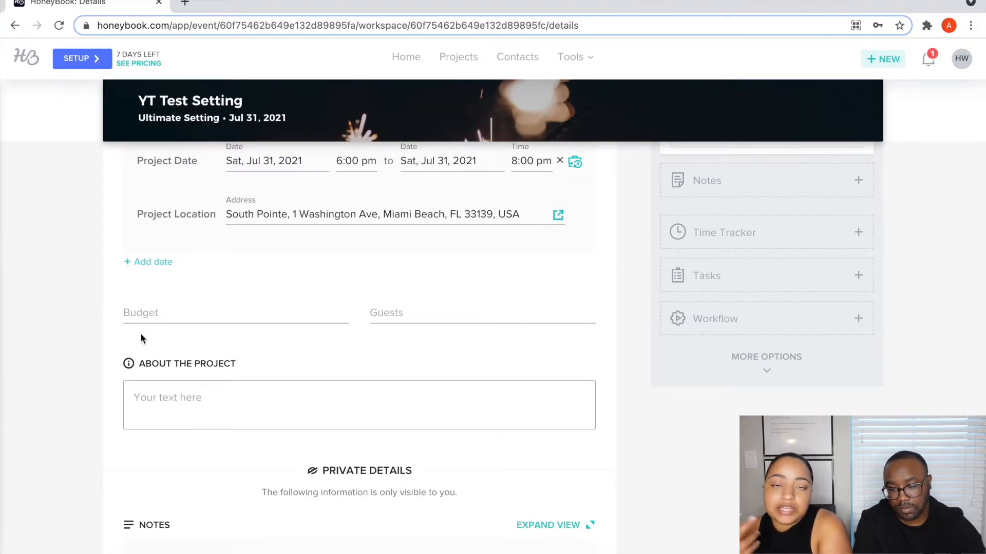
click(445, 308)
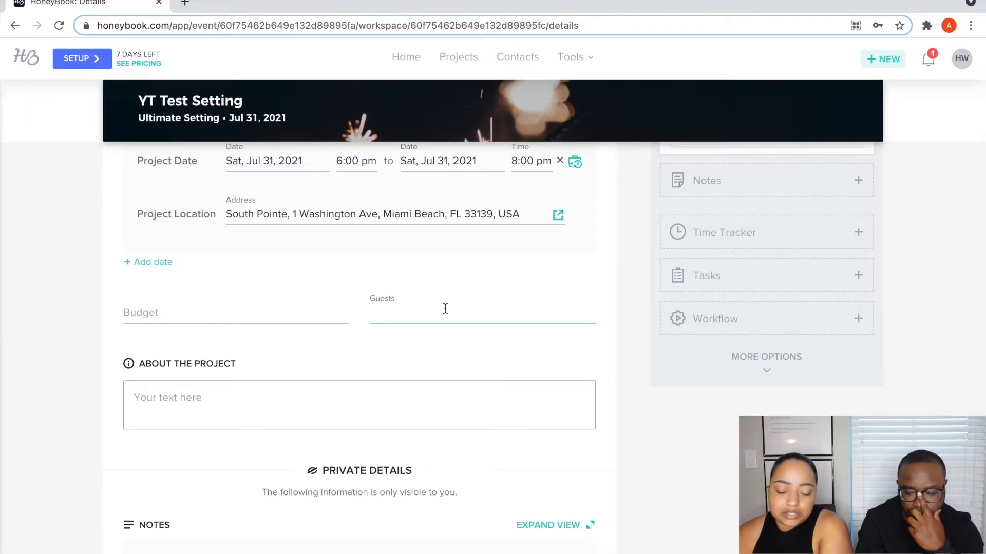
text(7)
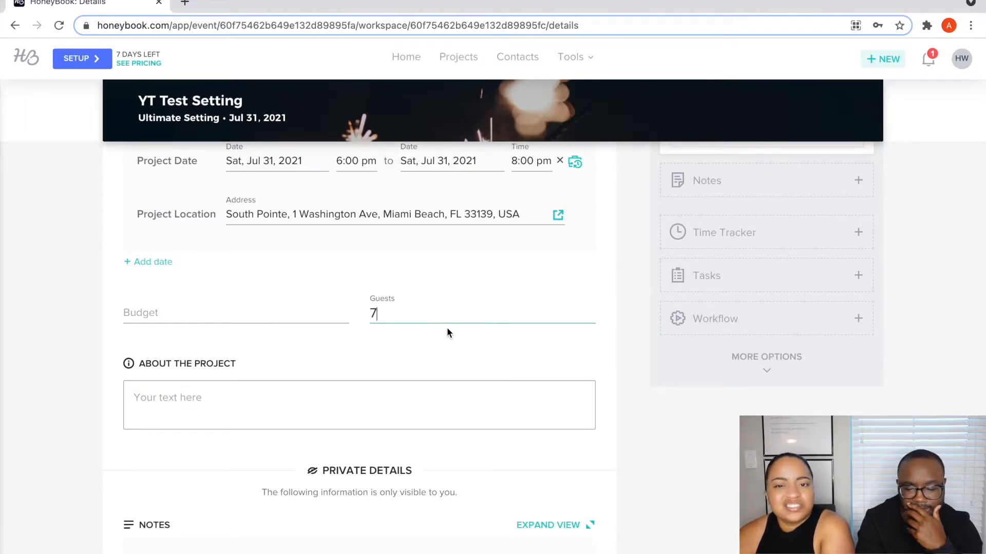
key(BackSpace)
text(8)
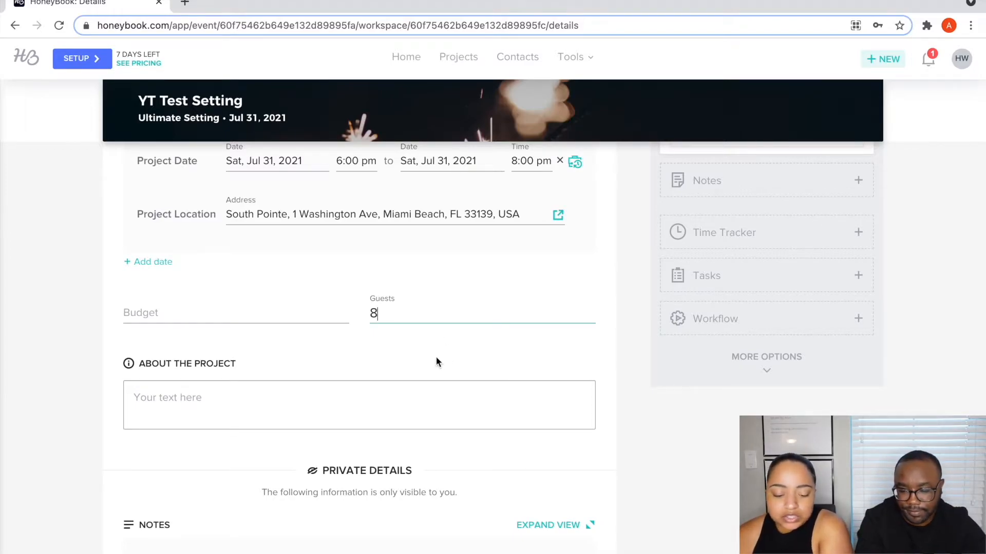
- Enter "any details here" as the About the Project description
click(414, 363)
scroll(414, 362, down, 2)
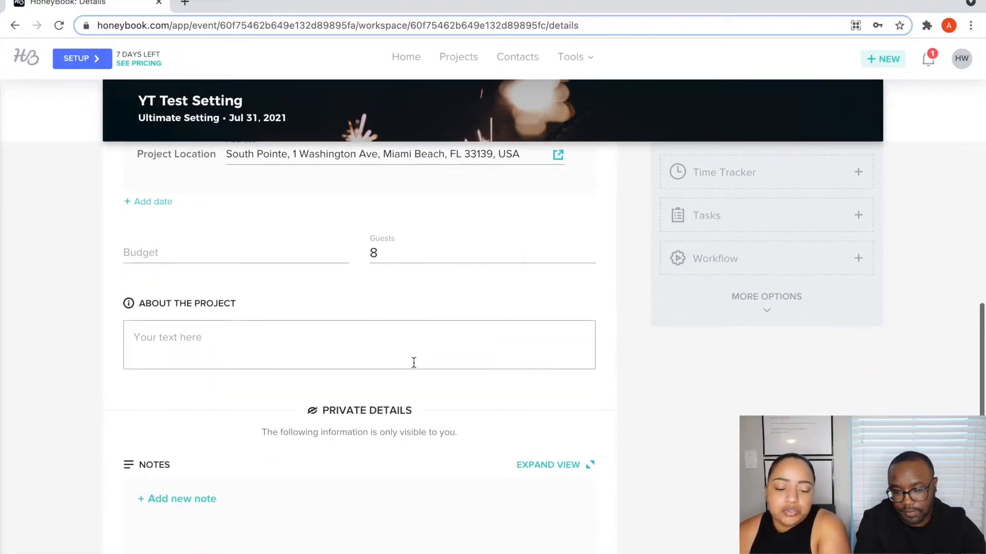
scroll(418, 277, down, 3)
click(208, 247)
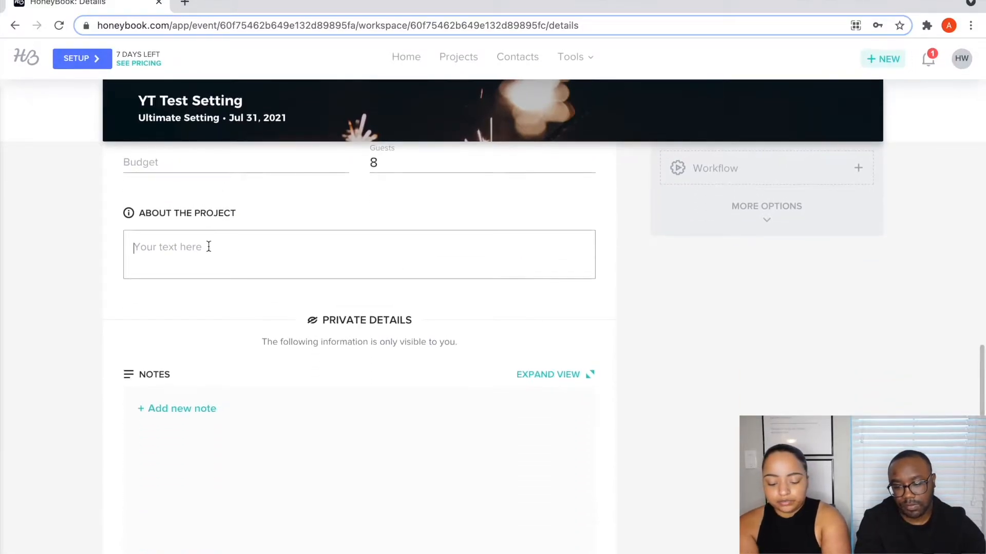
text(any details here)
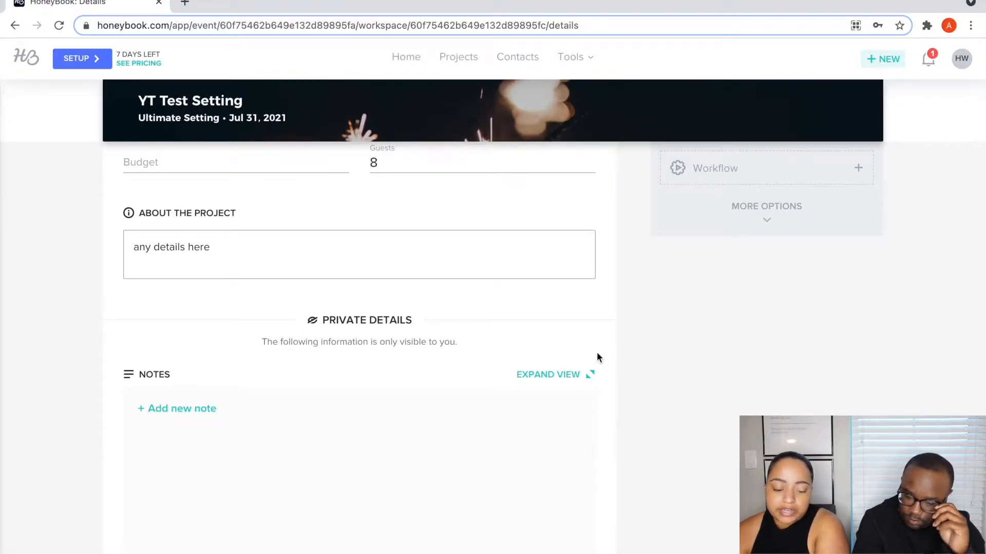
- Add a private note reading "Spoke with client regarding add ons. She would like the cupcakes and bubble machine.", signed with the author's initials
click(176, 409)
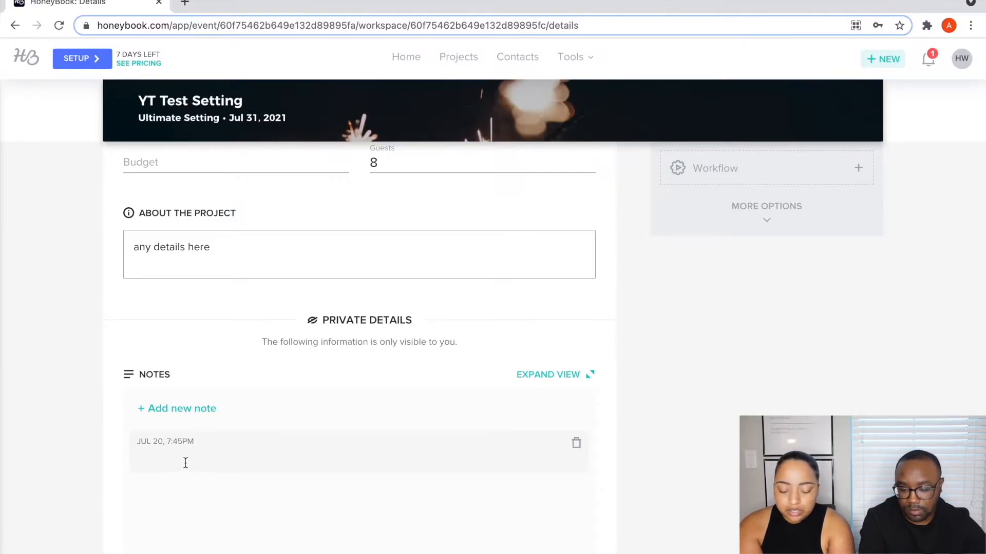
text(Spo)
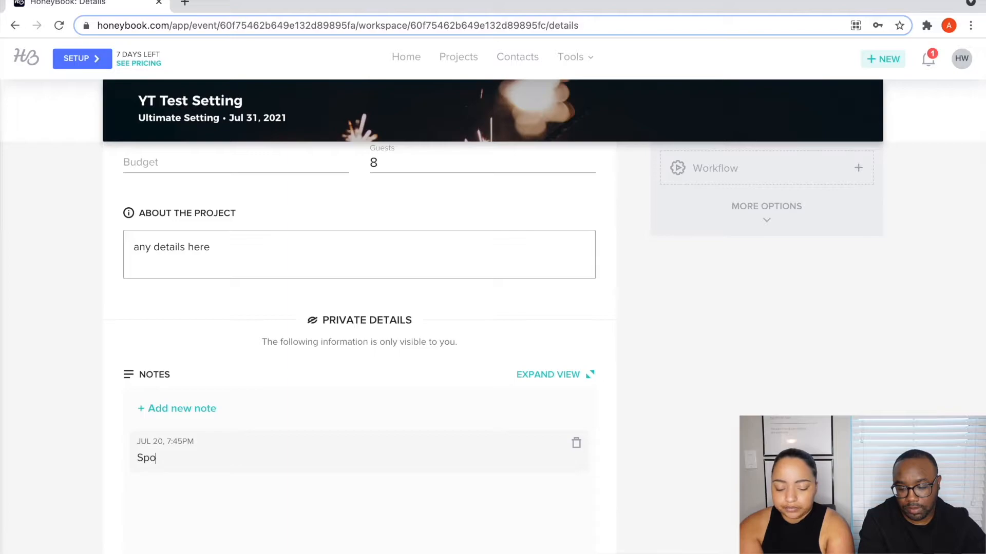
text(ke with dlient )
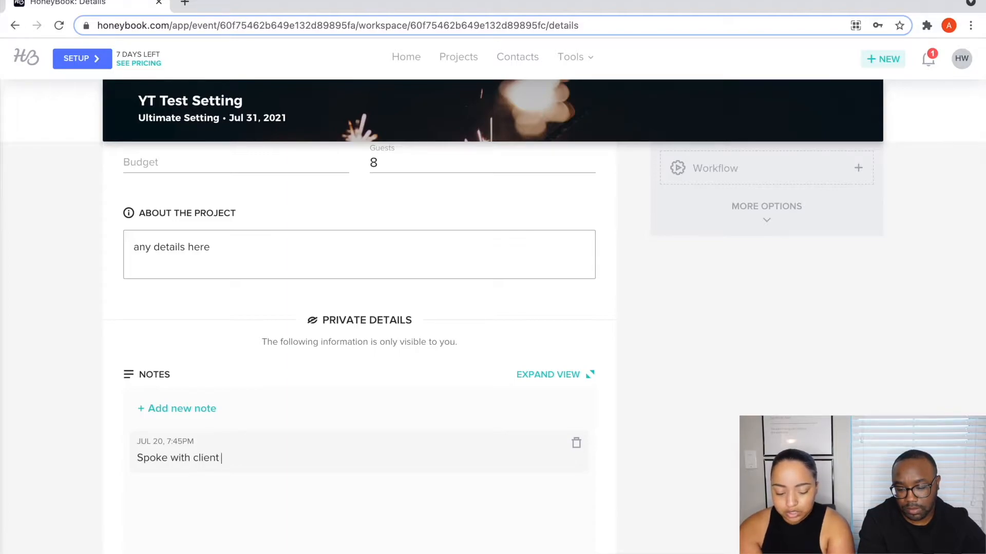
text(regarding ad)
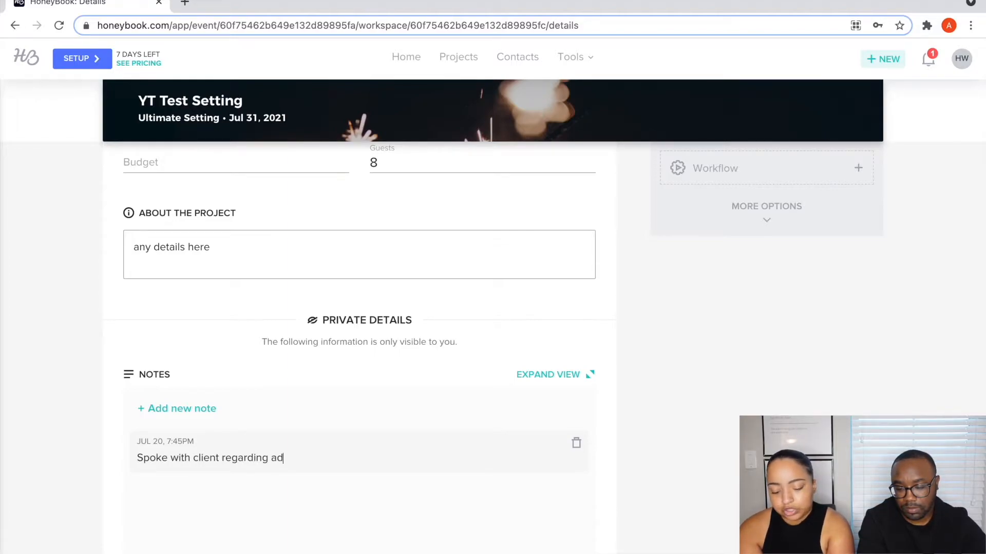
text(d ons. She would like the )
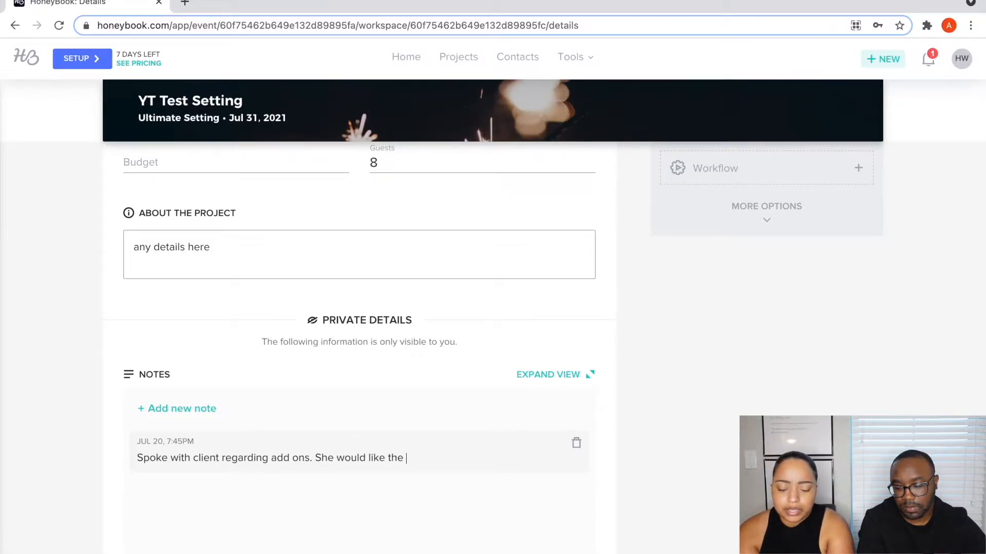
text(cupcakes)
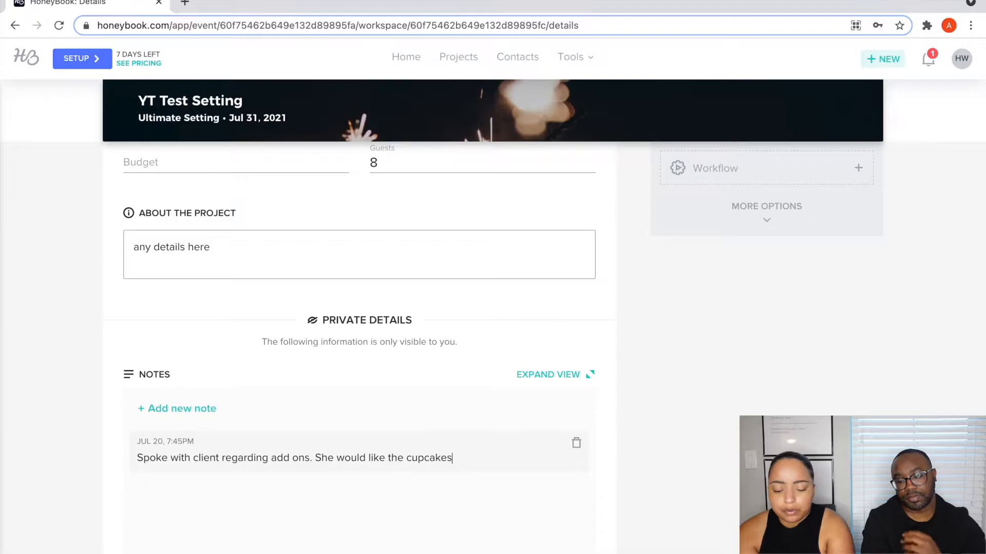
text( and bub)
text(ble machine.)
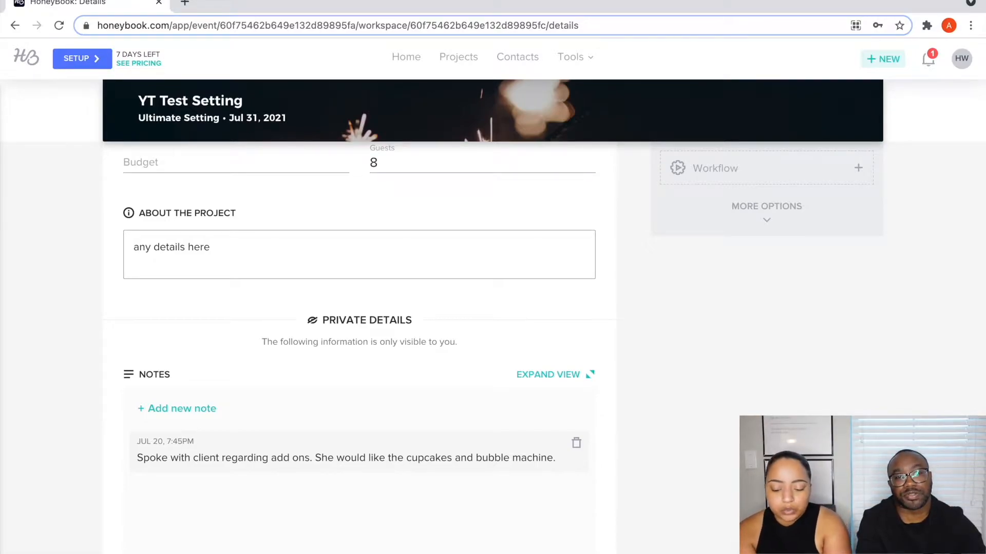
text(AG)
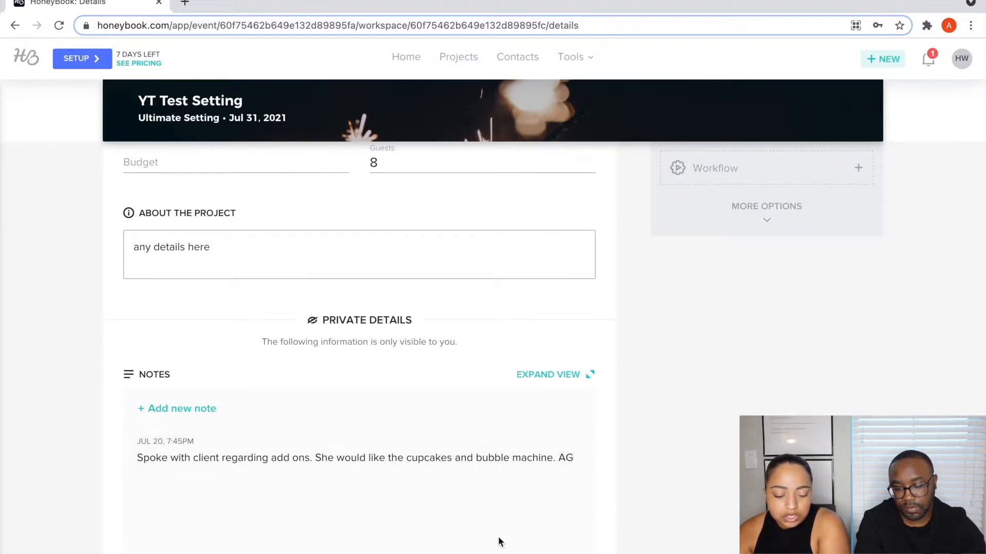
drag(498, 539, 231, 429)
- Add a second private note saying that a team member was here, naming the person and ending with their initials
click(182, 408)
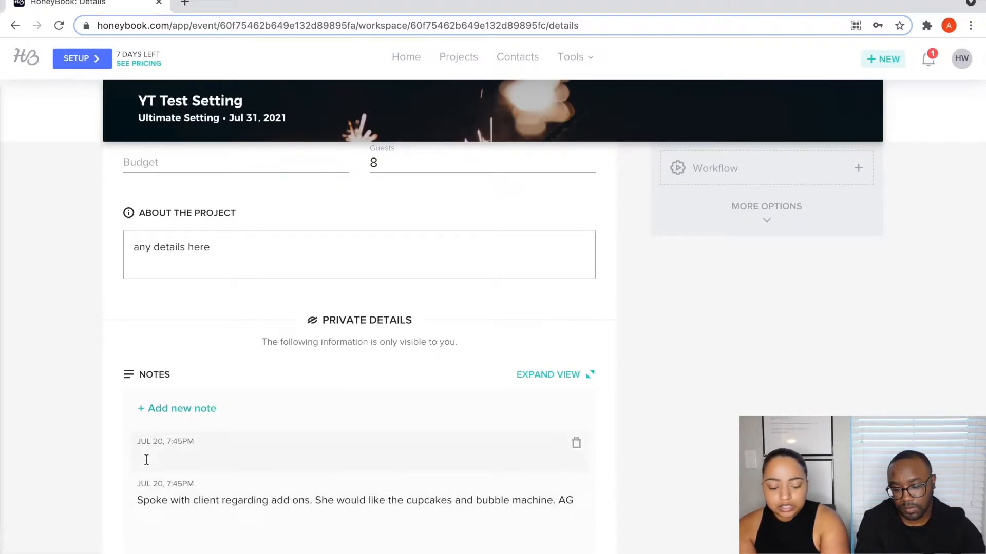
text(Jame)
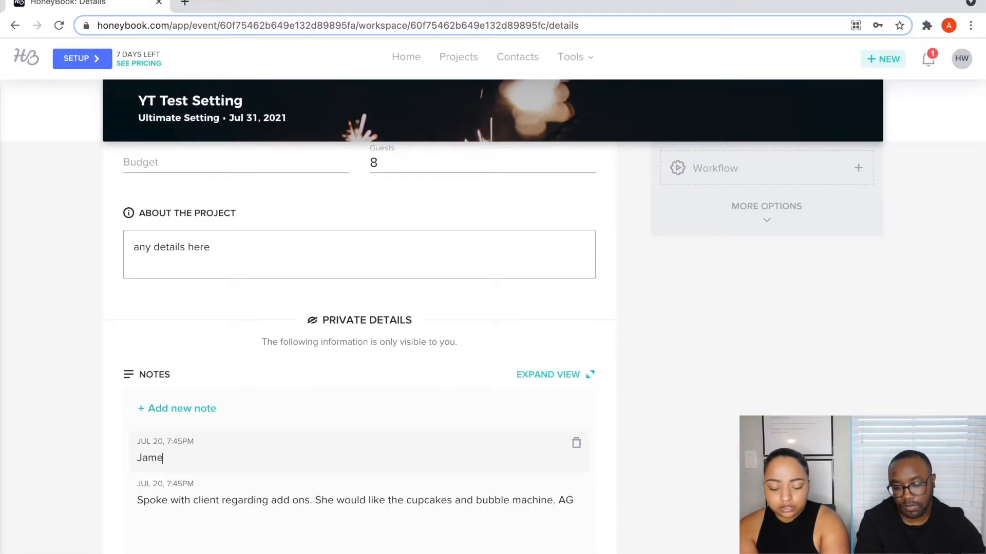
text(s was here. JT)
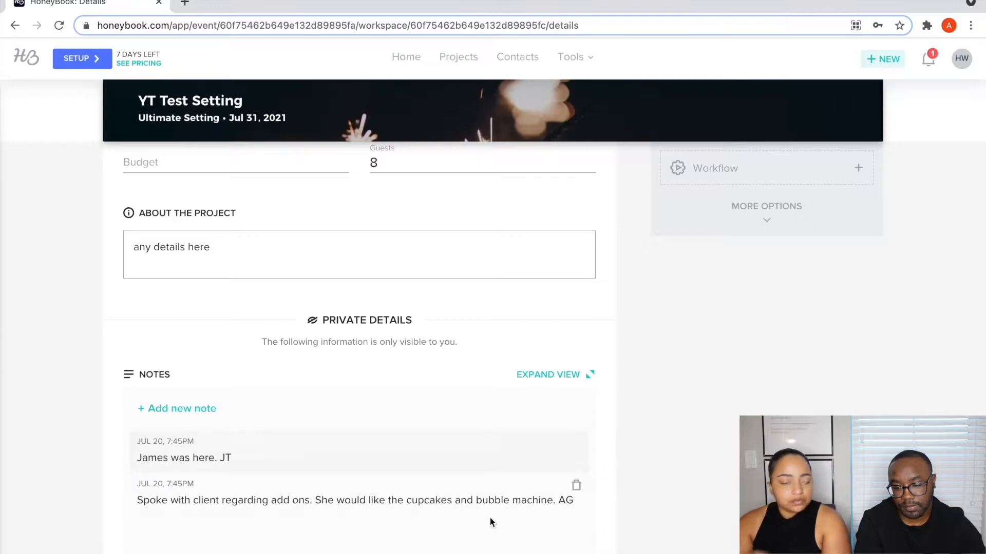
click(646, 462)
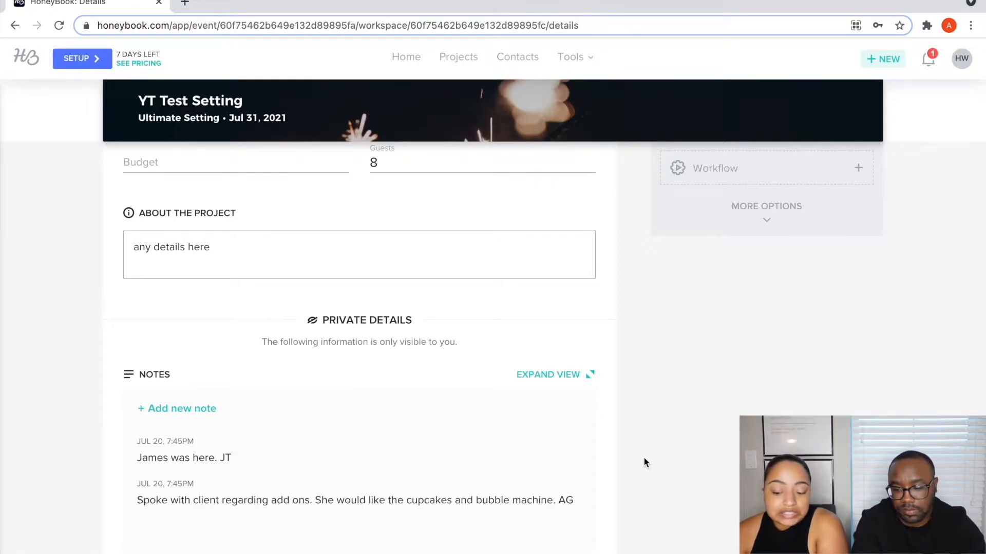
- Try changing the project's stage to follow up
scroll(644, 462, up, 5)
scroll(643, 457, up, 5)
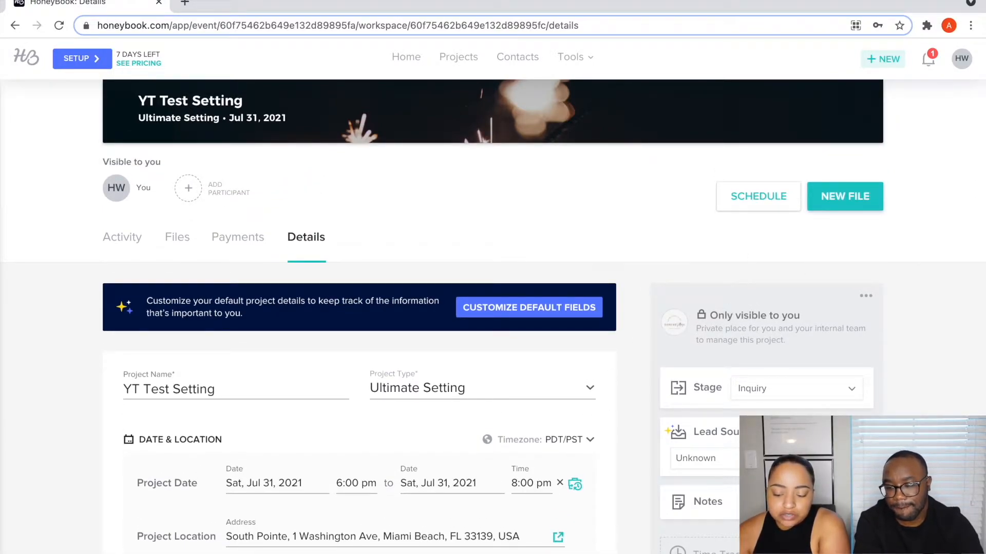
click(850, 390)
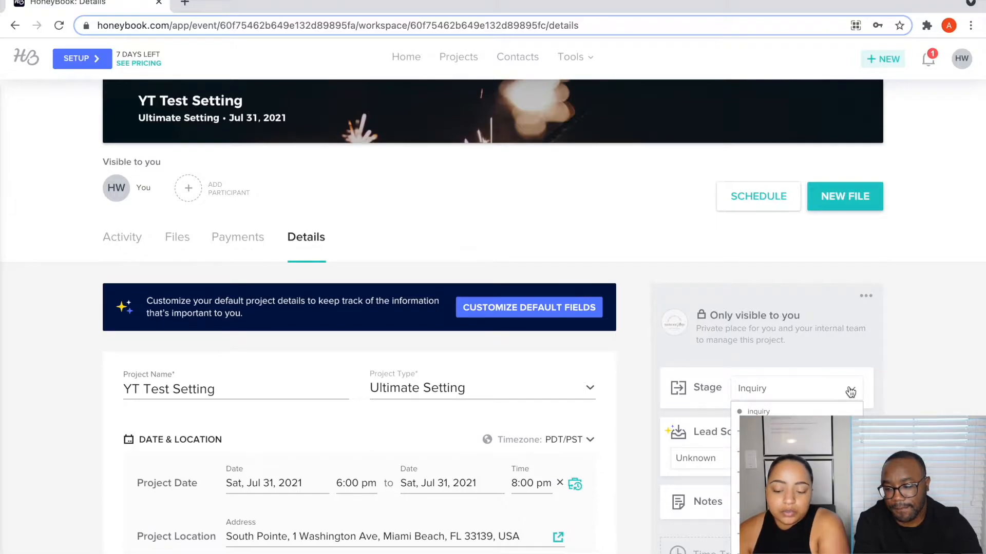
scroll(849, 391, down, 2)
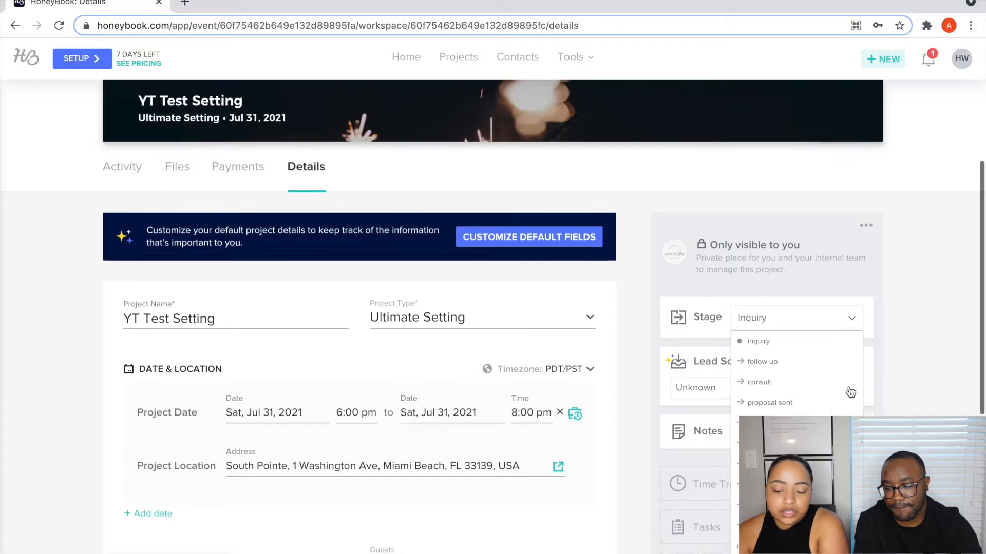
click(768, 362)
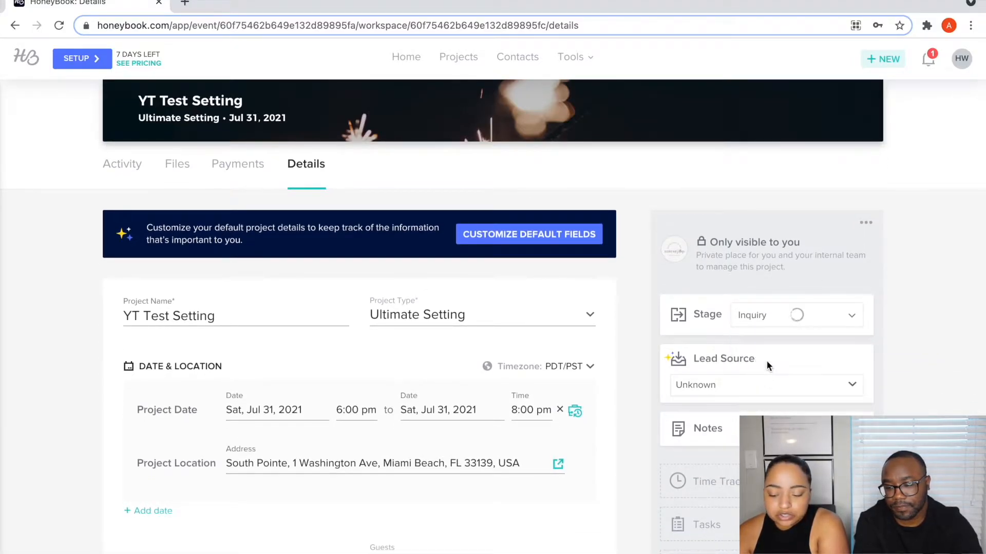
click(784, 323)
click(781, 334)
- Set the project's lead source to Instagram
scroll(917, 321, down, 2)
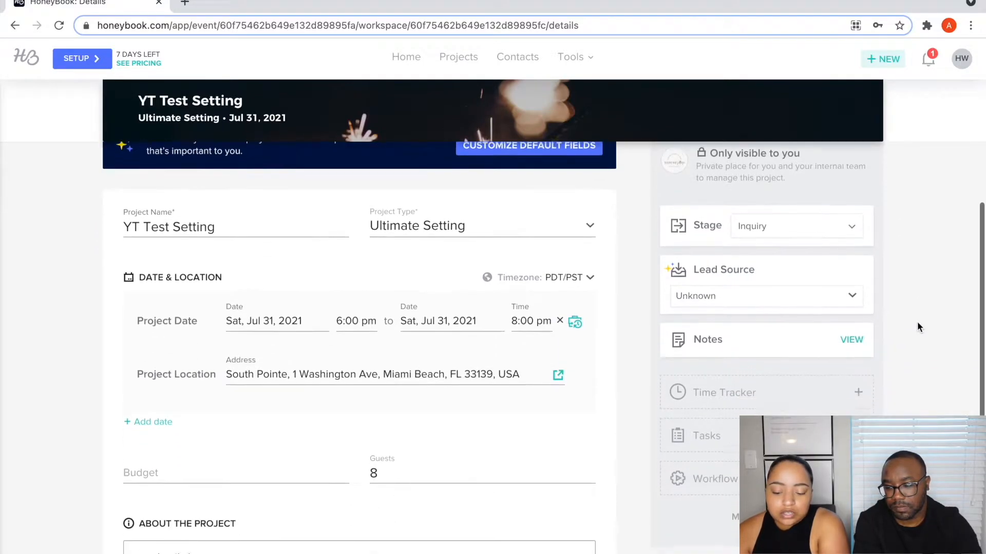
click(839, 291)
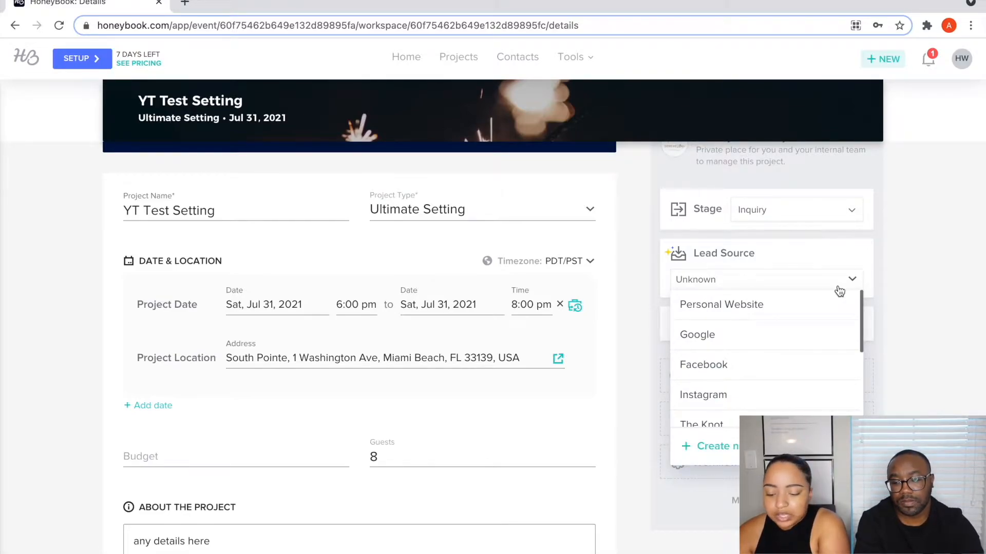
scroll(840, 291, down, 1)
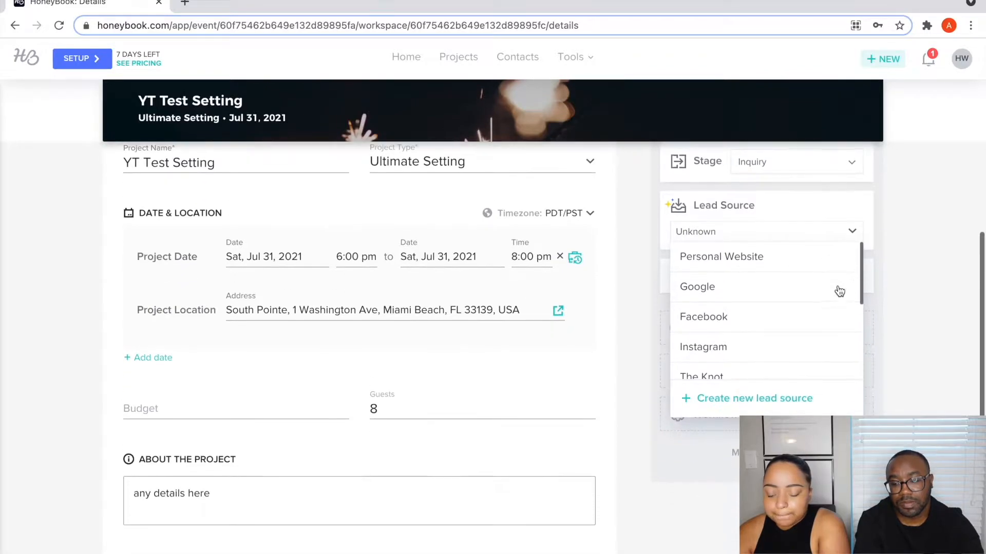
click(766, 346)
scroll(908, 253, up, 2)
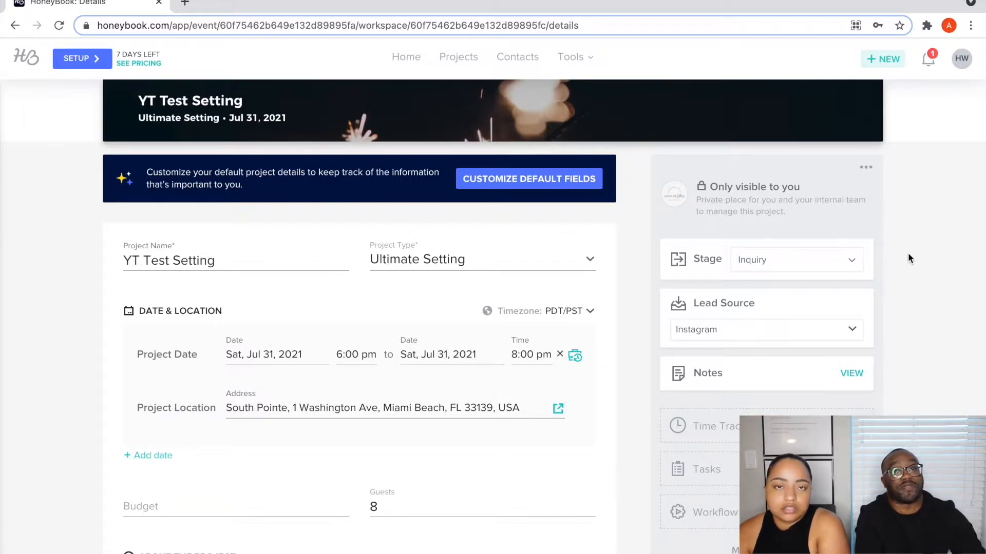
scroll(907, 259, up, 2)
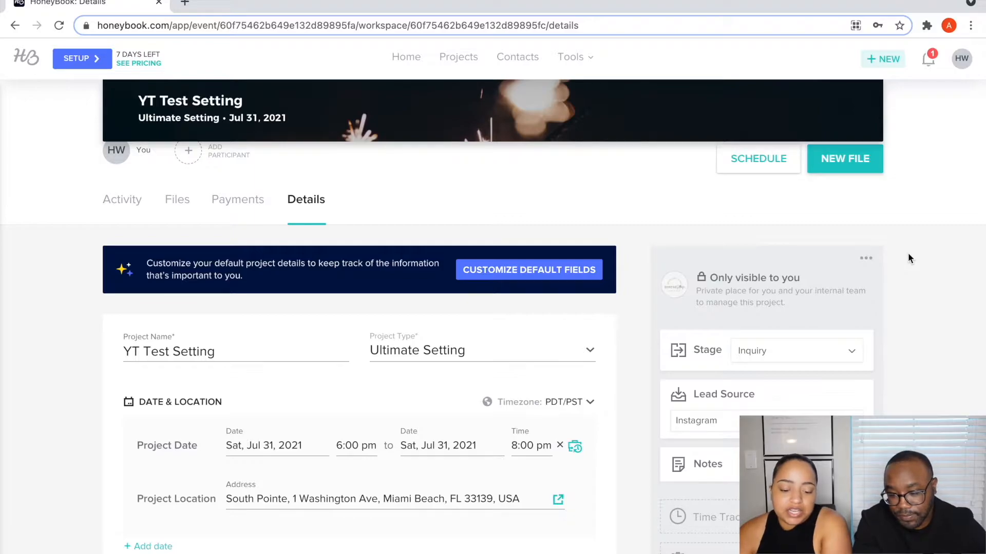
scroll(908, 257, up, 3)
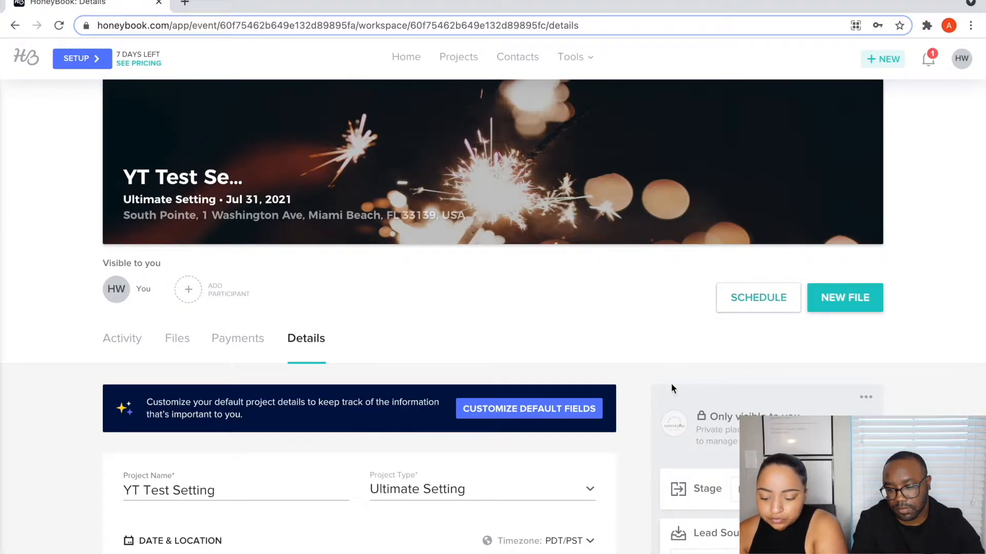
- Move the YT Test Setting project to the Follow Up stage and open the project pipeline
scroll(615, 250, down, 2)
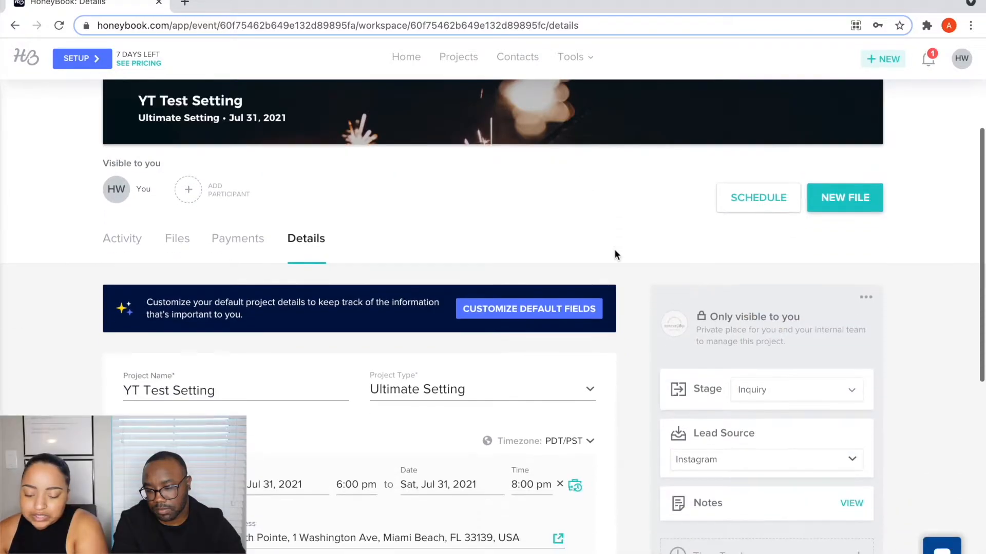
click(781, 389)
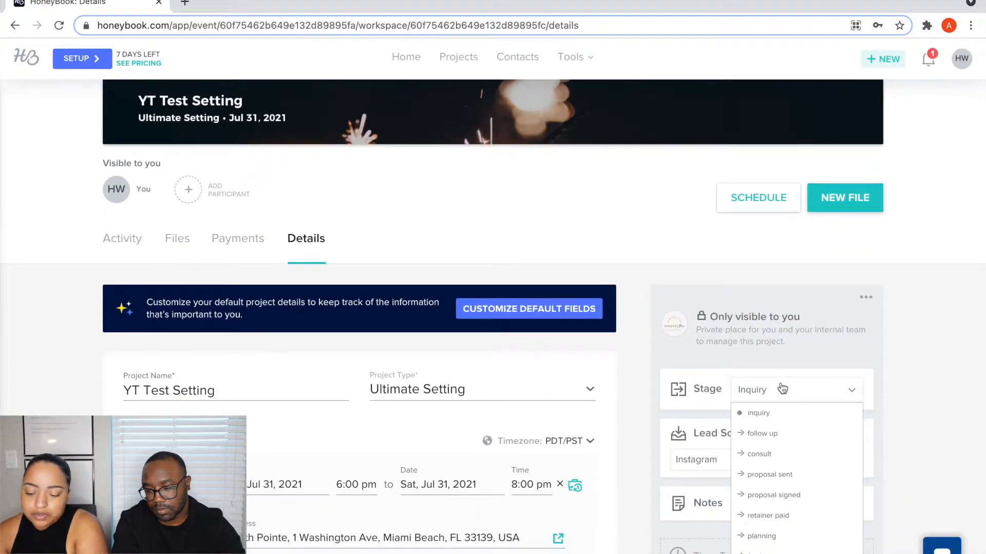
click(784, 434)
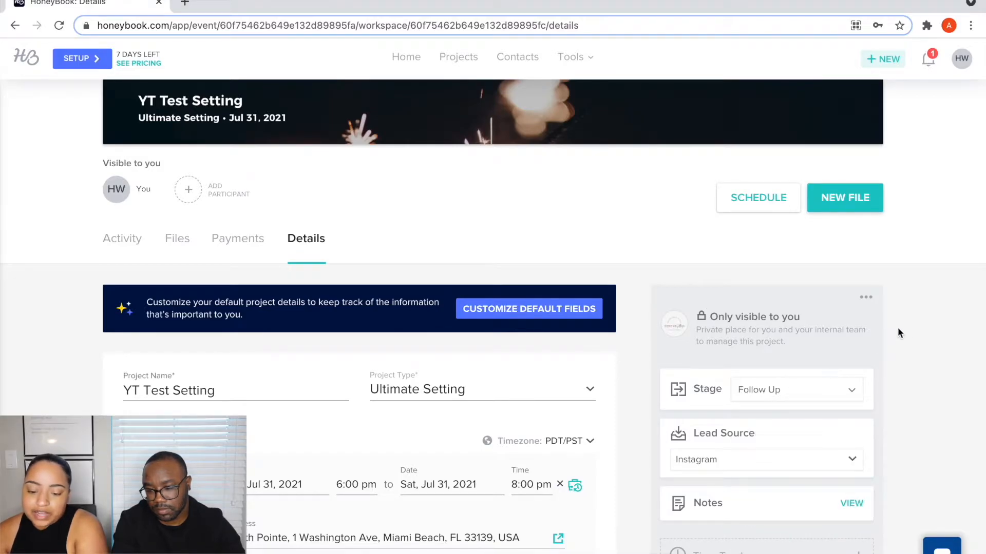
scroll(908, 325, down, 5)
scroll(908, 326, up, 8)
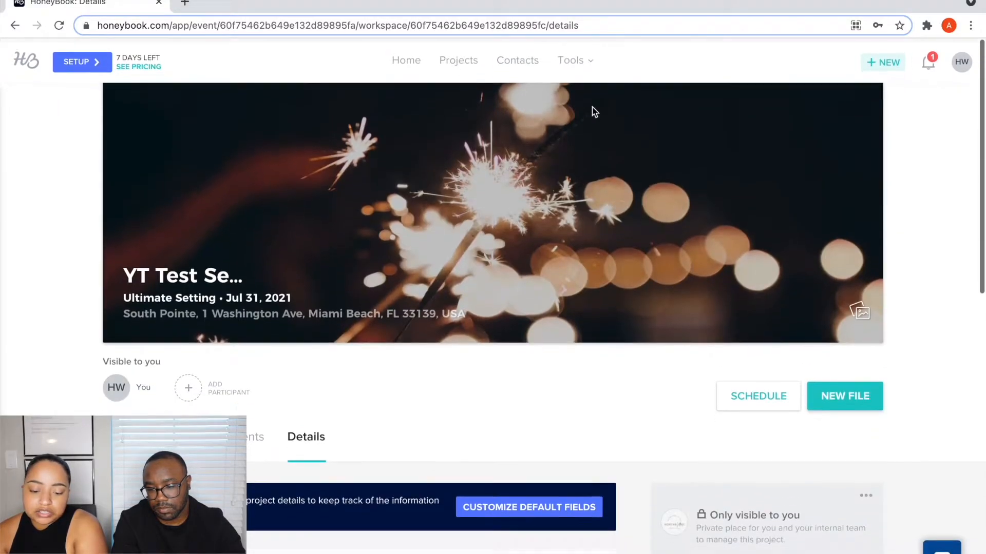
click(474, 60)
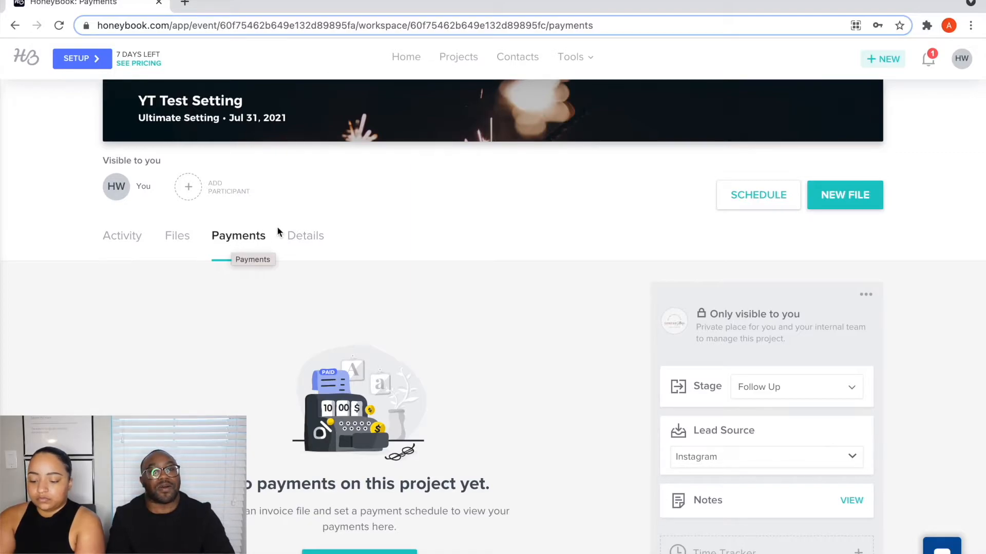
- Move the YT Test Setting project to the consult stage and return to the project pipeline
click(749, 396)
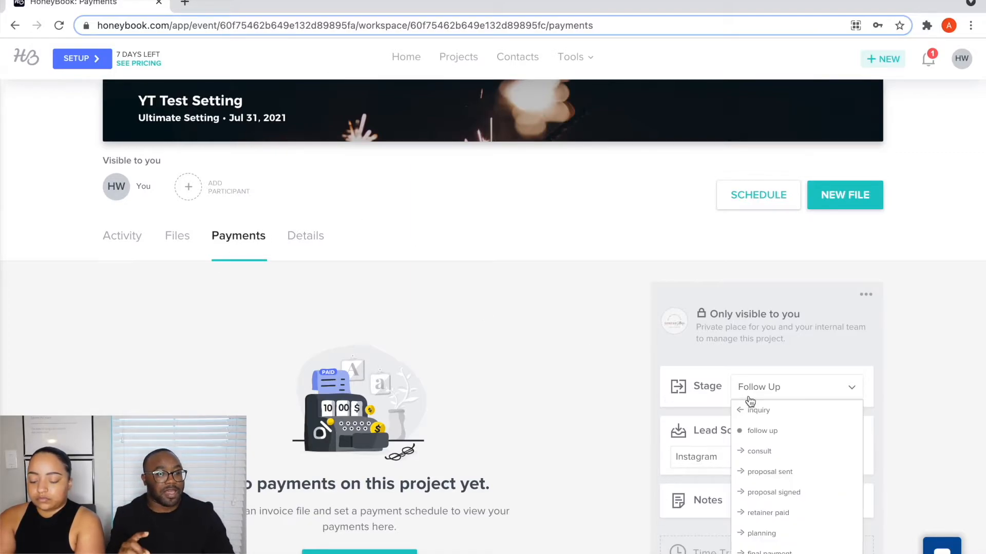
click(754, 454)
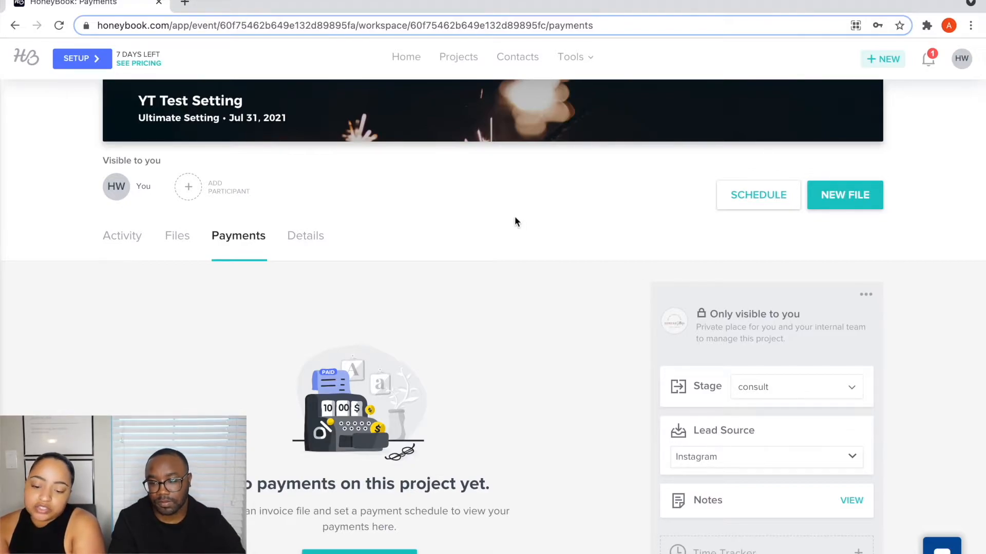
click(472, 63)
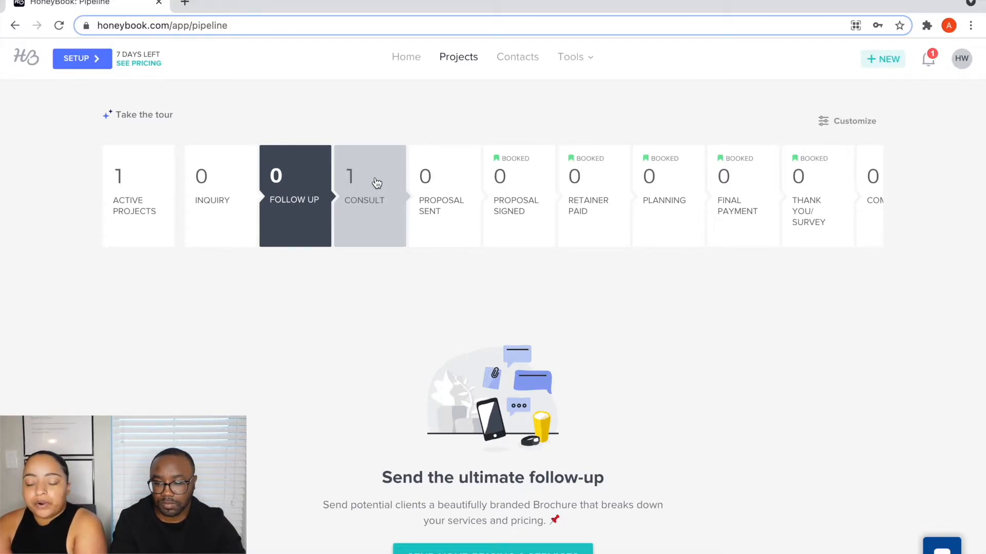
- Bring up the overview of essentials, productivity, finance and lead capture tools
click(577, 54)
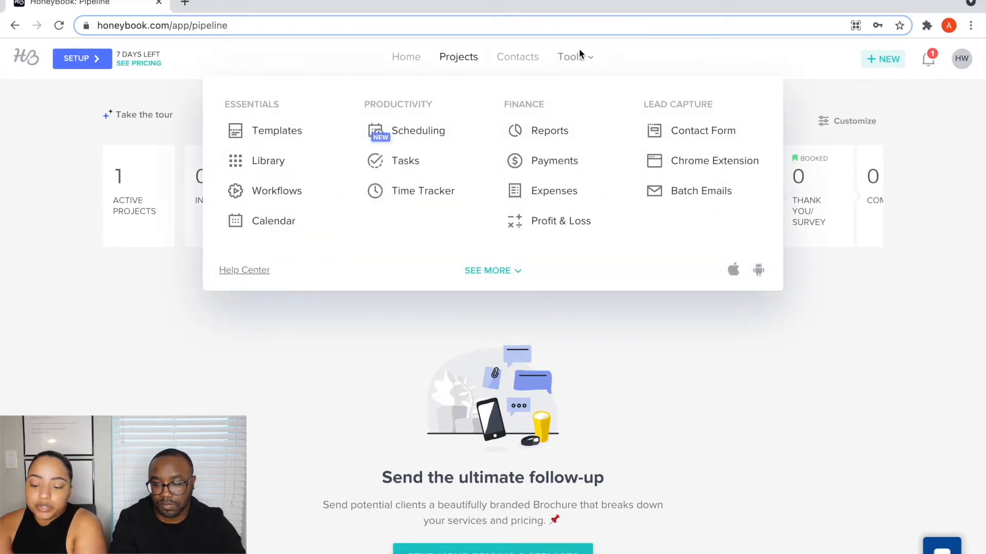
click(594, 58)
click(588, 56)
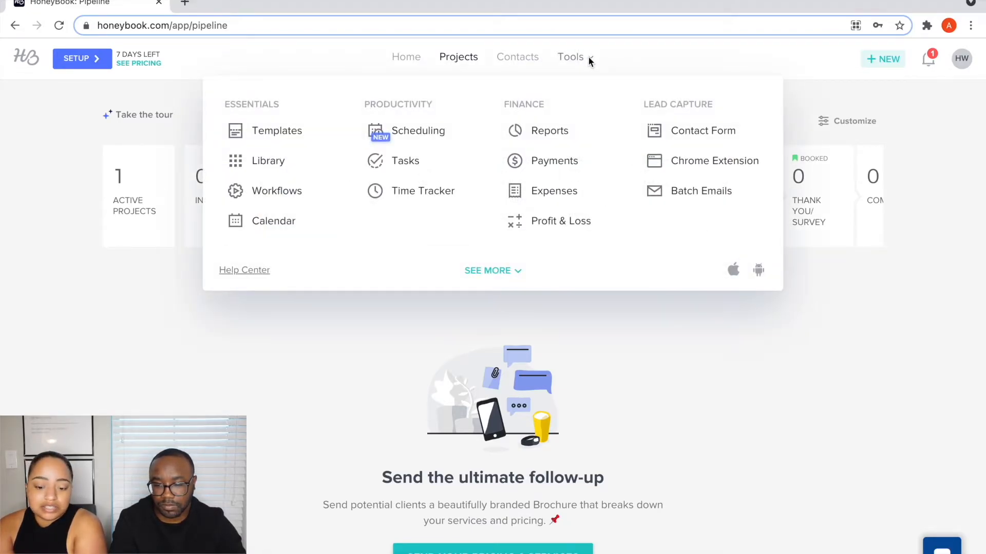
- Open the templates and look through the invoices, questionnaires, brochures and packages categories
click(277, 135)
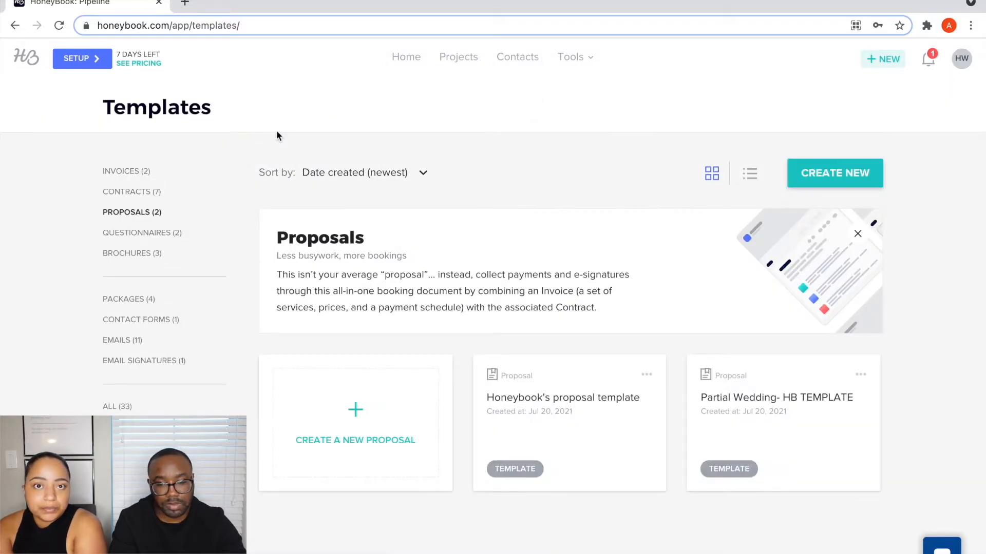
click(131, 174)
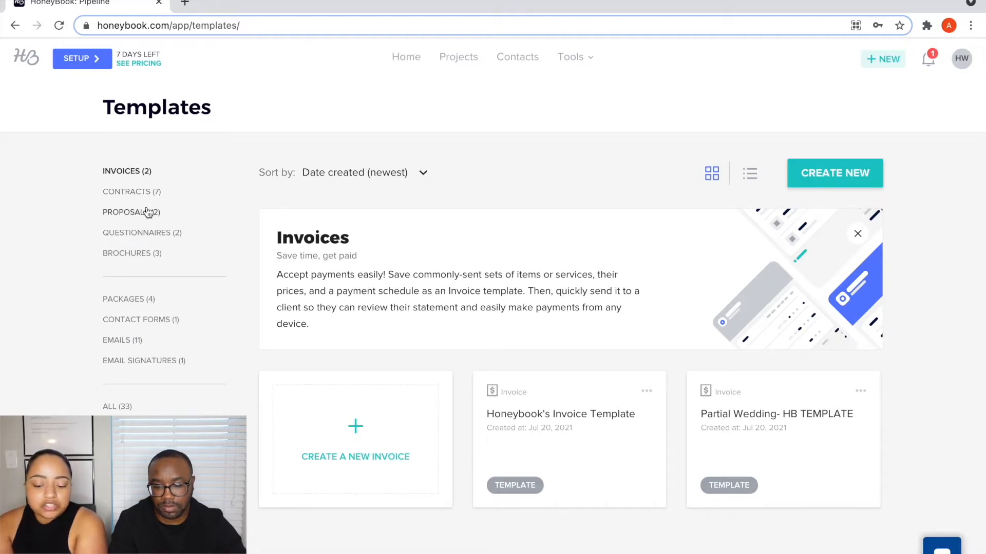
click(159, 233)
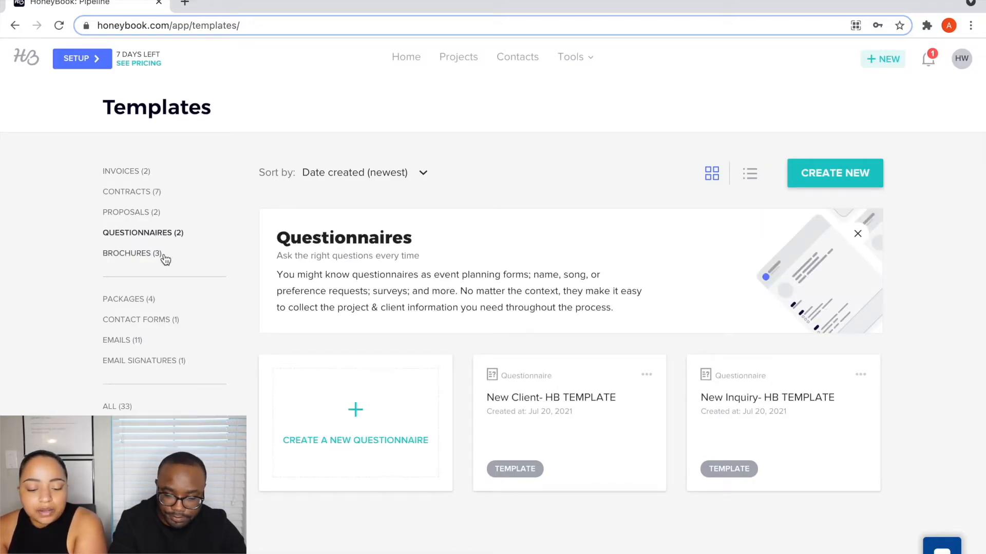
click(163, 258)
click(152, 301)
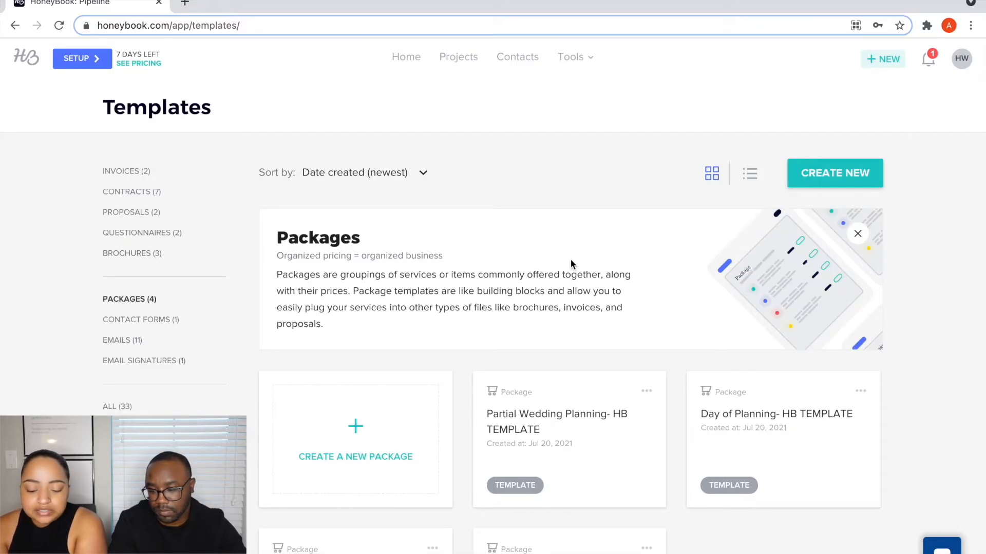
scroll(571, 261, down, 3)
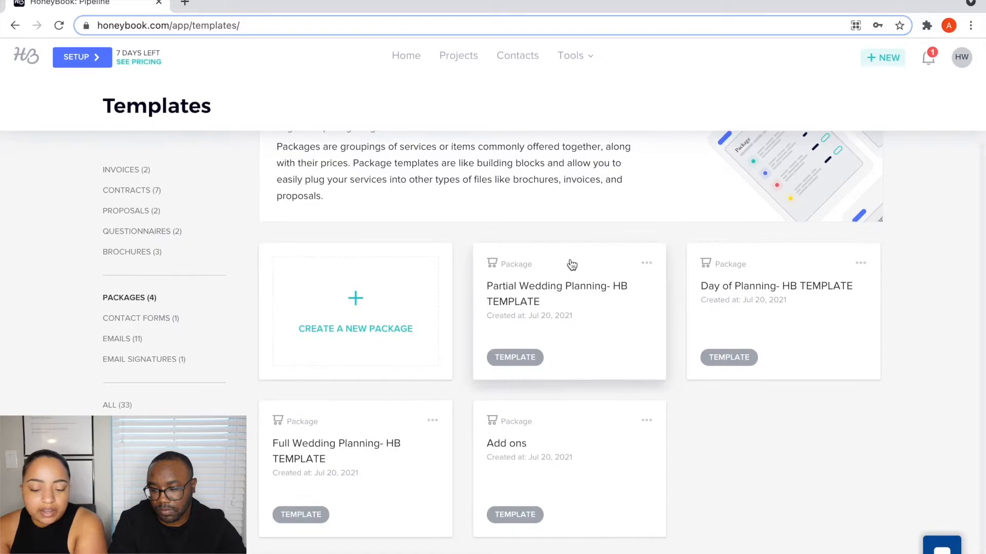
scroll(572, 265, up, 1)
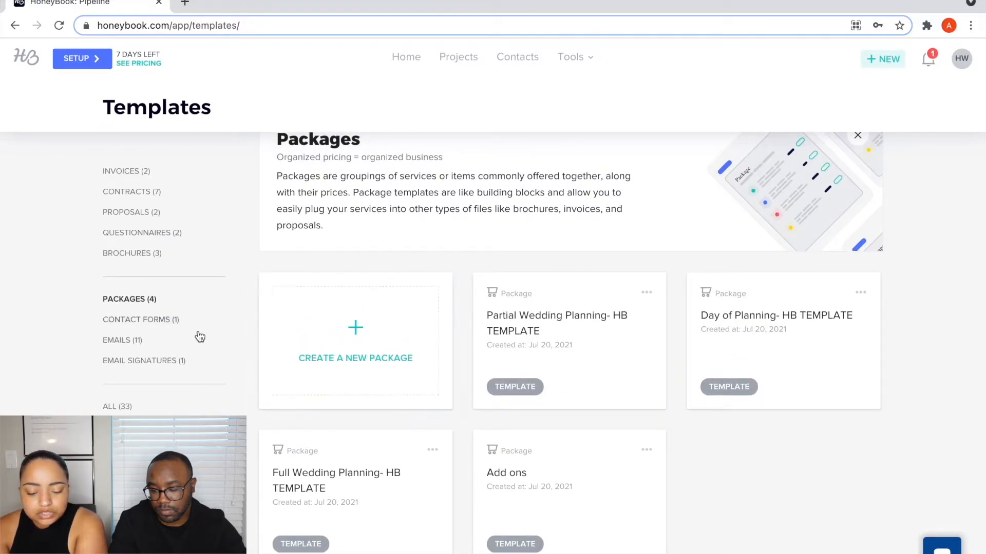
- Create a new package template named Ultimate Settting with the description xyz and return to the templates list
click(359, 345)
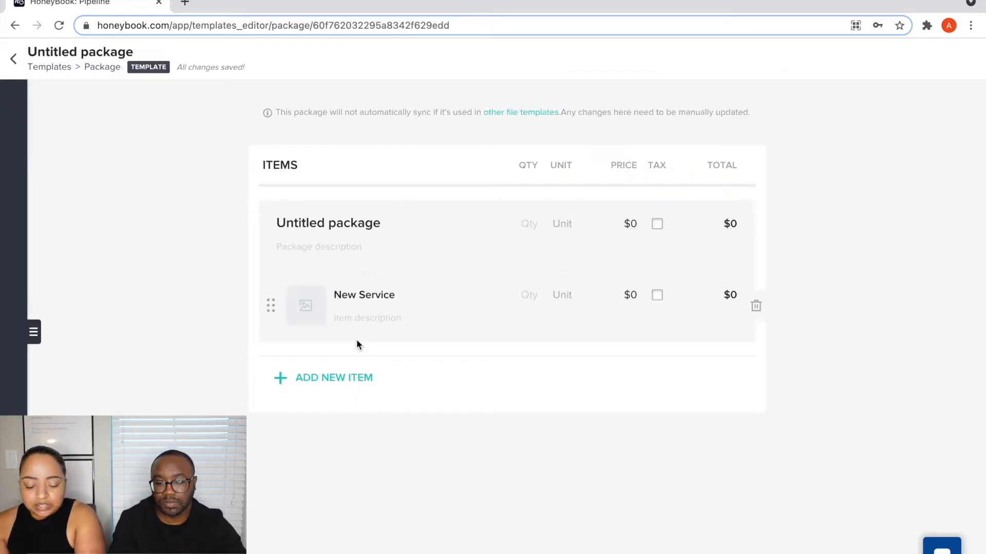
click(359, 221)
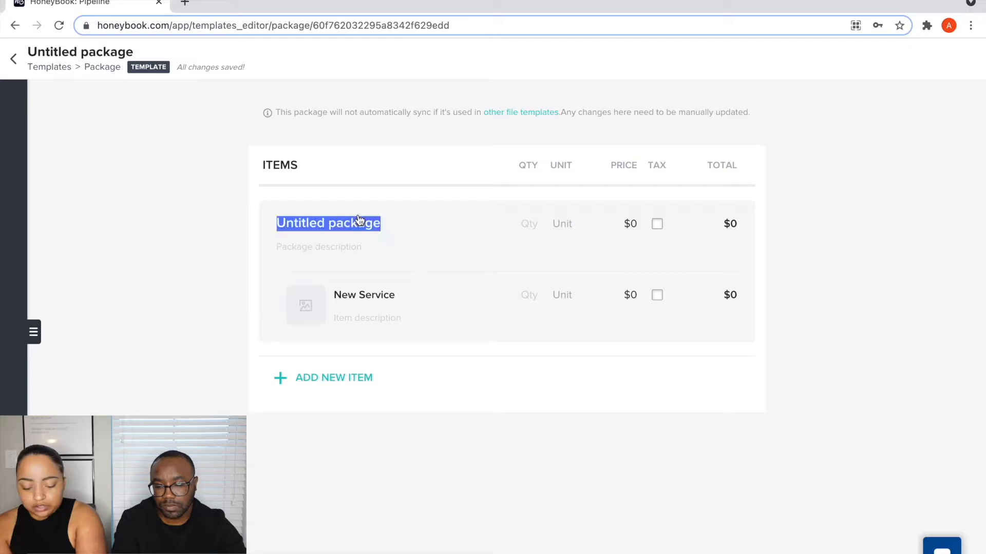
text(Ultimate Settting)
click(312, 245)
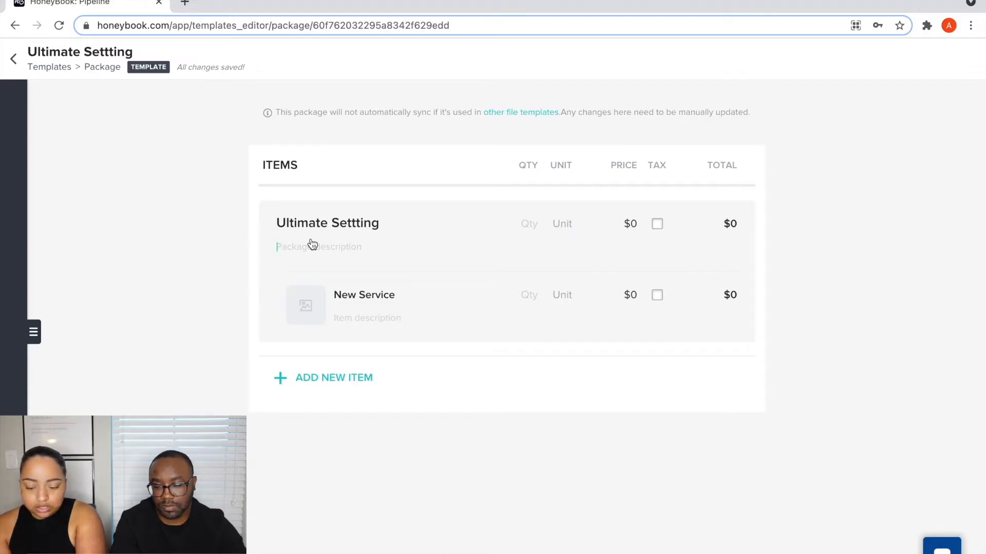
text(xyz)
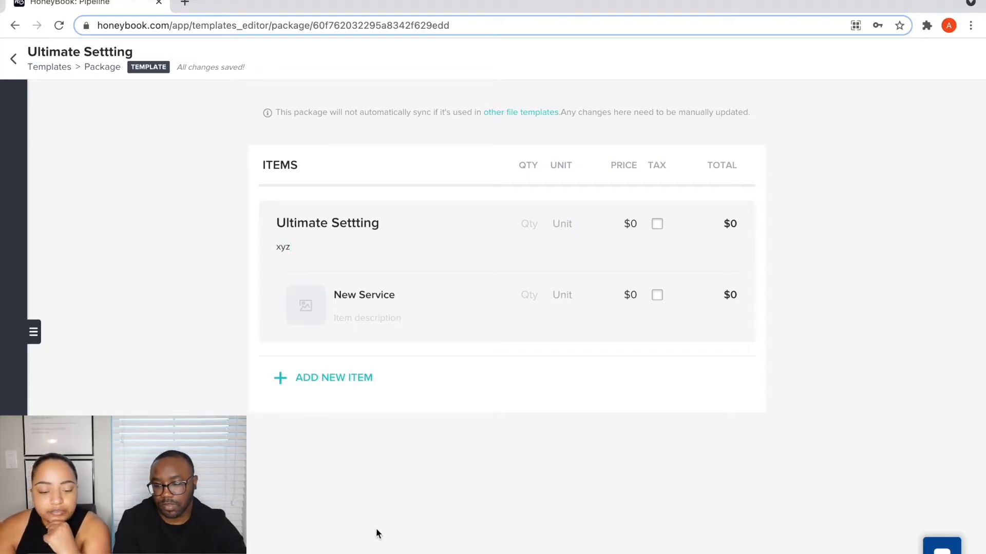
click(13, 58)
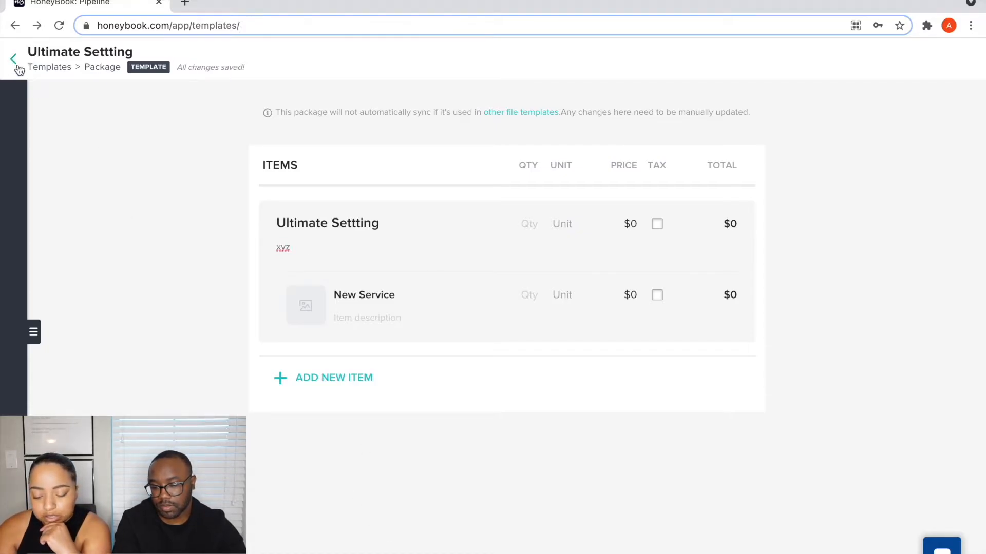
- Reopen the Ultimate Settting package and set its quantity to 1, unit to Item and price to $450
scroll(516, 426, down, 3)
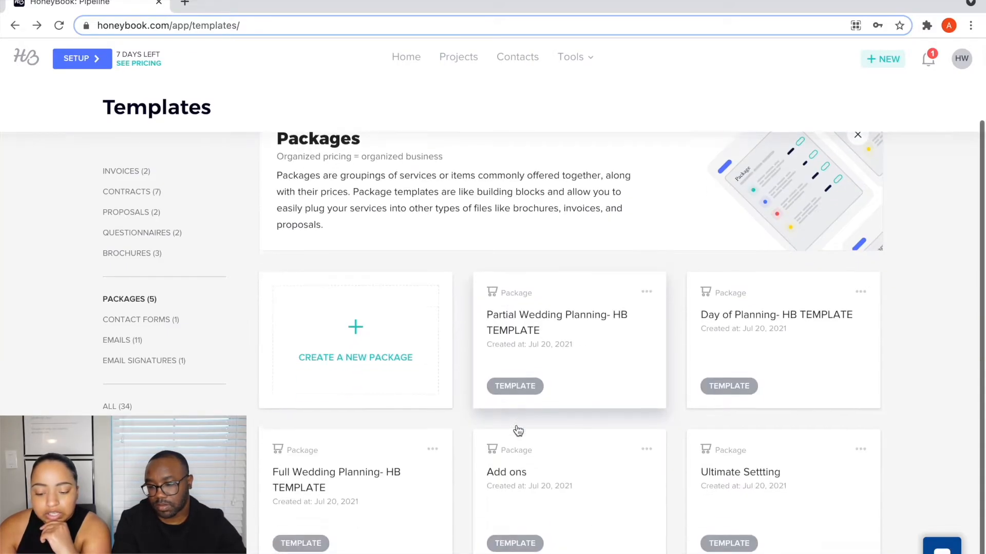
click(765, 446)
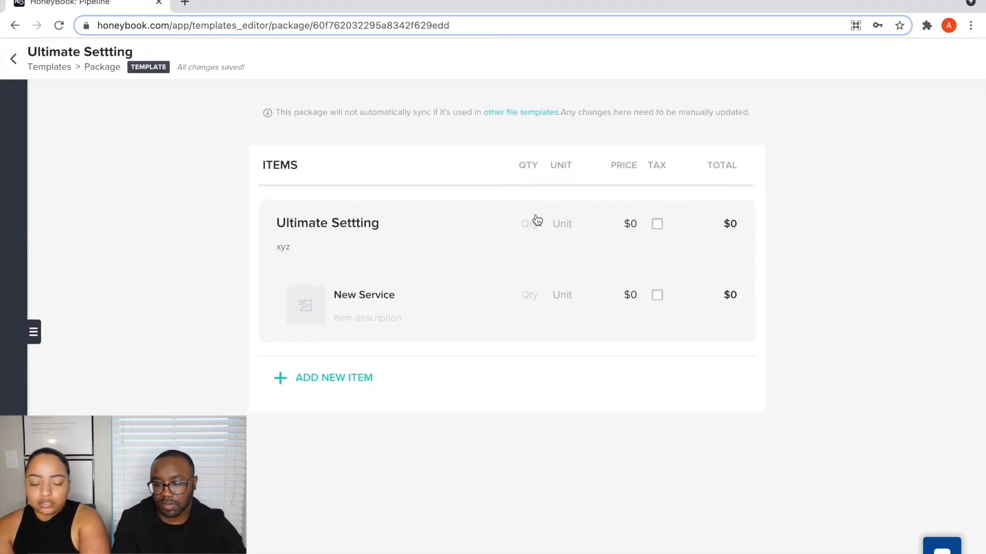
click(534, 232)
text(1)
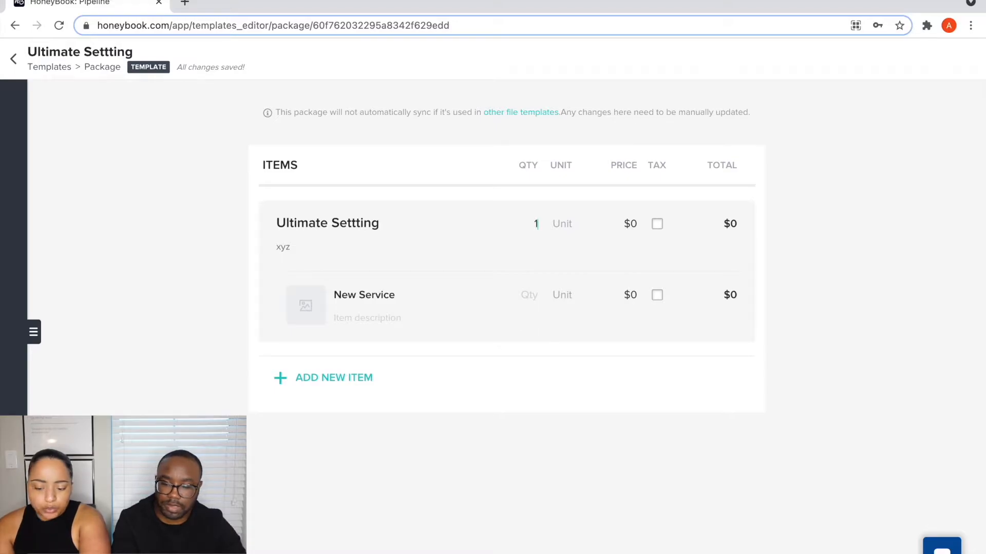
click(567, 234)
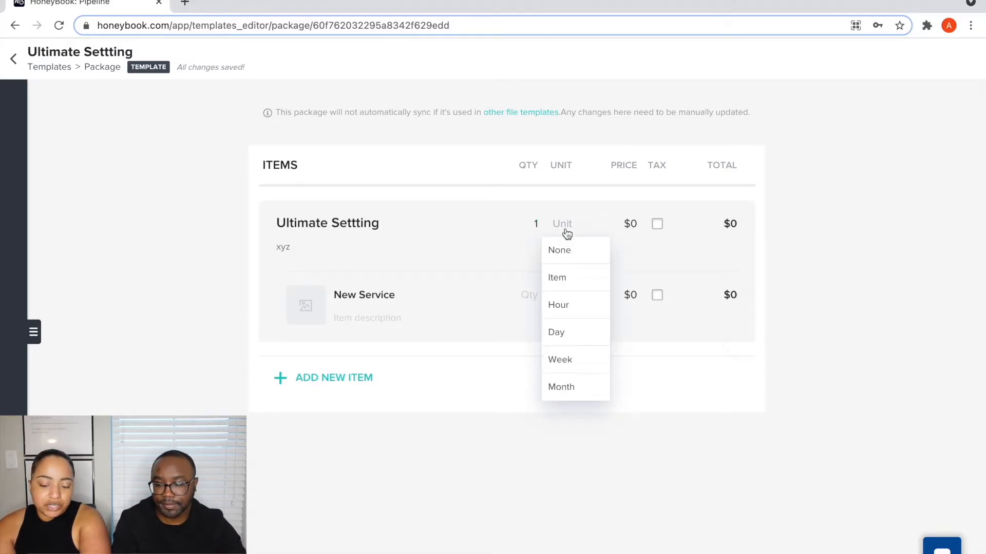
click(569, 276)
click(564, 231)
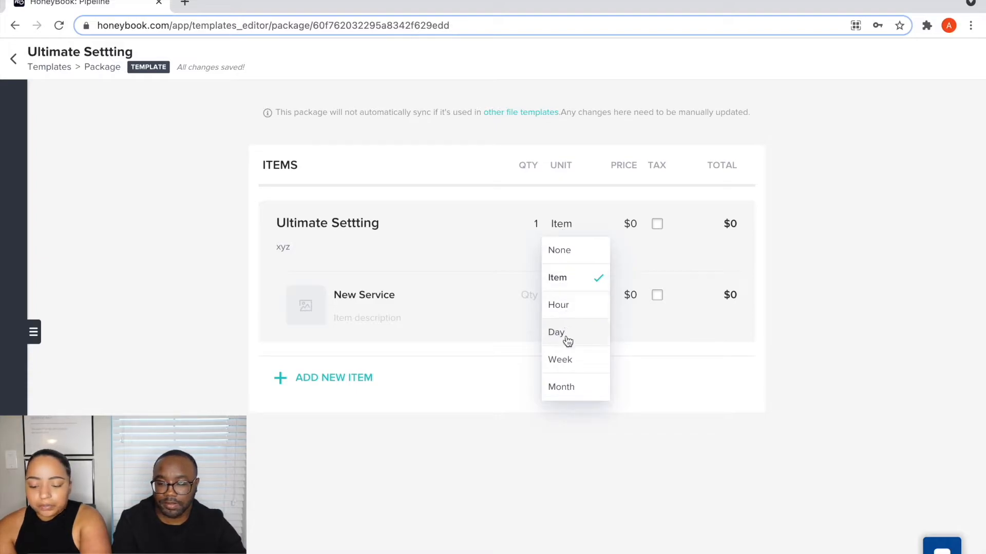
click(627, 223)
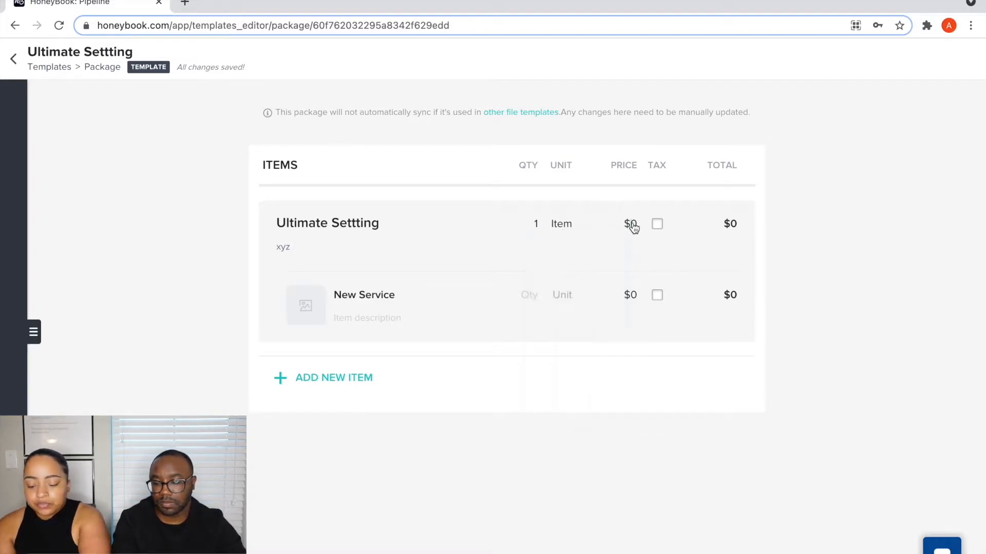
text(45)
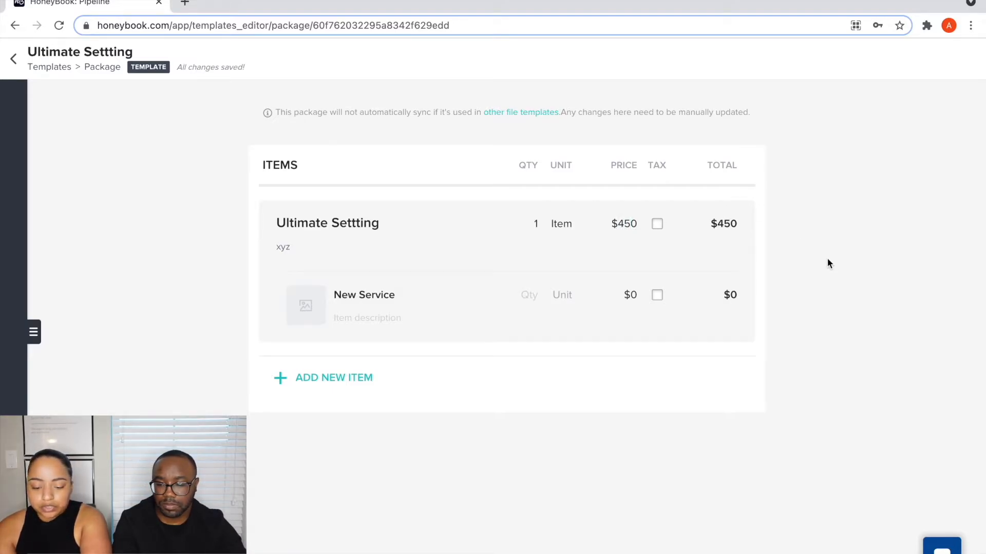
- Delete the New Service item, add a second xyz line to the package description, and return to the templates list
click(757, 306)
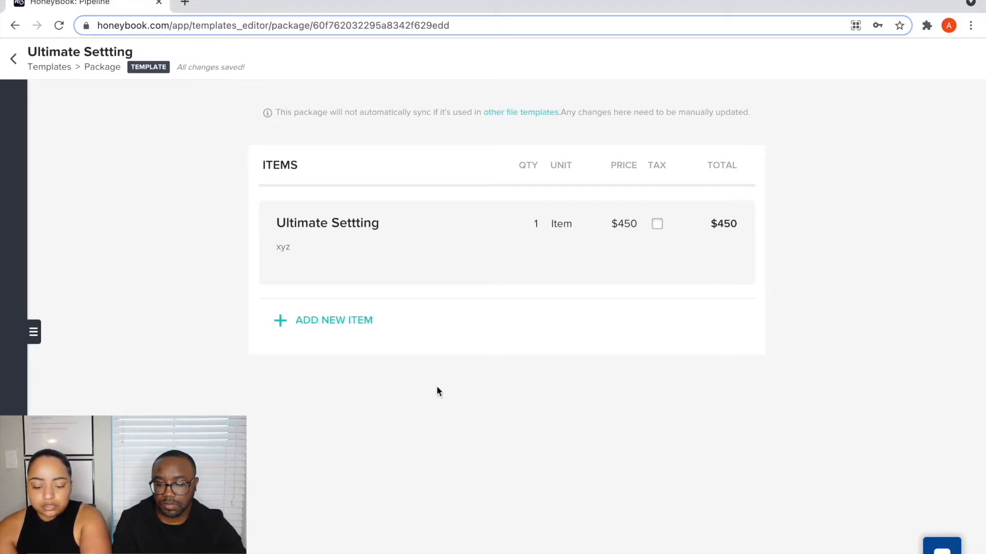
double_click(302, 259)
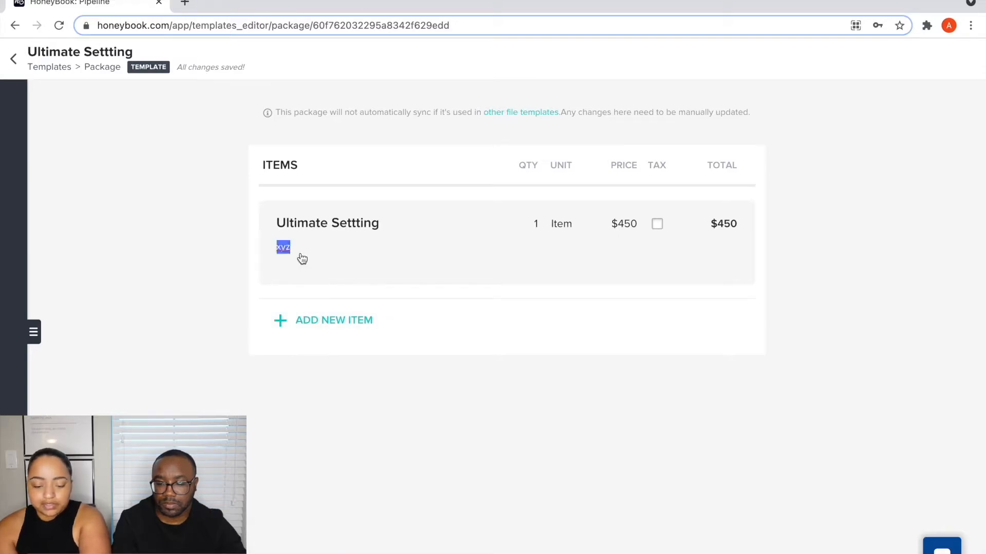
click(302, 260)
key(Return)
text(xyz)
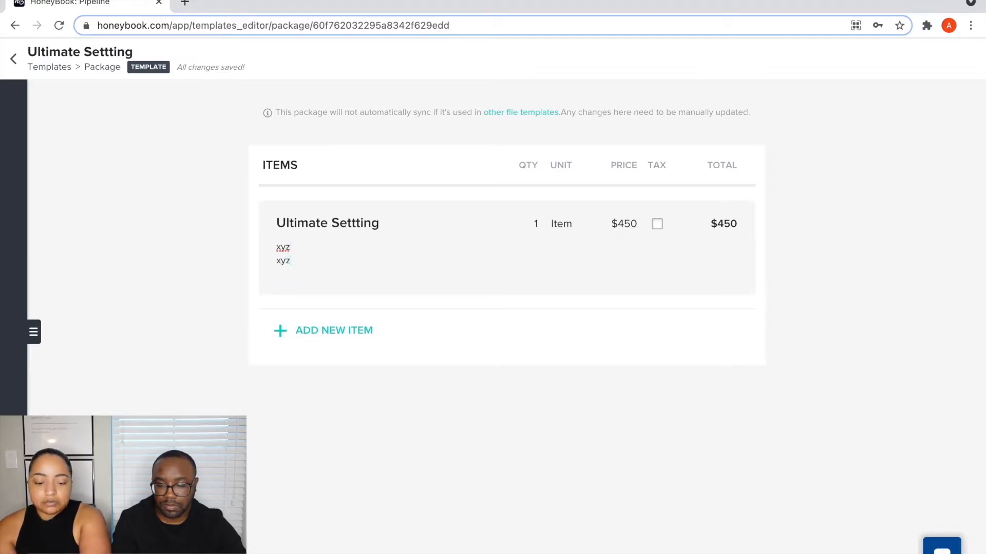
click(14, 59)
- Open Honeybook's proposal template from the proposals category
scroll(532, 341, down, 1)
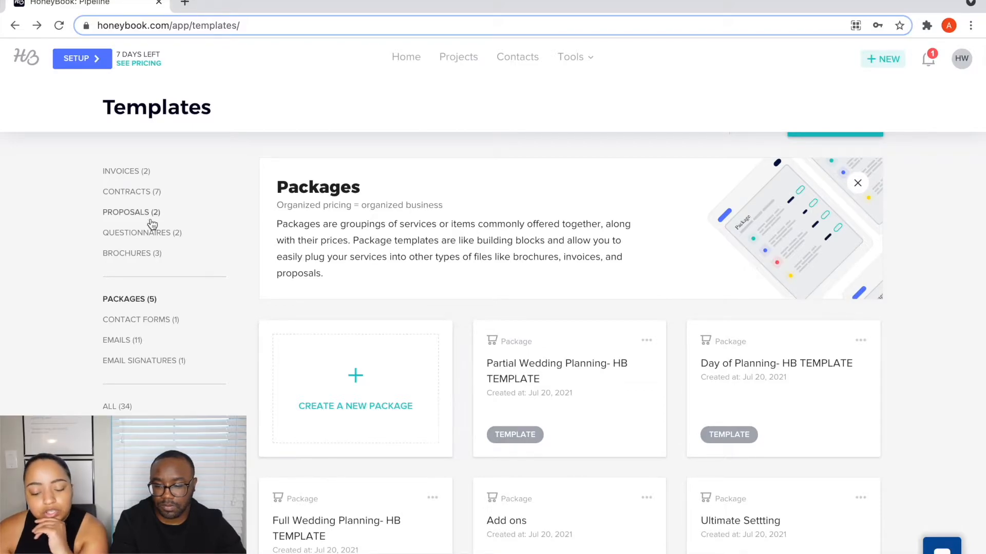
click(132, 213)
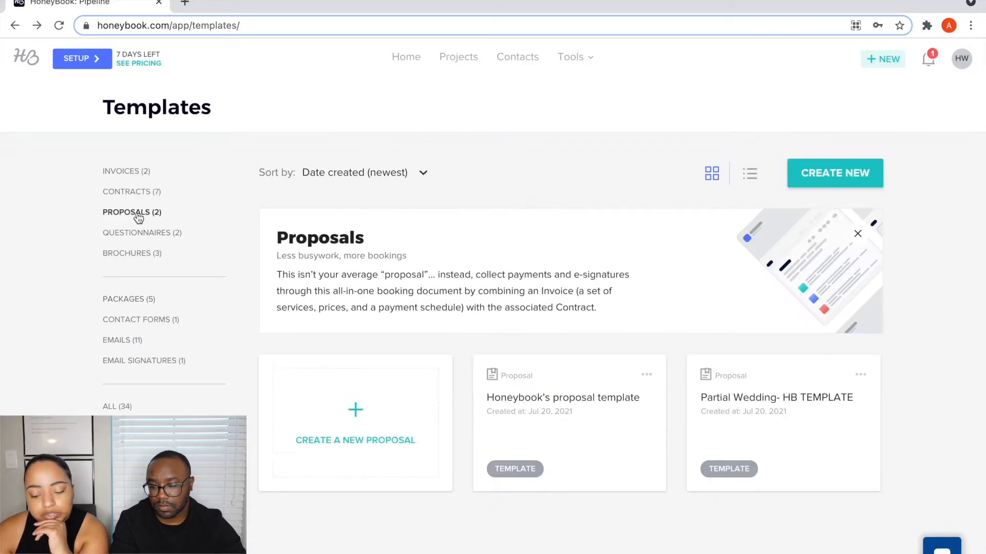
click(648, 378)
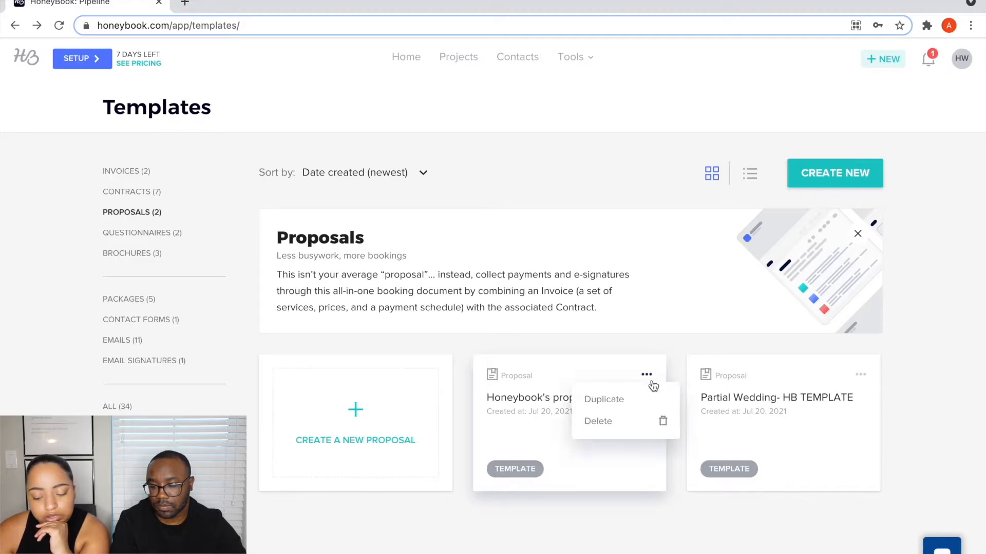
click(553, 403)
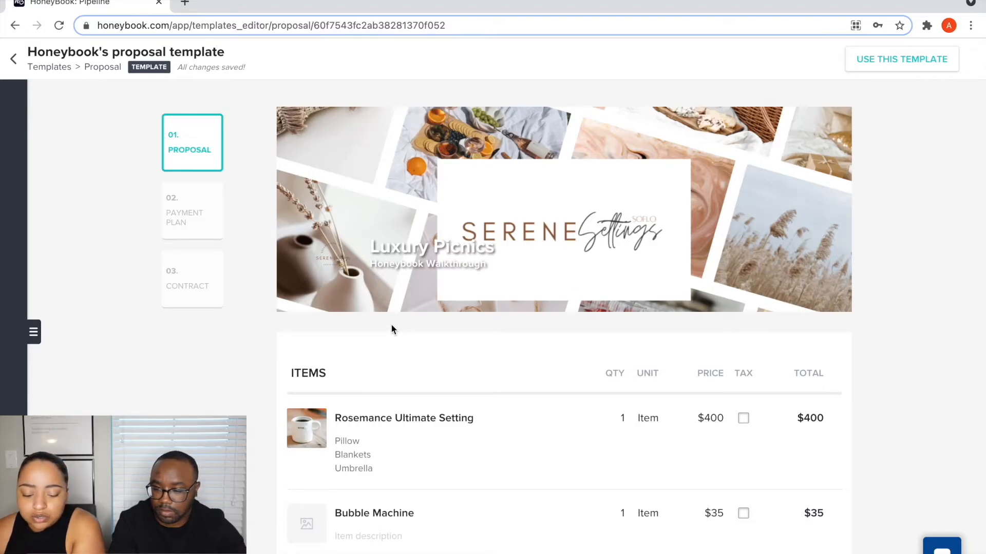
- Add the Ultimate Settting package as a new item below Fruit Platter in the proposal
scroll(391, 328, down, 3)
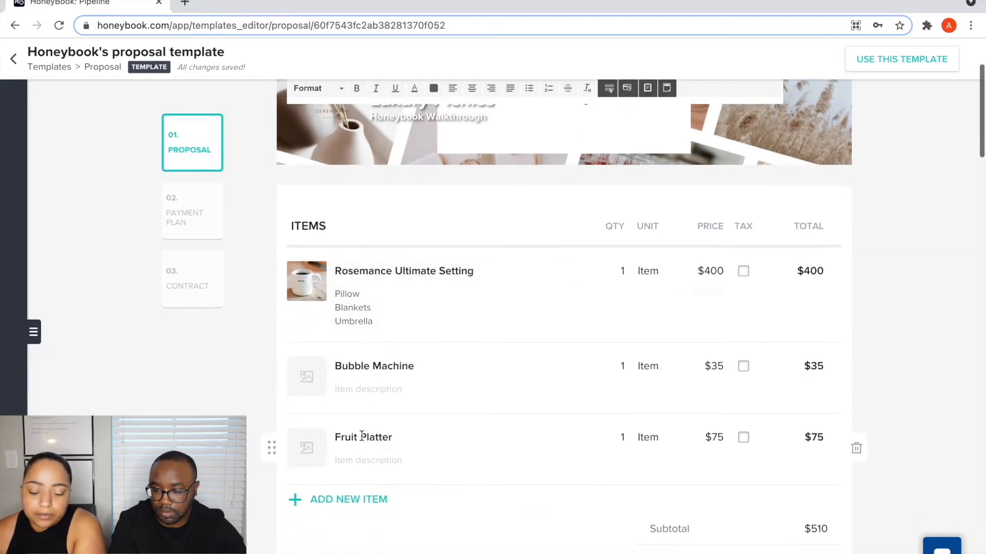
scroll(339, 505, down, 1)
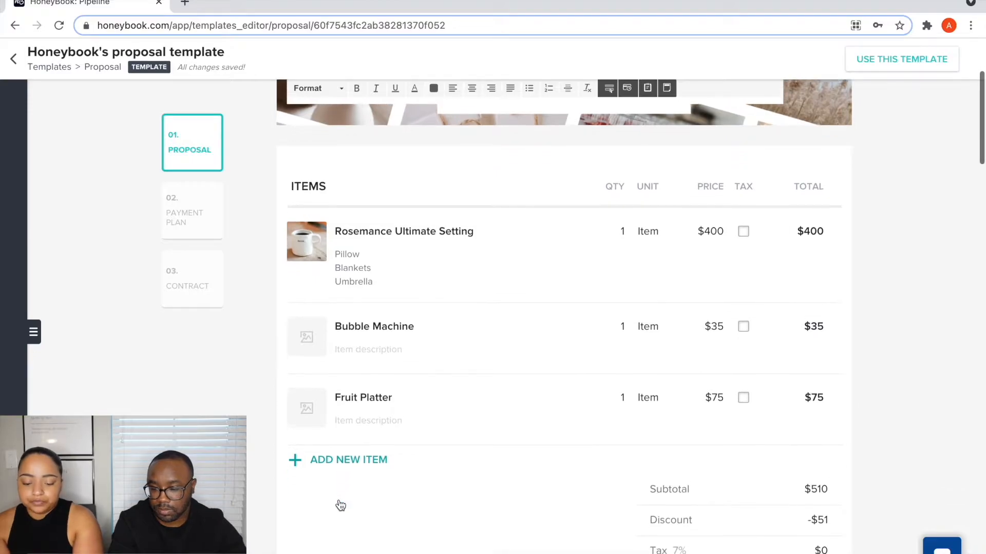
click(347, 458)
text(u)
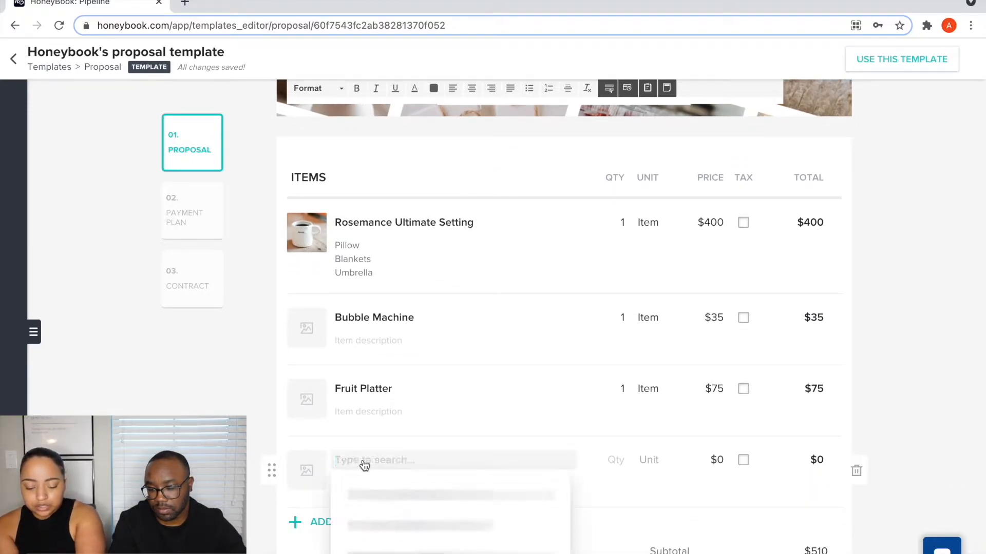
text(lti)
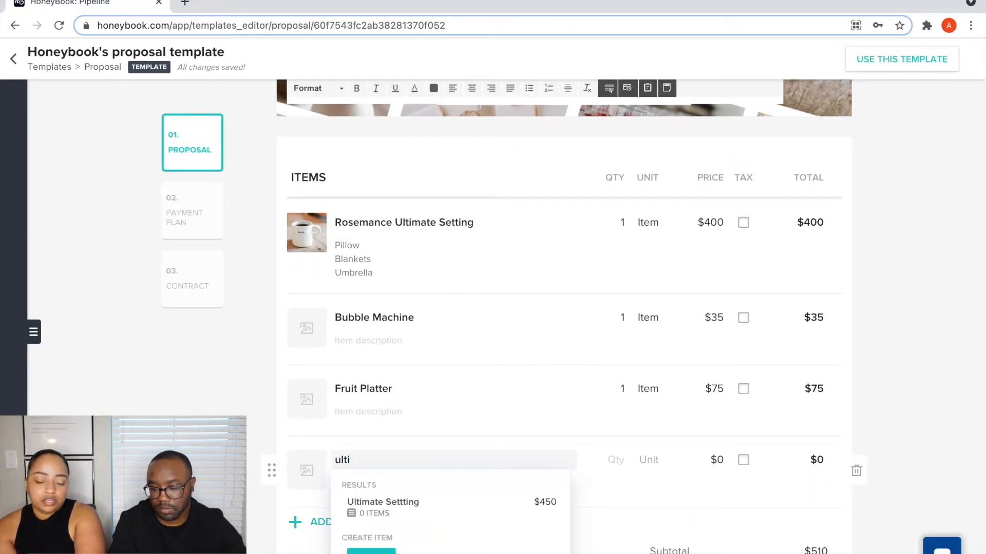
click(434, 509)
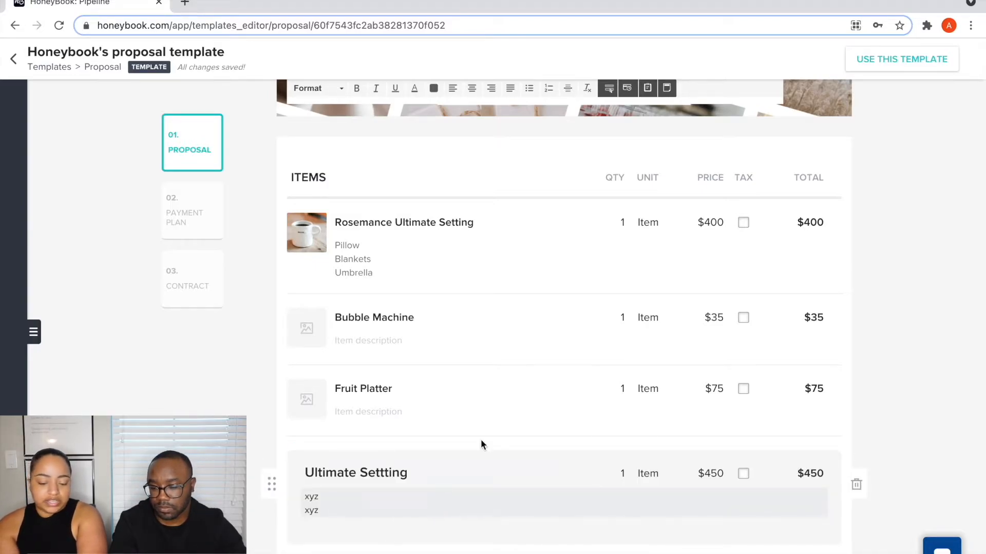
scroll(708, 432, down, 1)
scroll(708, 431, down, 1)
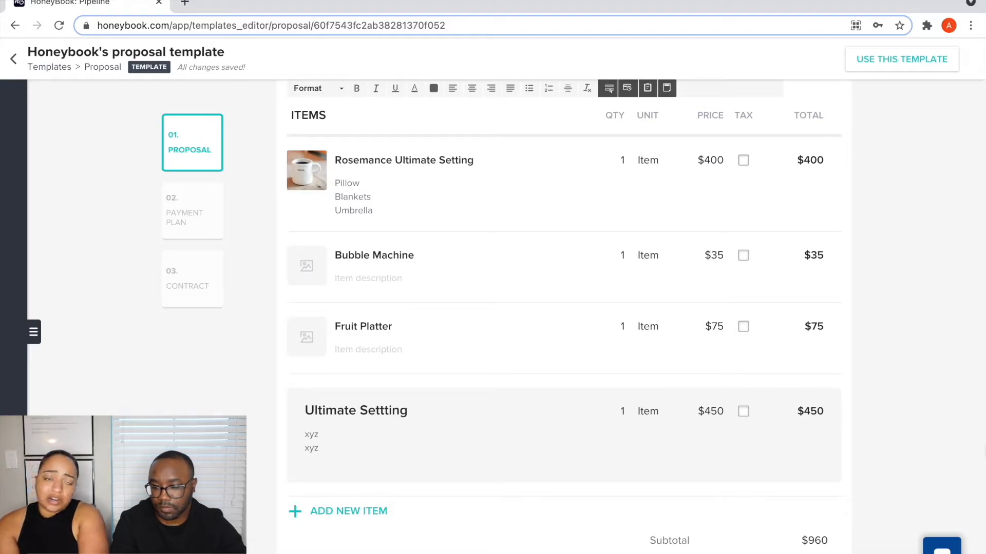
- Delete the Ultimate Settting package from the proposal's items and confirm the removal
mouse_move(858, 464)
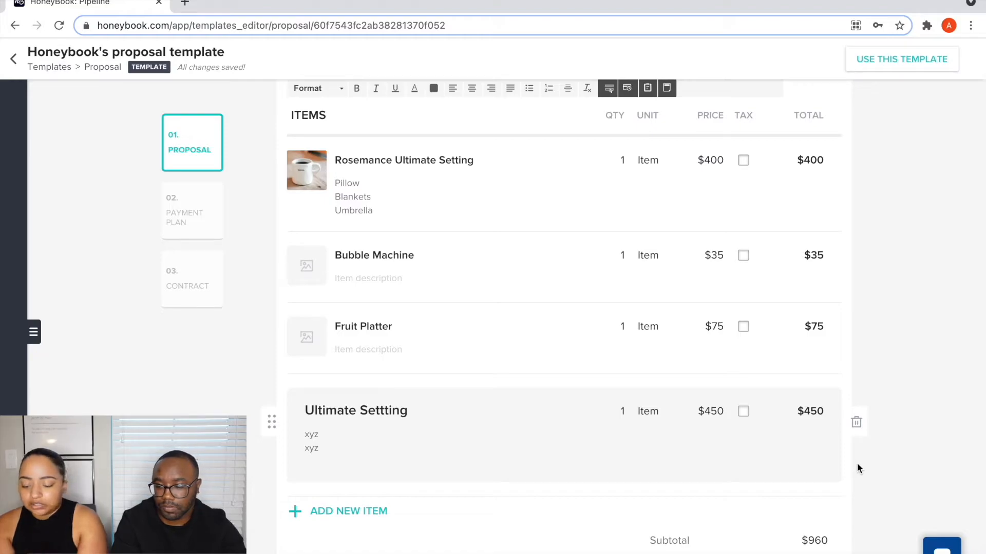
click(857, 424)
click(550, 356)
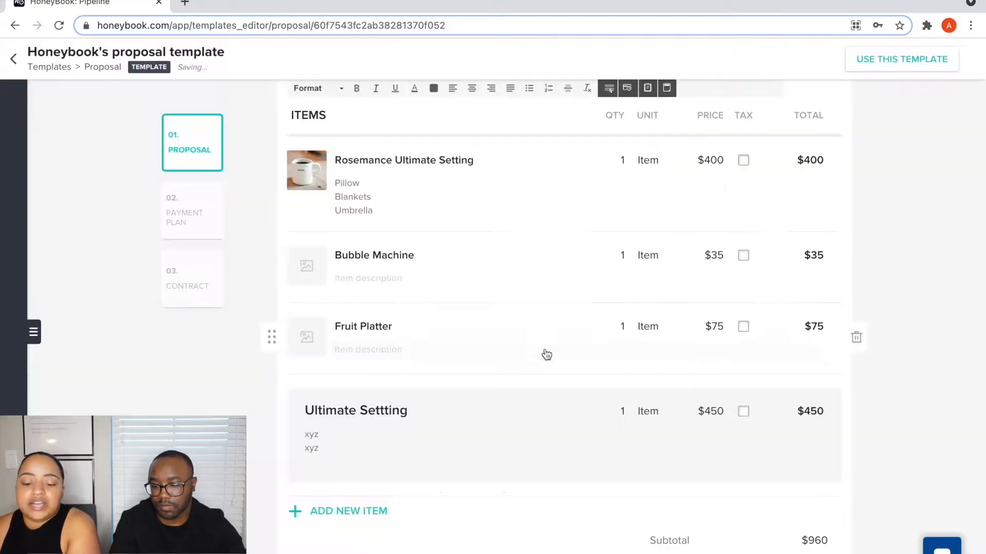
- Examine the available units and the tax option for the Rosemance Ultimate Setting item
scroll(476, 242, up, 2)
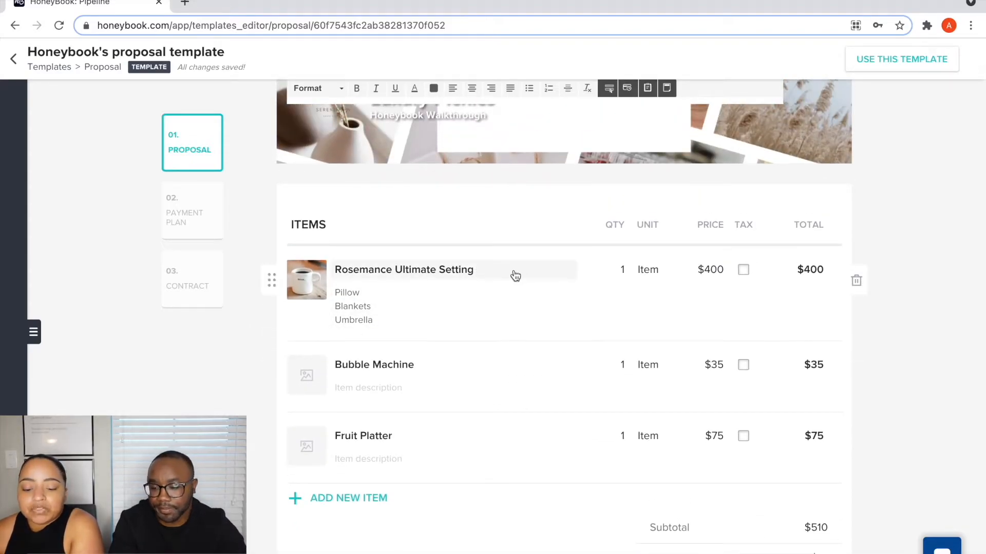
triple_click(349, 276)
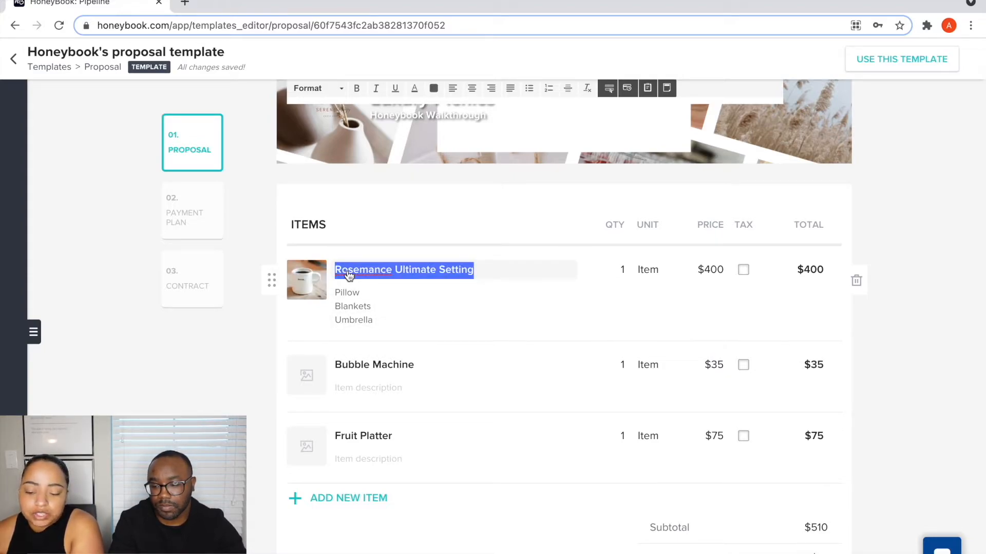
click(648, 270)
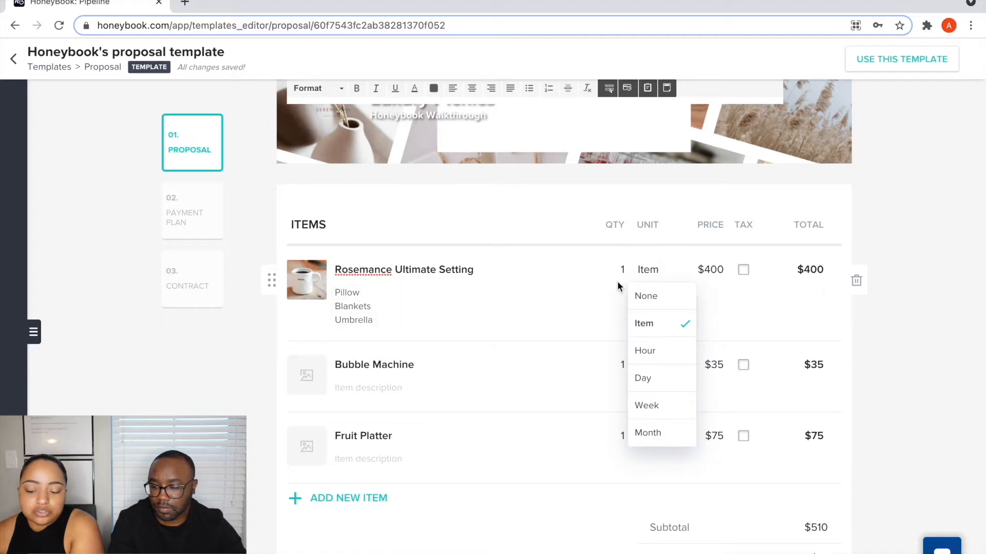
click(744, 270)
click(744, 271)
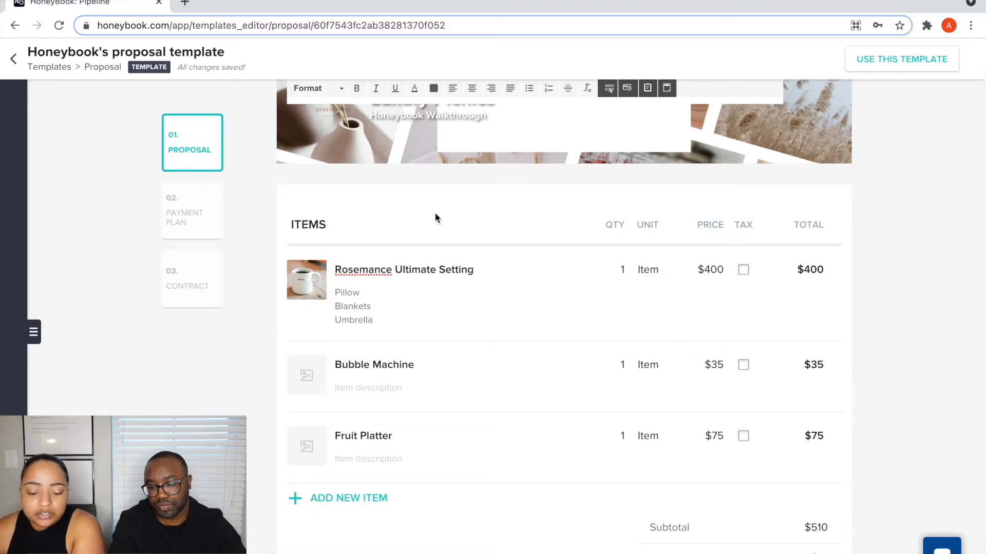
- Add the lines "Ice bucket" and "Bluetooth speaker" below Umbrella in the Rosemance Ultimate Setting description
triple_click(371, 307)
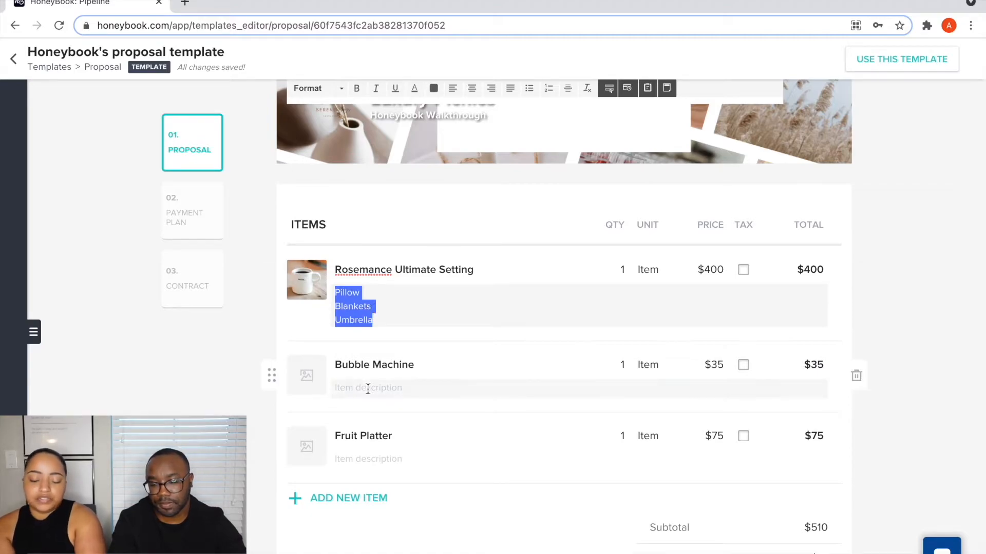
click(388, 321)
key(Return)
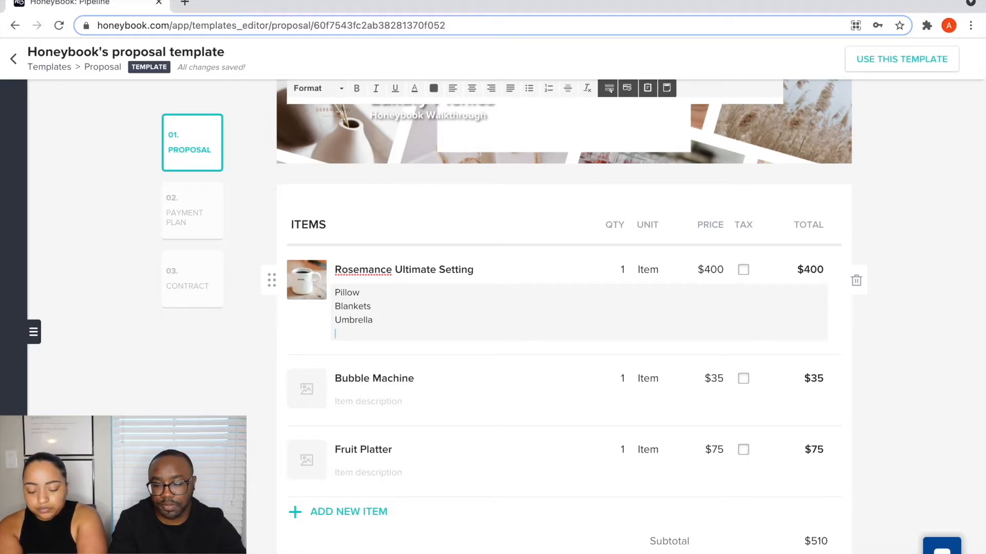
text(Ice bucke)
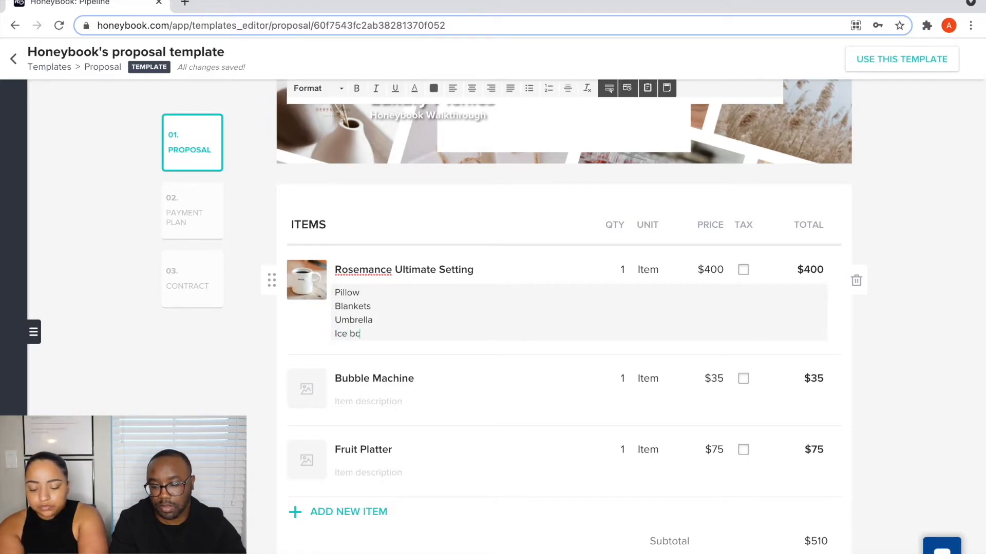
text(t)
key(Return)
text(Bluetooth spek)
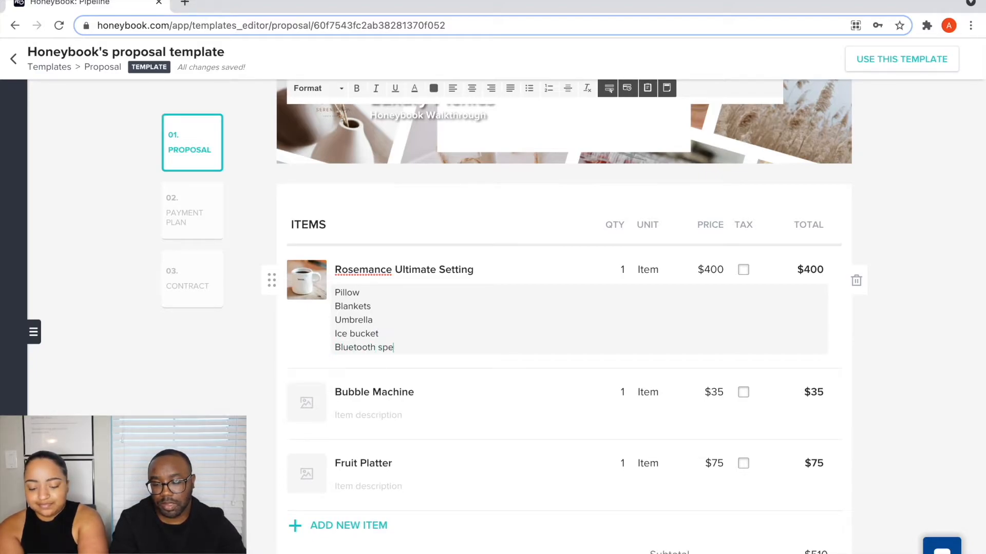
key(BackSpace)
text(aker)
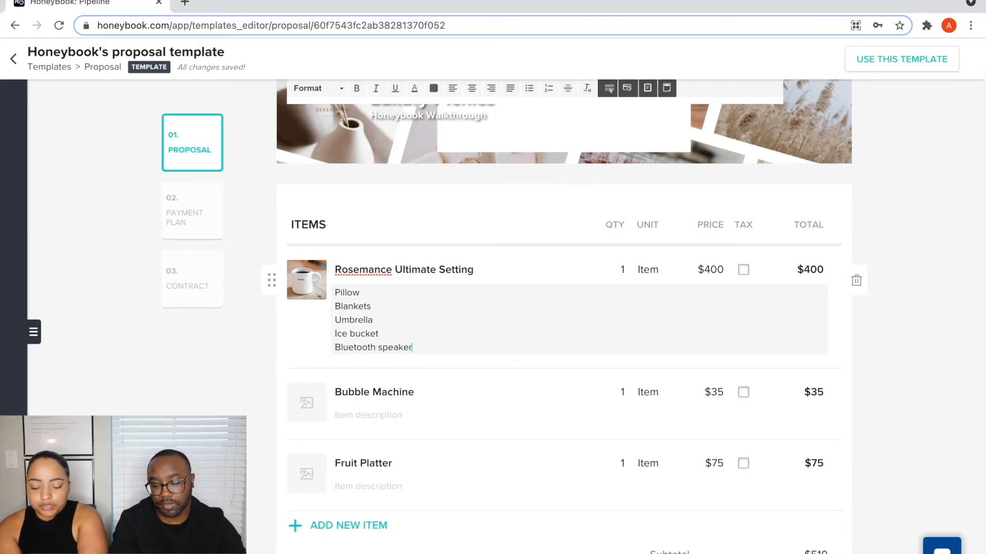
- Add the lines "Water" and "Lemonade" to the end of the Rosemance Ultimate Setting description
key(Return)
text(Water)
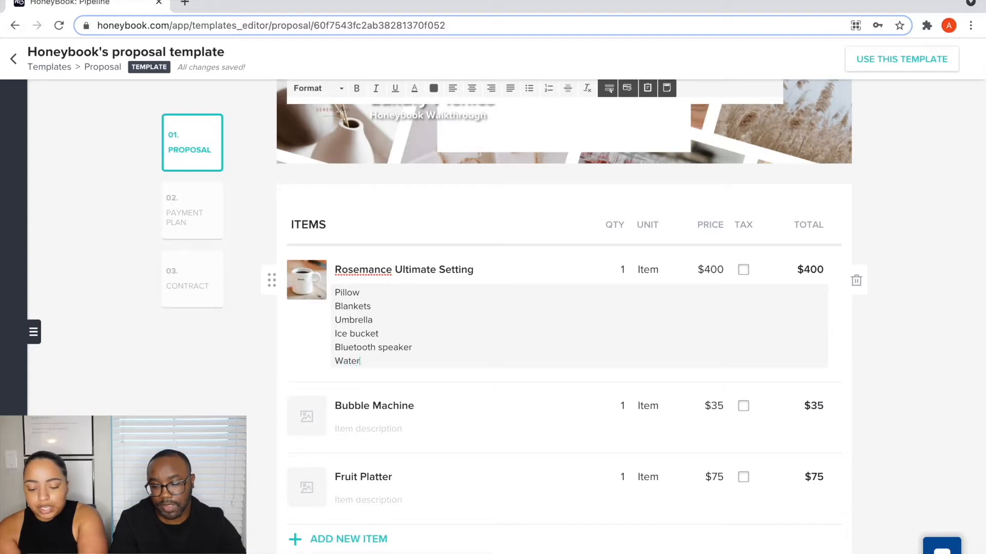
key(Return)
text(Lemonade)
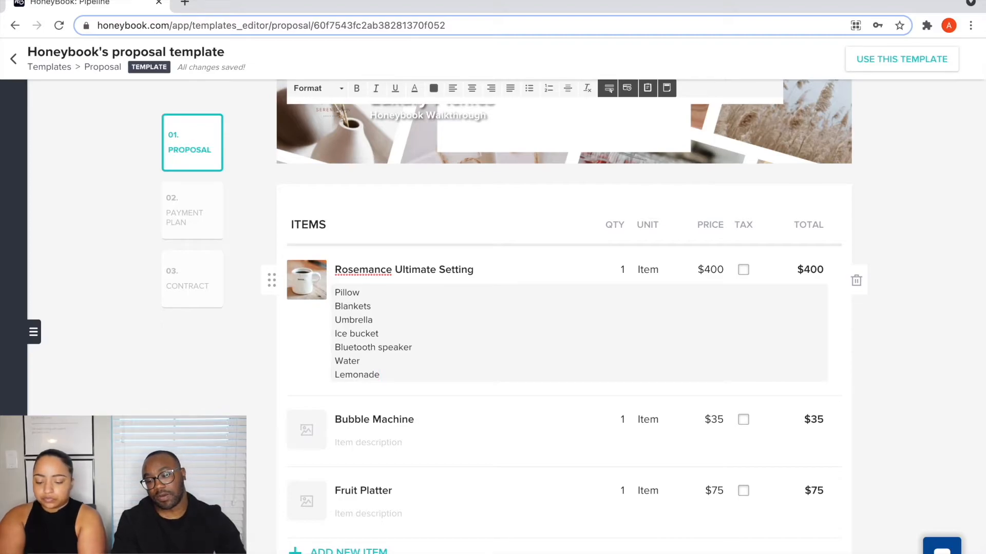
scroll(341, 418, down, 2)
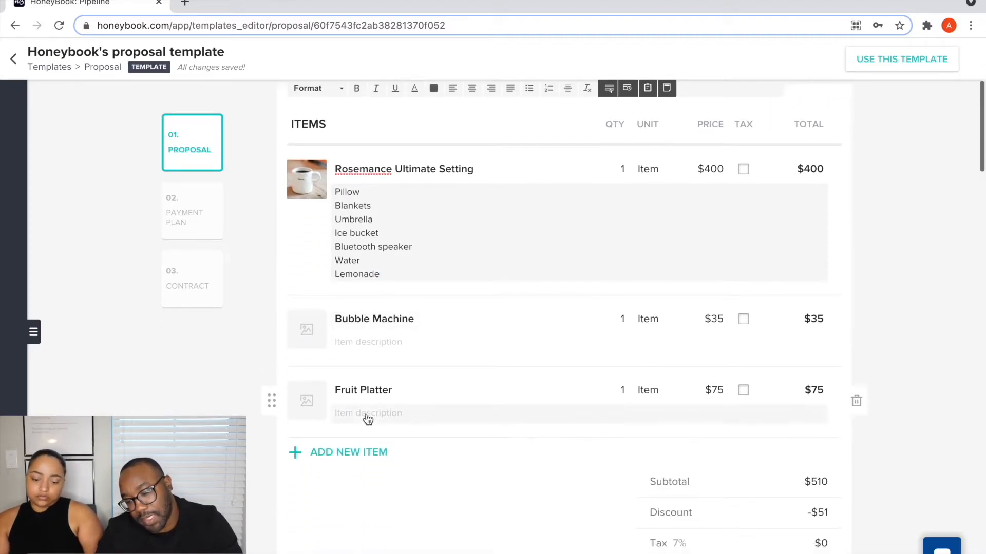
click(380, 274)
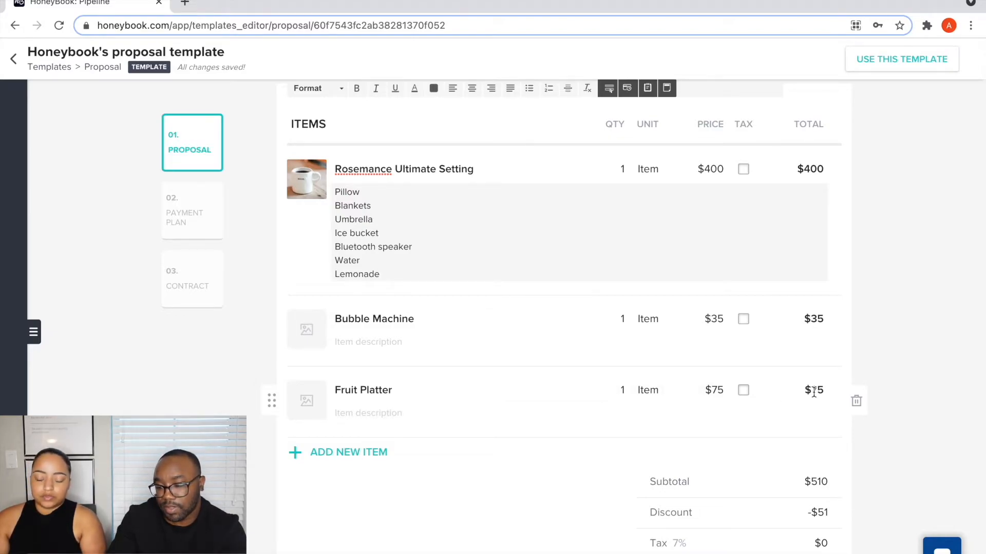
- Enter "Bubble solution is included" as the description of the Bubble Machine item
scroll(811, 434, down, 2)
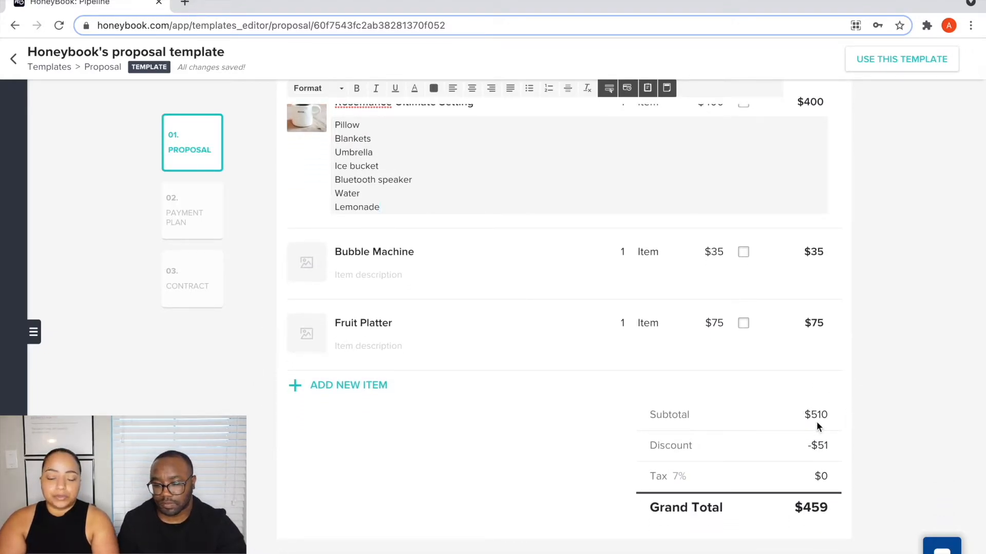
scroll(481, 322, up, 3)
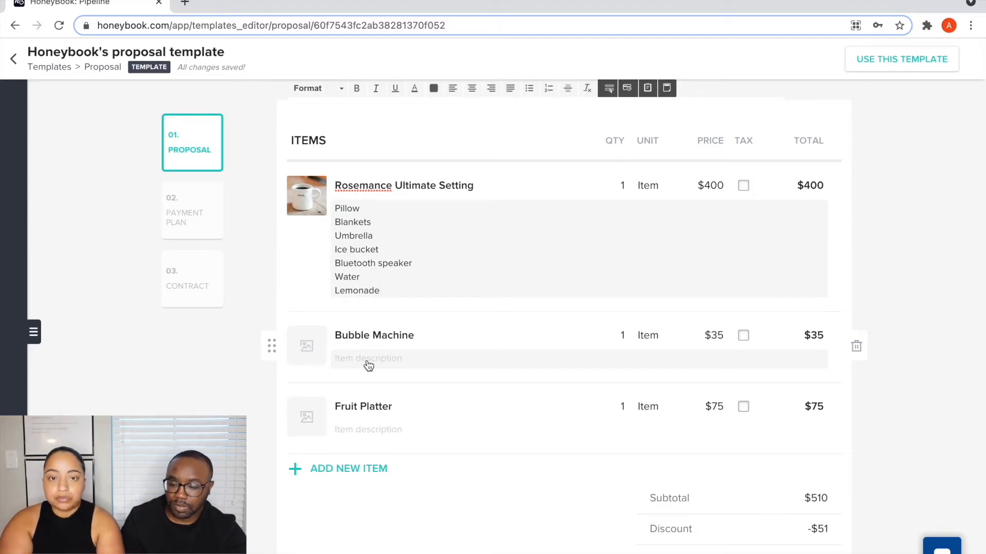
click(368, 366)
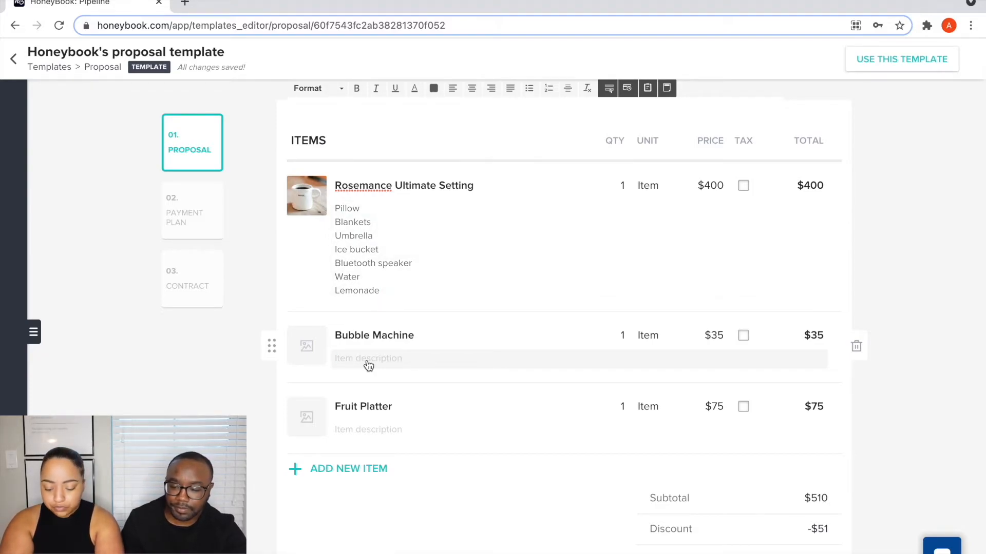
text(Bubble s)
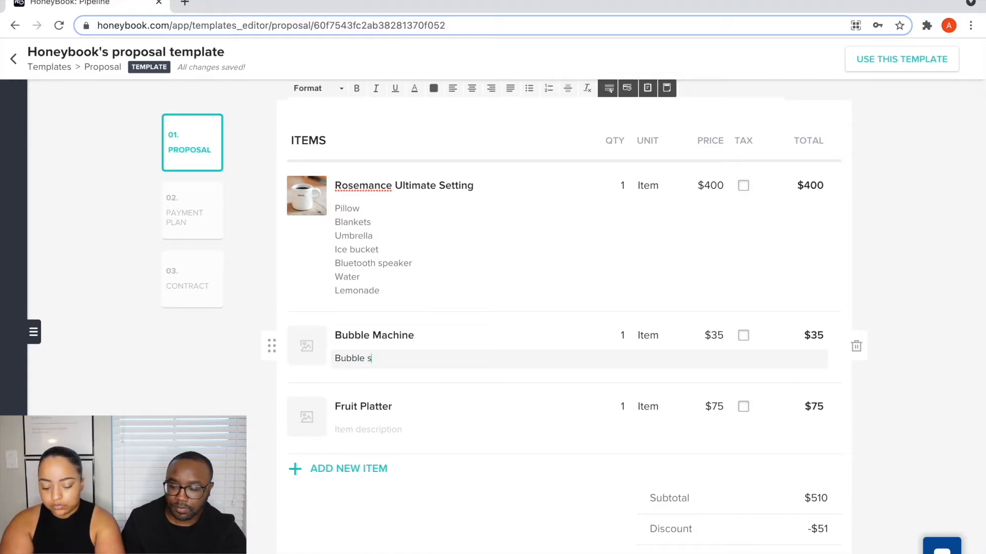
text(olution is included)
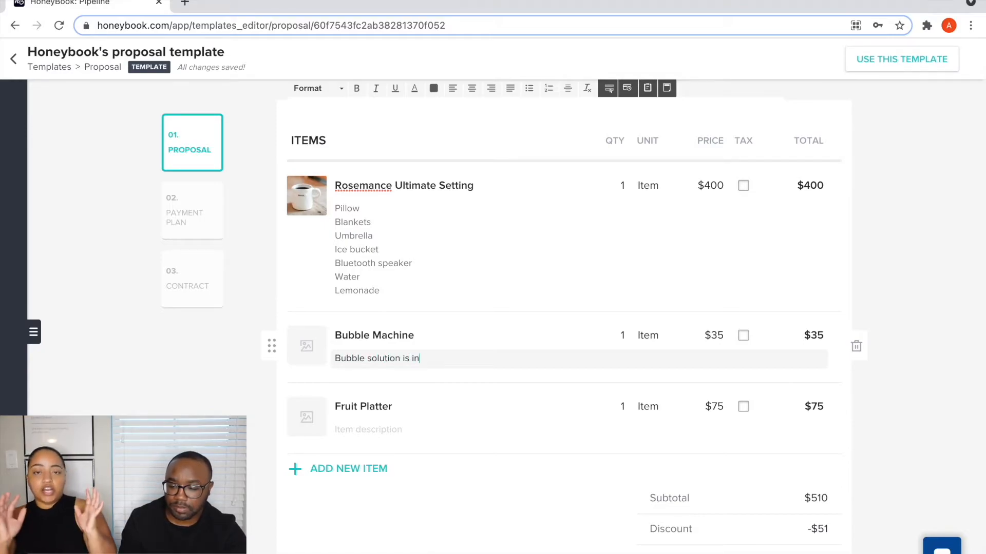
click(372, 492)
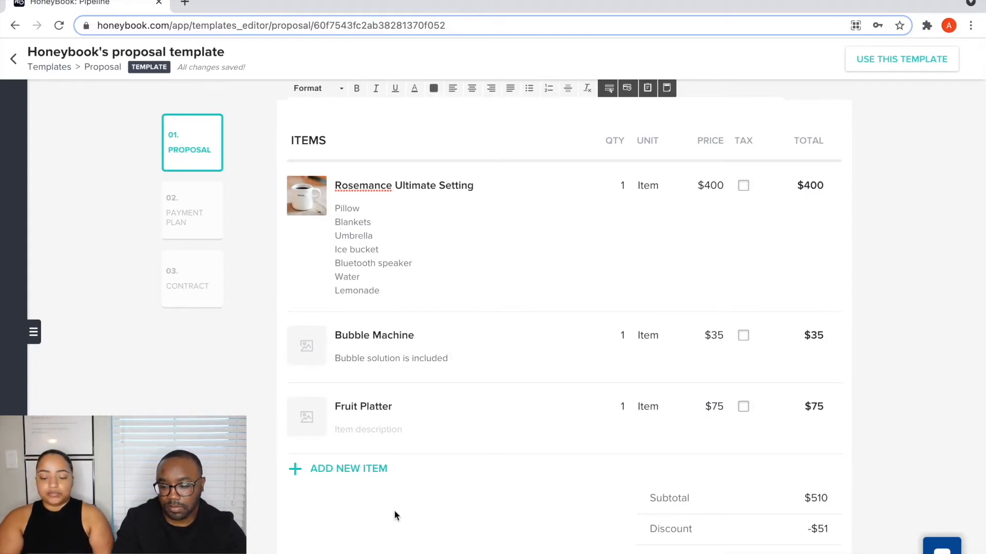
- Rename the Fruit Platter item as Medium Fruit Platter
scroll(393, 510, down, 3)
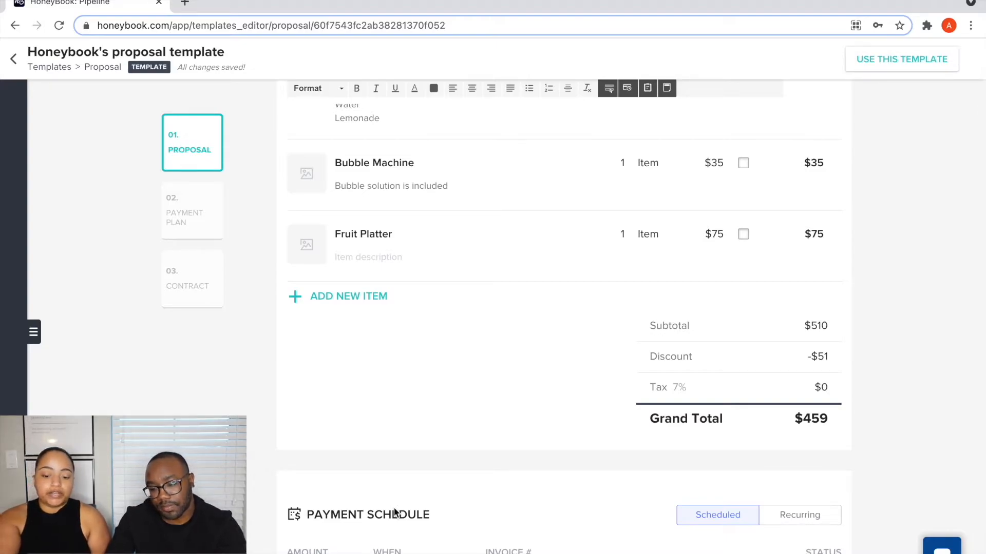
scroll(395, 512, up, 1)
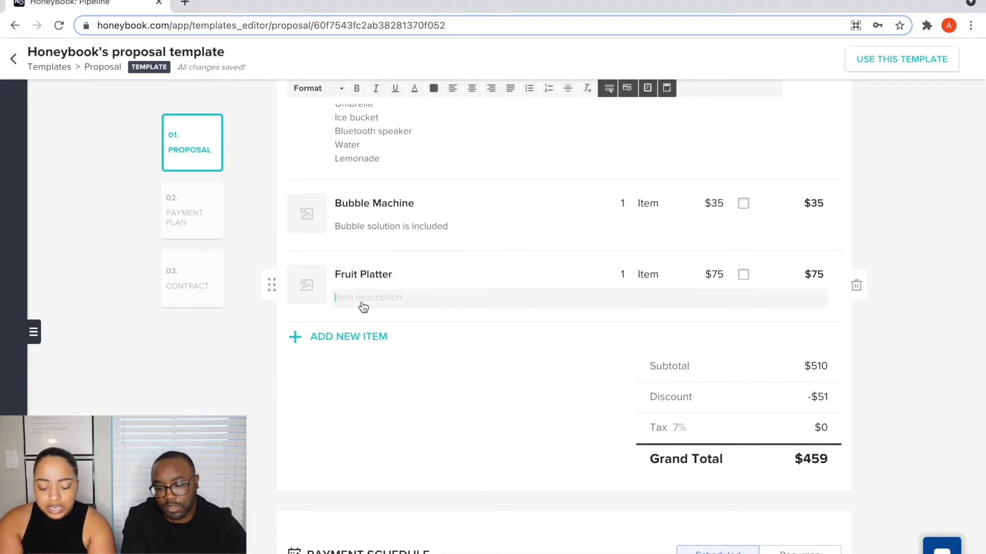
triple_click(340, 275)
click(336, 274)
text(Medium)
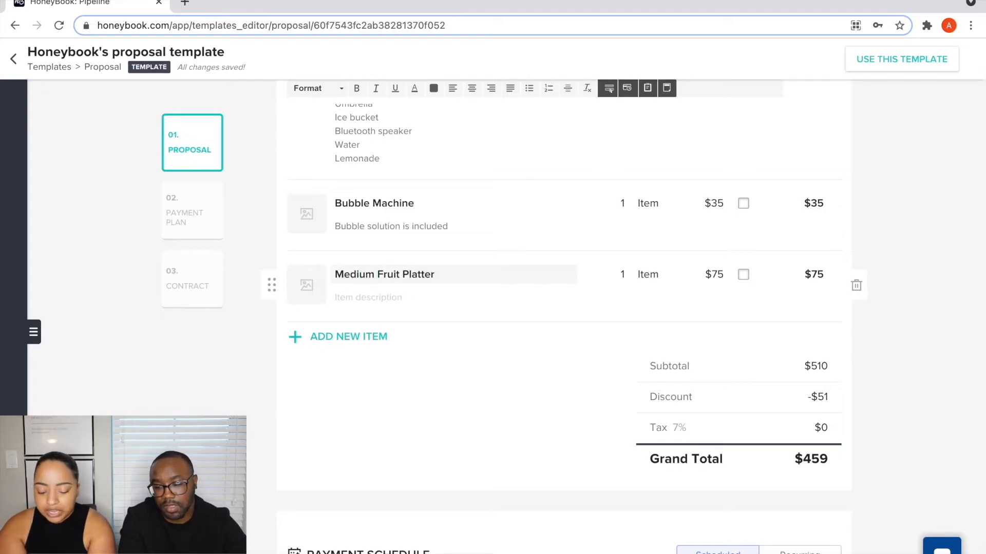
- Describe the fruit platter item as "Melons, strawberries, chocolate covered pineapples"
click(357, 295)
text(Melons, strawberries, chocolate covered po)
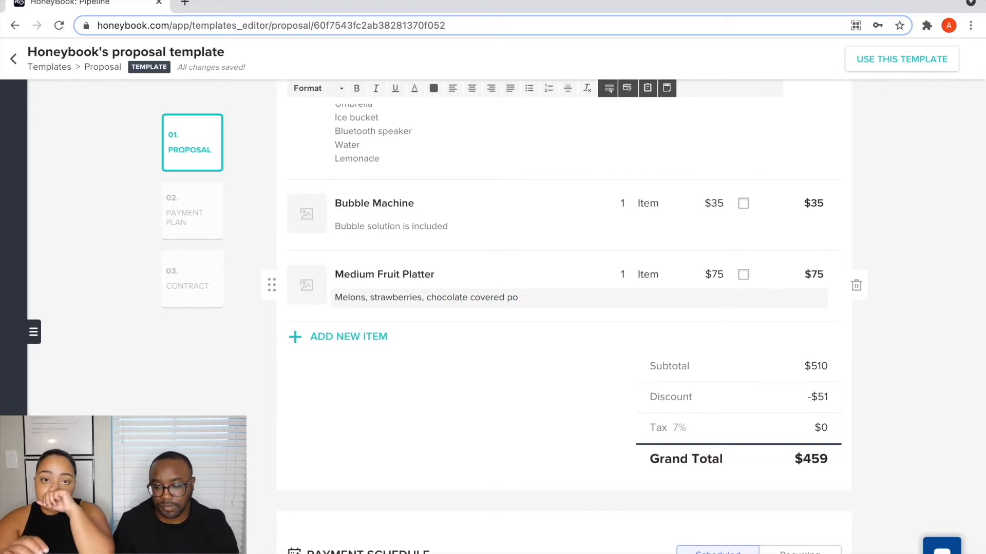
key(BackSpace)
text(ineapples)
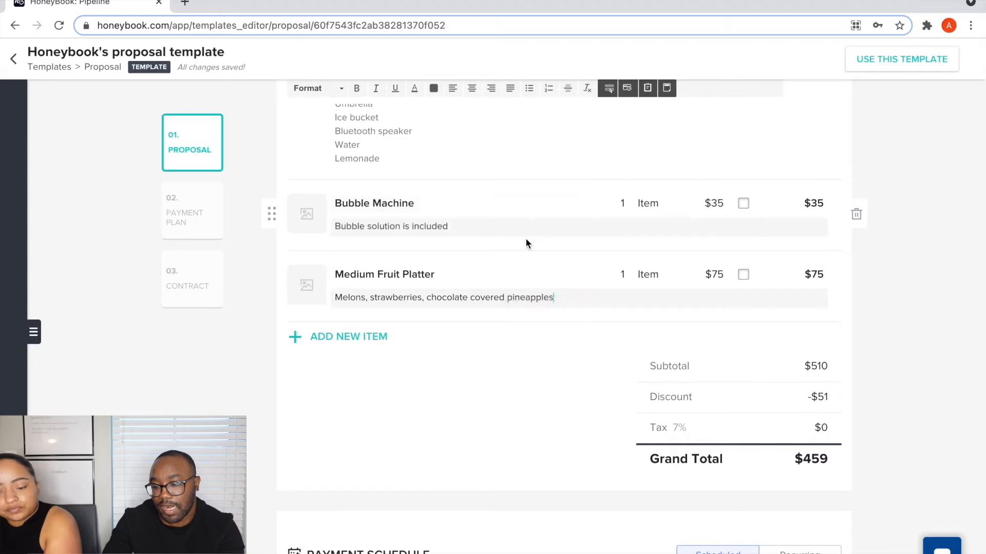
- Set the proposal's discount to 20 percent and apply it
scroll(623, 172, up, 2)
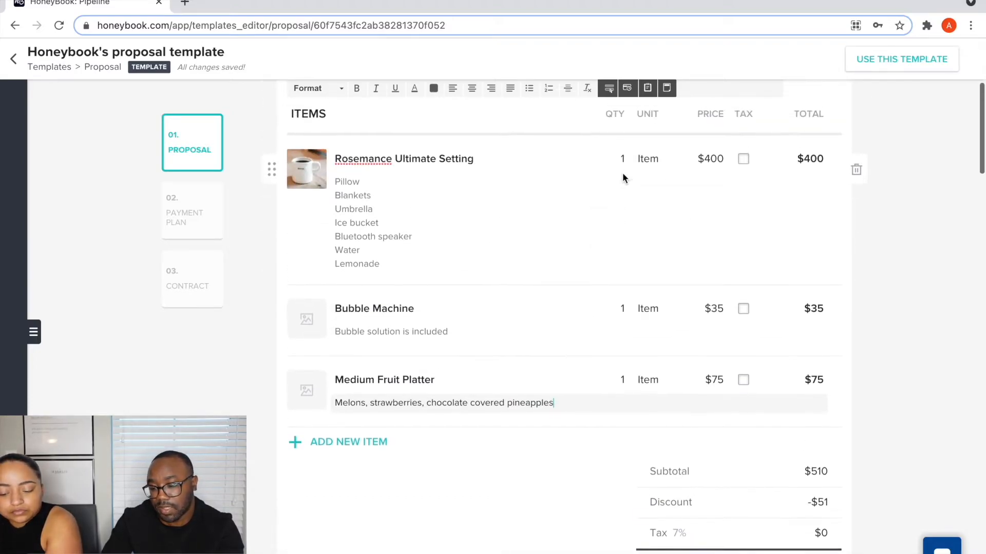
scroll(518, 326, down, 3)
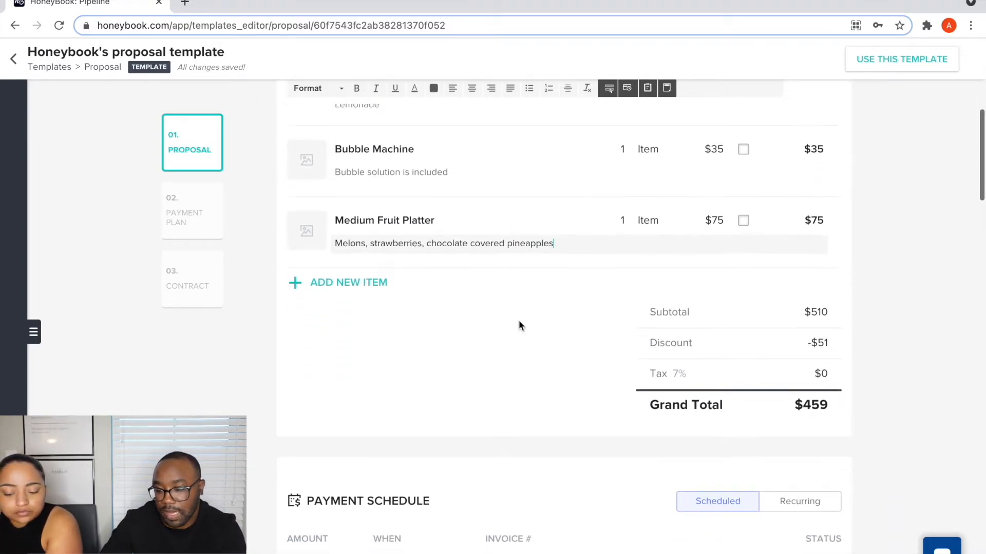
scroll(519, 325, up, 1)
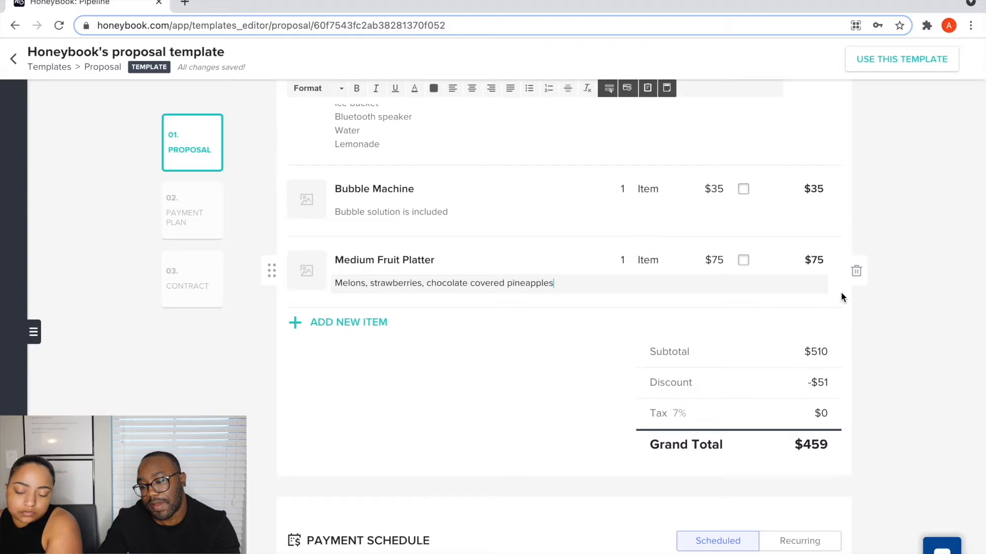
scroll(842, 297, up, 2)
scroll(842, 296, down, 1)
scroll(841, 297, up, 2)
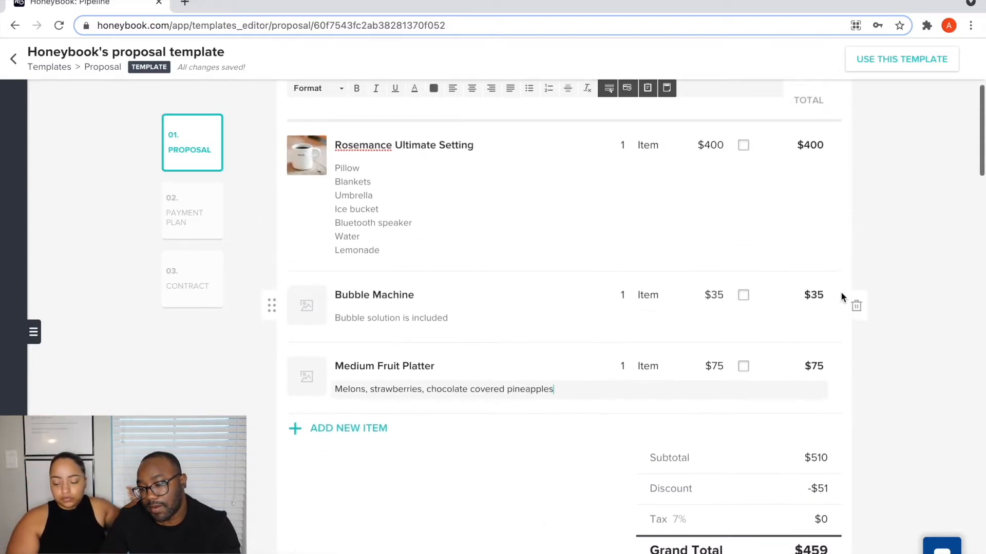
scroll(841, 296, down, 3)
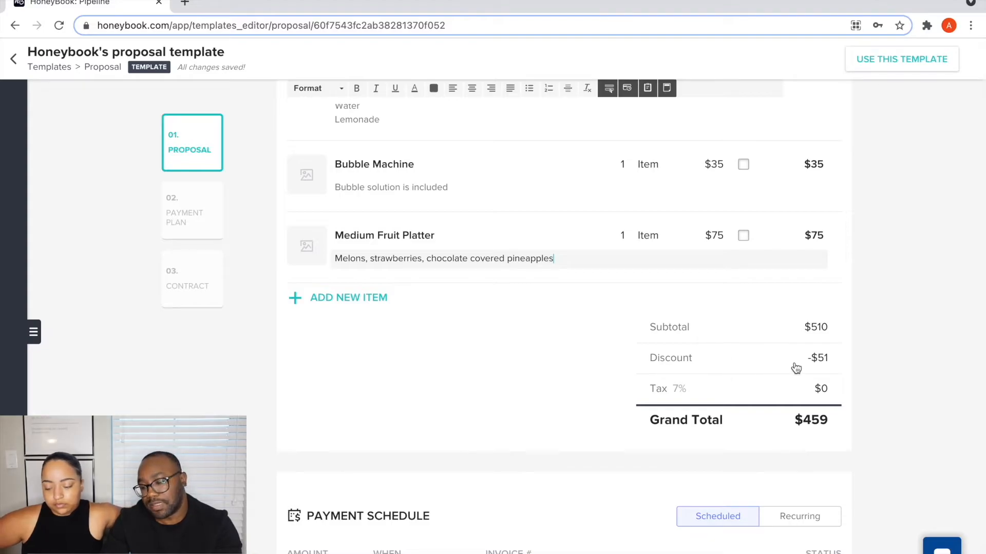
click(677, 360)
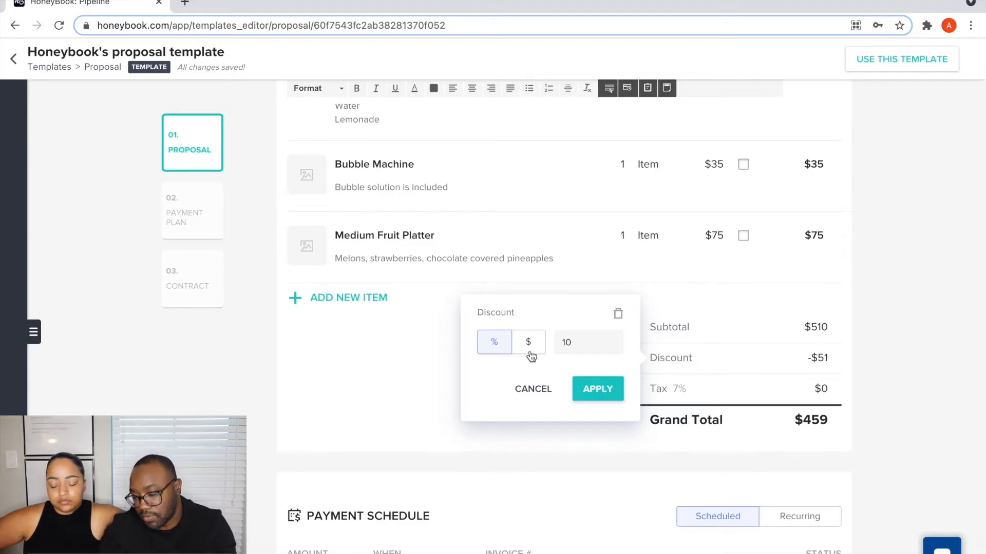
click(584, 339)
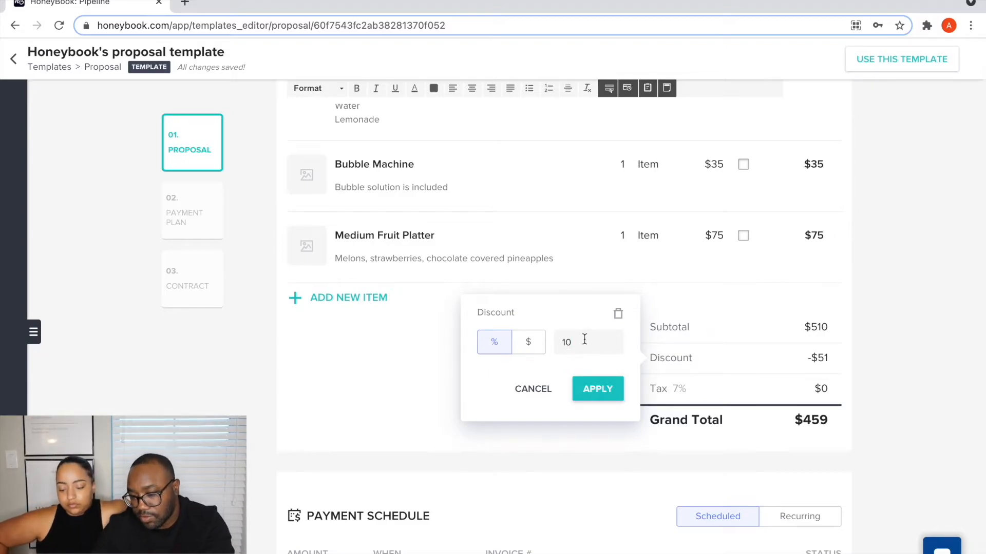
key(BackSpace)
key(BackSpace)
text(20)
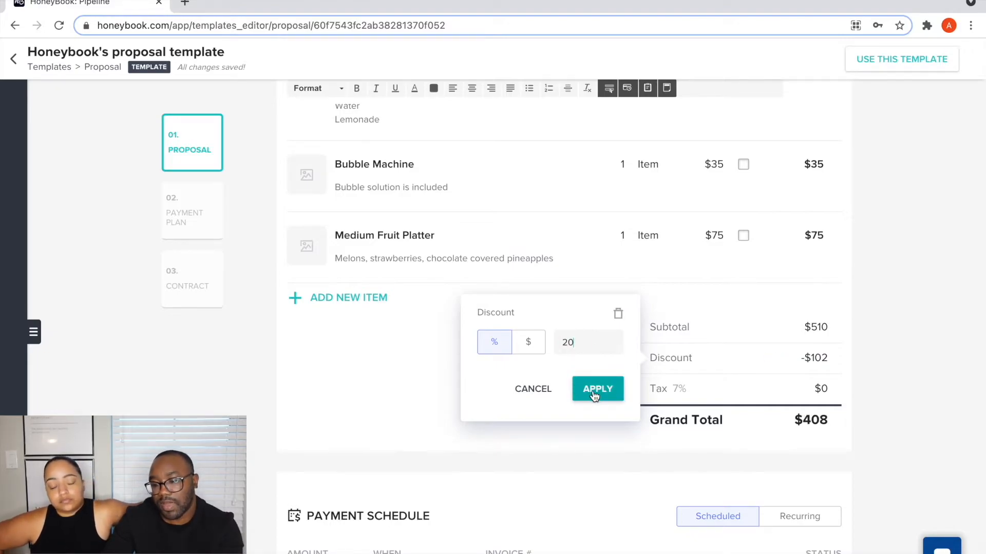
click(594, 393)
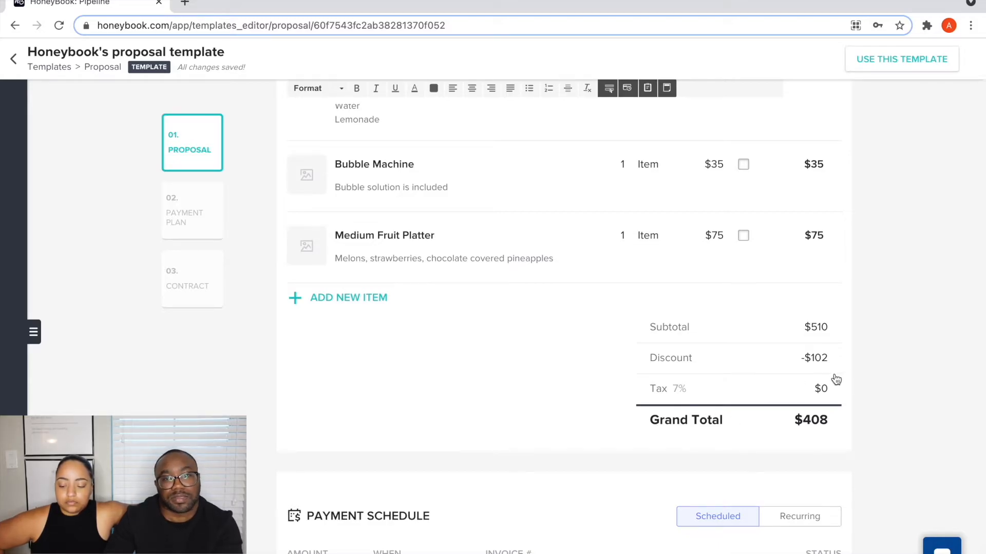
scroll(446, 336, up, 2)
scroll(735, 522, down, 1)
scroll(724, 475, up, 5)
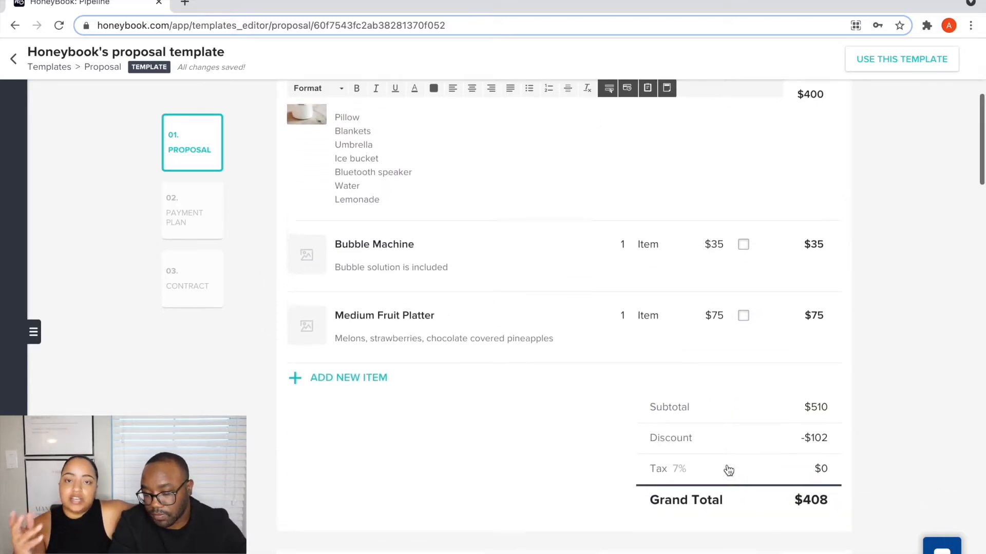
scroll(727, 469, down, 4)
scroll(729, 470, down, 3)
scroll(728, 471, up, 1)
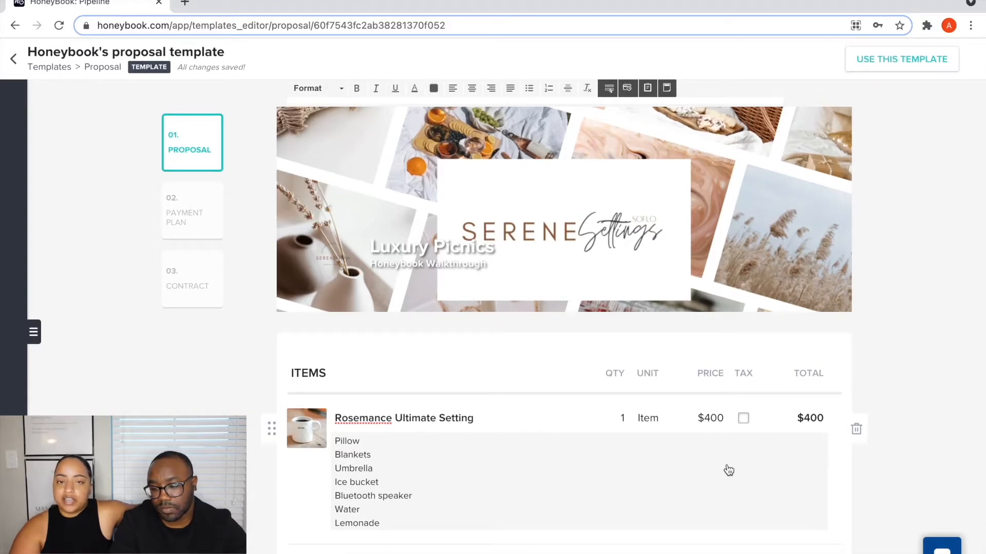
- Review the proposal's items and set the due date of the payment plan's first payment to Upon Receipt
scroll(729, 470, down, 1)
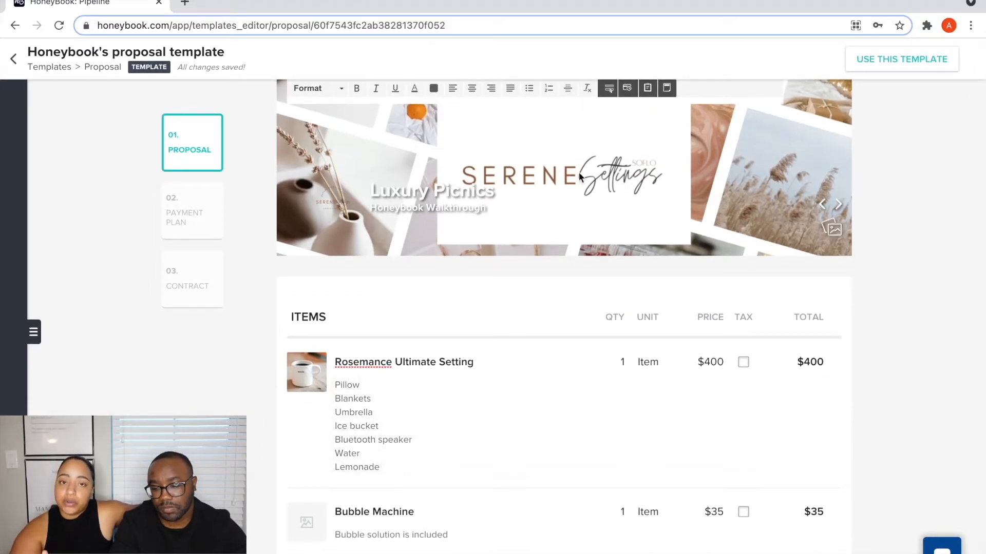
scroll(773, 212, down, 1)
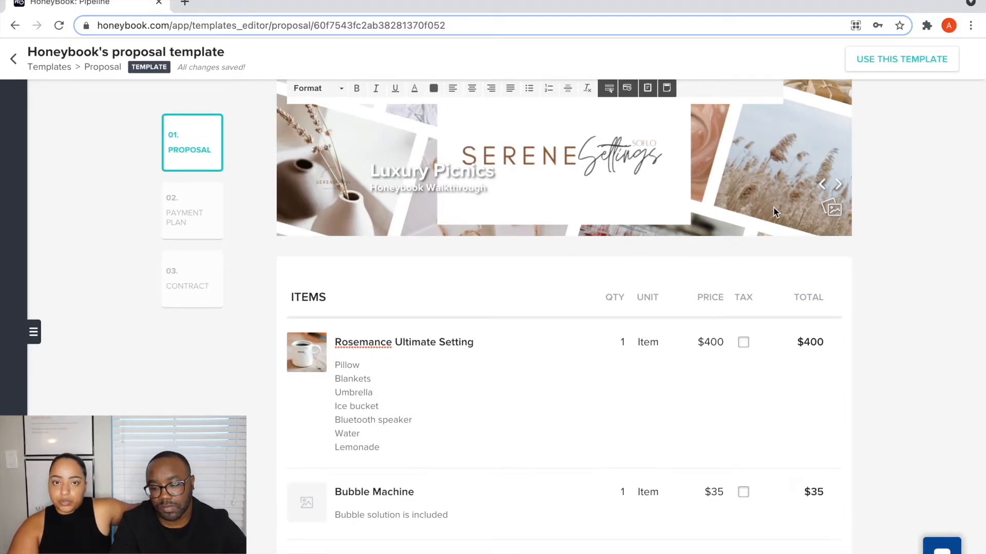
scroll(775, 212, down, 2)
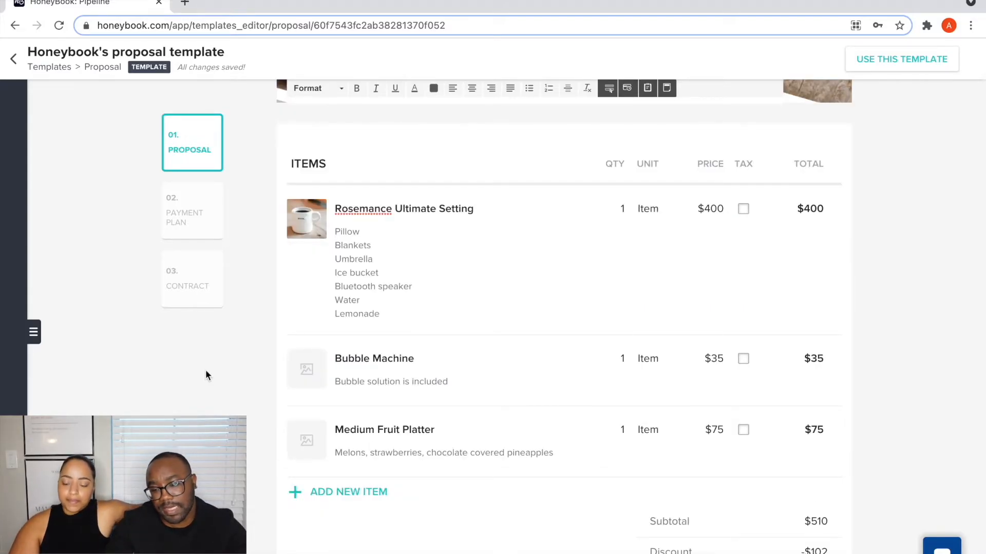
click(198, 207)
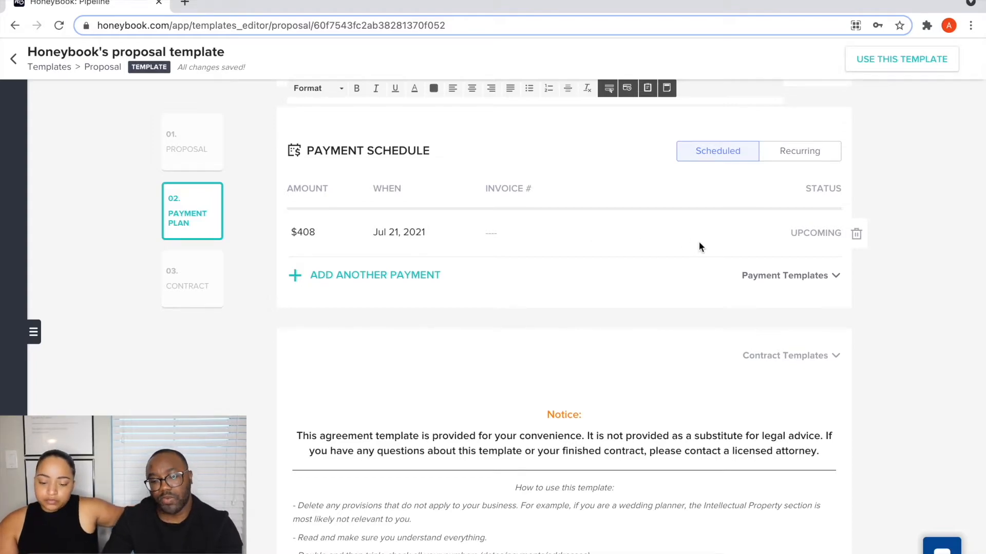
click(392, 238)
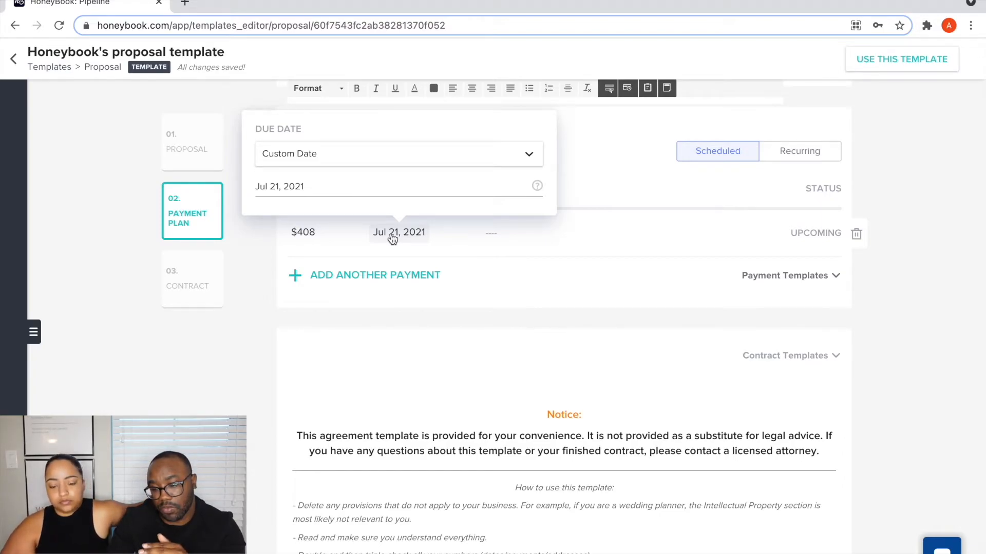
click(418, 161)
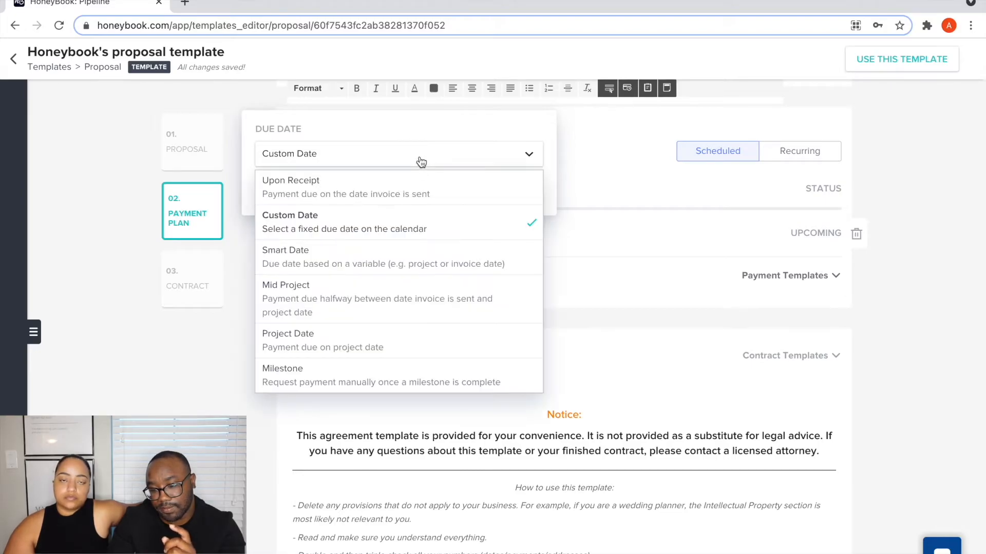
click(369, 198)
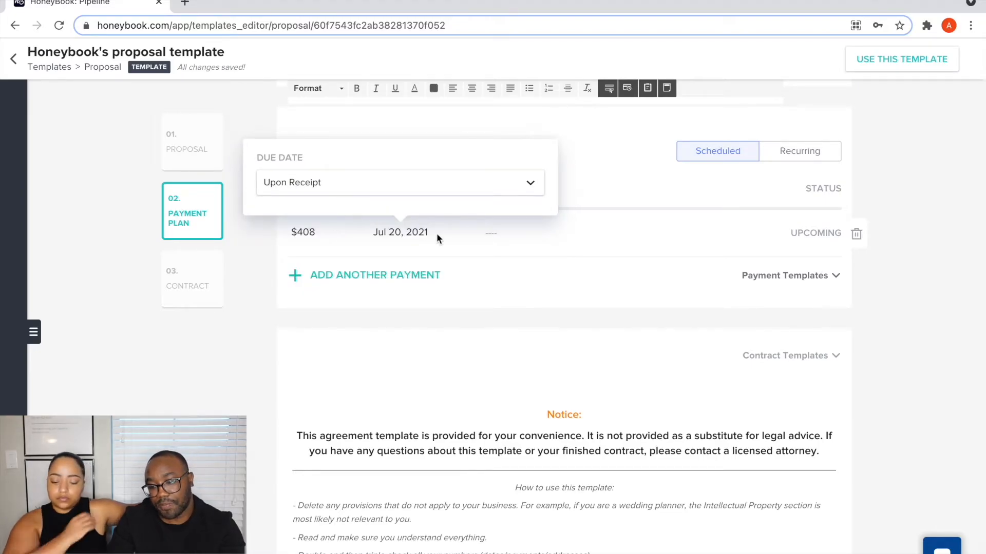
click(516, 241)
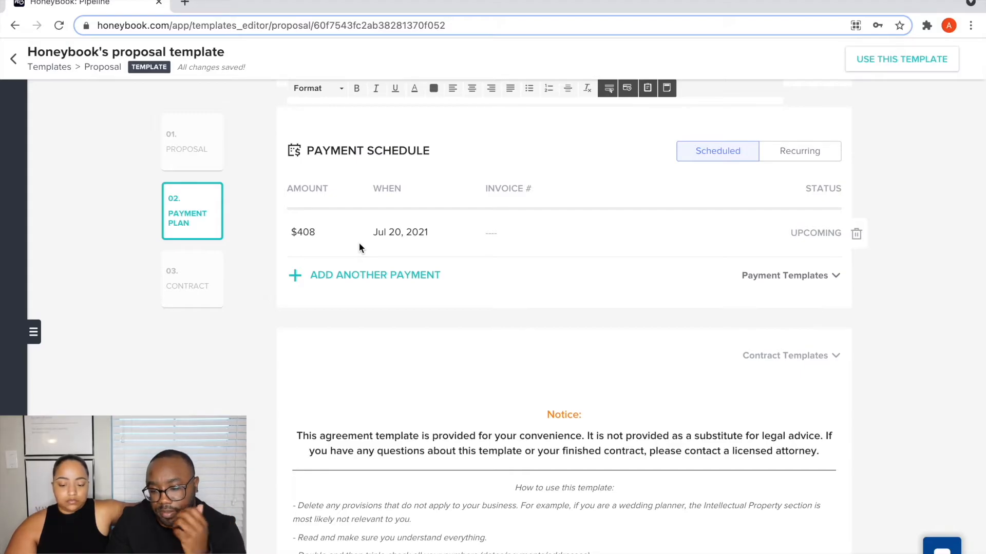
- Add a second payment to the schedule and switch its due date type to Custom Date
click(314, 278)
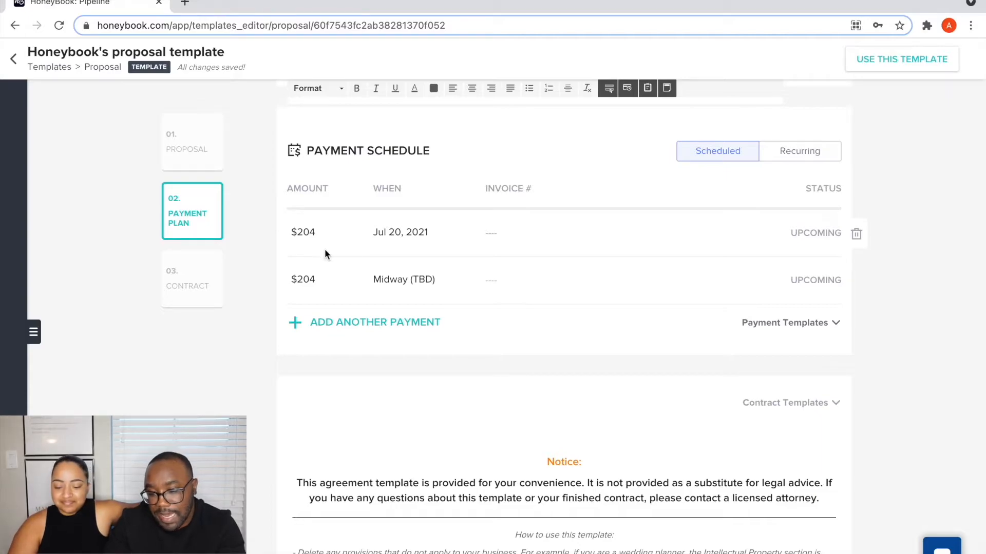
click(387, 278)
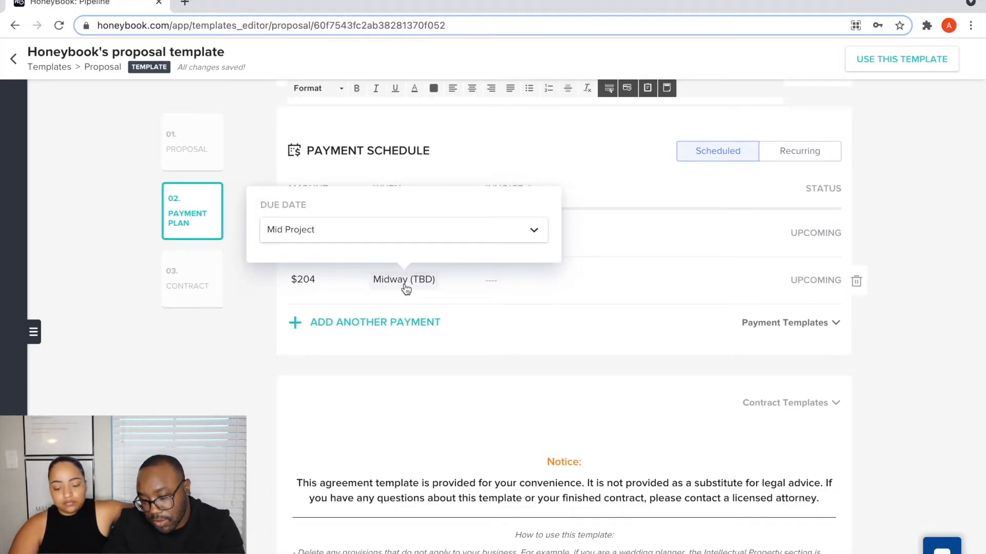
click(405, 236)
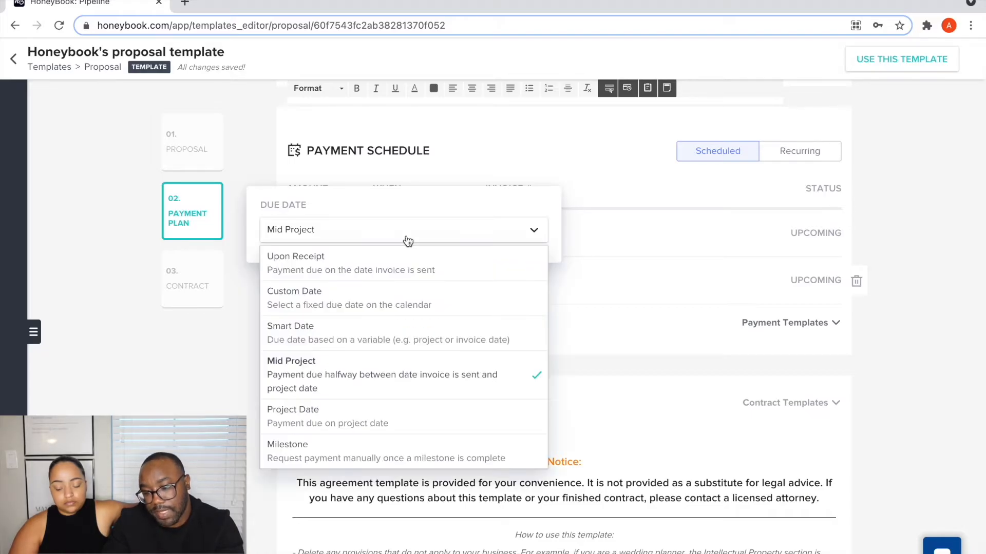
click(339, 302)
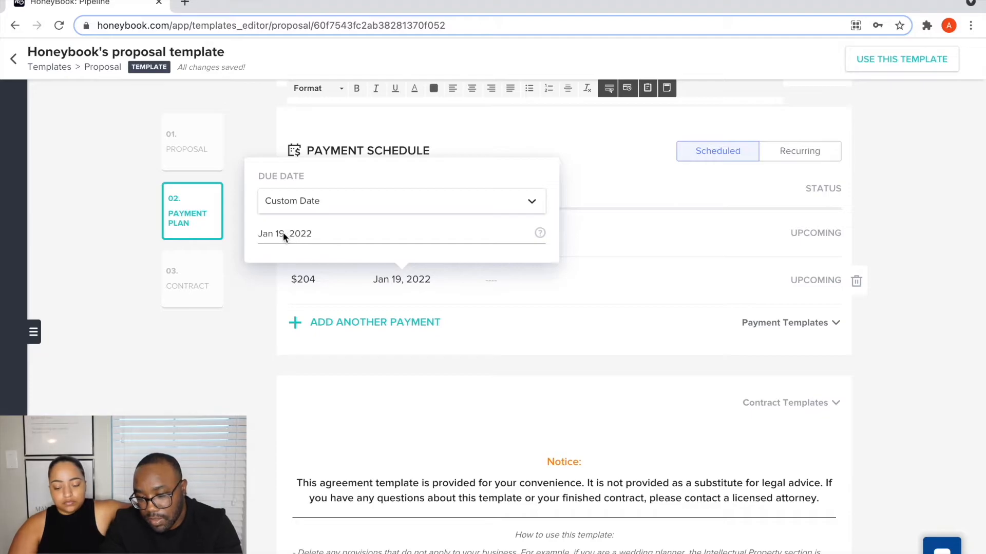
- Set the second payment's custom due date to Jul 27, 2021
click(313, 235)
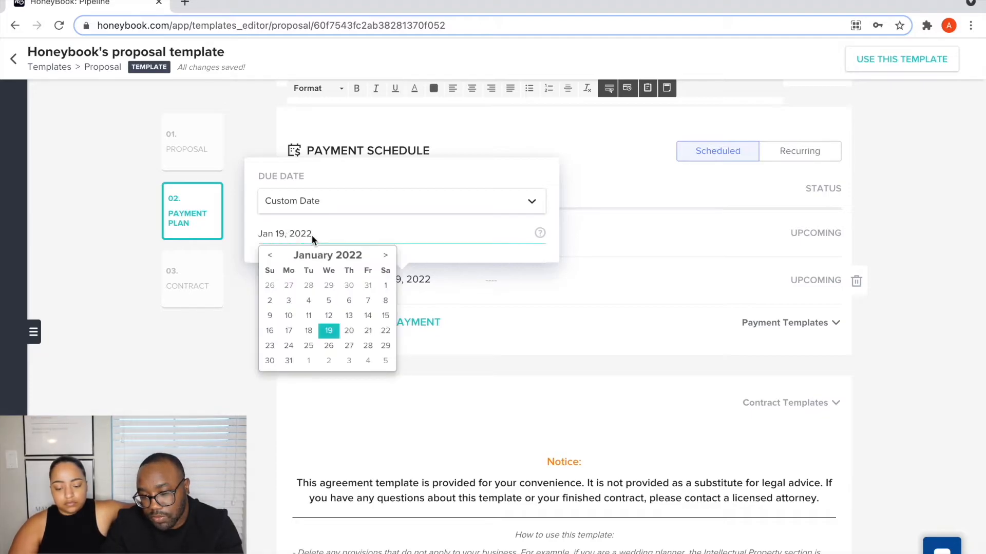
click(272, 257)
click(272, 256)
click(273, 256)
click(272, 256)
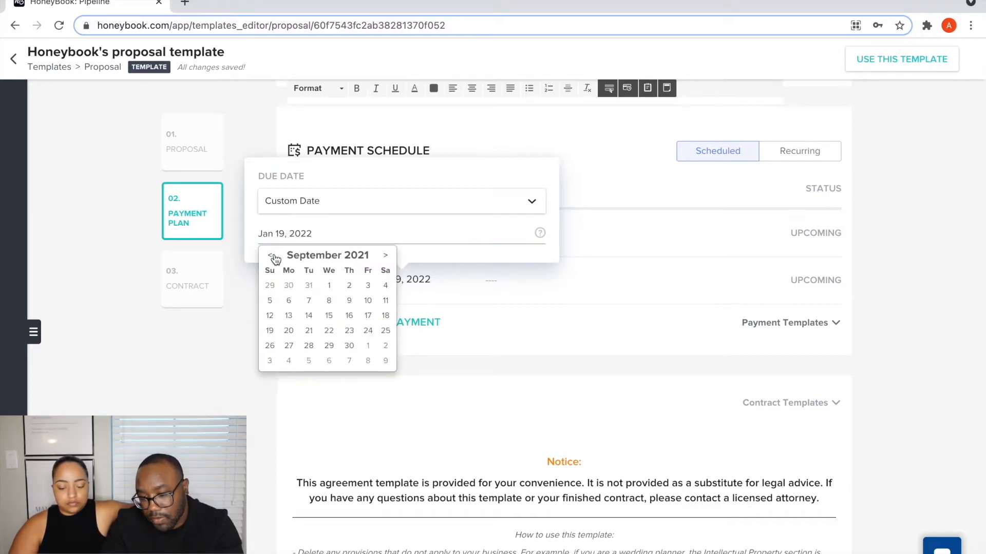
click(272, 257)
click(272, 256)
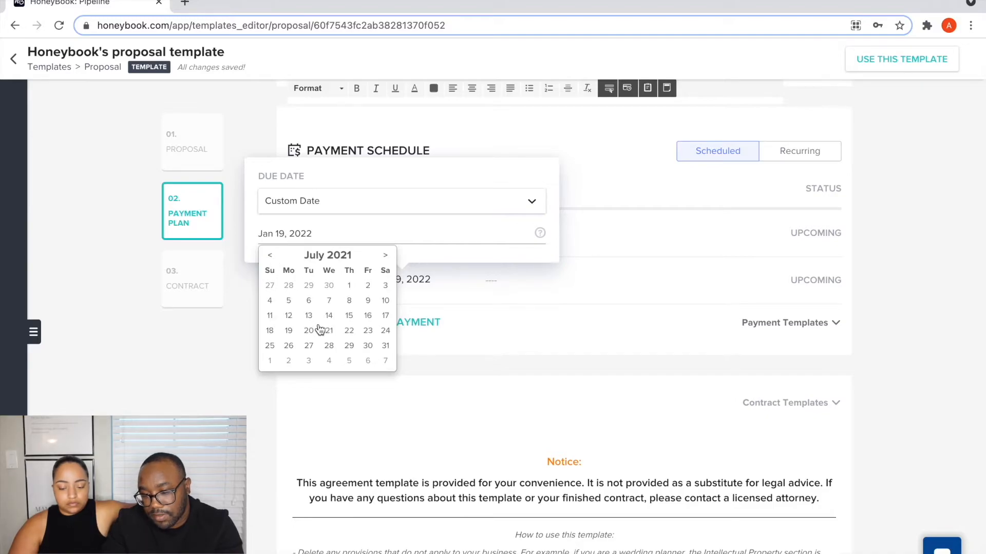
click(309, 346)
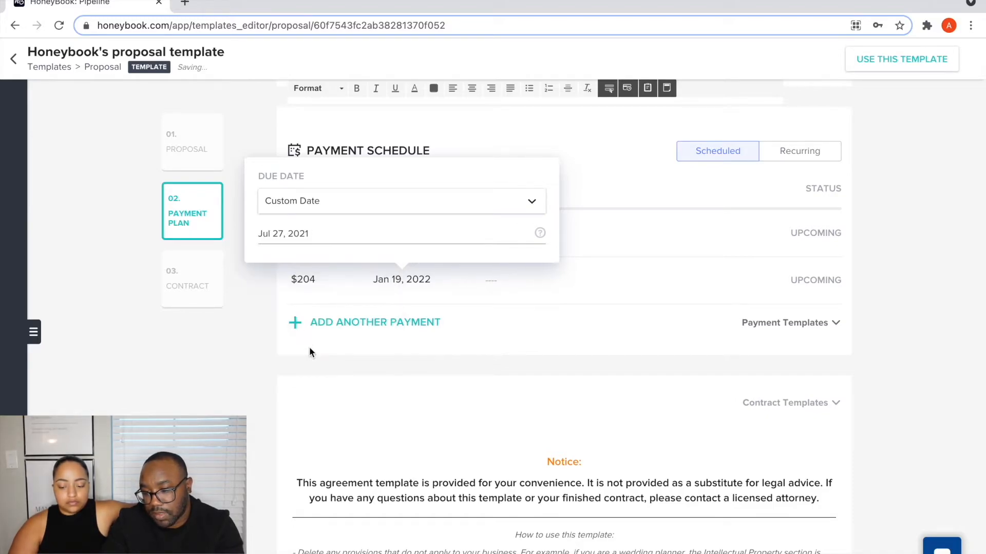
click(637, 291)
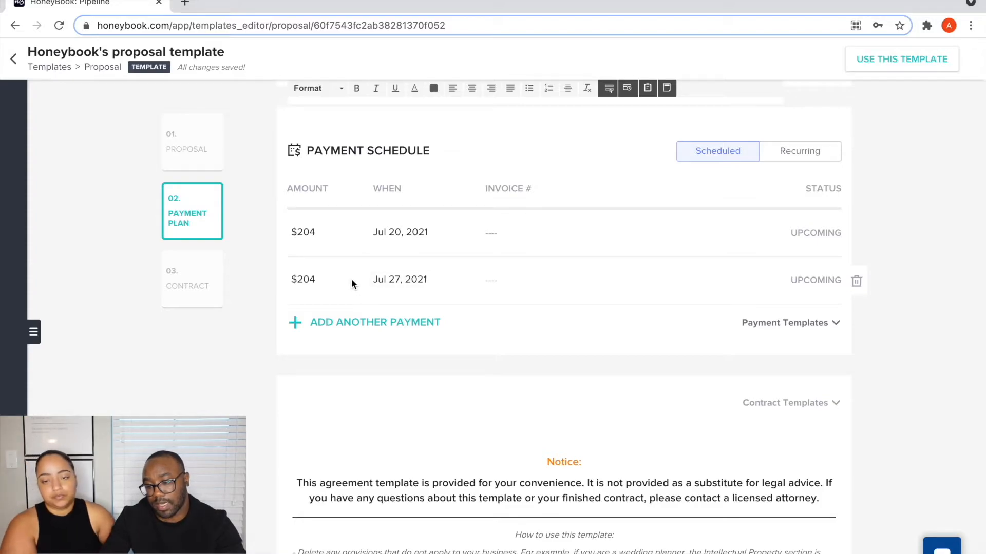
- Add a third payment to the schedule and switch its due date type to Custom Date
scroll(564, 285, down, 1)
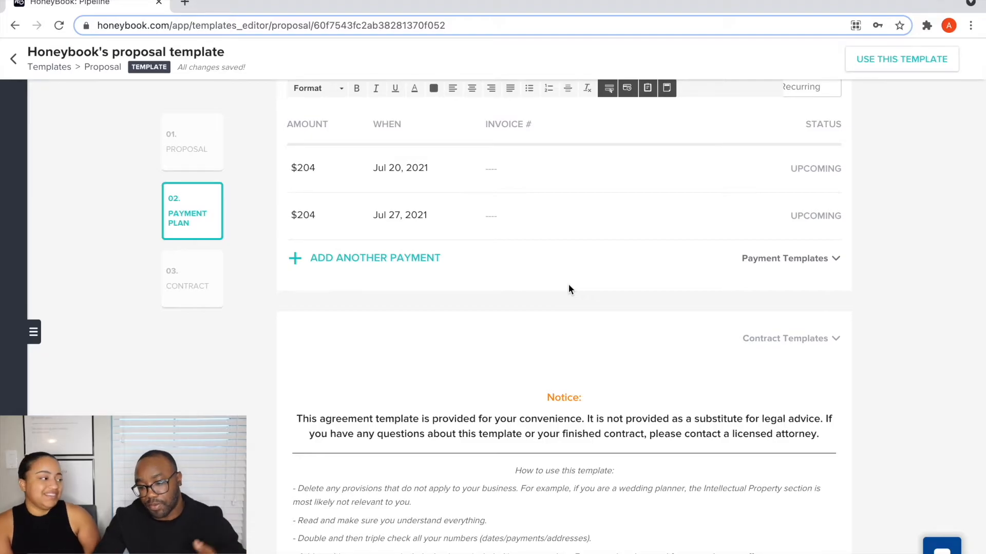
click(367, 264)
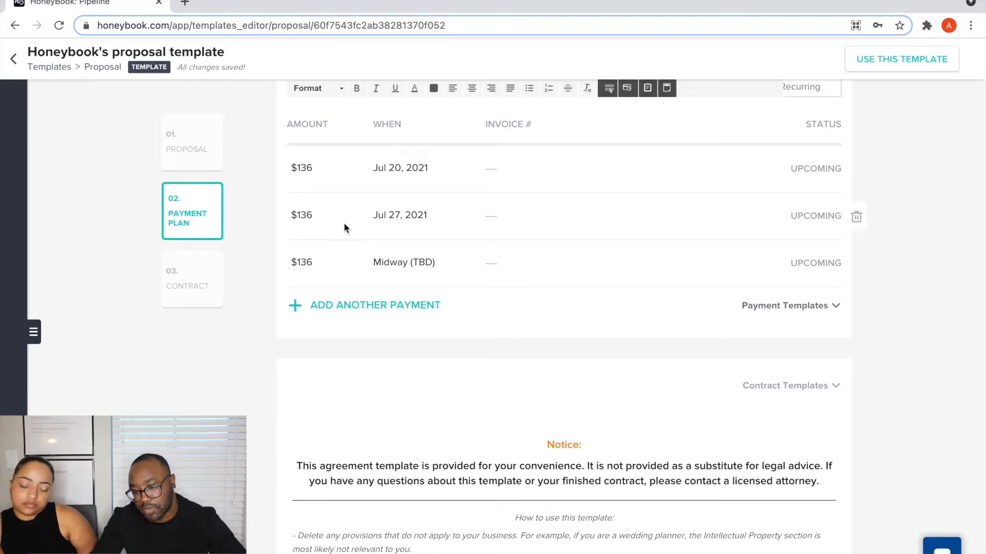
click(397, 264)
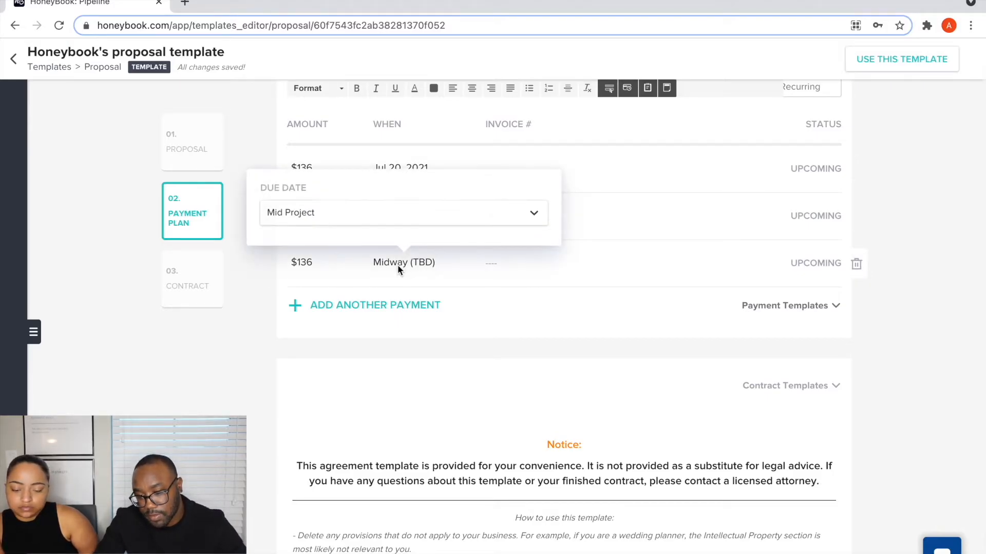
click(371, 222)
click(334, 278)
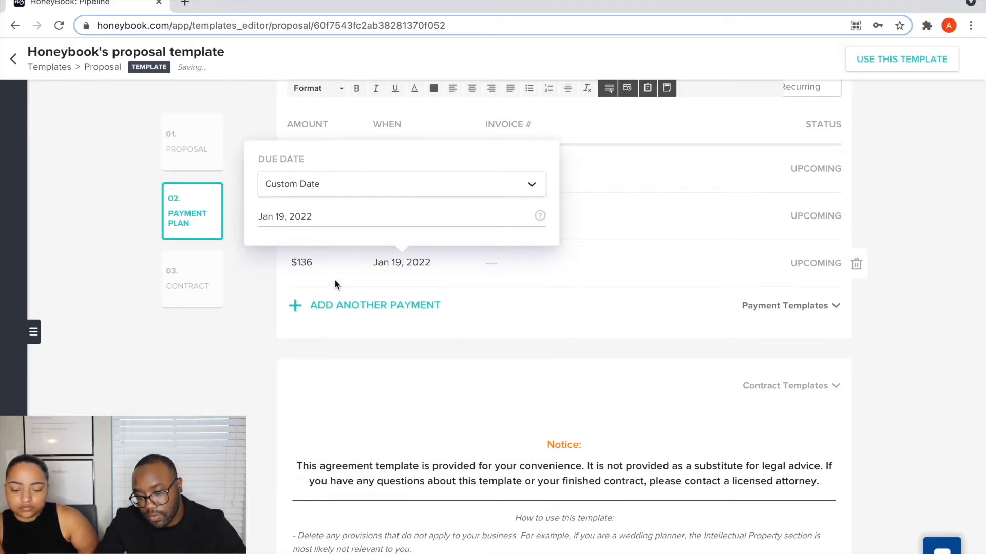
- Set the third payment's custom due date to Jul 30, 2021
click(280, 216)
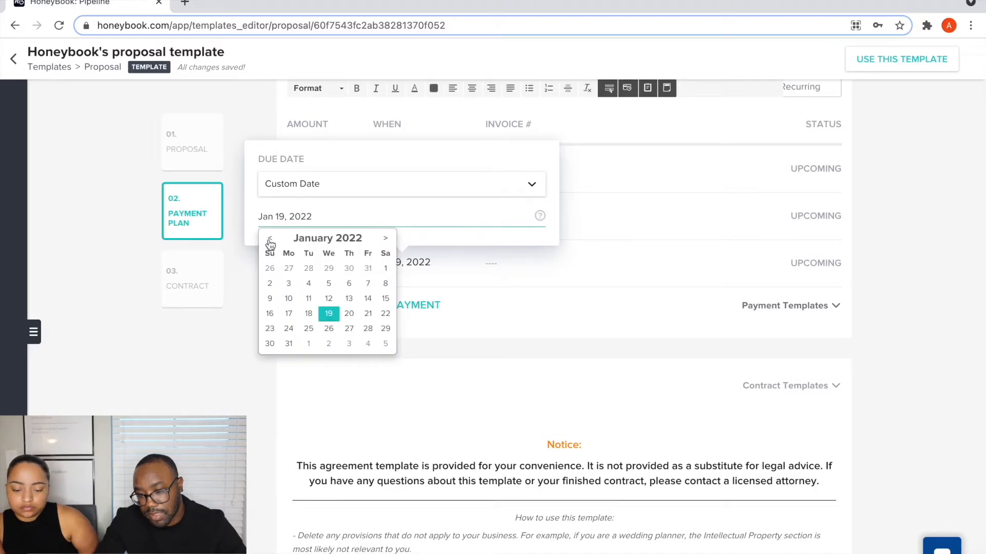
click(269, 238)
click(270, 239)
click(270, 238)
click(270, 238)
click(270, 239)
click(270, 239)
click(270, 238)
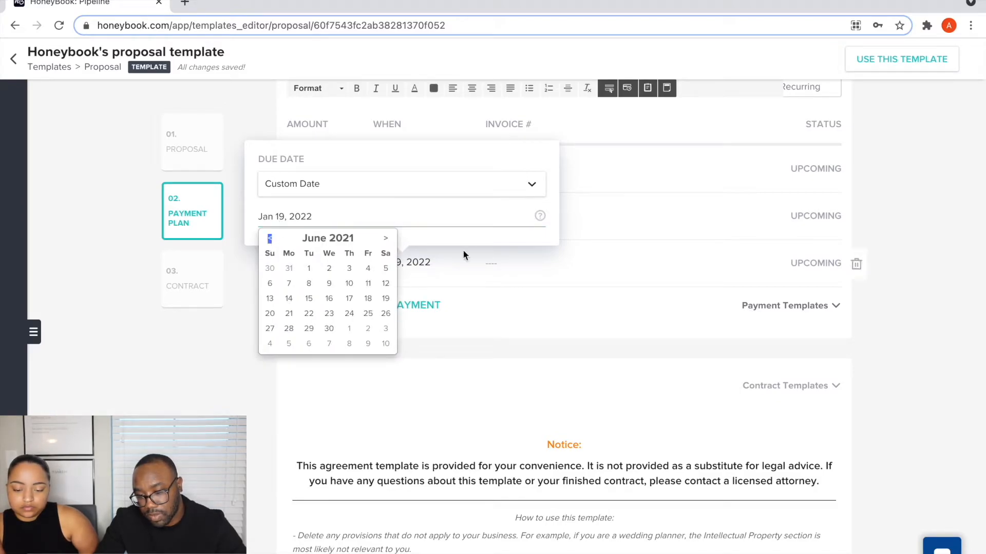
click(385, 238)
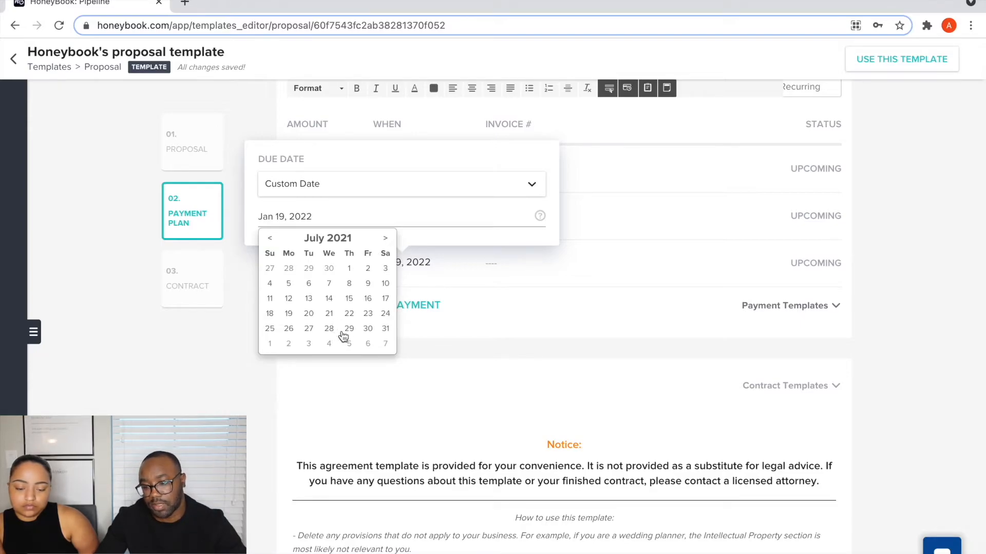
click(367, 330)
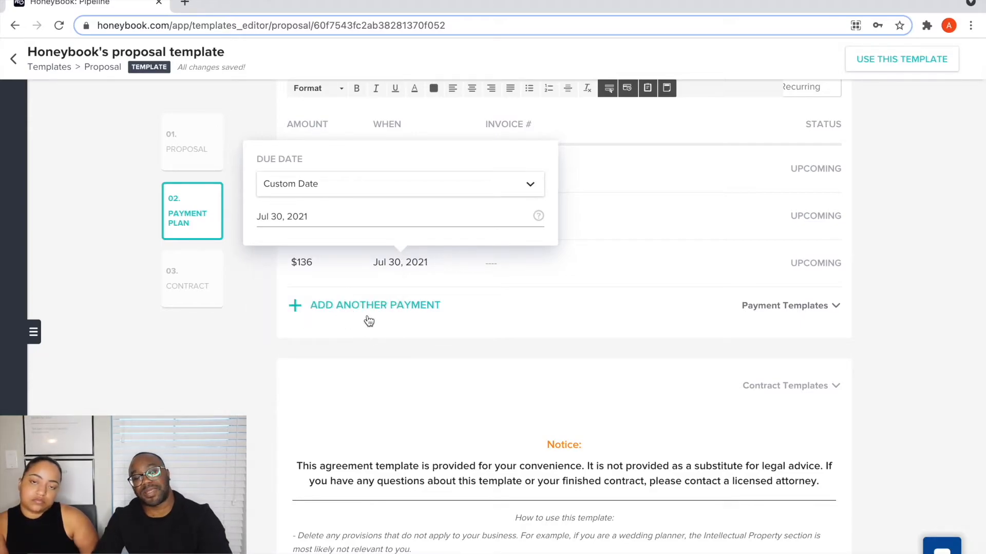
click(519, 338)
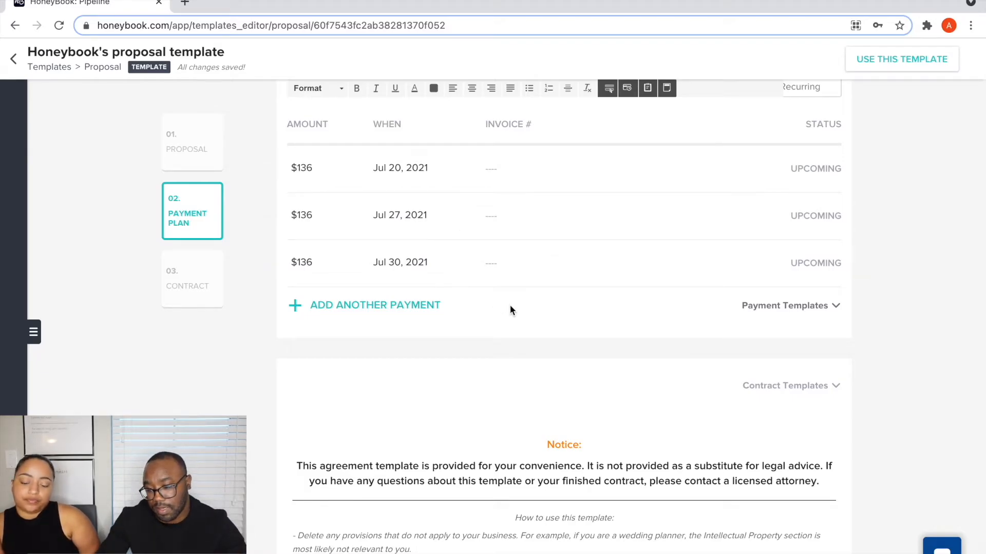
- Review the whole proposal template, from the cover and items to the payment schedule and contract
scroll(510, 305, up, 1)
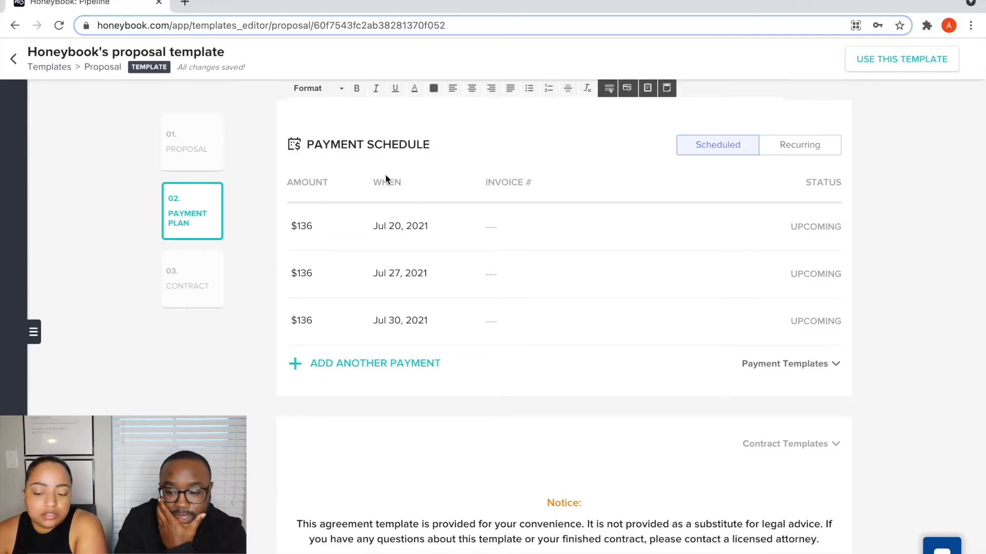
scroll(569, 223, up, 8)
scroll(569, 225, up, 5)
scroll(569, 224, down, 20)
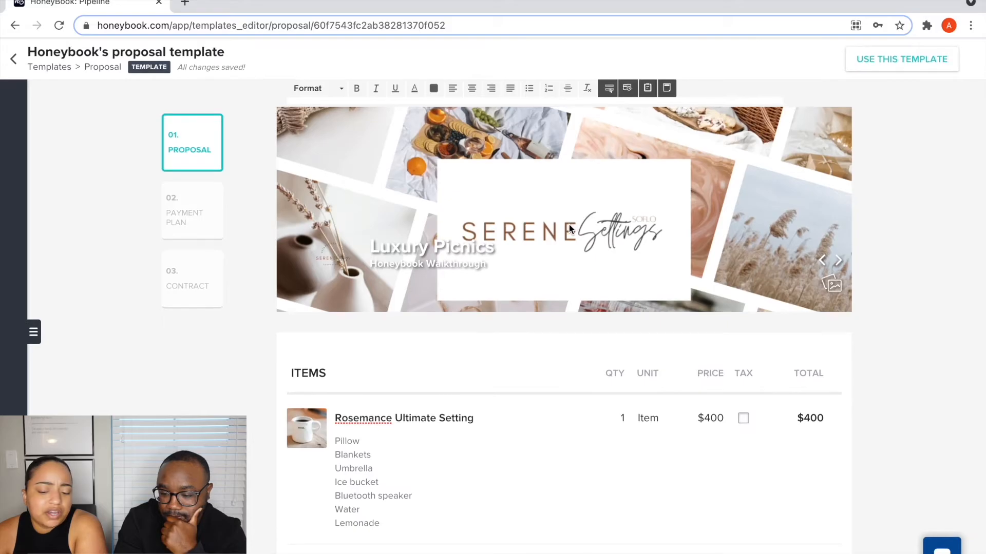
scroll(575, 225, down, 4)
scroll(575, 225, up, 20)
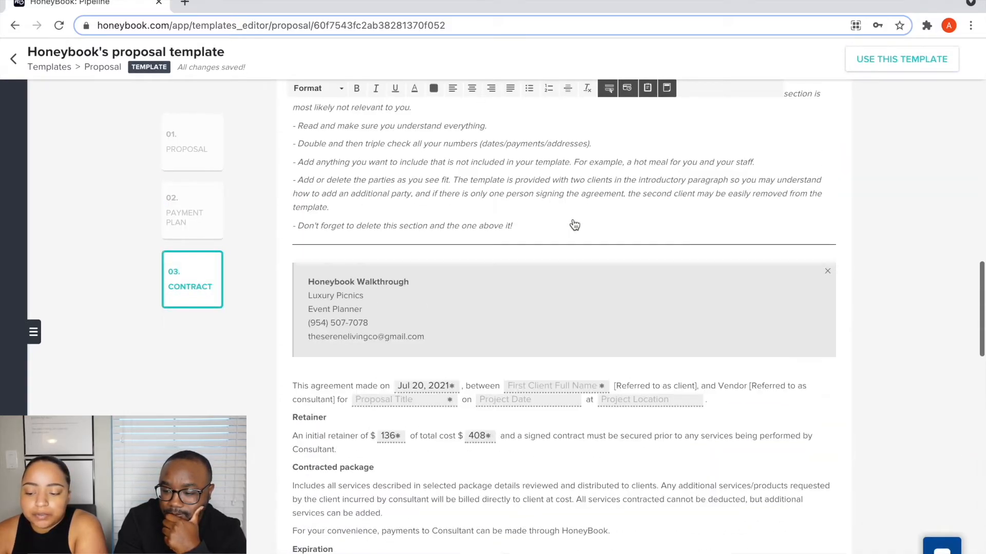
scroll(573, 224, up, 10)
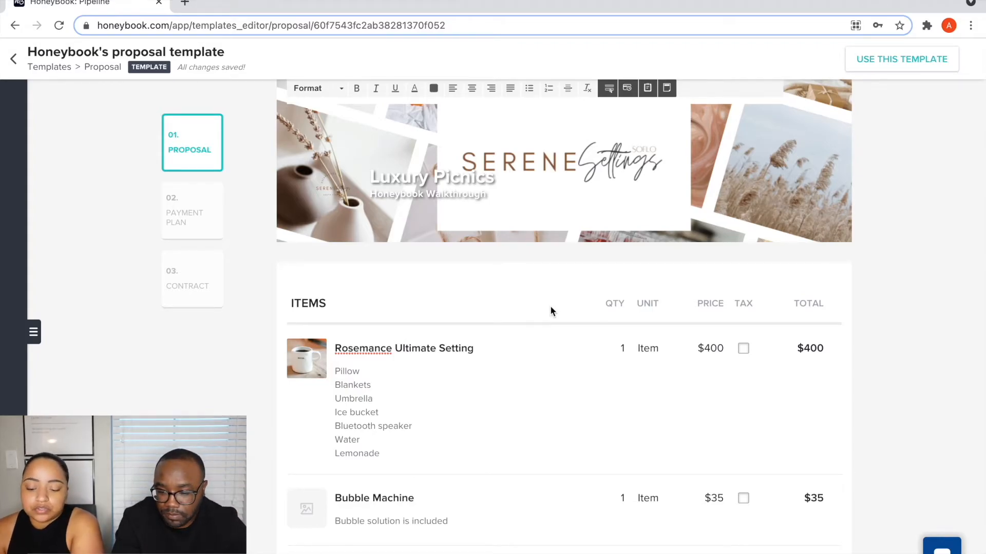
- Load the "Event Agreement- HB TEMPLATE" into the contract section, accepting the loss of existing contract changes
scroll(563, 206, down, 15)
scroll(563, 210, down, 1)
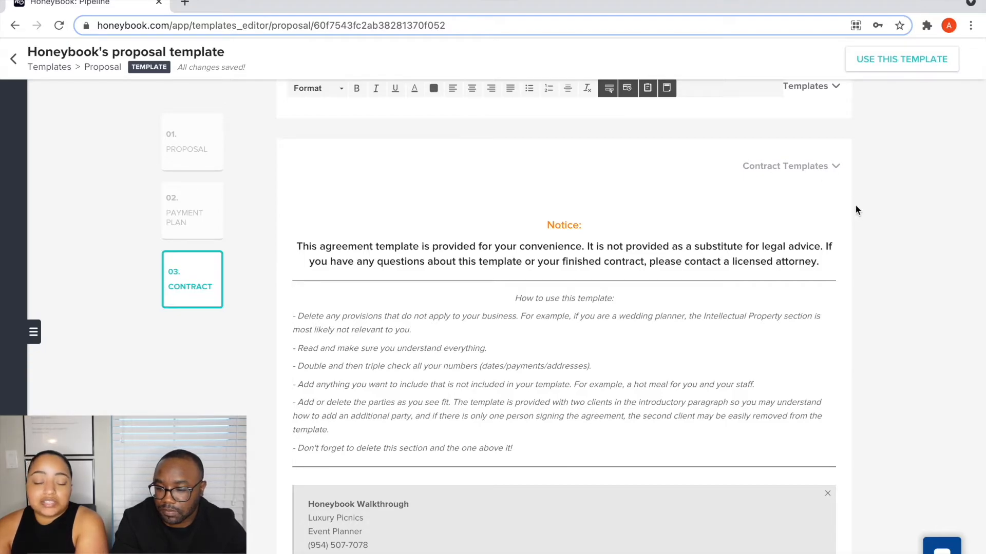
click(823, 173)
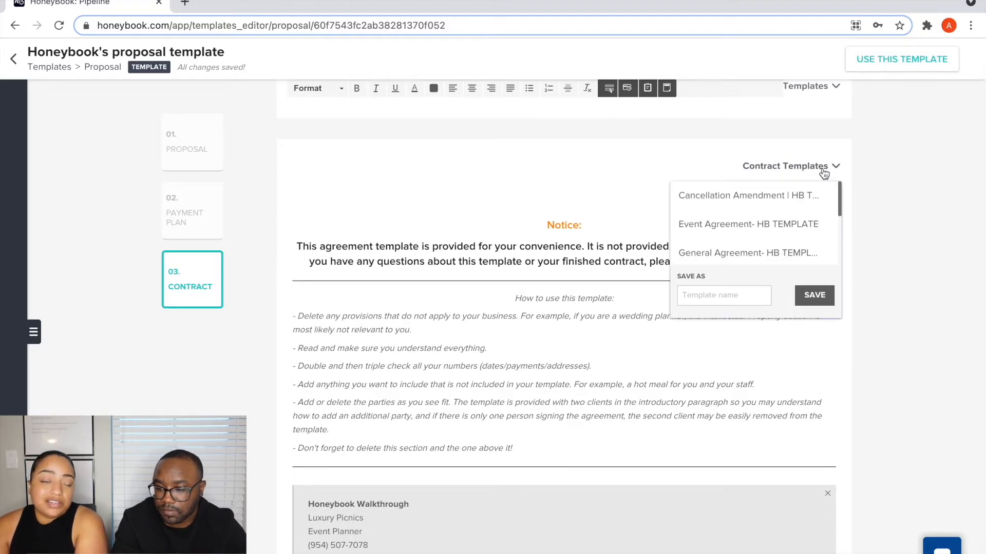
click(751, 225)
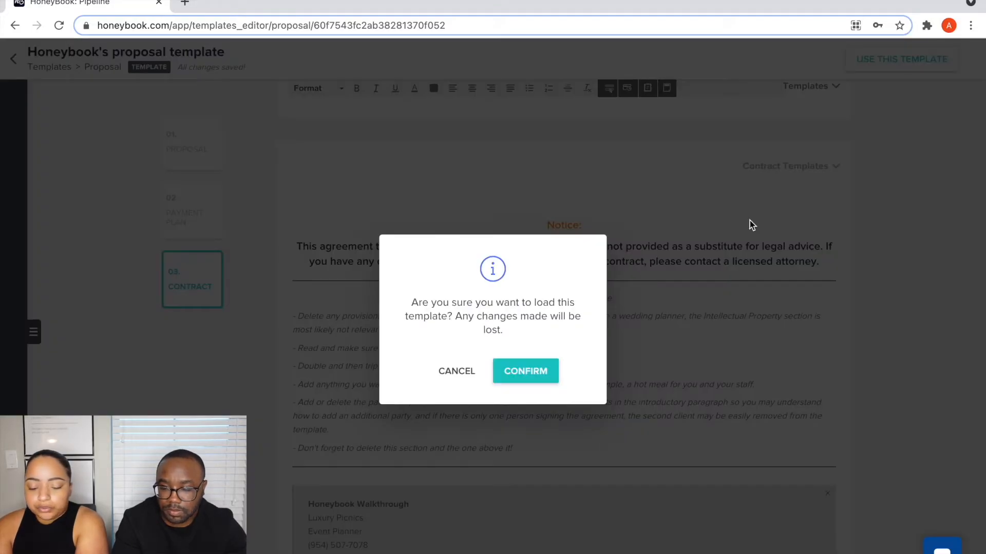
click(535, 373)
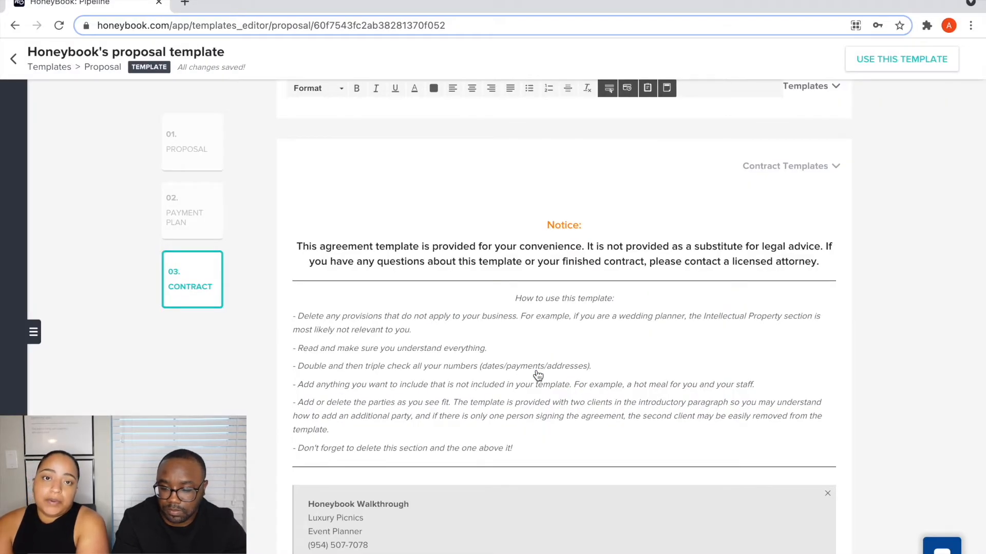
scroll(537, 376, down, 1)
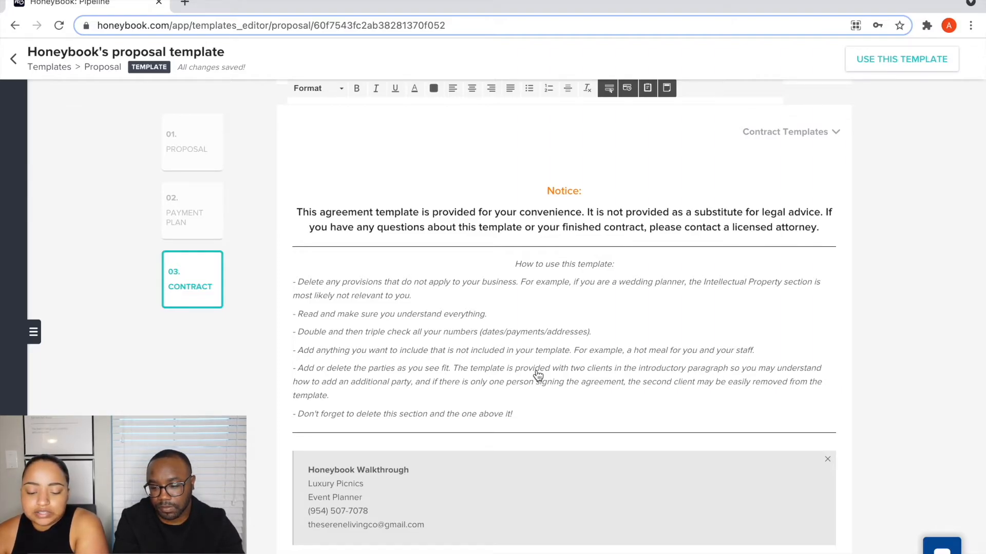
- Delete the Attire section, including its heading and both paragraphs, from the contract template
scroll(538, 375, down, 5)
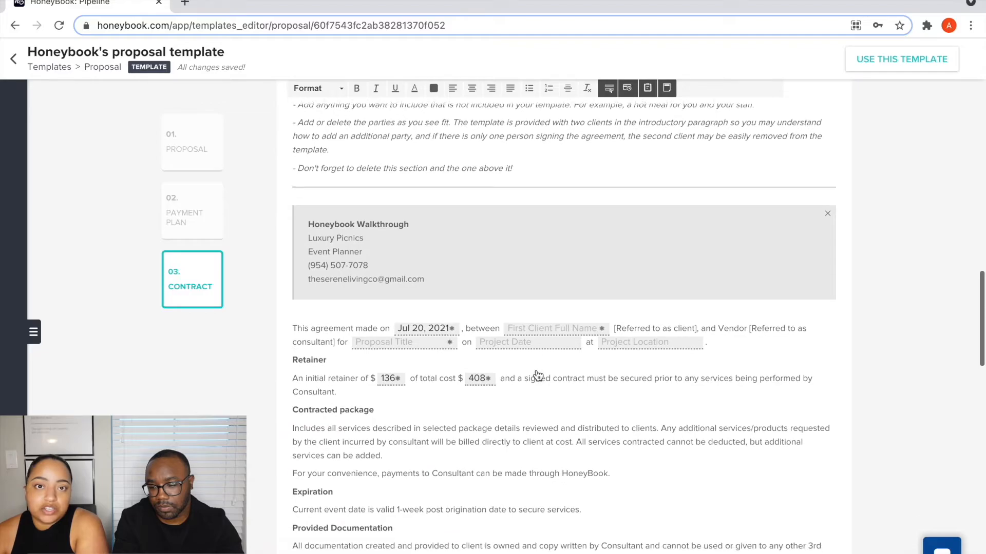
scroll(538, 376, down, 1)
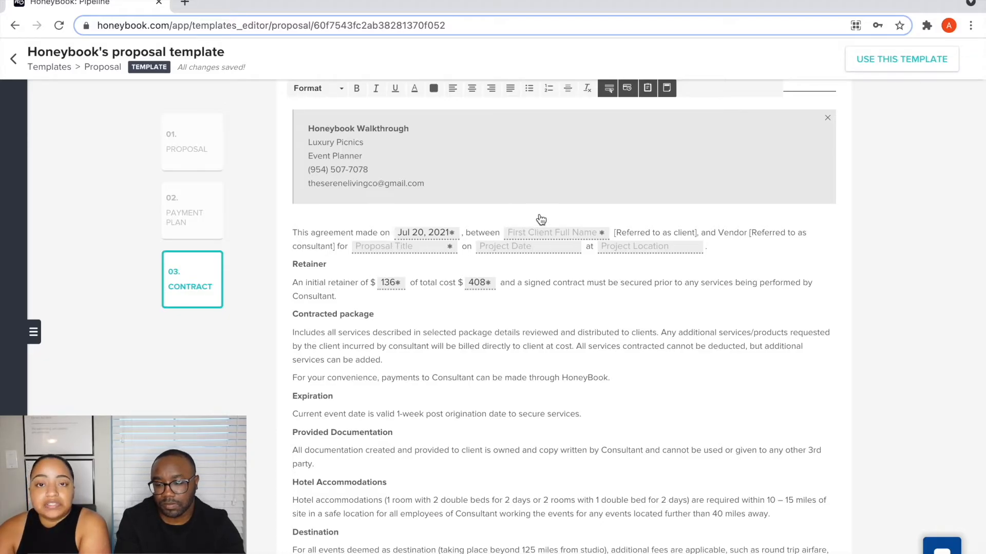
scroll(542, 220, down, 1)
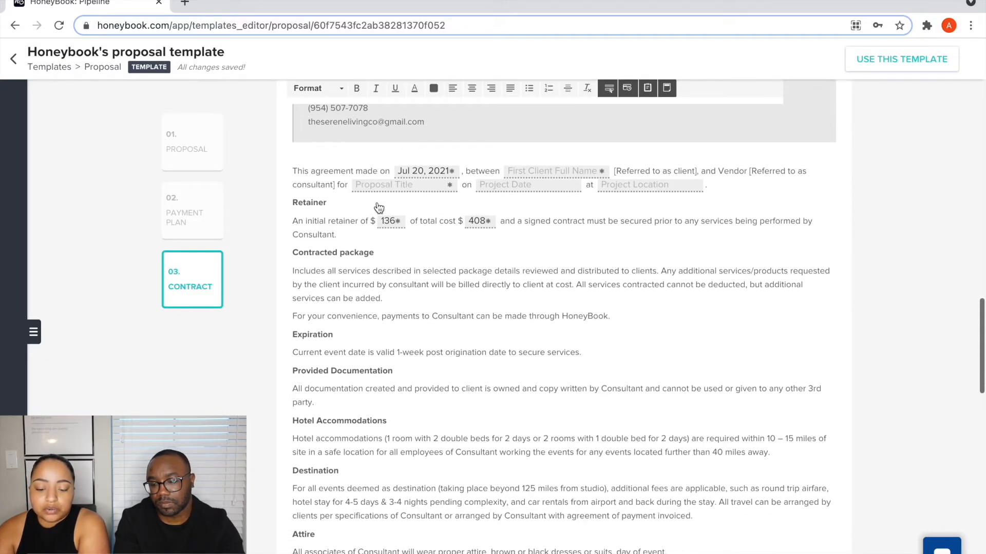
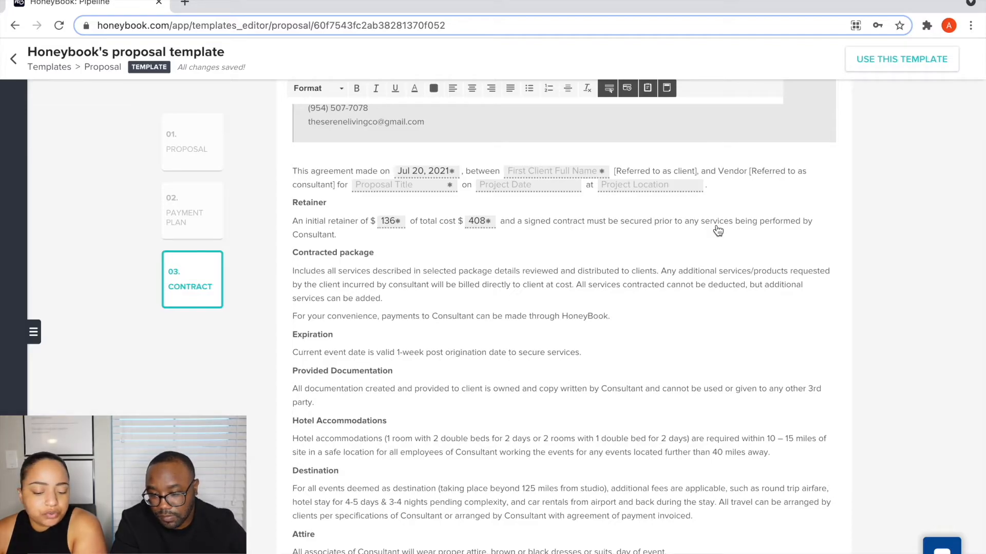
scroll(718, 231, down, 2)
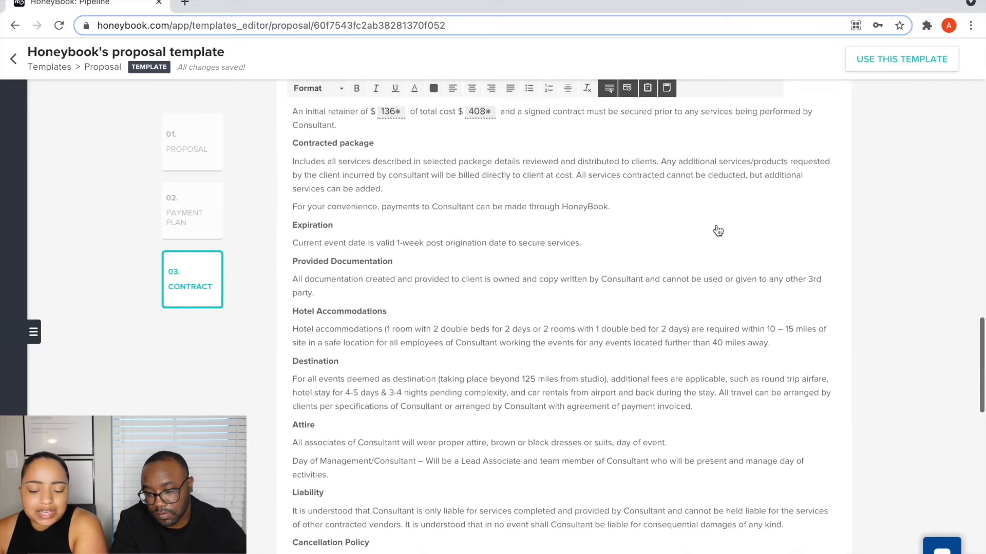
scroll(718, 231, down, 2)
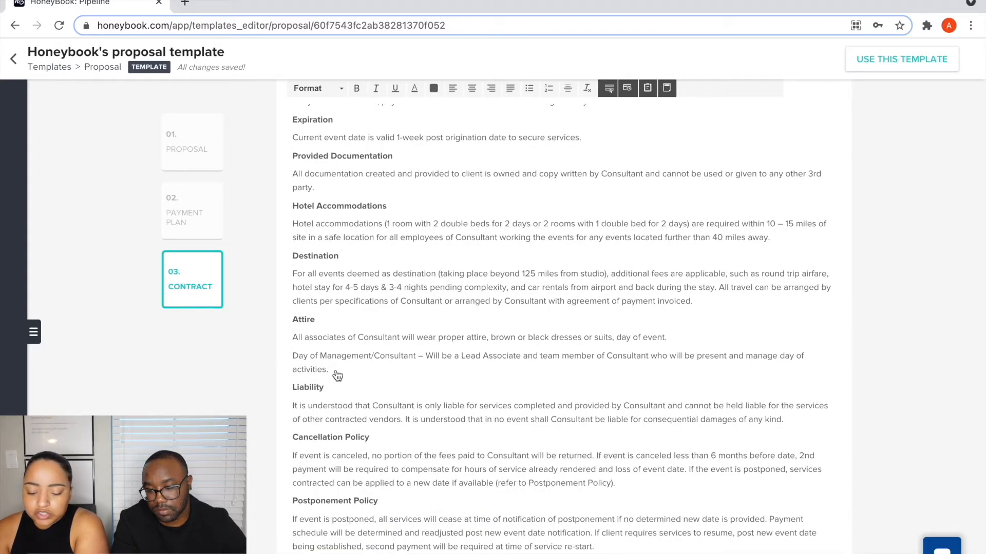
drag(335, 374, 292, 320)
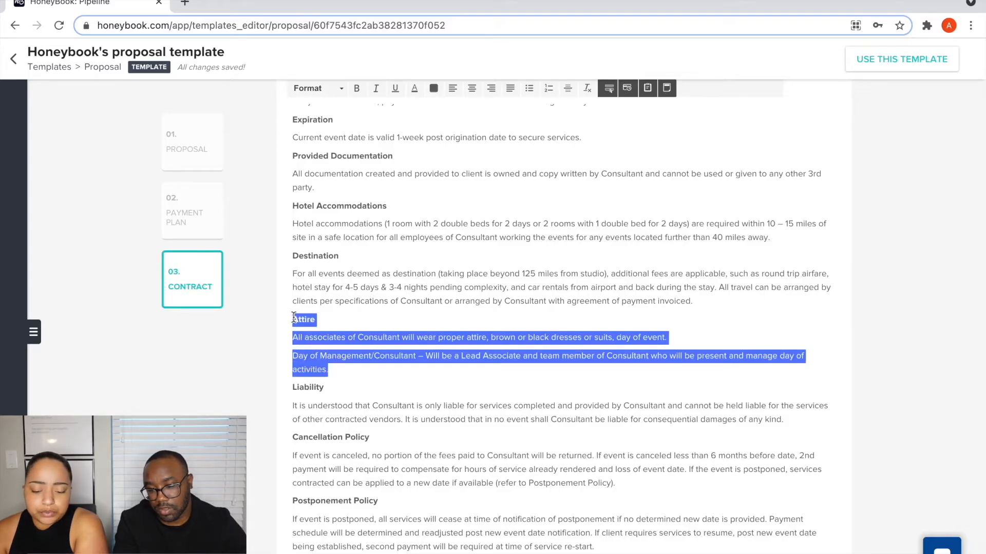
key(BackSpace)
key(BackSpace)
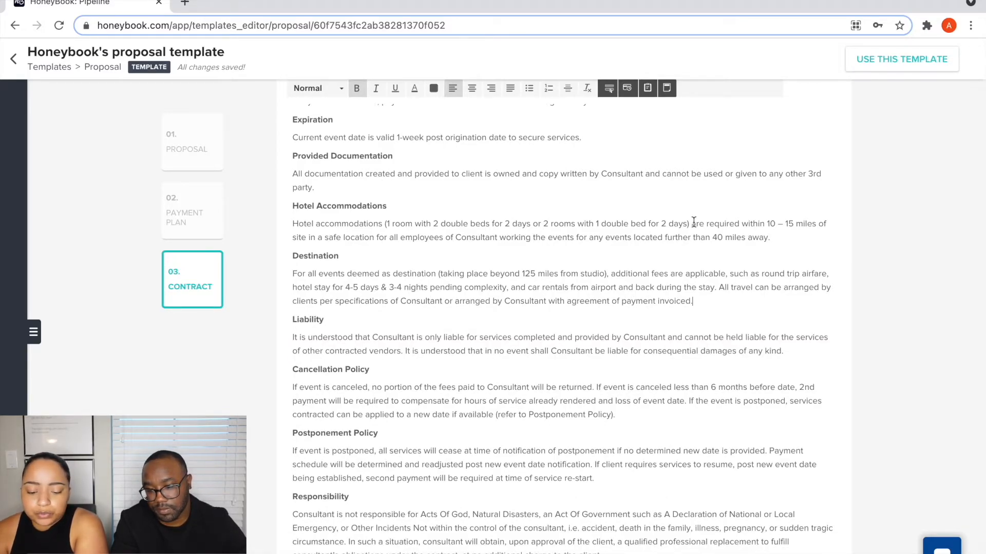
- Delete the Hotel Accommodations section and the blank line it leaves from the contract
drag(779, 237, 294, 201)
key(BackSpace)
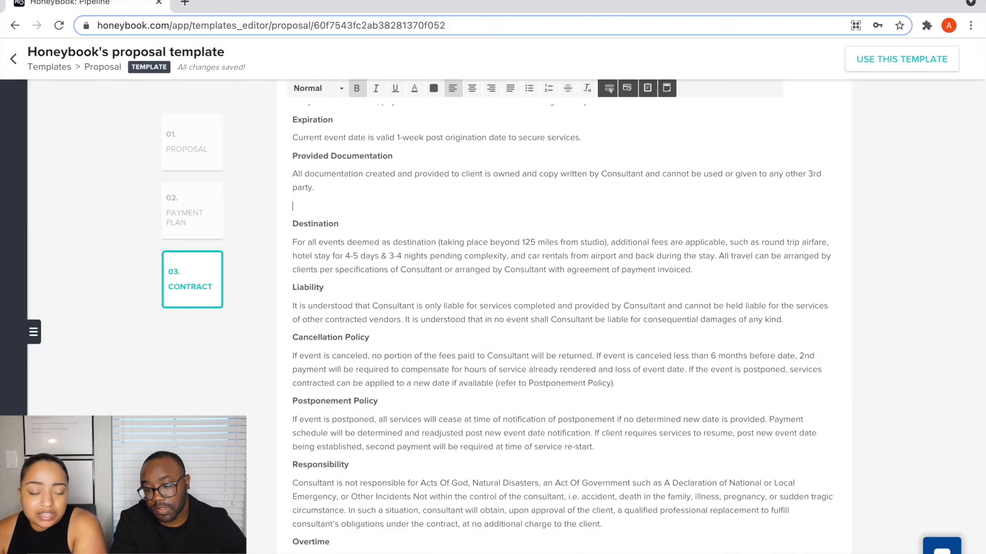
key(BackSpace)
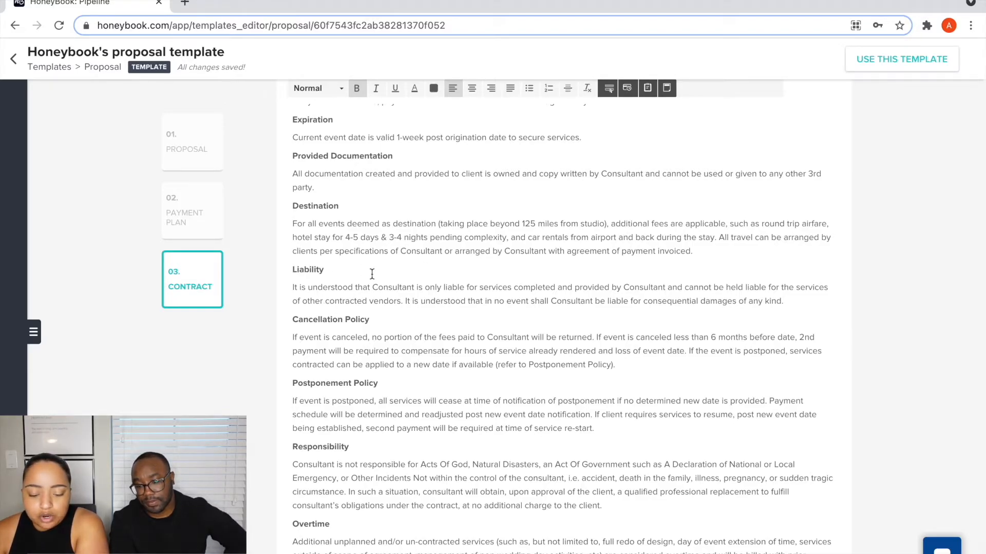
- Delete the Overtime section between Responsibility and Costs from the contract
scroll(372, 274, down, 5)
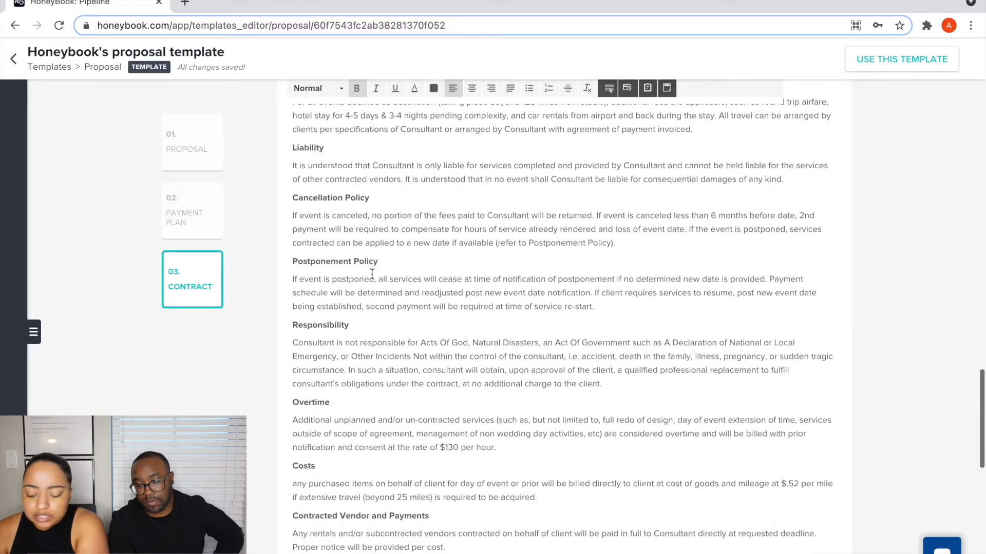
click(512, 319)
drag(512, 319, 292, 268)
key(BackSpace)
key(BackSpace)
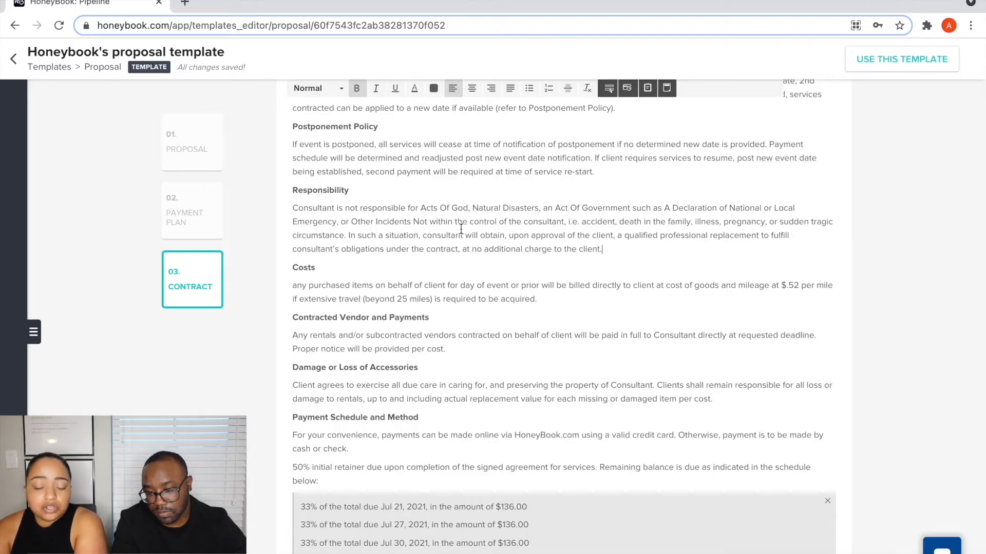
- Review the remaining contract clauses, including the payment schedule and the Event and Non Event conduct statements, and return to the proposal cover
scroll(461, 229, down, 2)
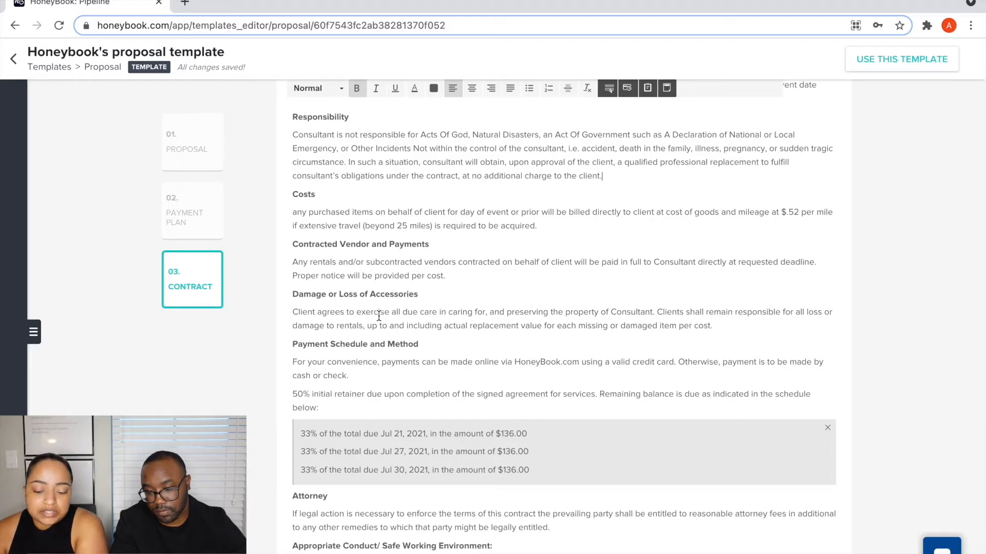
scroll(447, 370, down, 1)
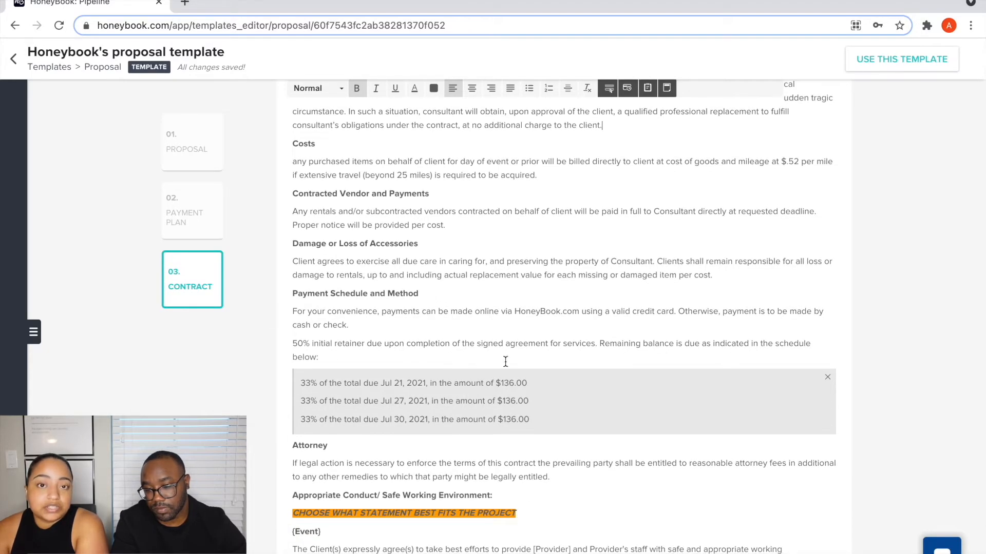
scroll(483, 360, down, 1)
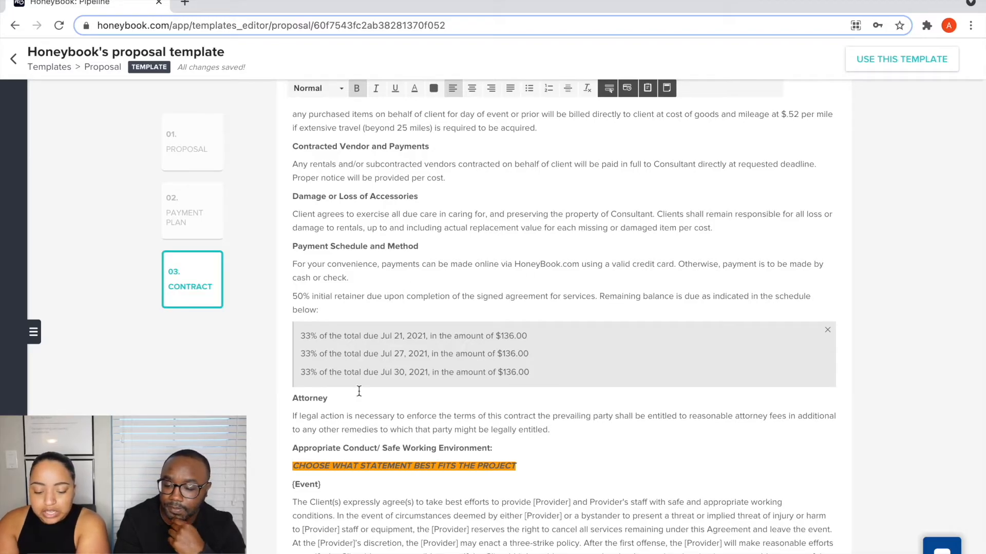
scroll(359, 391, down, 7)
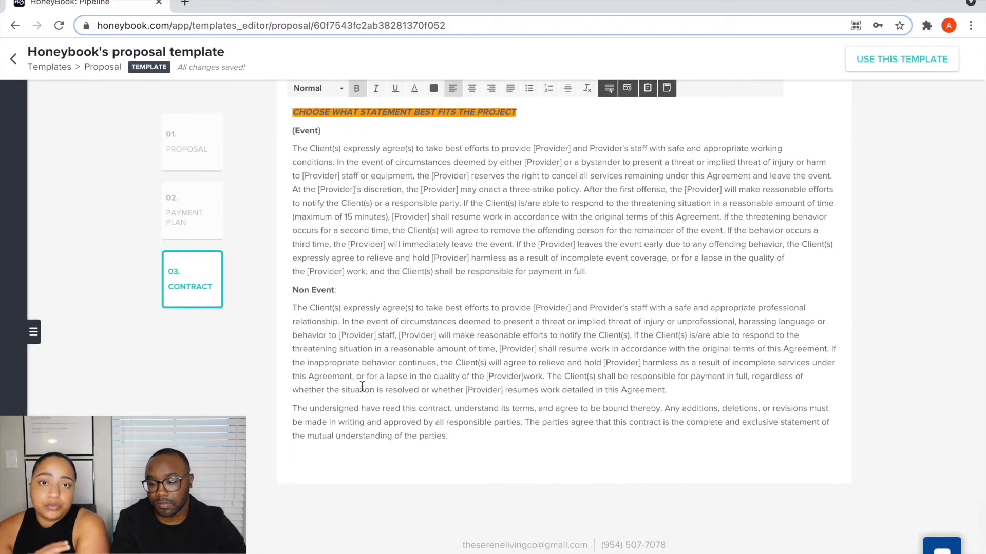
scroll(362, 386, up, 20)
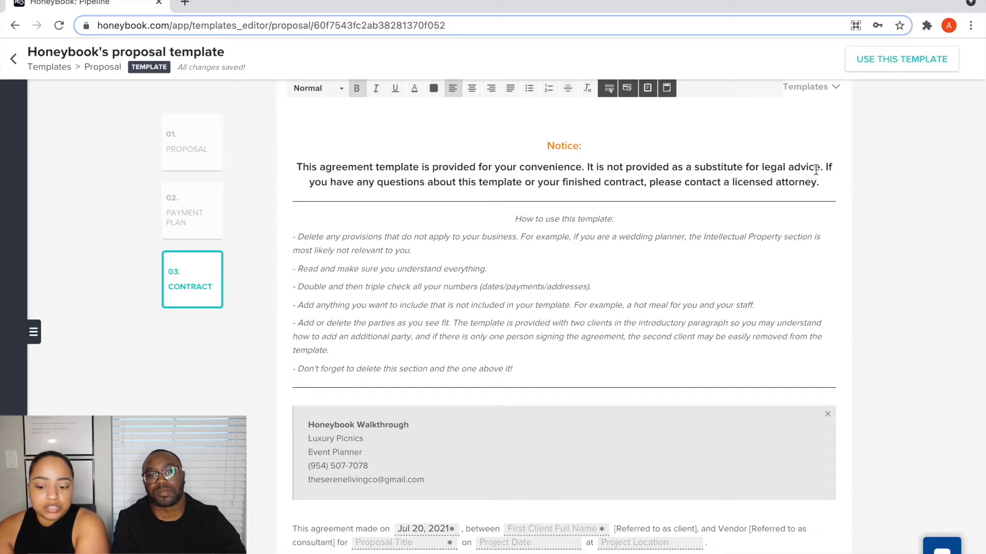
scroll(816, 170, up, 20)
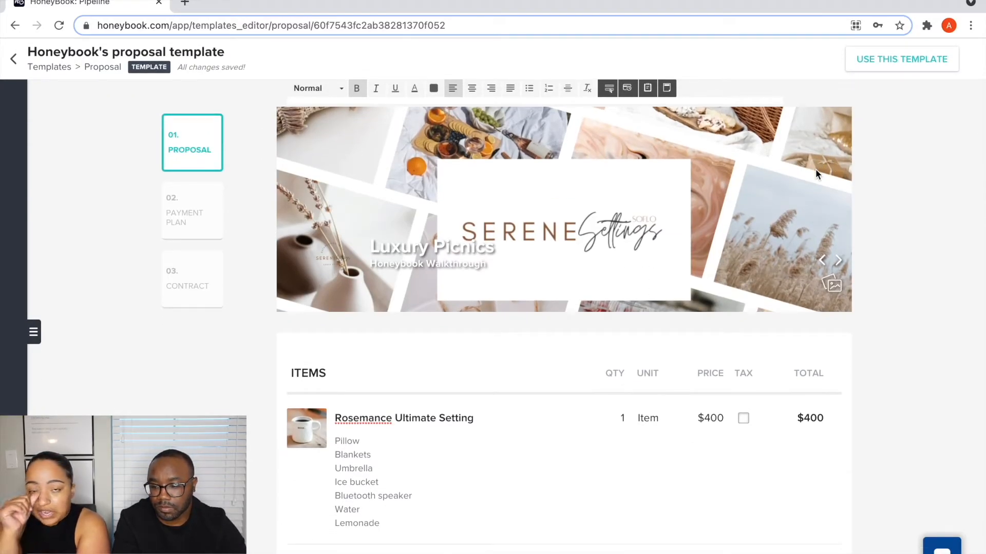
- Use the proposal template to create a file in the existing project "YT Test Setting"
click(911, 68)
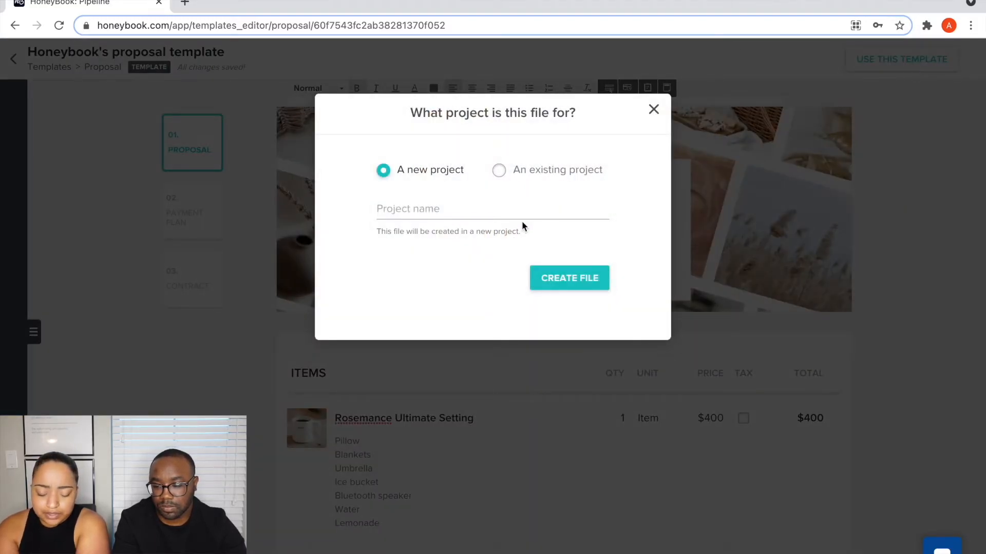
click(499, 172)
click(462, 204)
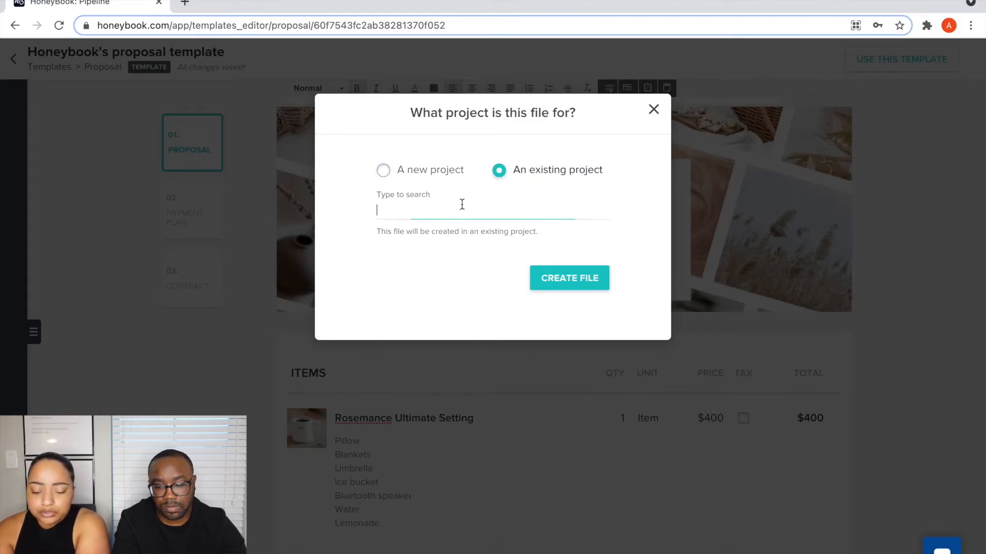
text(yt)
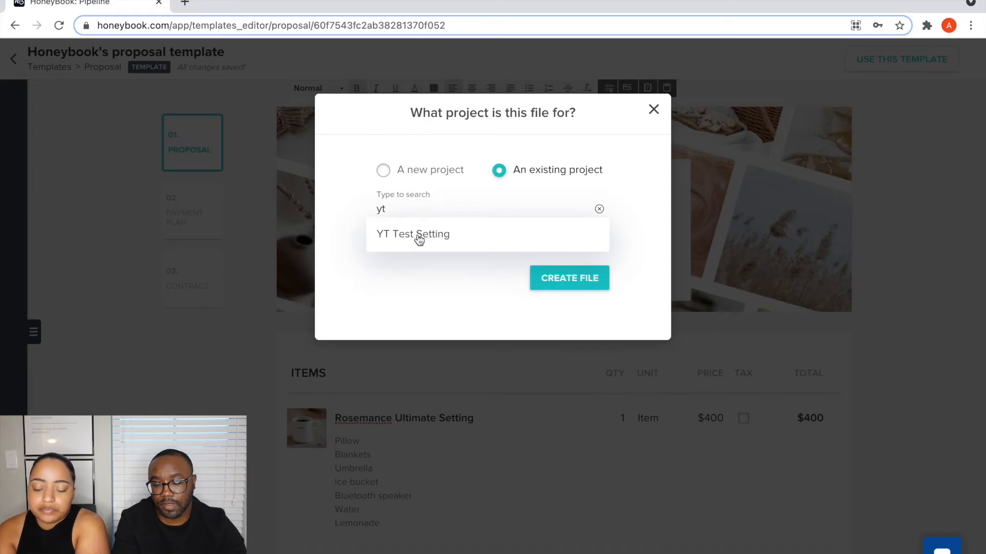
click(419, 235)
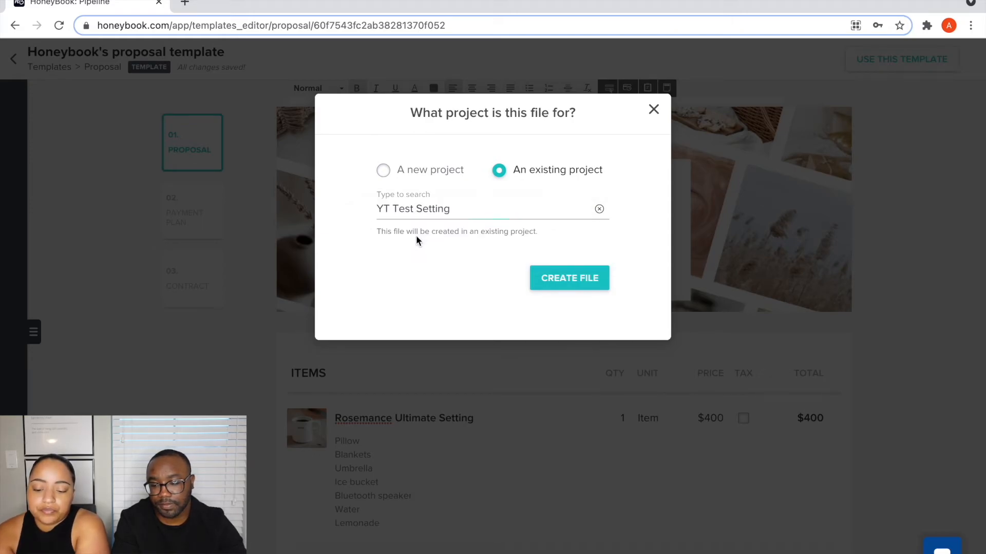
click(567, 286)
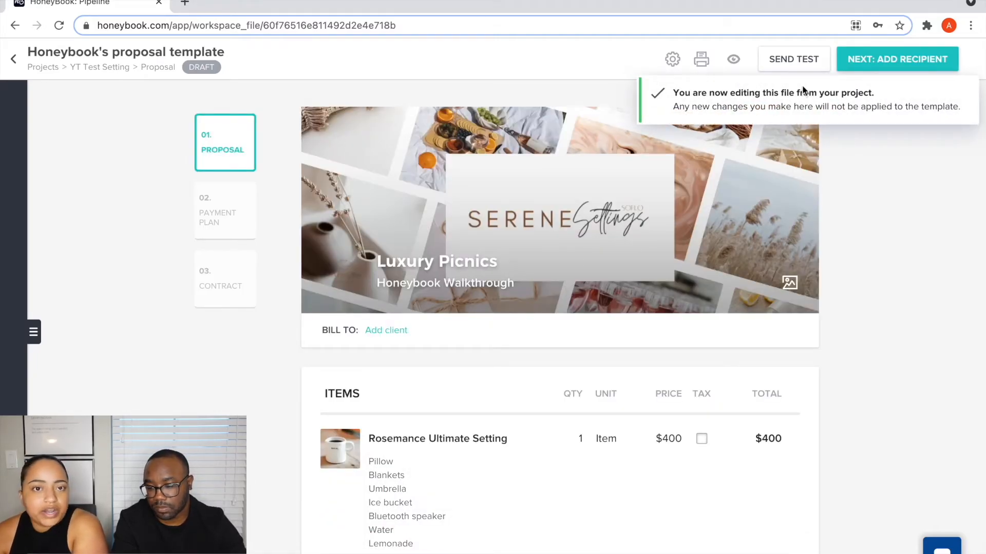
- Remove the Medium Fruit Platter from the project proposal's items
scroll(652, 275, down, 3)
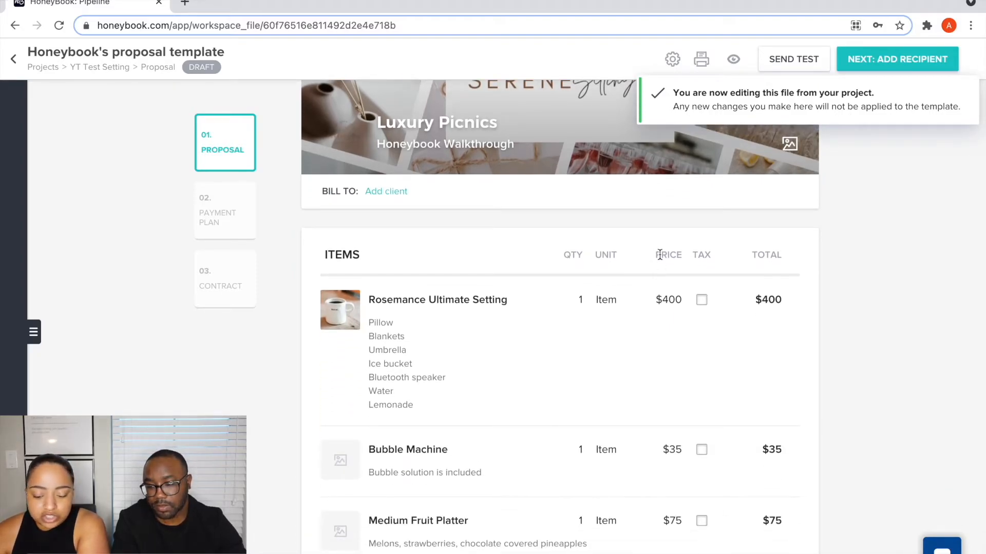
scroll(660, 253, down, 3)
triple_click(407, 395)
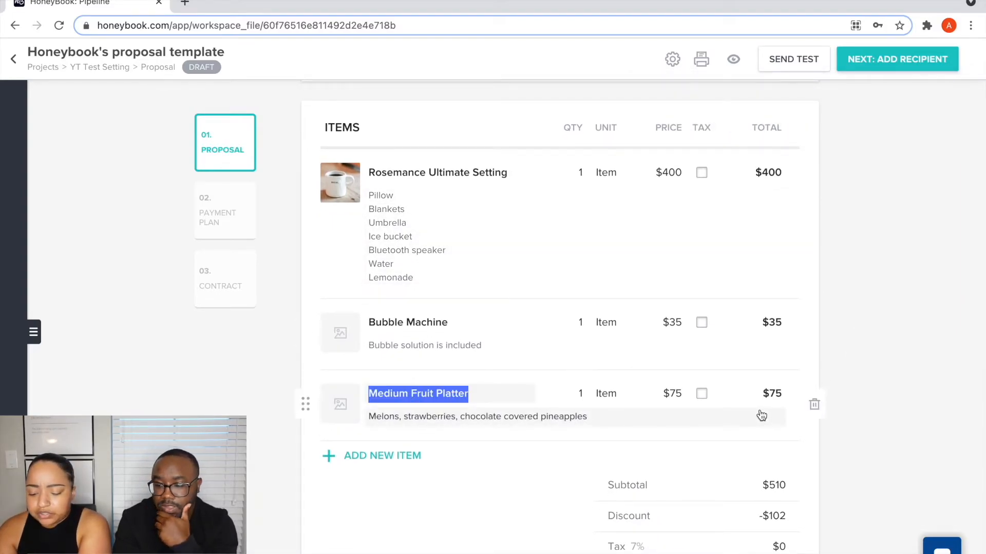
click(815, 406)
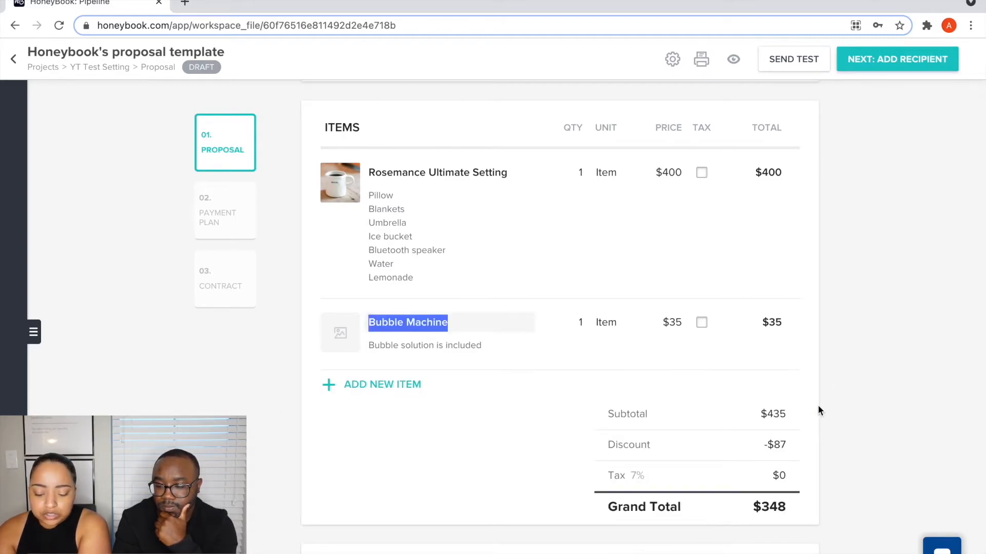
- Set the Bubble Machine's quantity to 2 in the proposal's items
click(591, 322)
click(584, 324)
text(2)
key(BackSpace)
key(BackSpace)
text(2)
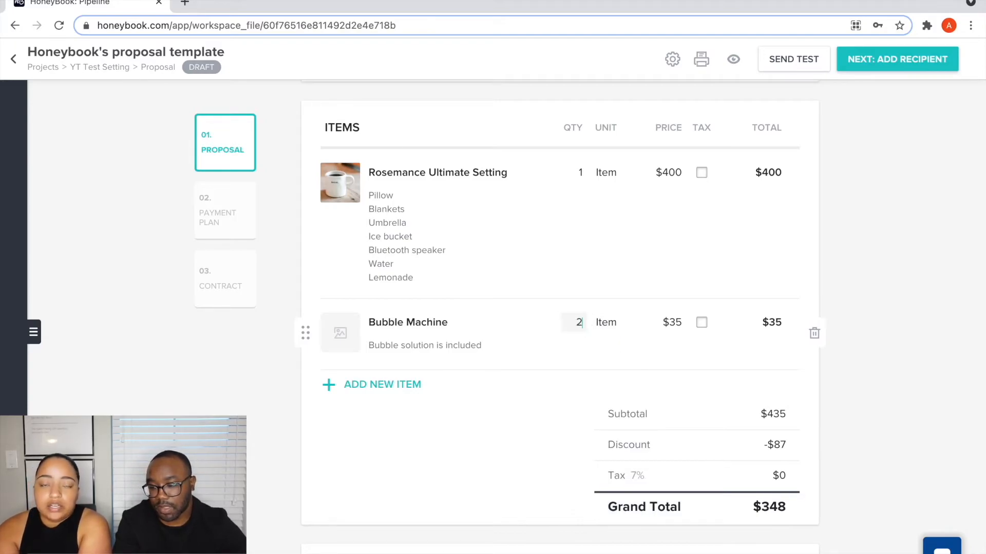
click(904, 255)
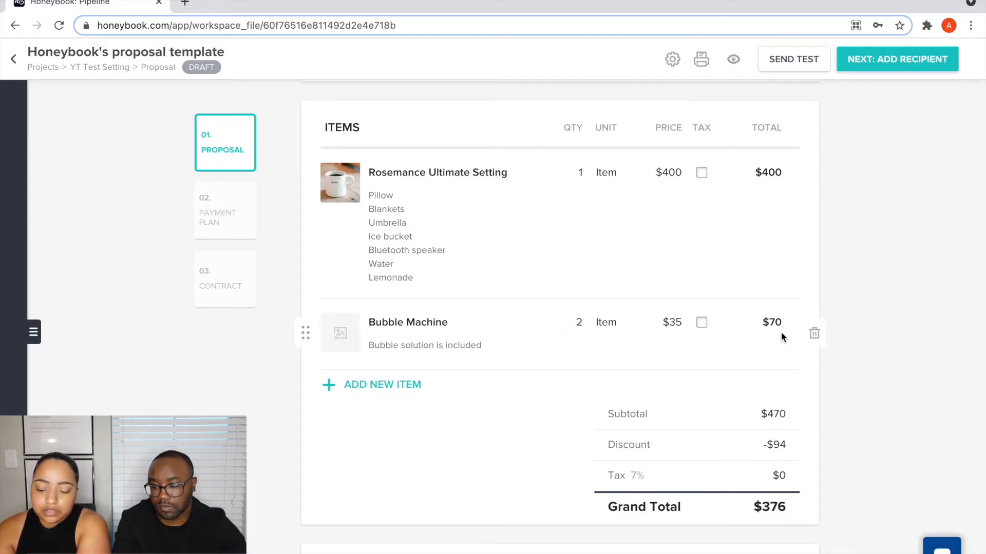
- Choose Scheduled Payment as the proposal's payment type and delete the third payment, due Jul 30, 2021
click(249, 200)
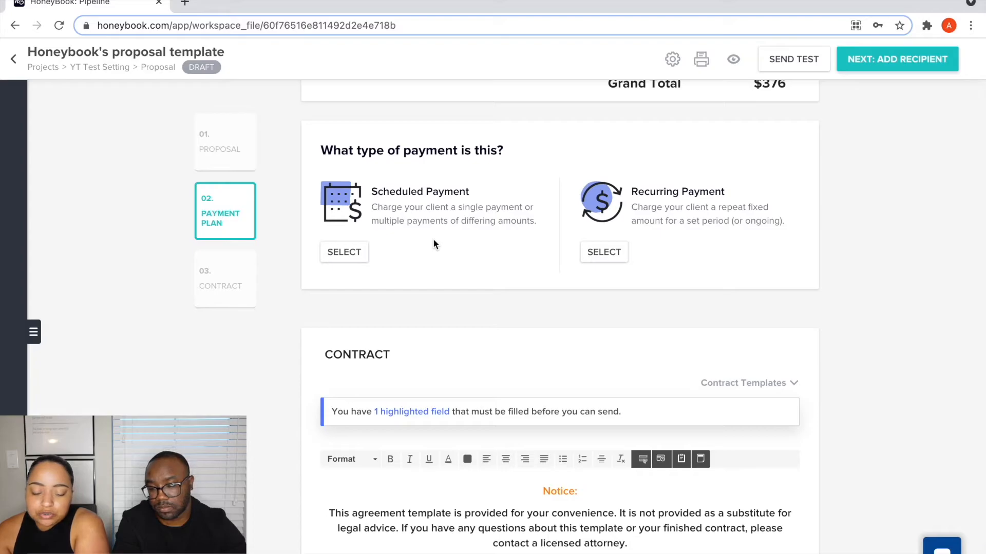
click(343, 252)
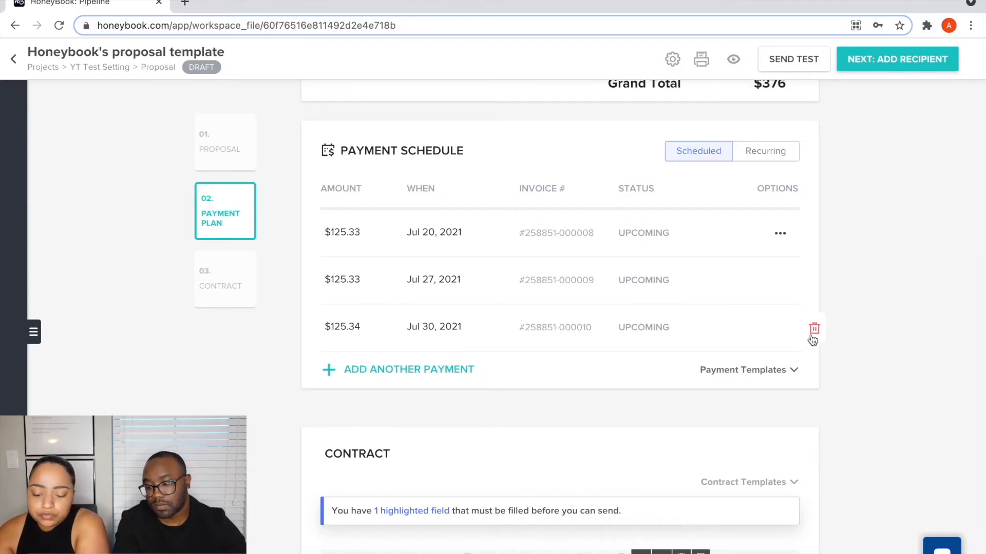
click(813, 331)
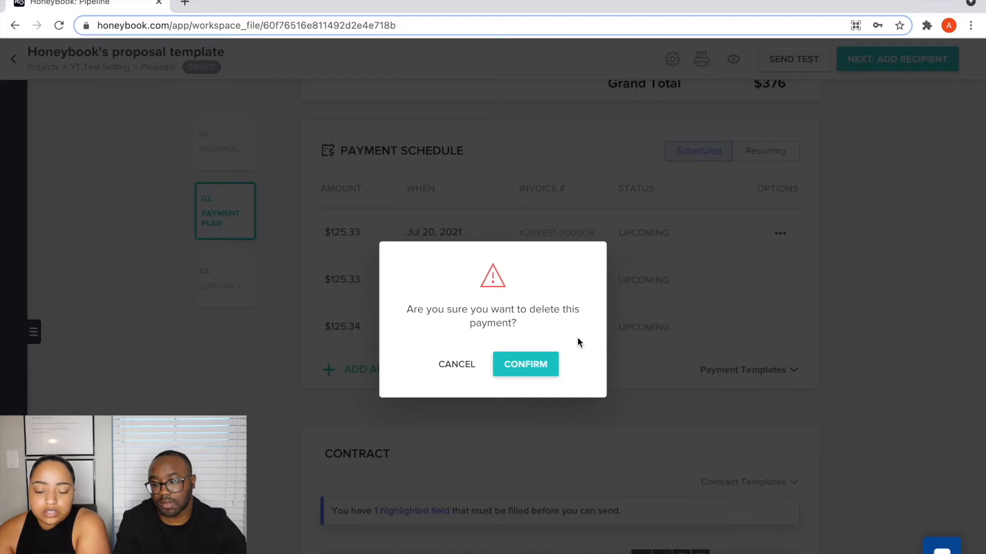
click(529, 364)
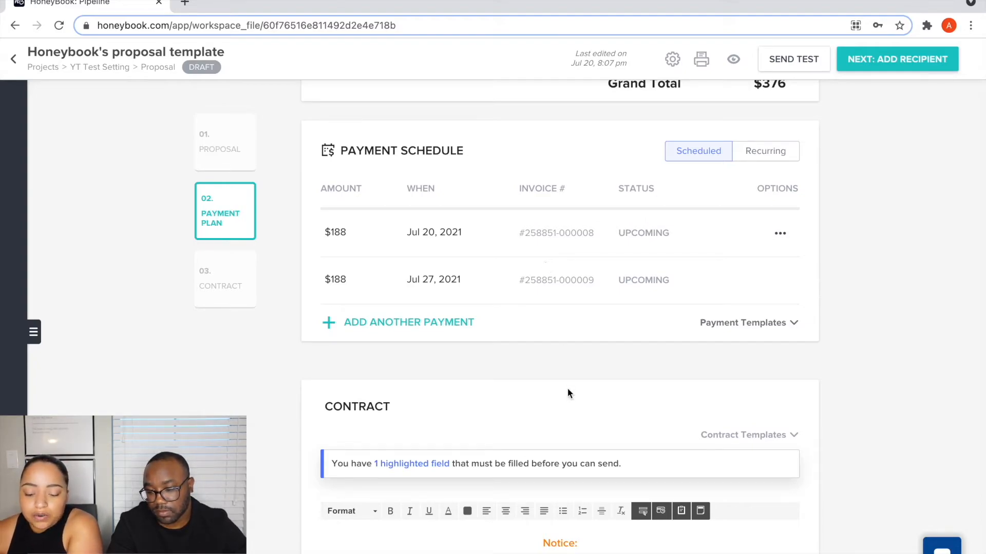
- Fill the contract's First Client Full Name field with "YT Test", keep it set to can't edit for the client, and save it
scroll(567, 390, down, 8)
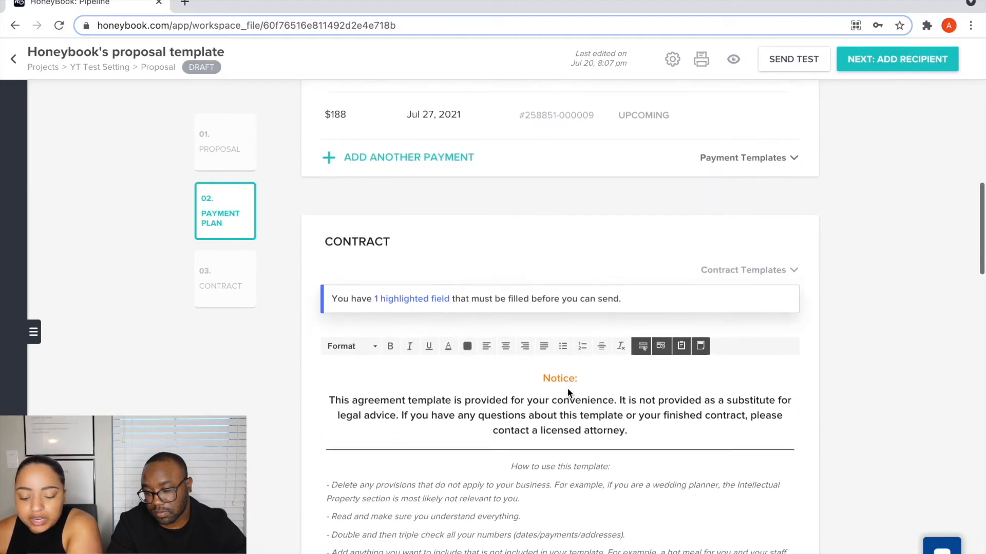
scroll(576, 363, down, 6)
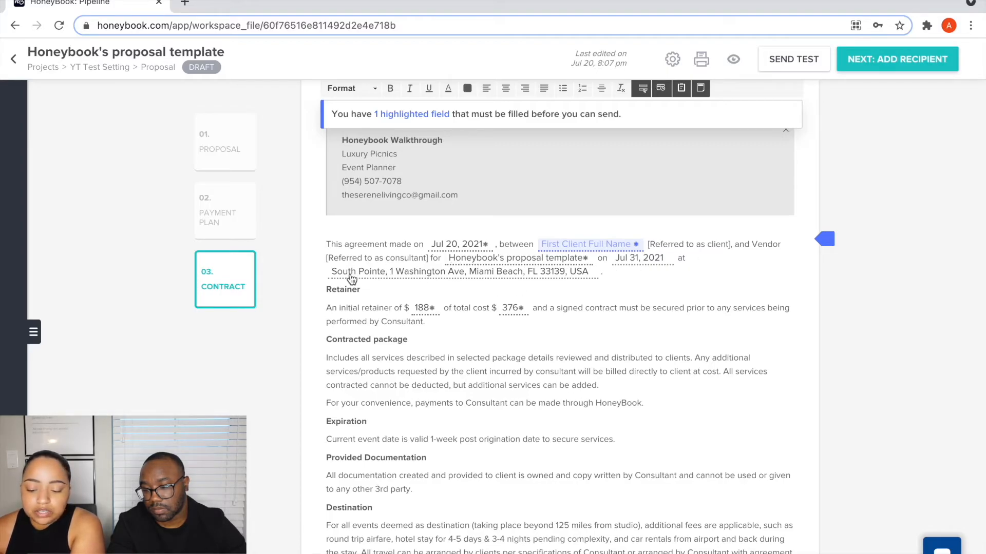
click(617, 246)
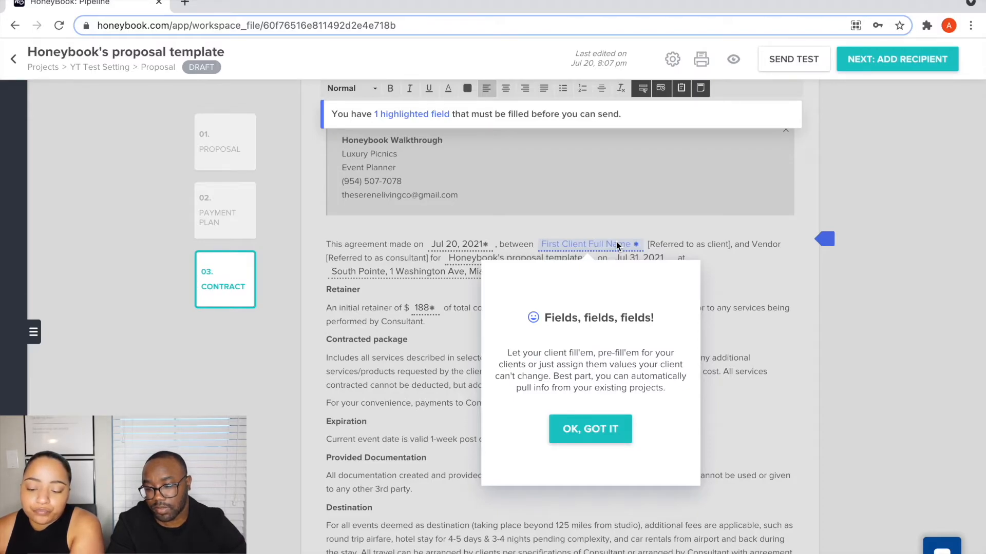
click(867, 320)
click(624, 246)
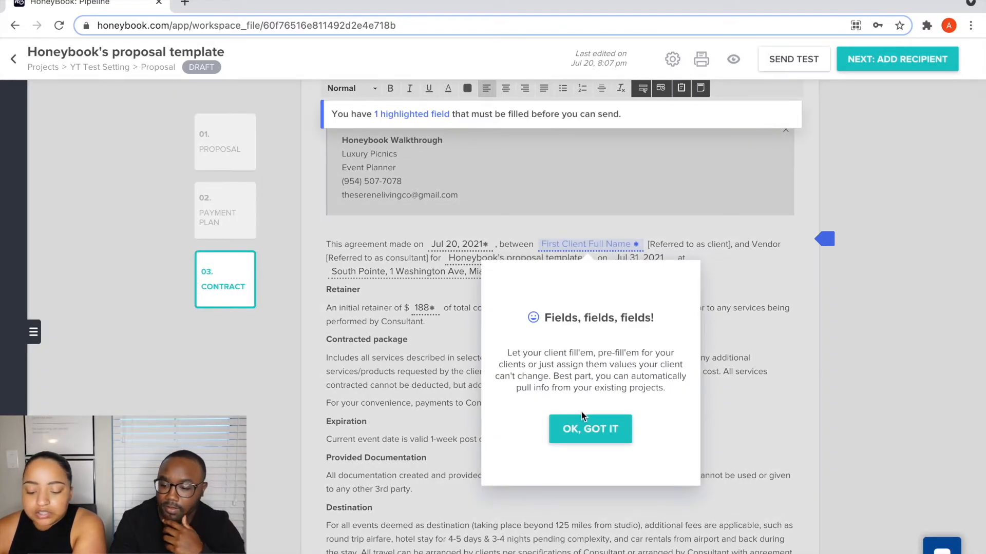
click(584, 430)
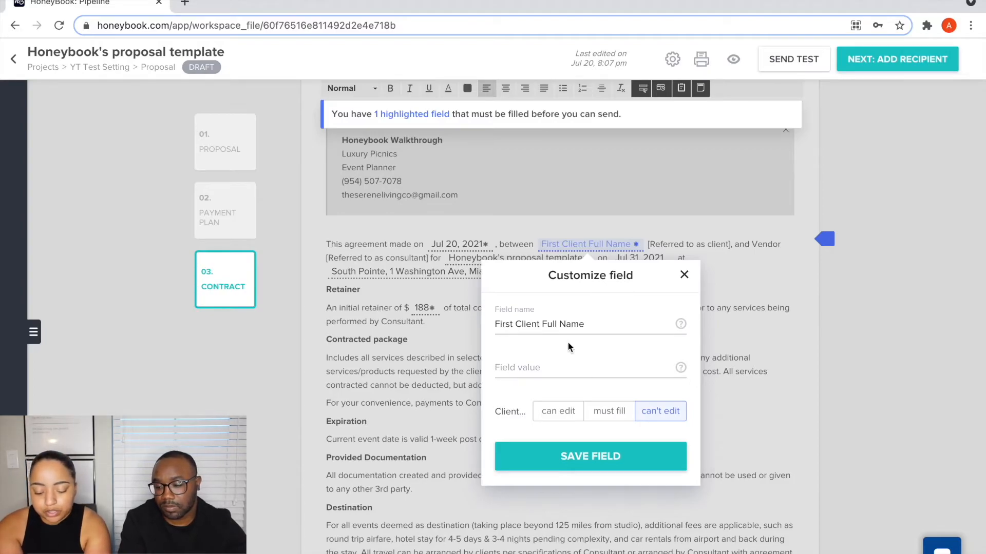
click(545, 361)
text(YT Test)
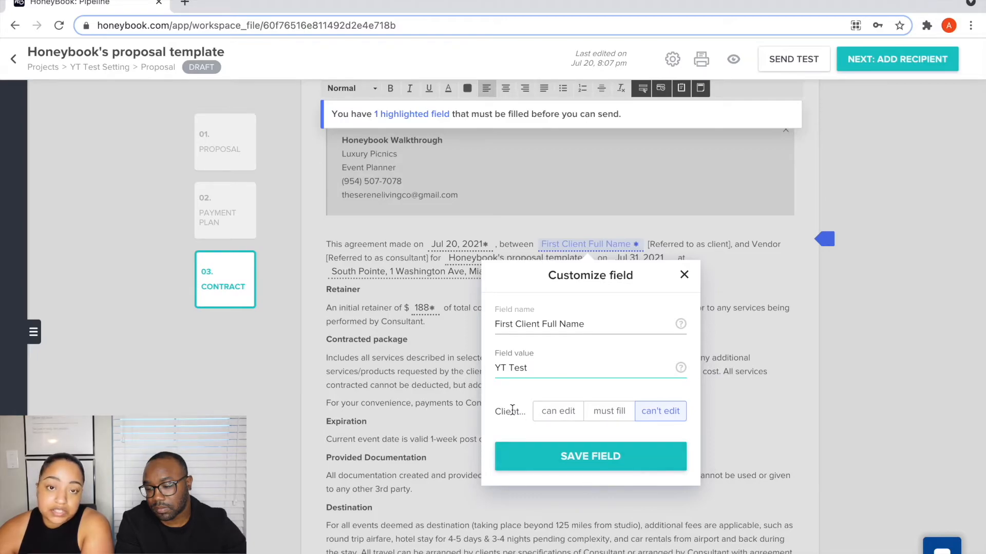
click(559, 423)
click(597, 419)
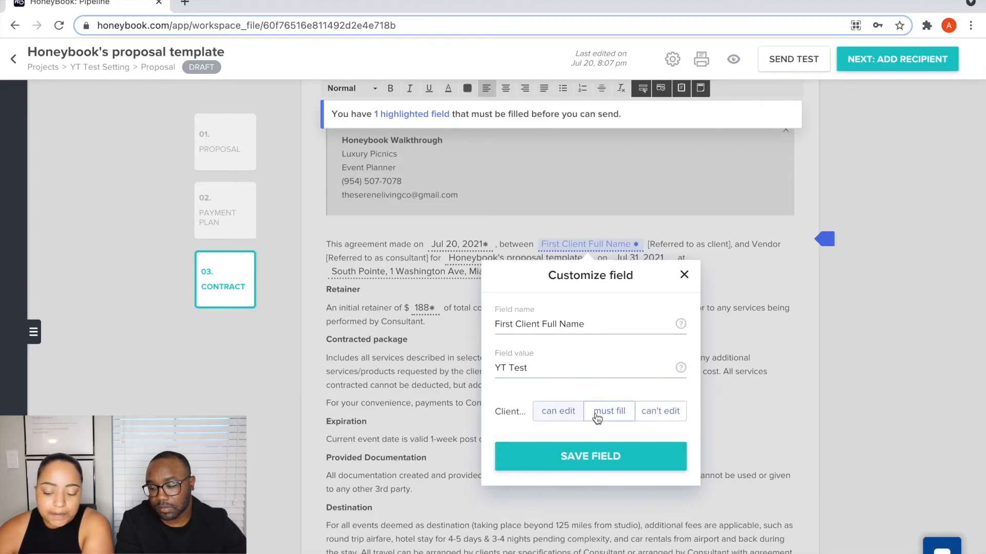
click(647, 417)
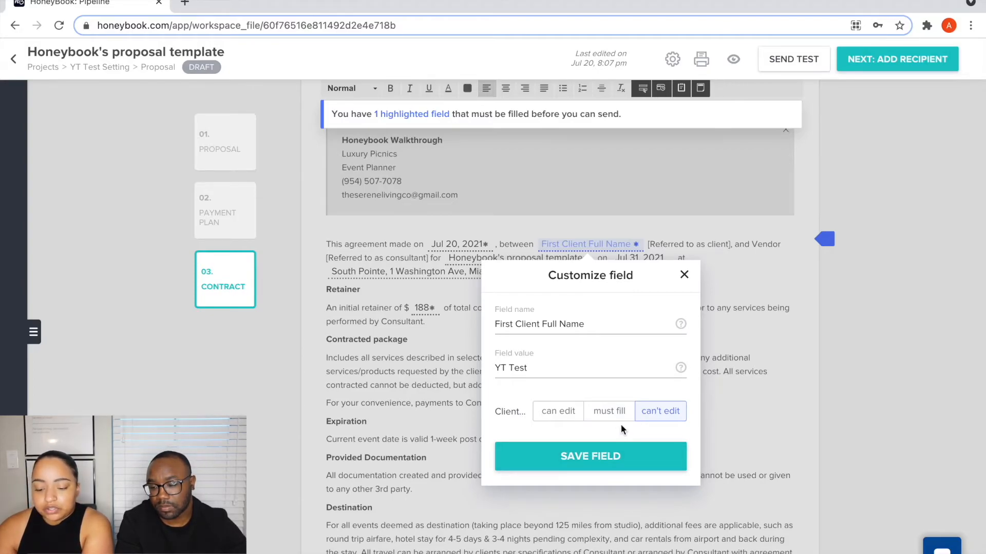
click(599, 462)
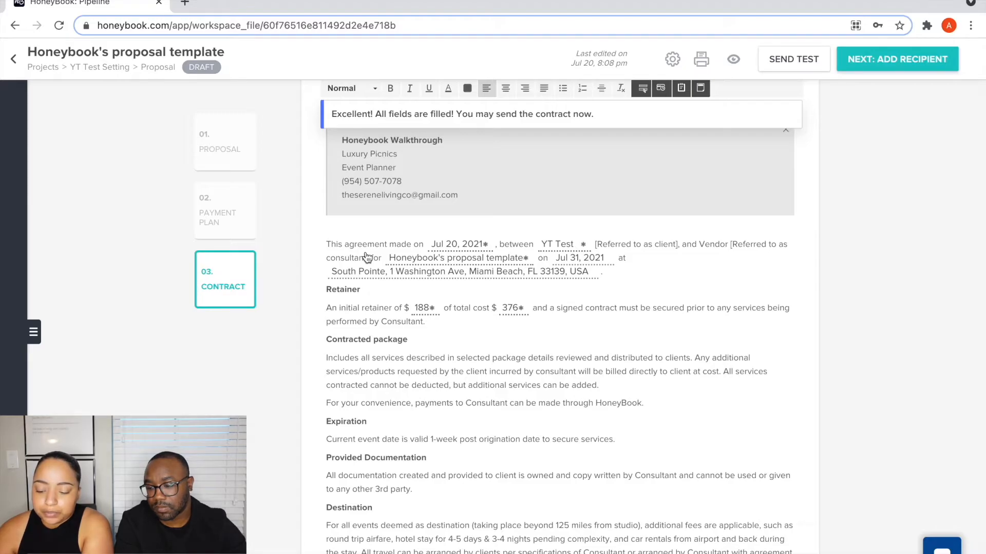
- Replace the word "Vendor" in the contract's opening agreement sentence with "Luxury Picnics"
drag(729, 245, 700, 241)
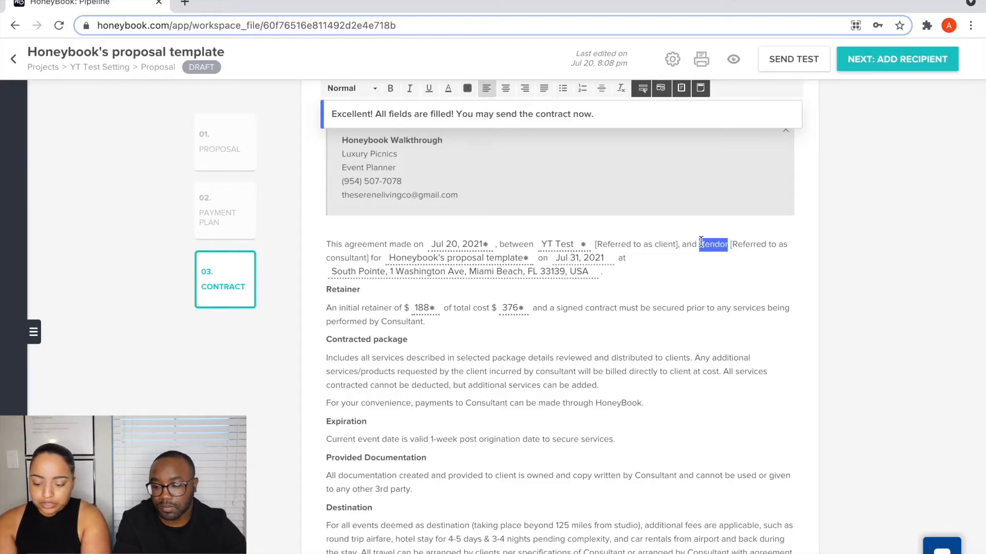
key(BackSpace)
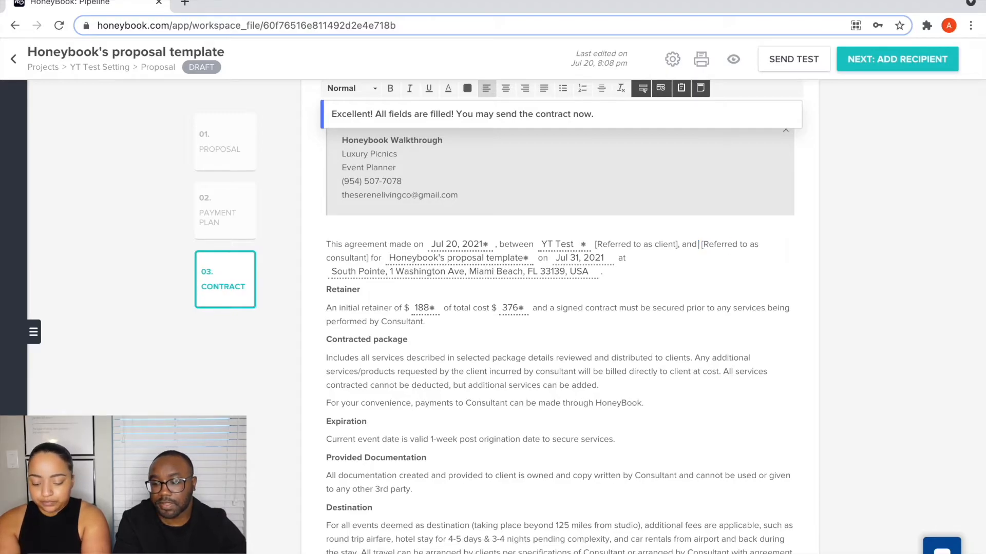
text(Luxury Picnics)
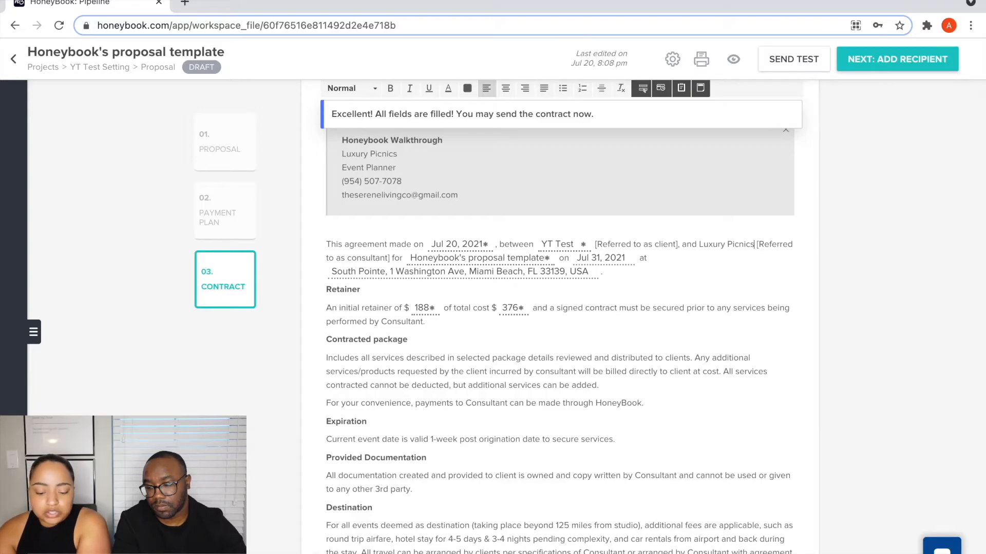
- Review the contract's clauses, from the retainer through the payment schedule to the appropriate conduct statements
scroll(686, 360, down, 15)
scroll(687, 367, down, 15)
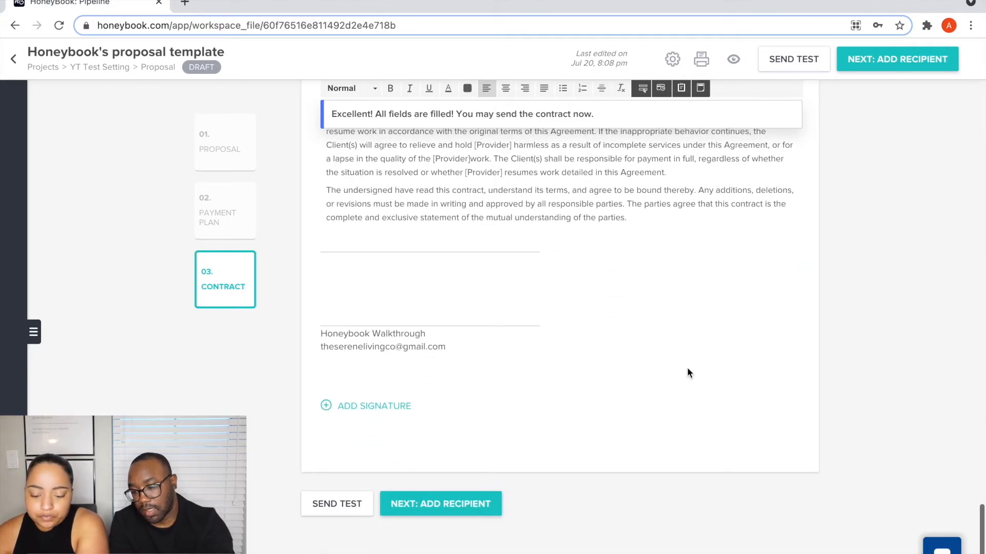
scroll(687, 368, up, 20)
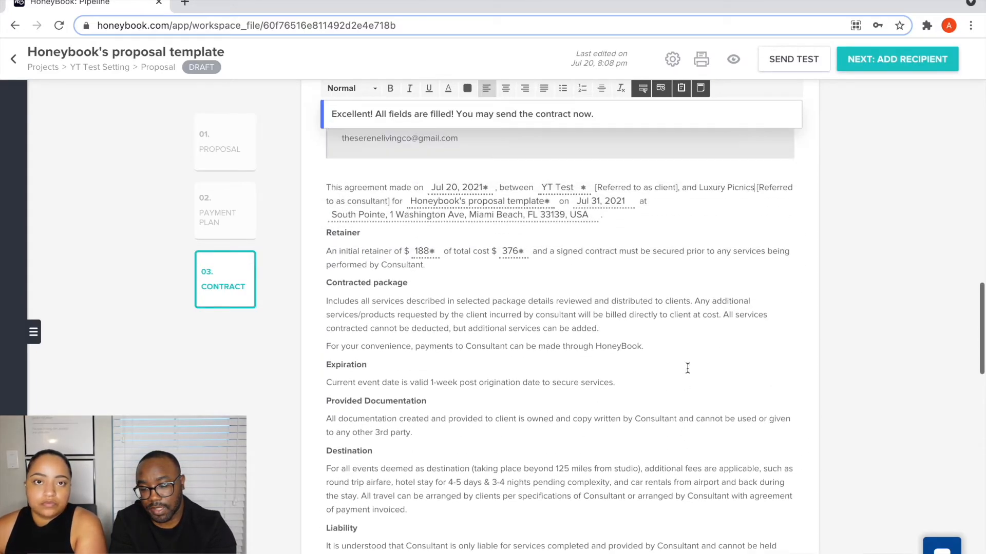
scroll(687, 368, up, 2)
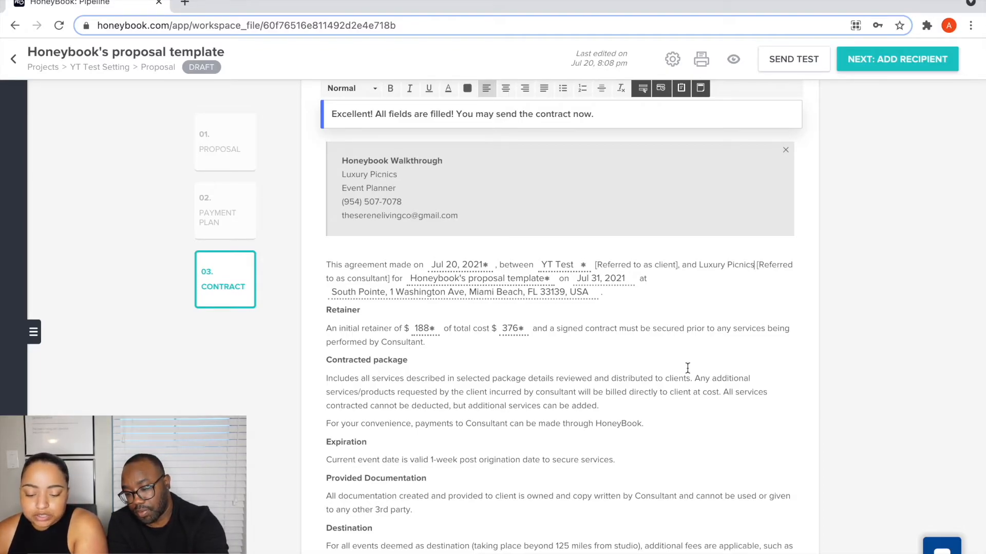
click(414, 334)
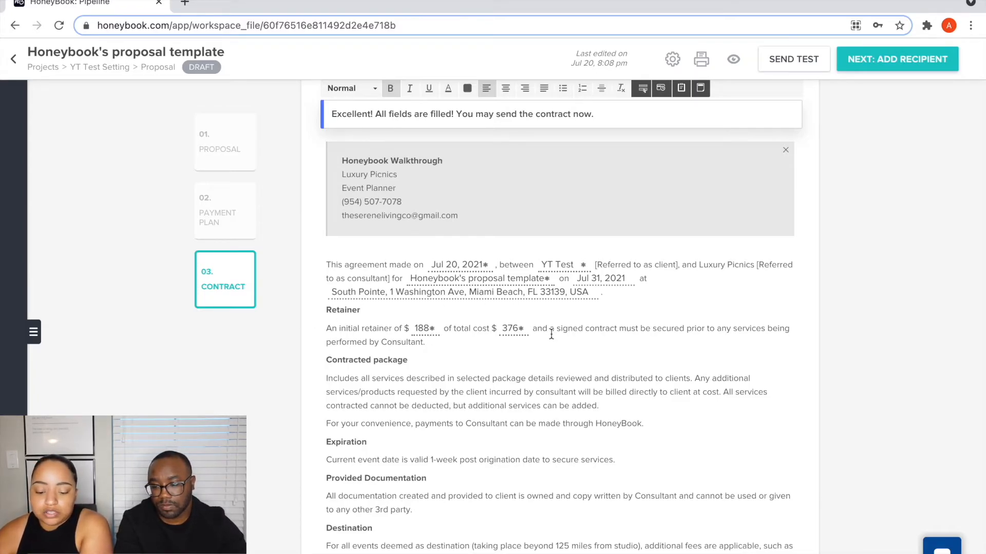
scroll(554, 332, down, 1)
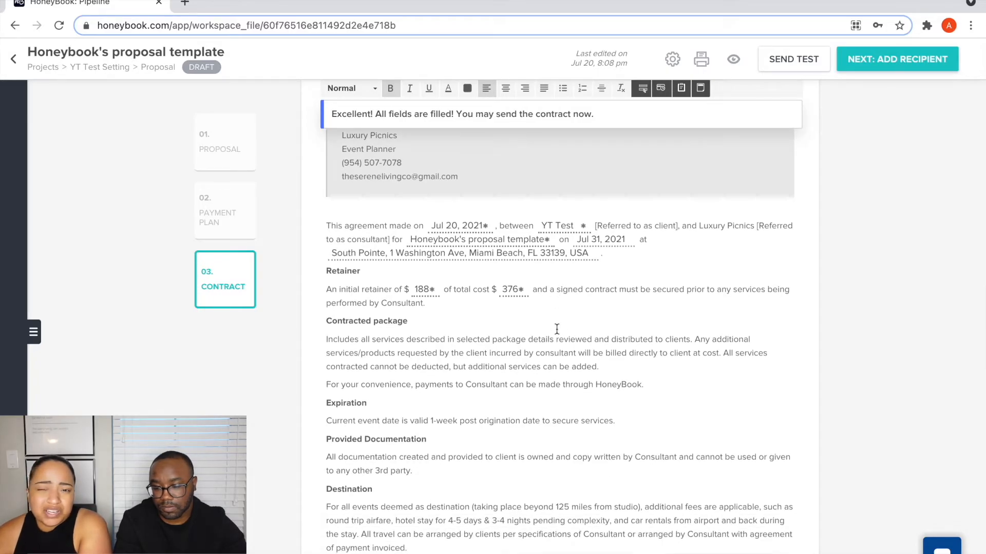
scroll(556, 328, down, 20)
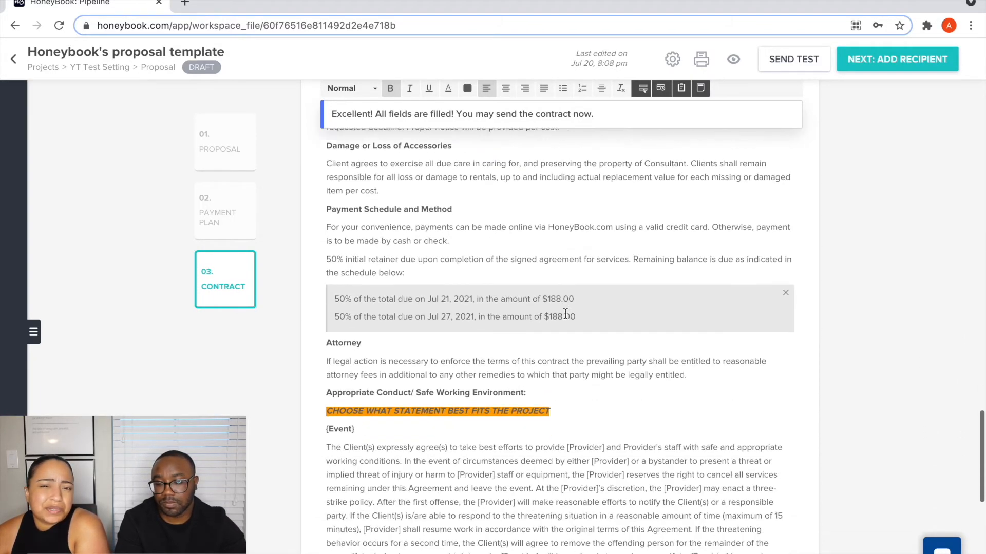
scroll(569, 303, down, 1)
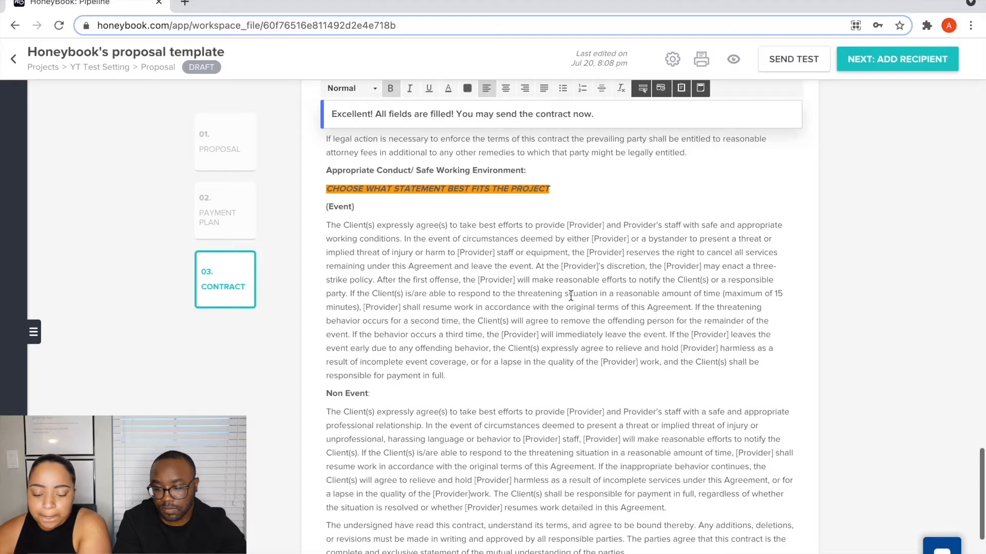
- Add the client's signature line at the end of the contract, delete it, and add it again for the same client
scroll(571, 296, down, 7)
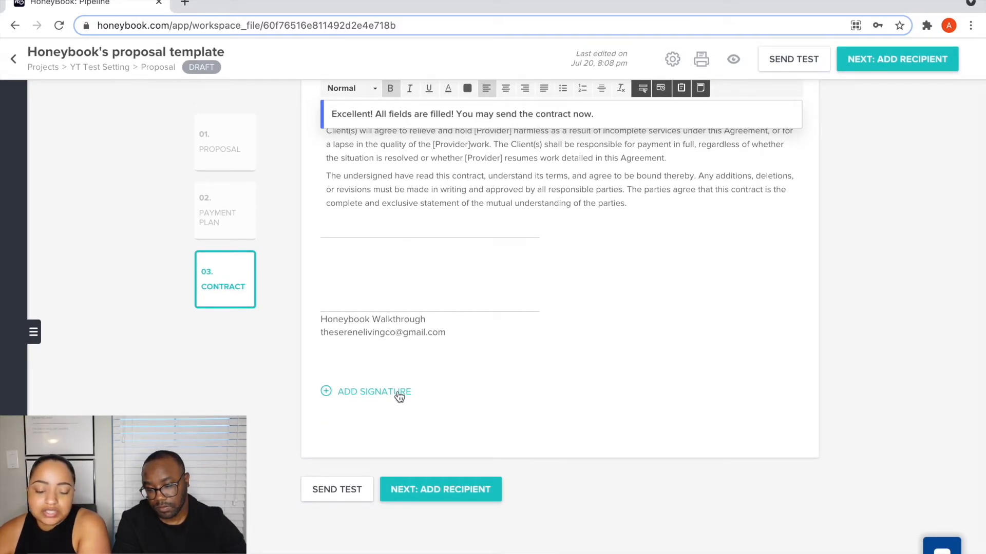
click(326, 392)
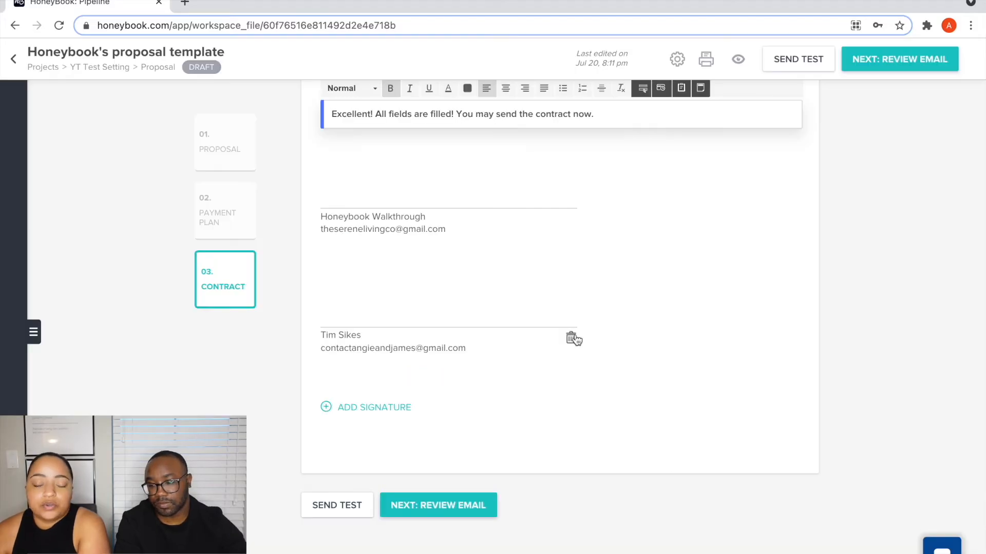
click(572, 336)
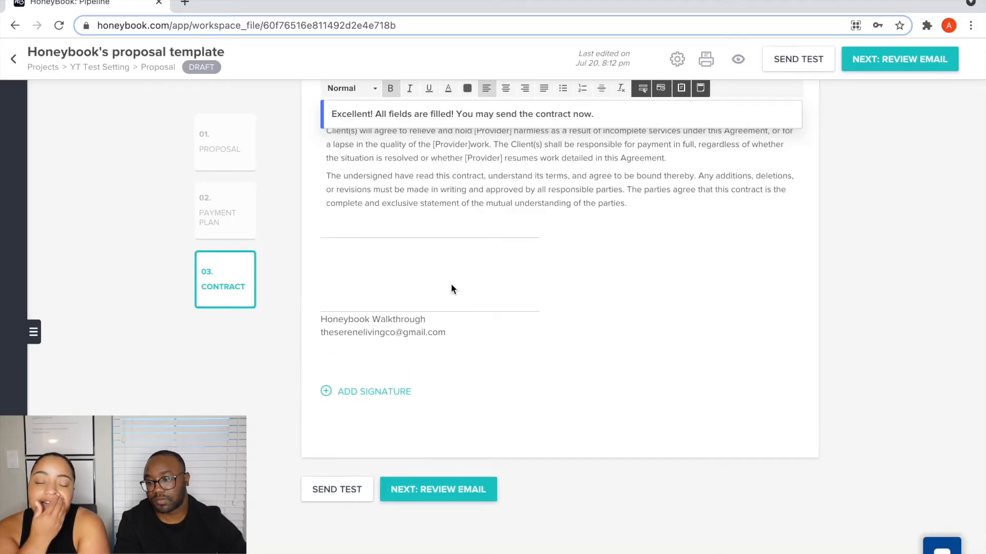
click(372, 394)
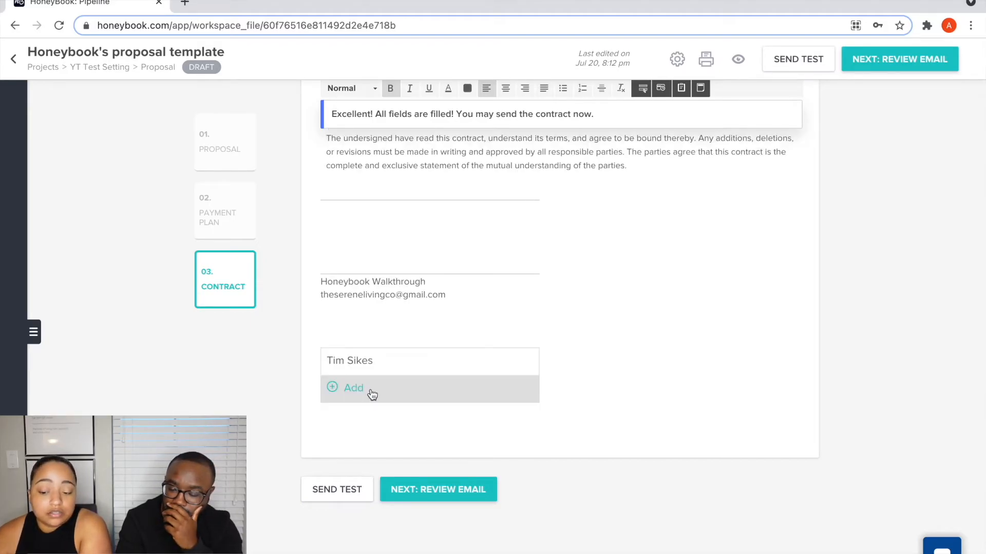
click(373, 361)
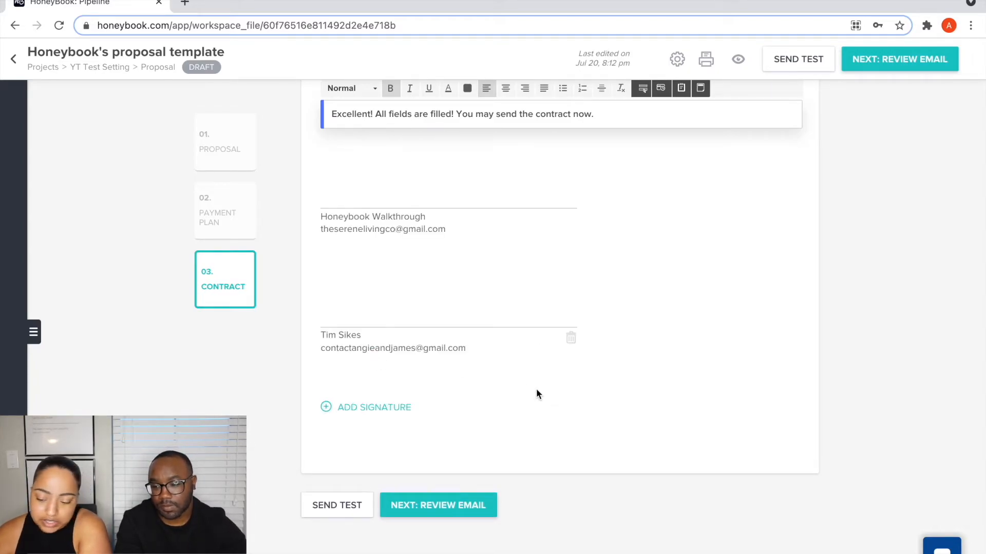
scroll(536, 389, down, 2)
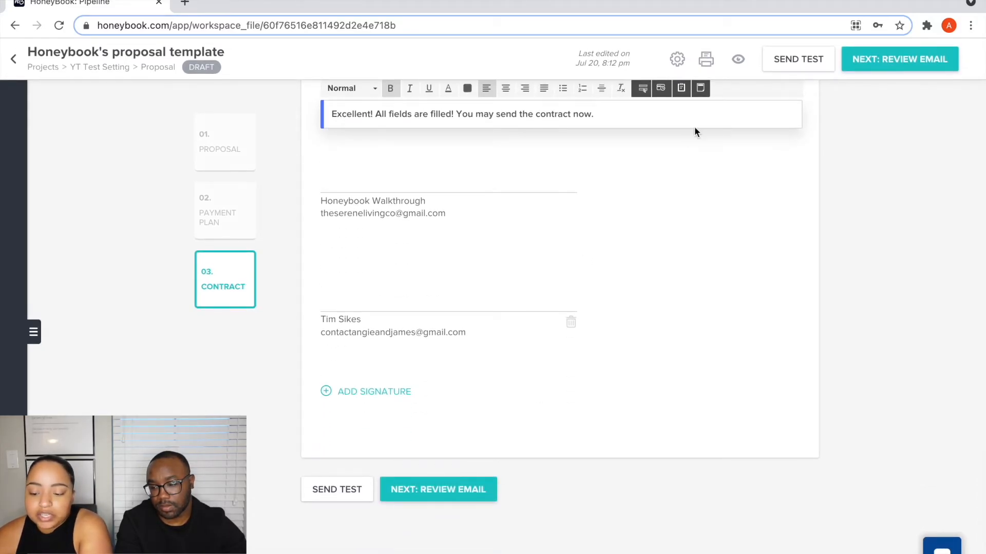
- Go through the client experience introduction and view the proposal file as the client
scroll(676, 300, up, 20)
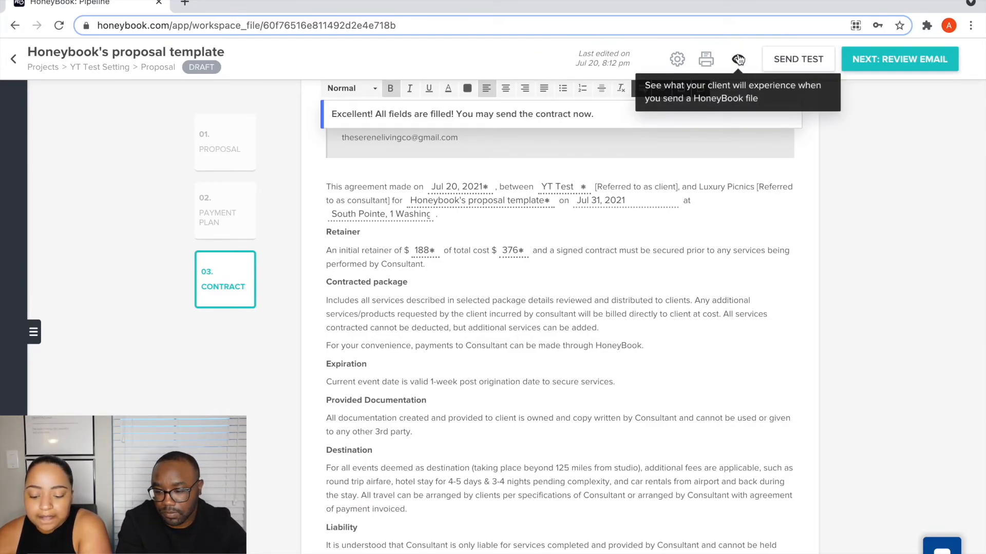
click(738, 60)
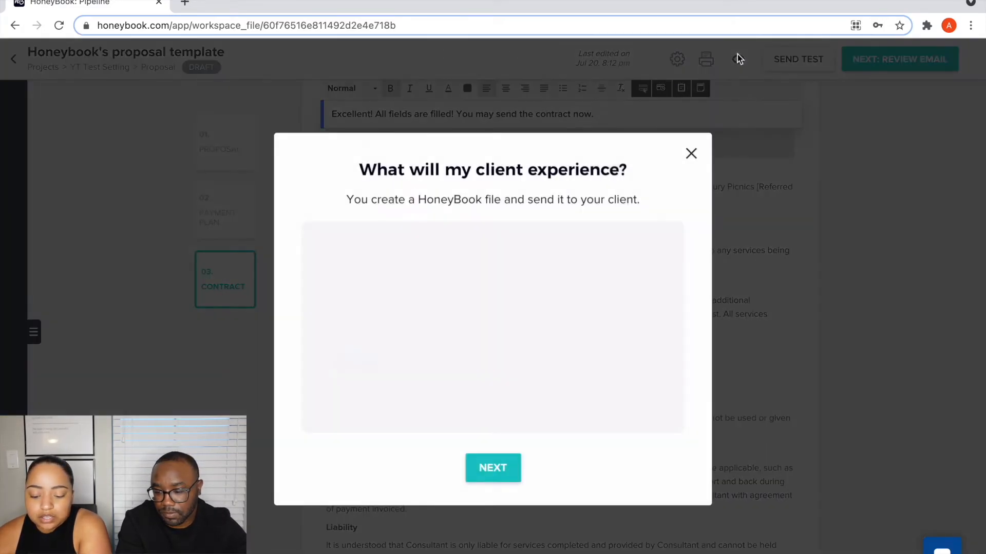
click(501, 462)
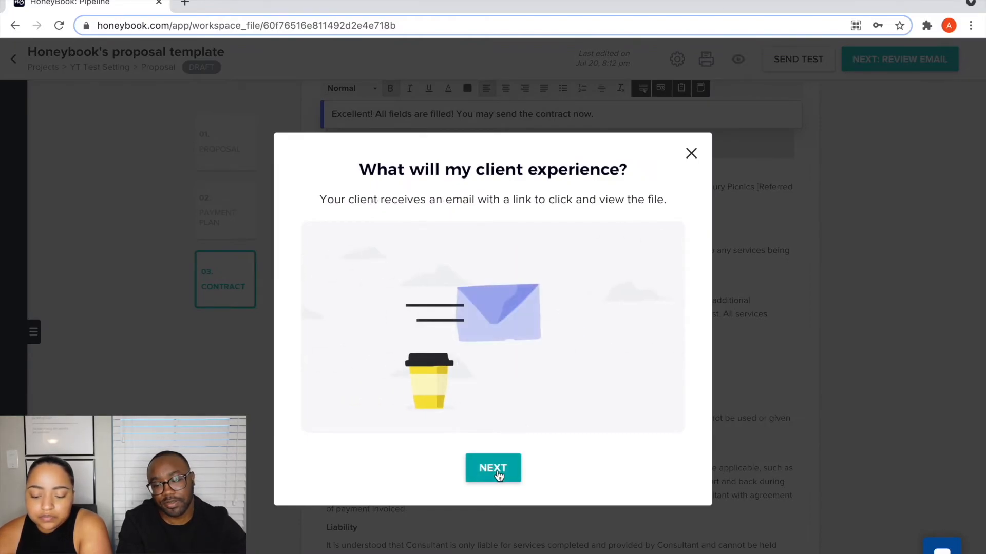
click(497, 475)
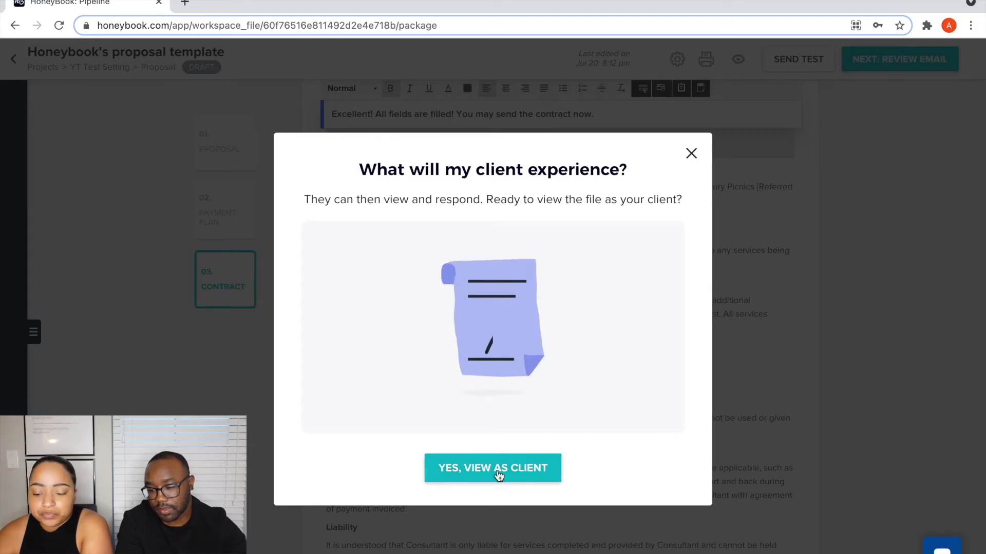
click(497, 470)
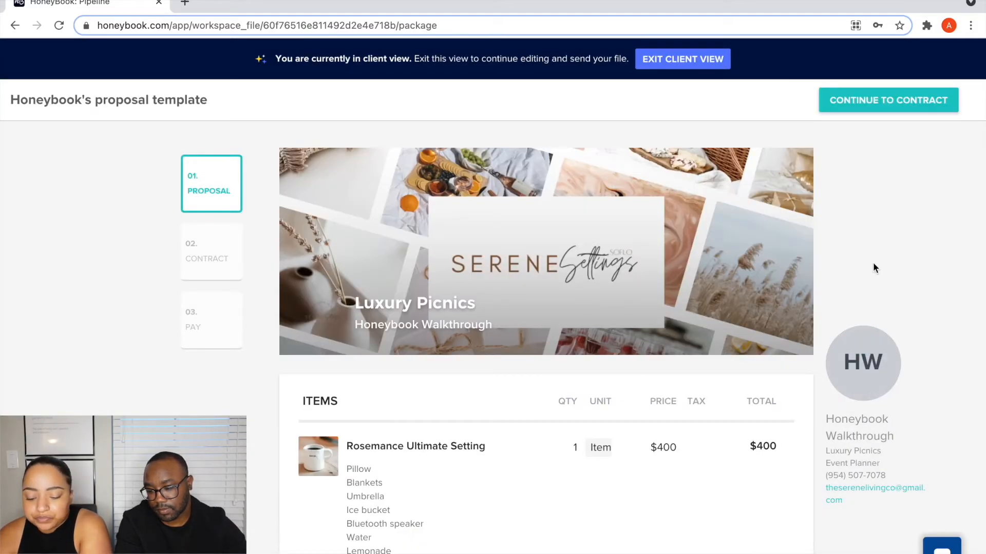
- Review the proposal's items, totals and payment schedule in client view and continue to the contract
scroll(894, 263, down, 3)
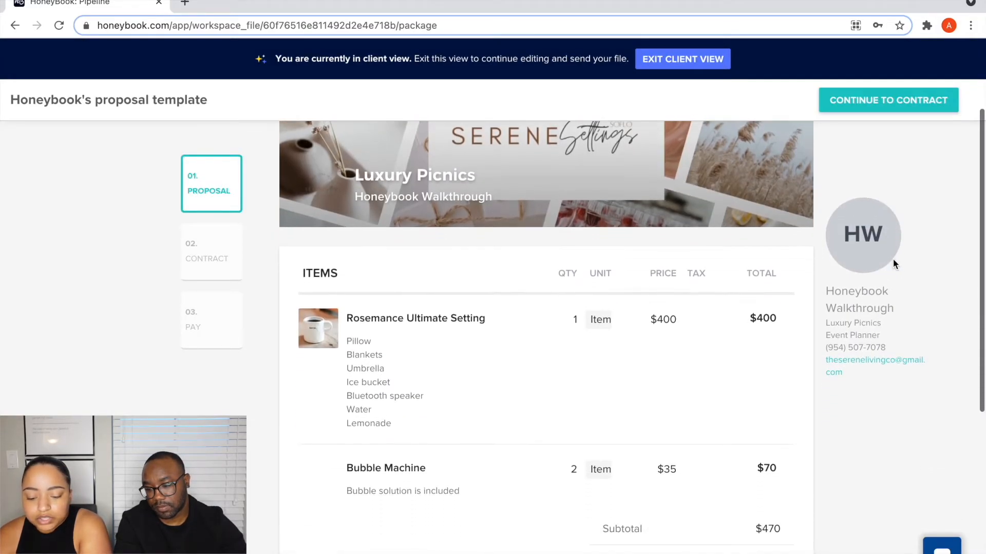
scroll(893, 259, down, 2)
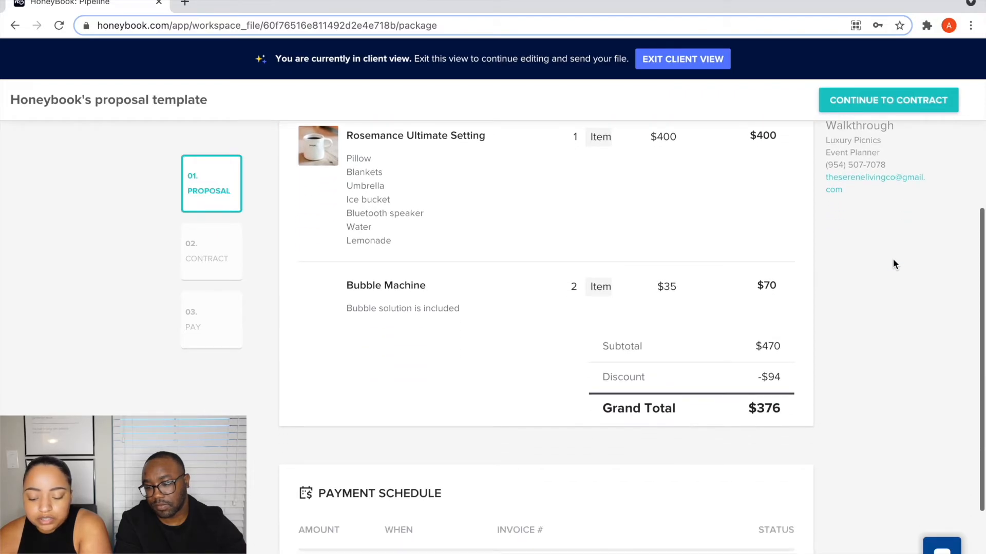
scroll(892, 259, up, 2)
scroll(893, 259, down, 1)
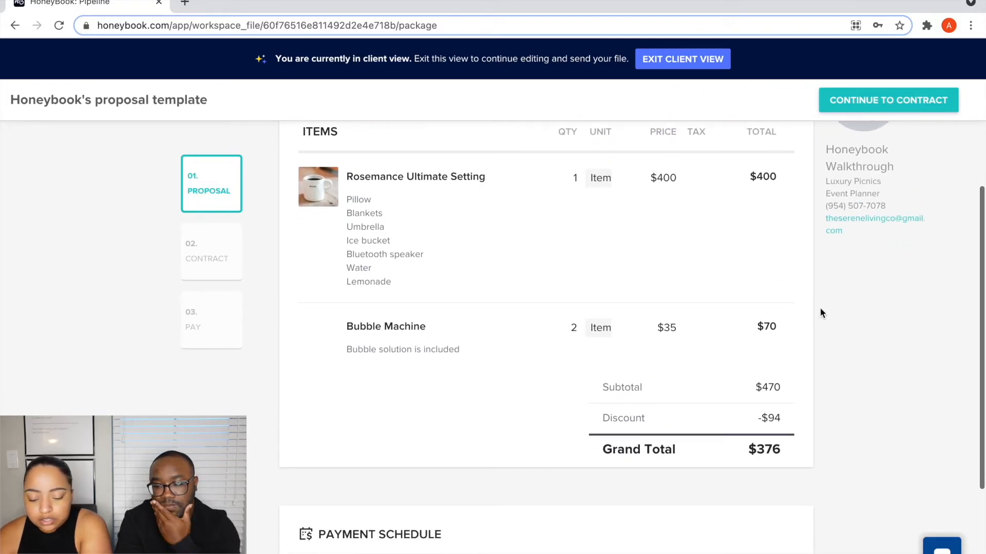
scroll(787, 421, down, 4)
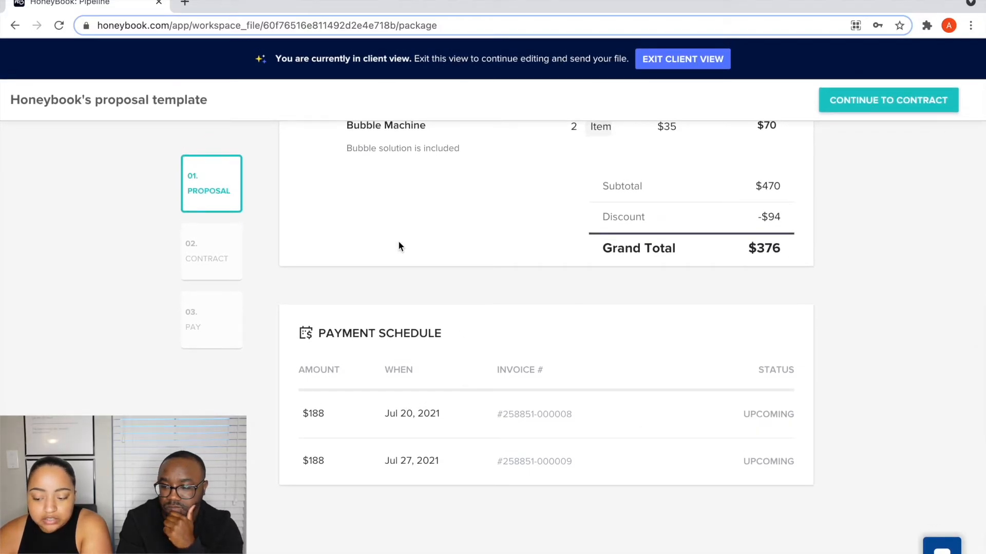
click(852, 100)
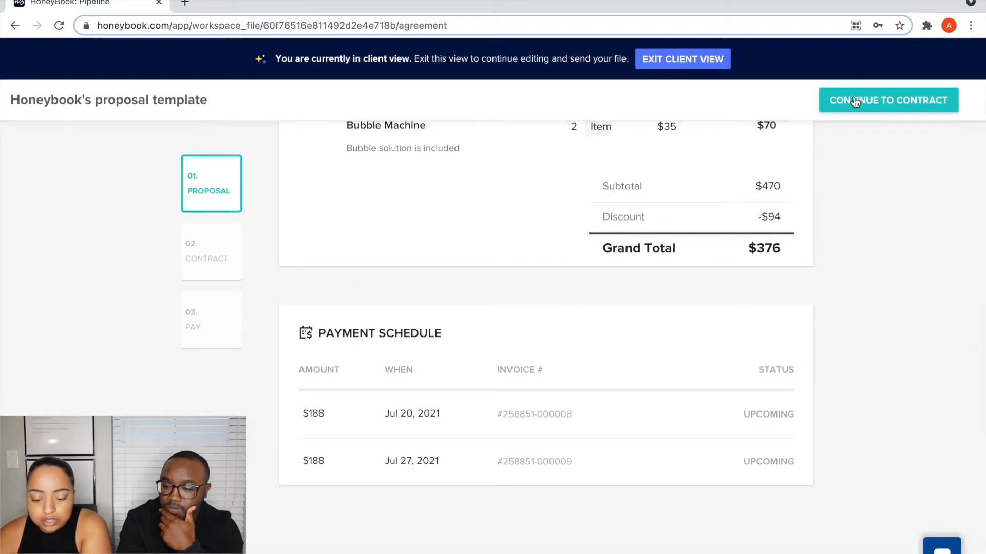
- Review the contract in client view from the opening notice to the signatures and payment schedule, and continue to payment
scroll(703, 286, down, 1)
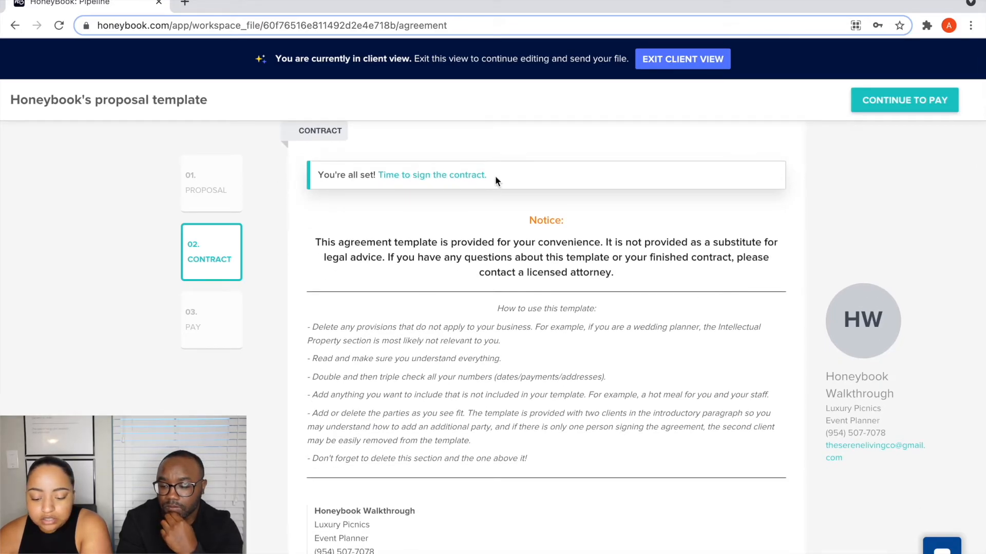
scroll(674, 291, down, 6)
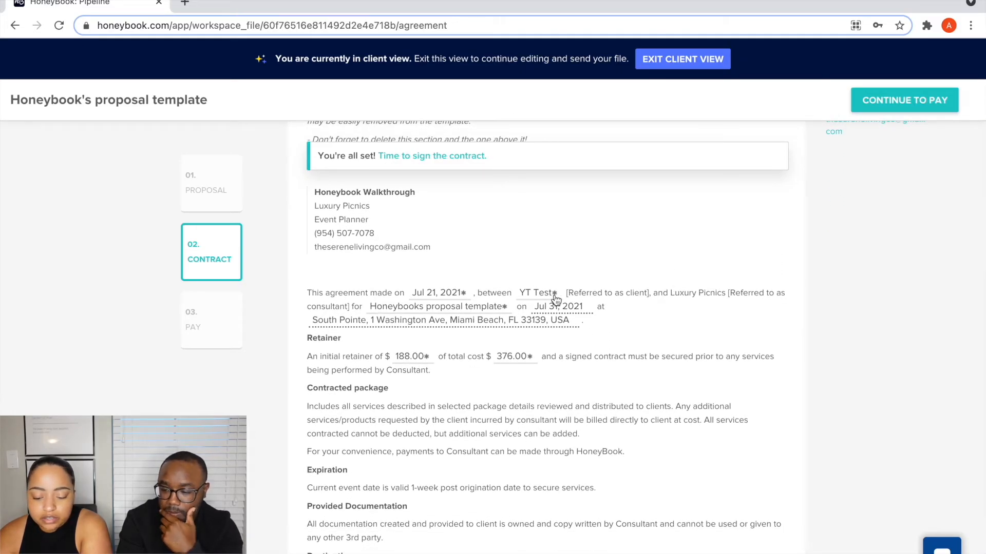
scroll(668, 398, down, 12)
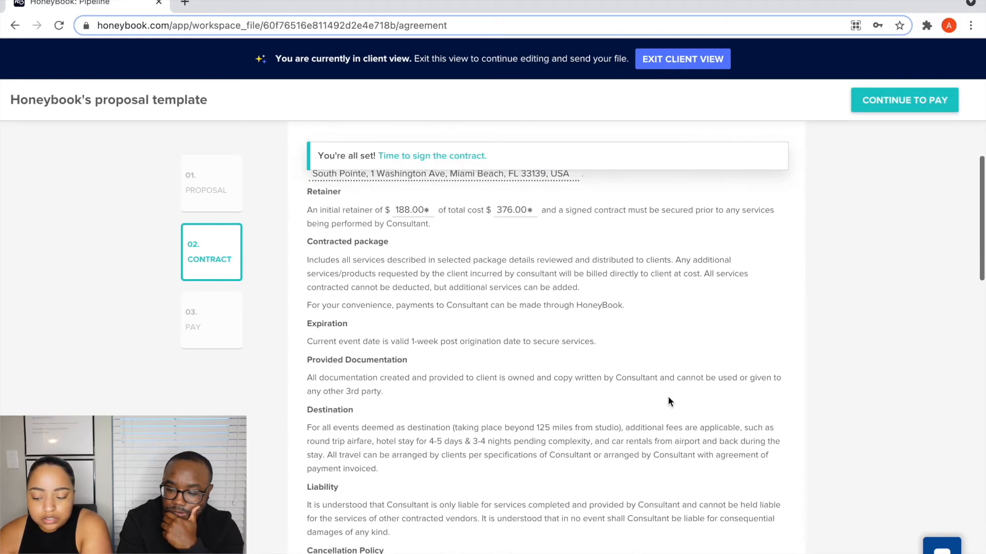
scroll(668, 399, down, 12)
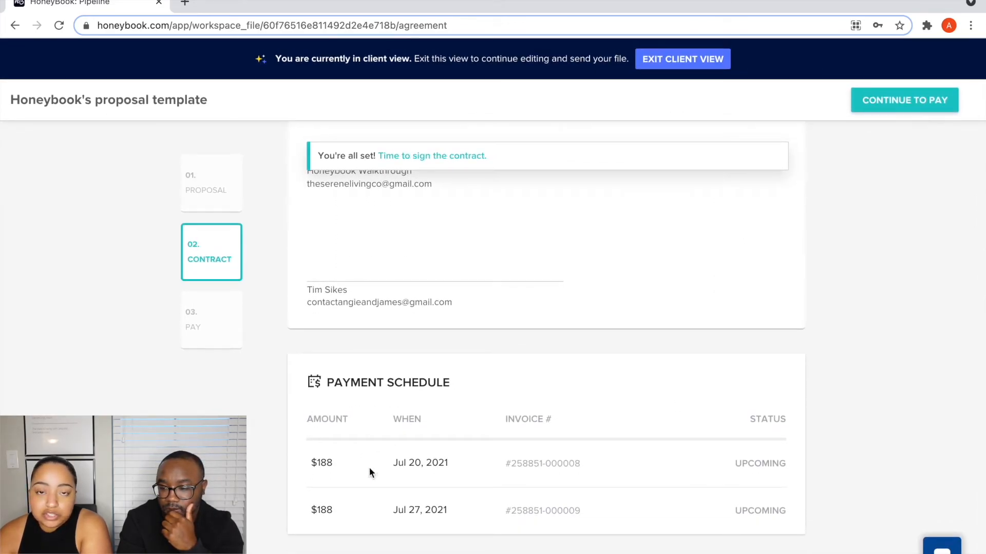
click(893, 101)
- Run a test payment as the client with a 15% gratuity and leave the client view
scroll(854, 312, down, 2)
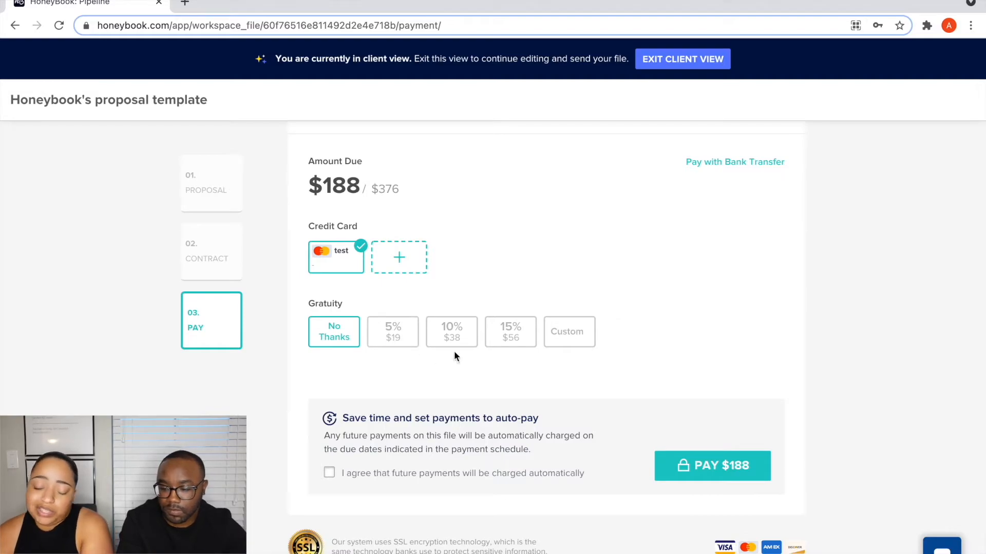
click(518, 339)
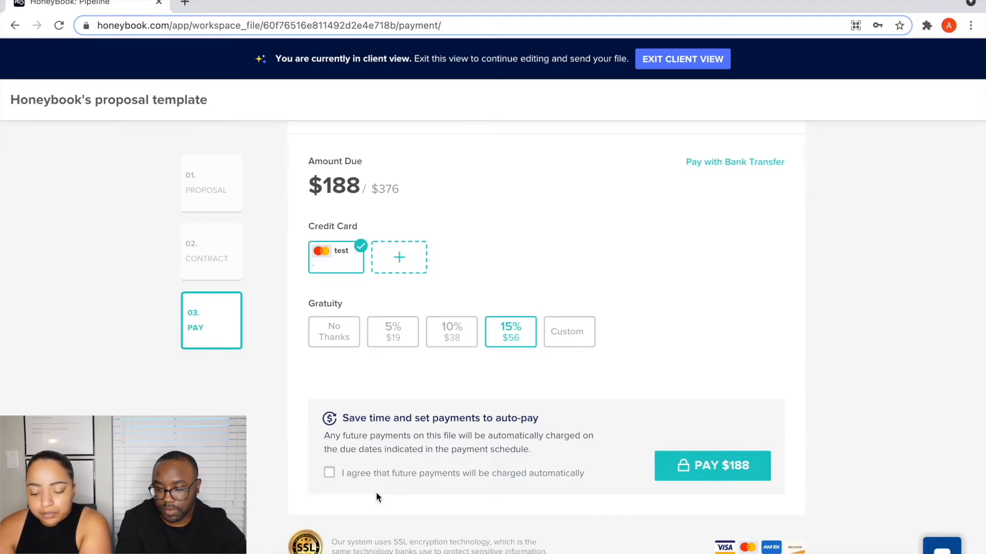
click(720, 469)
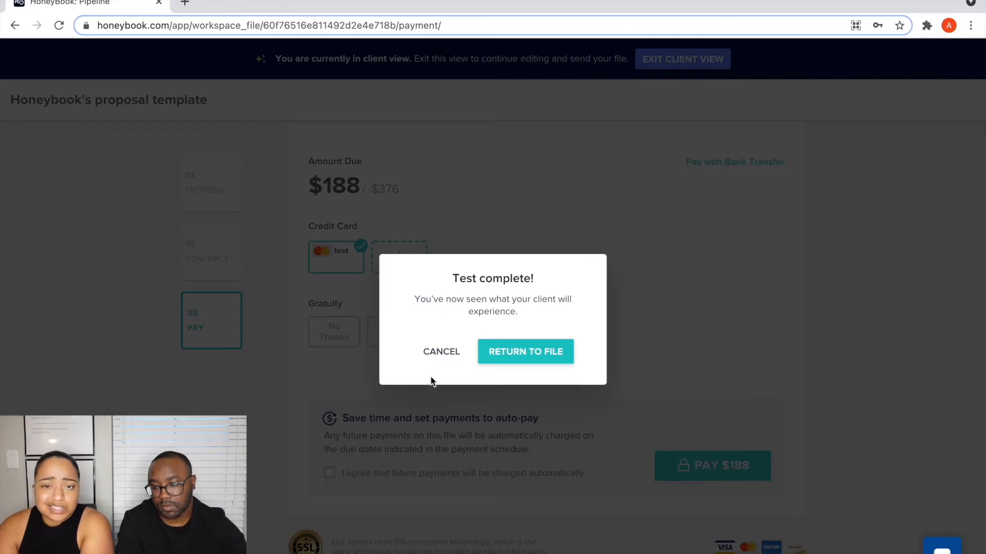
click(454, 351)
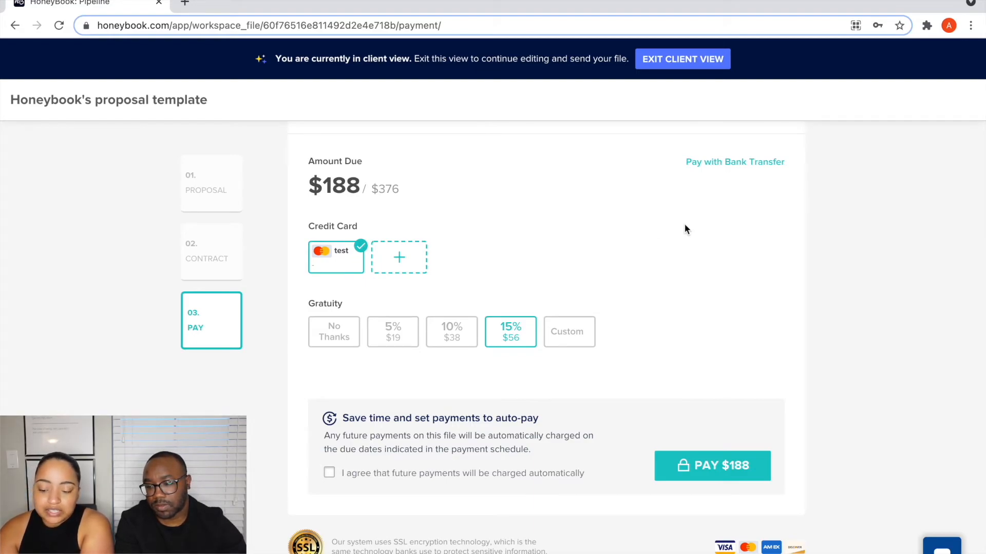
scroll(686, 225, up, 2)
click(668, 68)
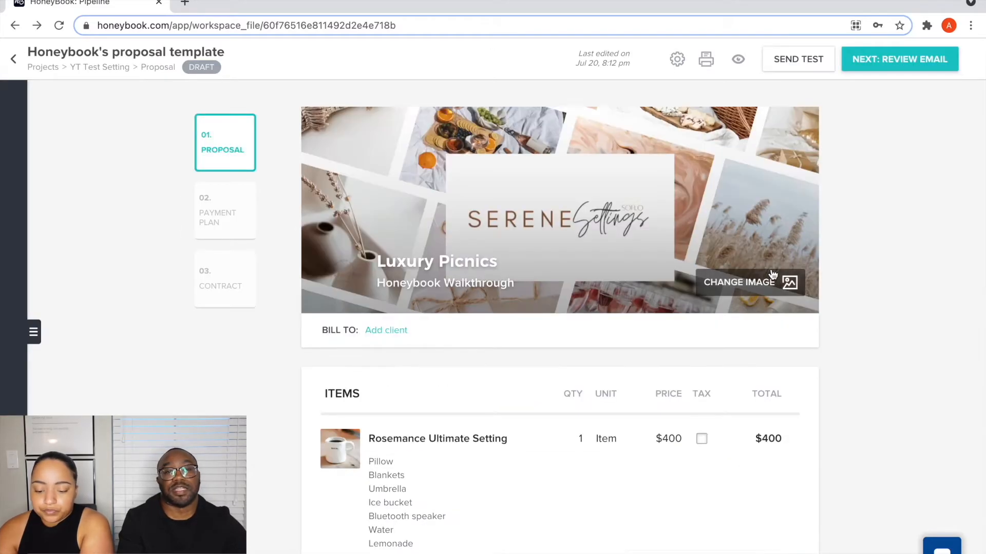
- Go through the draft proposal to the end of its contract and open the accompanying client email for review
scroll(772, 268, down, 1)
scroll(771, 268, up, 2)
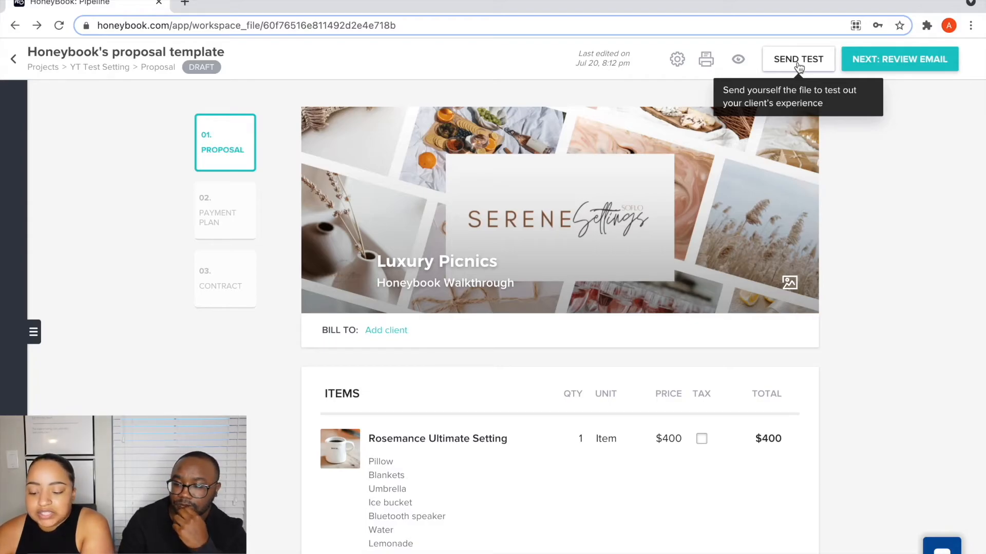
scroll(858, 100, down, 15)
scroll(860, 92, down, 10)
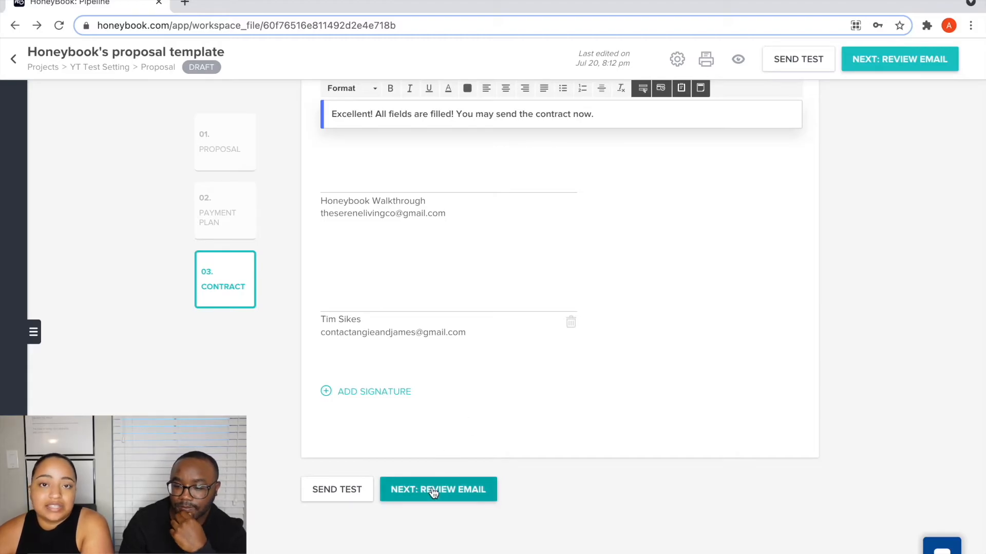
click(432, 490)
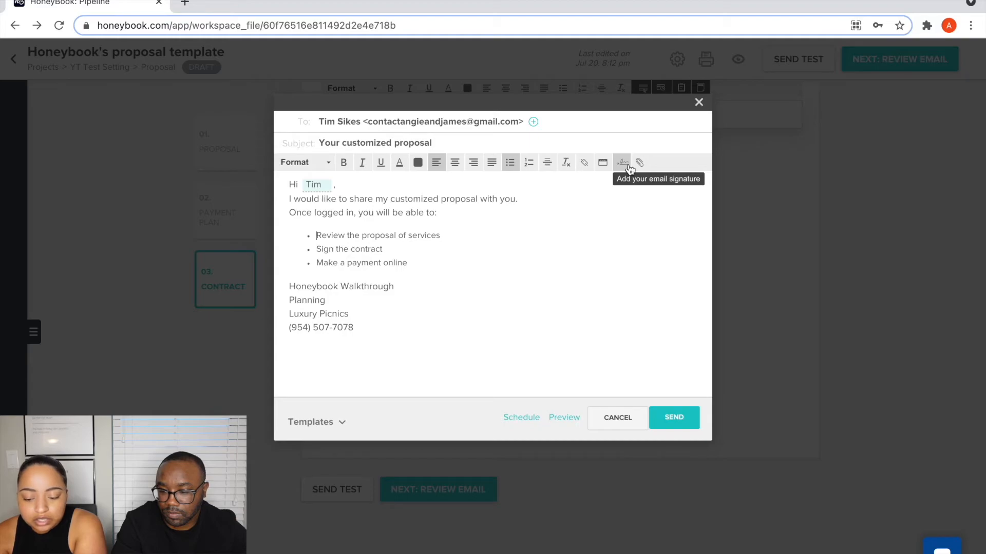
- Add the line "Thank you for choosing Luxury Picnics!" above the email's signature block, followed by a blank line, and preview the email
click(630, 170)
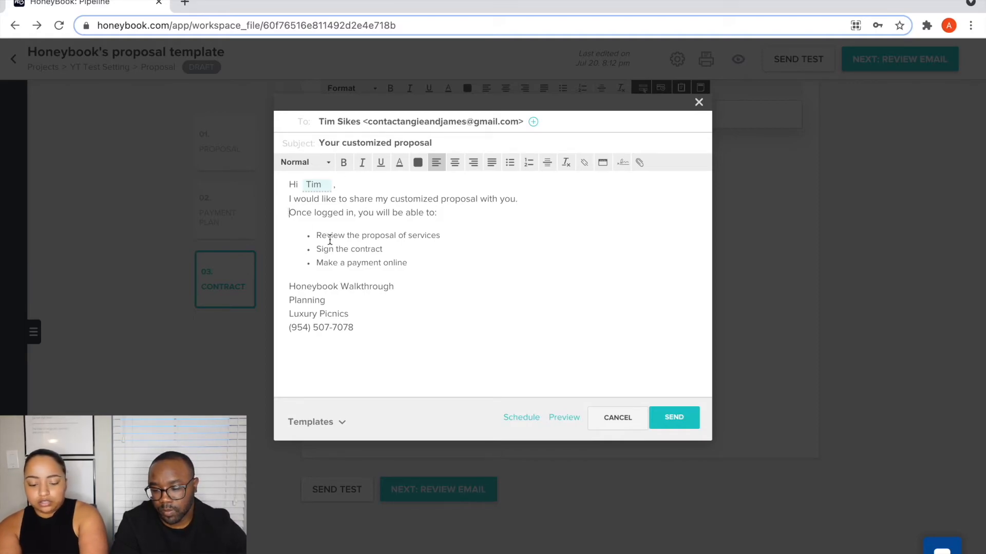
click(424, 269)
key(Return)
key(Return)
text(Thank you)
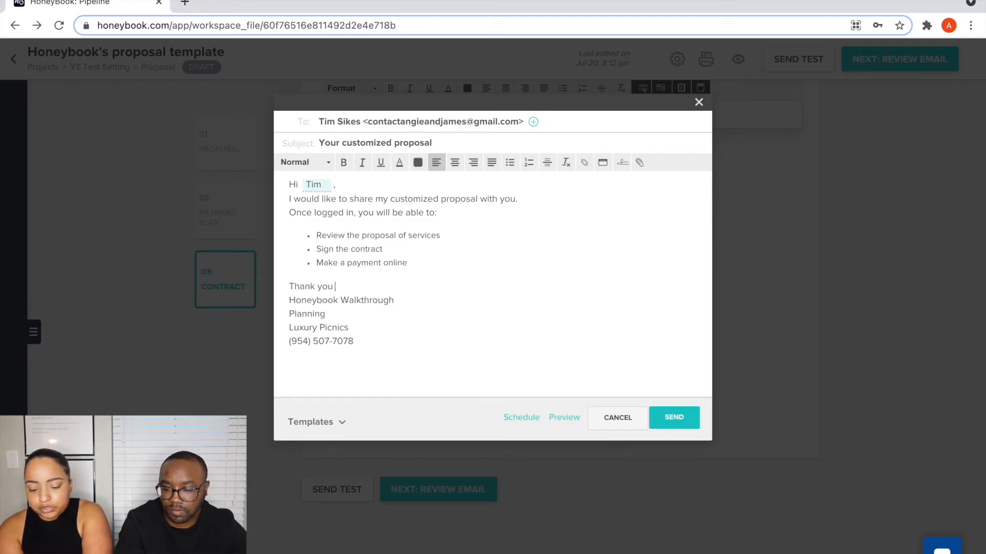
text( for choo)
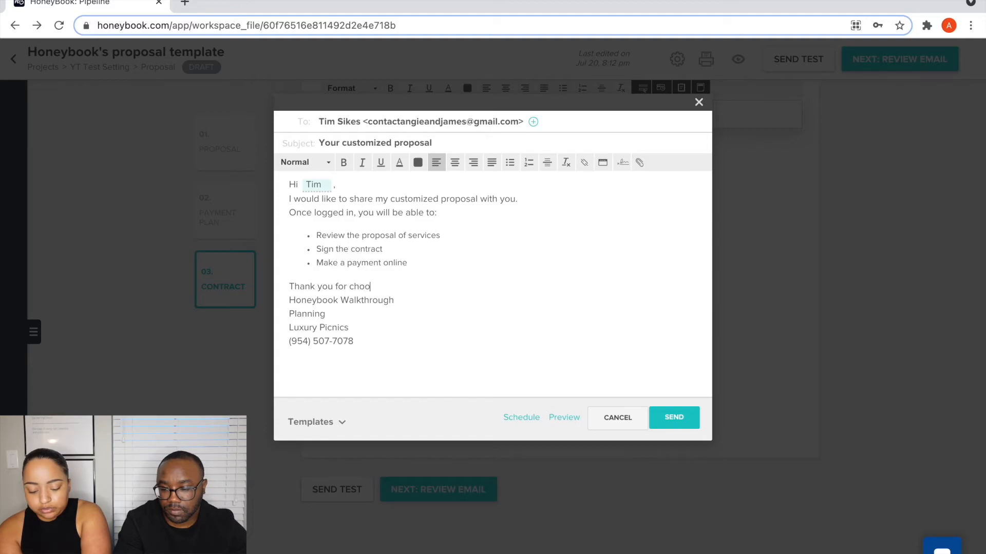
text(sing Lu)
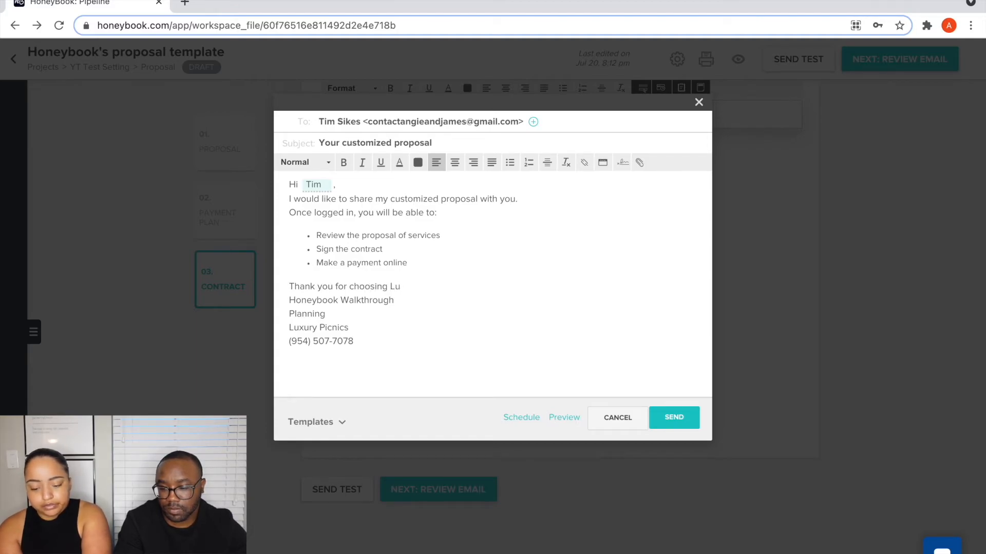
text(xury Picnics!)
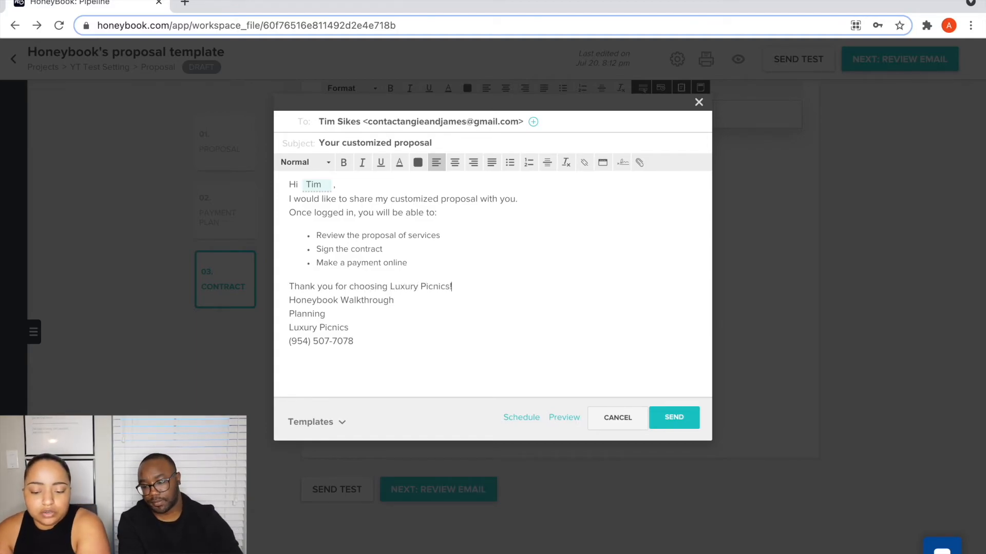
key(Return)
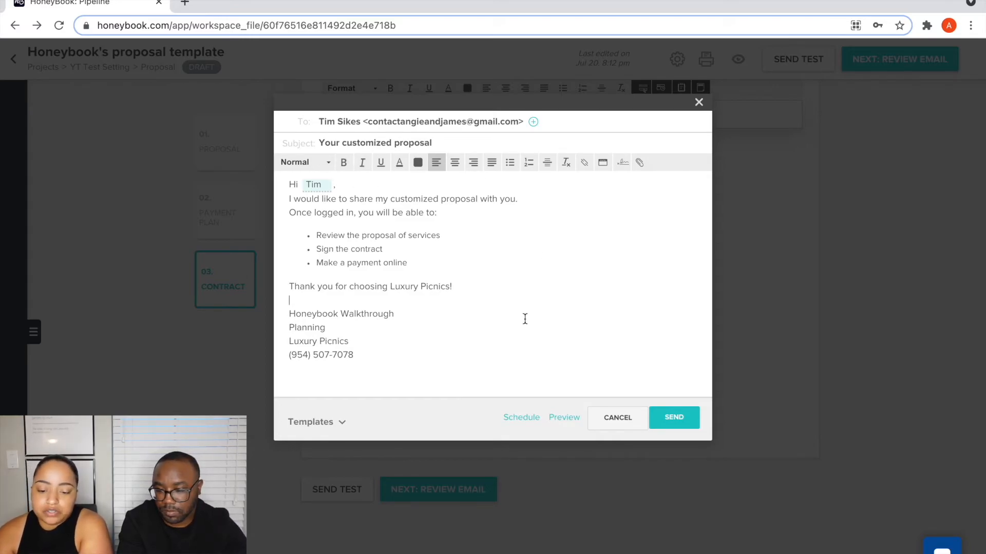
click(562, 420)
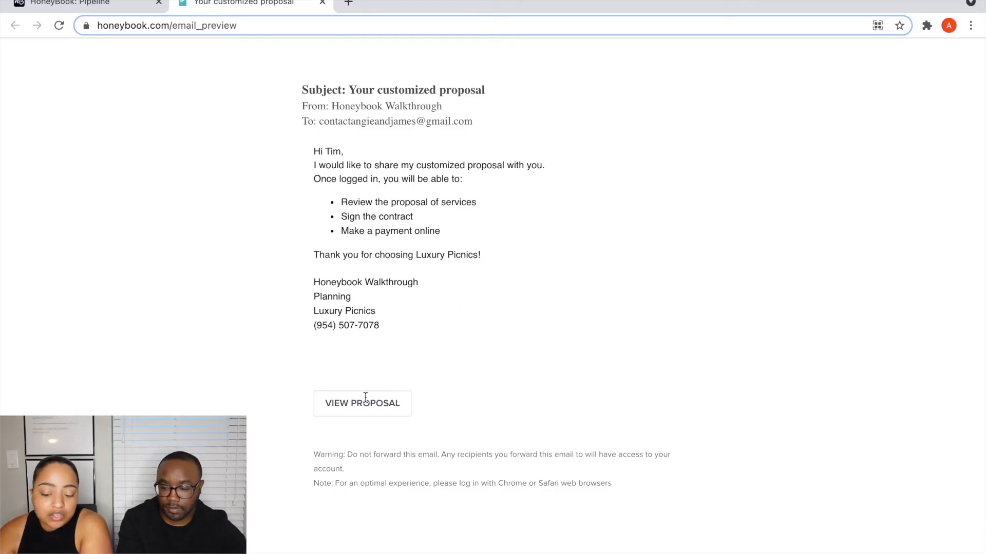
click(322, 3)
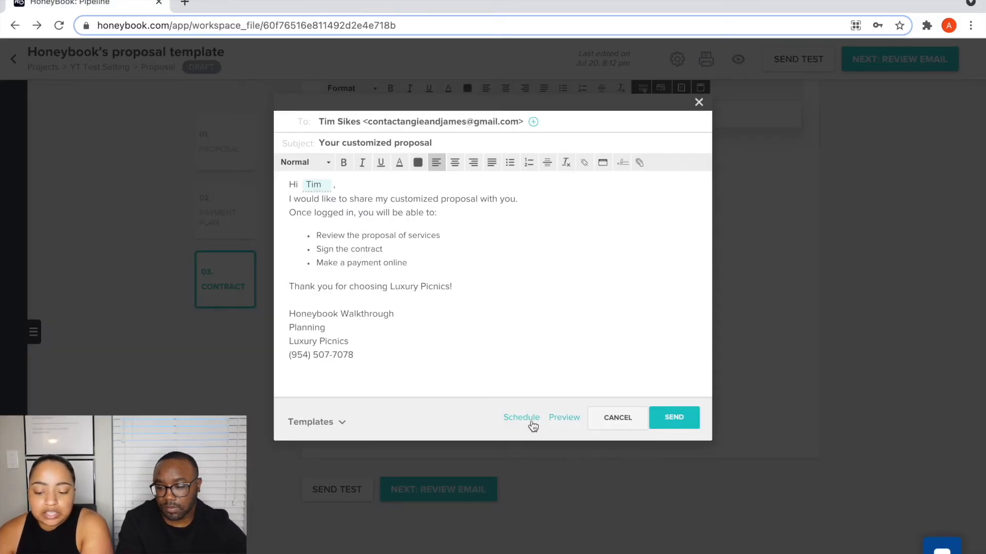
- Schedule the proposal email with a custom send date of Wed, Jul 21, 2021 at 12:45 pm
click(536, 422)
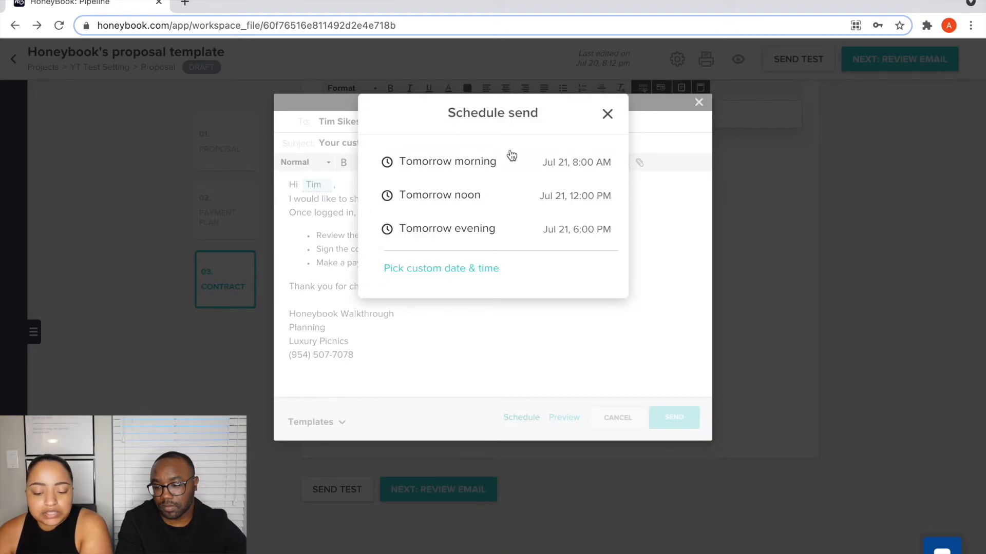
click(445, 277)
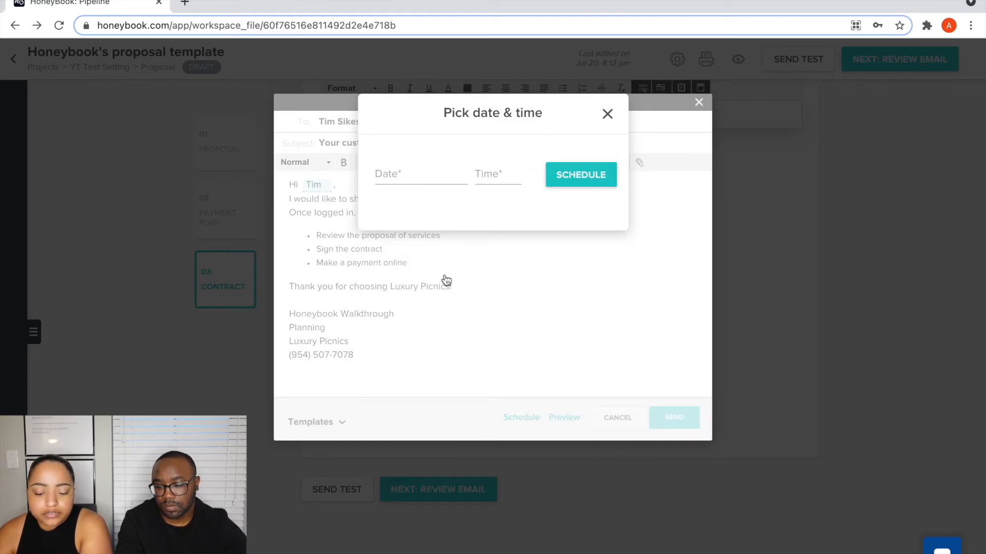
click(422, 180)
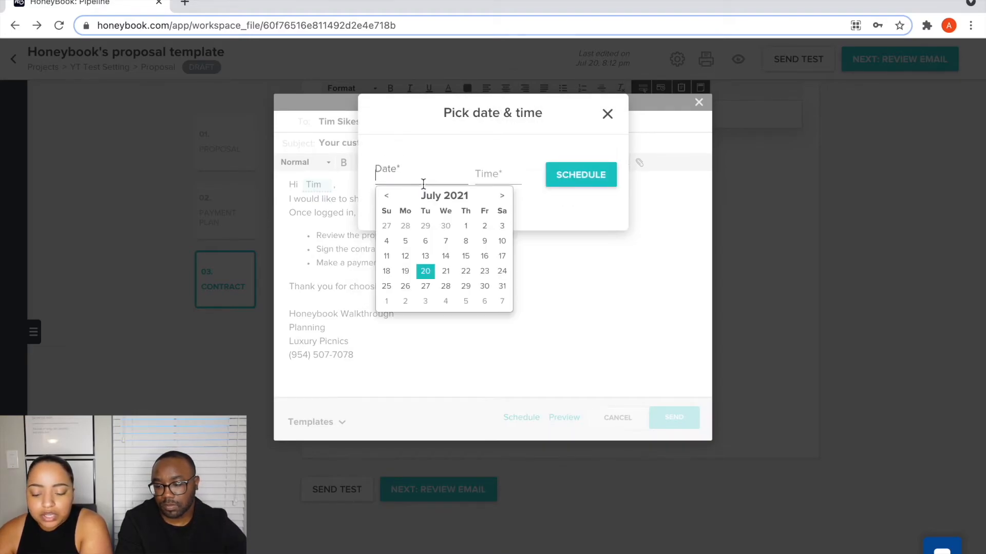
click(446, 275)
click(494, 175)
click(502, 198)
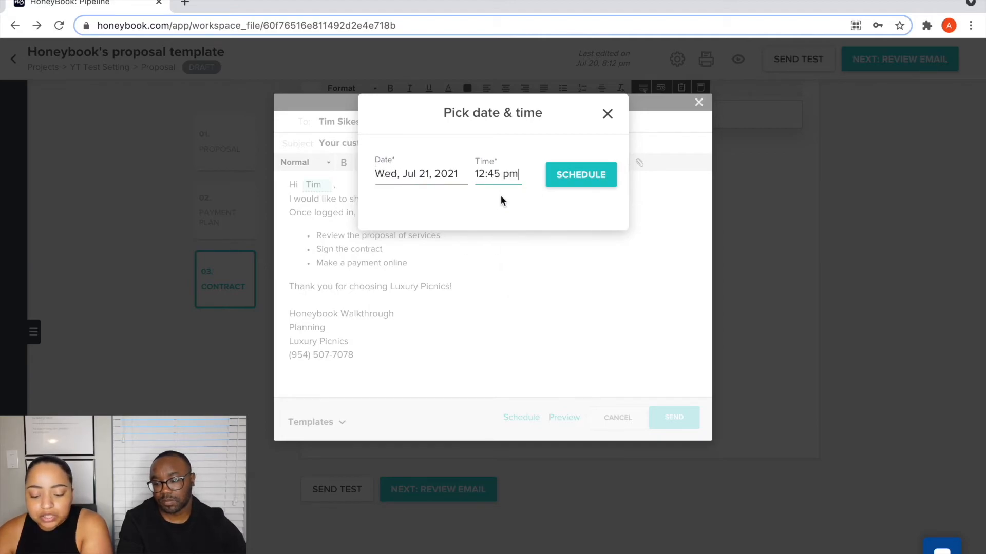
click(570, 178)
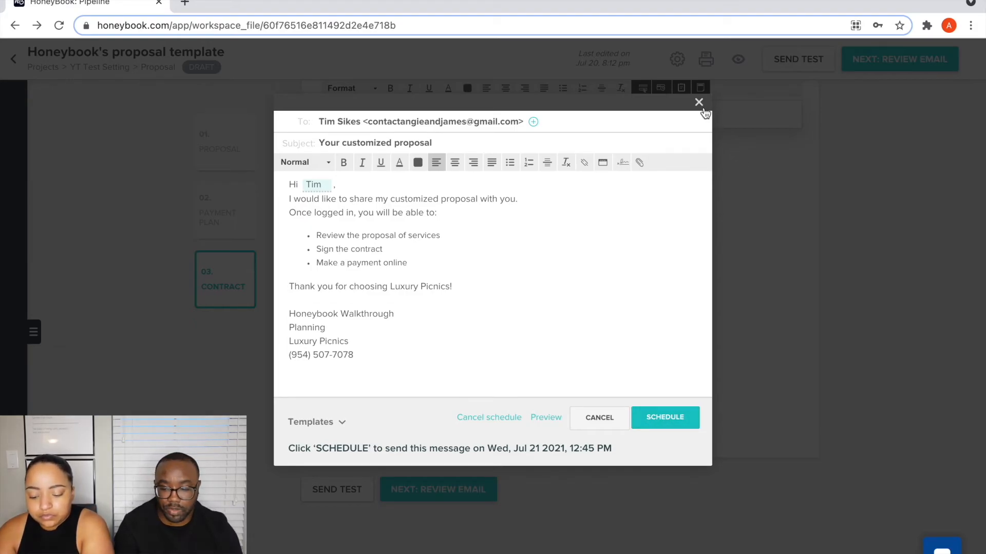
- Discard the scheduled email draft and send the default "Your customized proposal" email to the client immediately
click(699, 104)
click(465, 489)
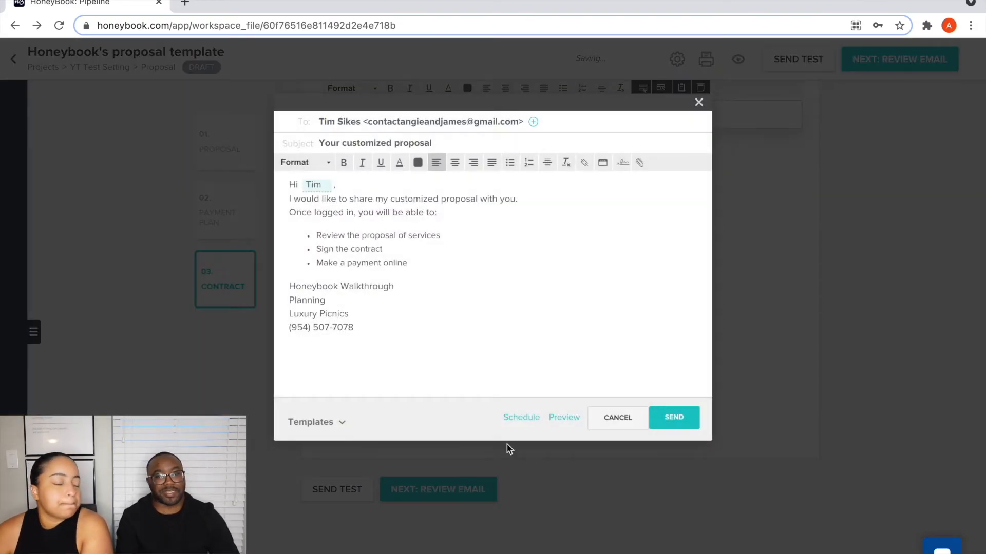
click(675, 418)
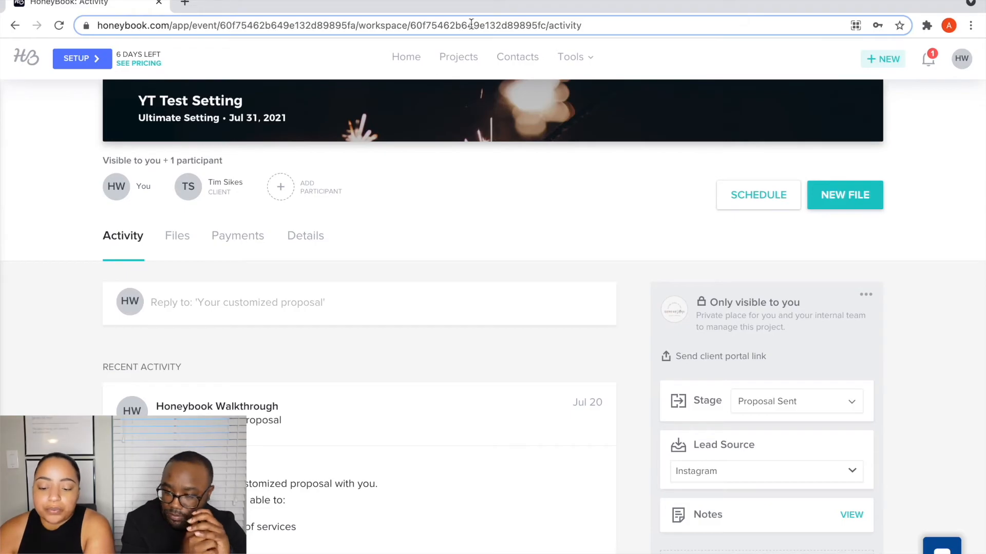
- Check the project pipeline stages and open the YT Test Setting project from the Proposal Signed stage
click(453, 60)
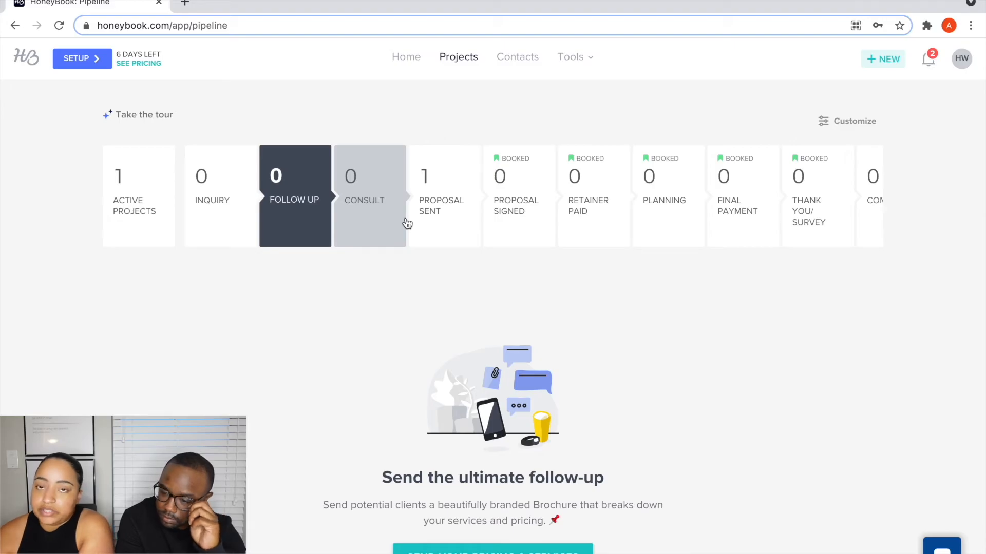
click(406, 58)
click(446, 61)
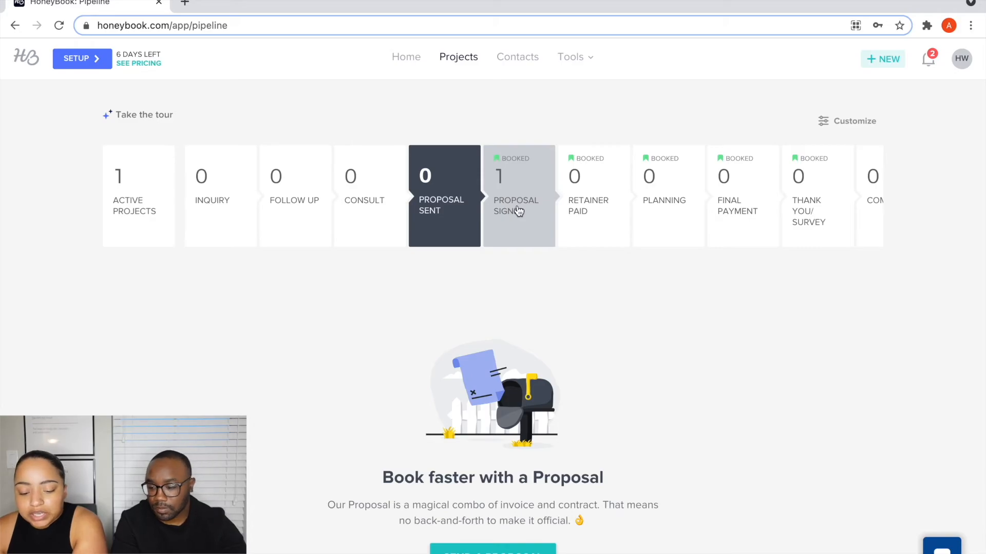
click(519, 212)
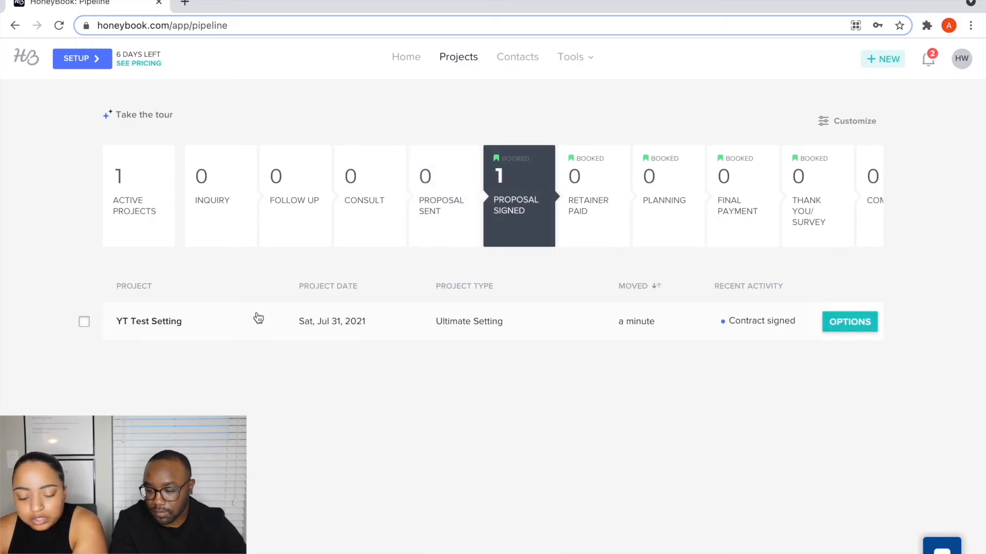
click(580, 328)
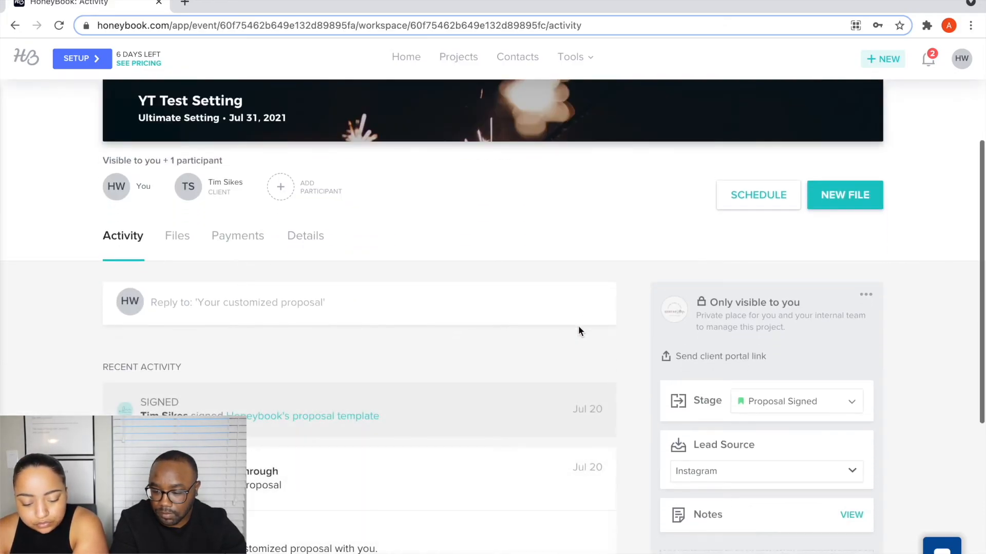
- Open the signed proposal from the project's activity and countersign its contract with a hand-drawn signature
scroll(578, 332, down, 6)
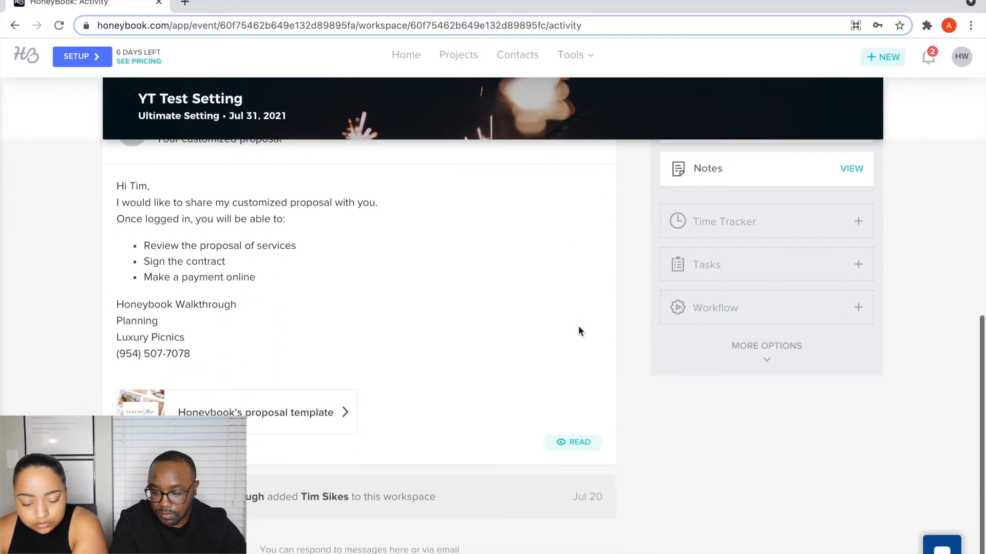
click(337, 415)
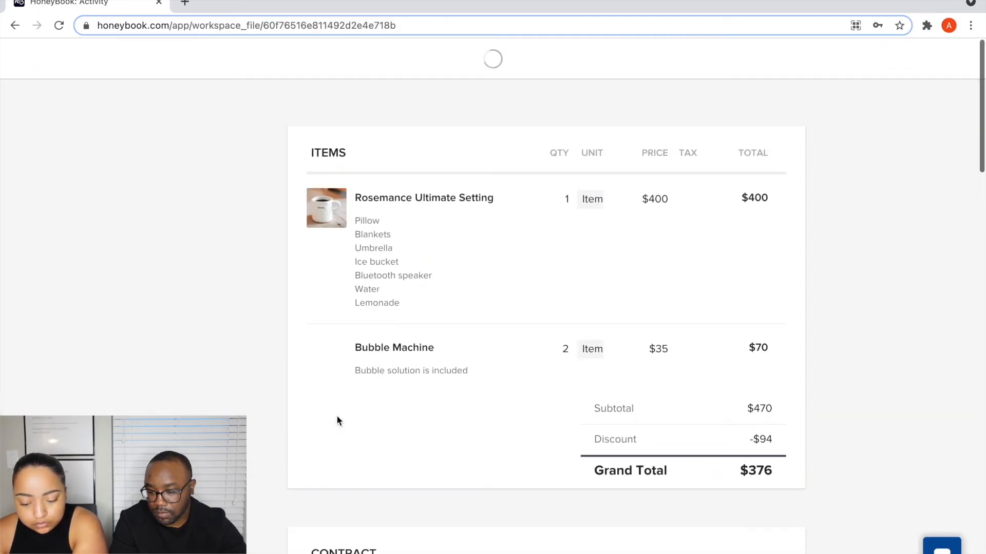
scroll(337, 415, down, 20)
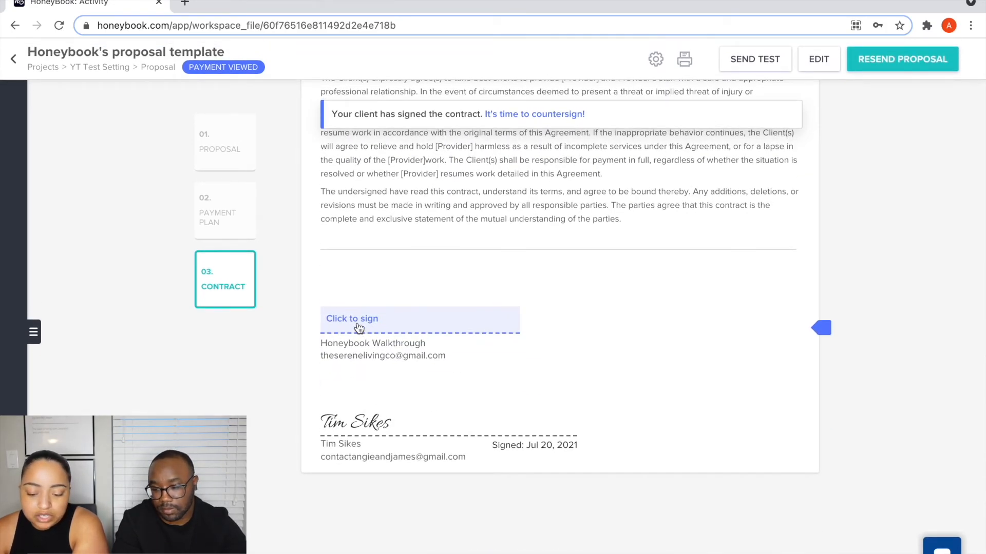
click(358, 328)
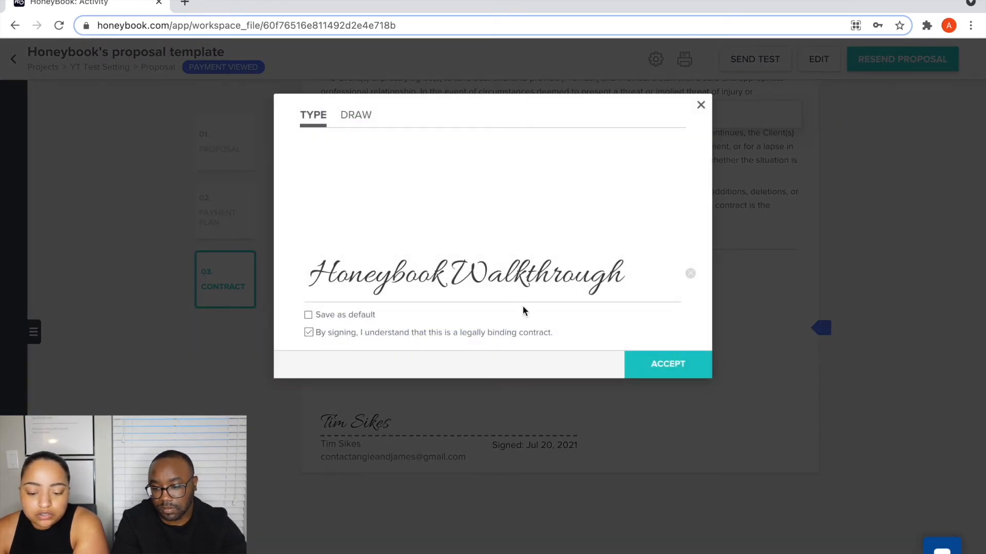
click(360, 119)
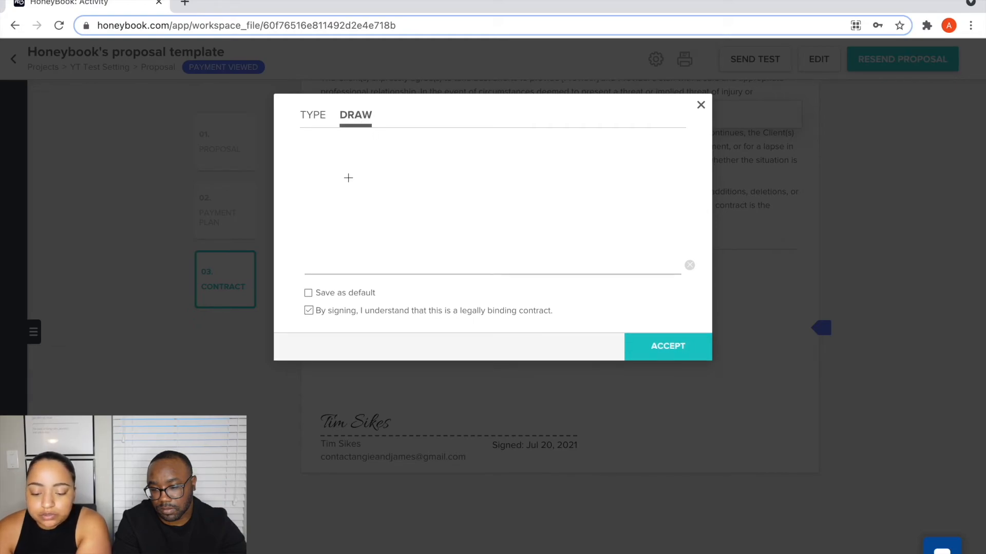
mouse_move(348, 177)
mouse_down()
mouse_move(356, 169)
mouse_move(412, 231)
mouse_move(673, 200)
mouse_move(597, 215)
mouse_move(373, 104)
mouse_move(221, 104)
mouse_move(247, 257)
mouse_move(376, 222)
mouse_move(613, 480)
mouse_move(983, 134)
mouse_move(981, 218)
mouse_up()
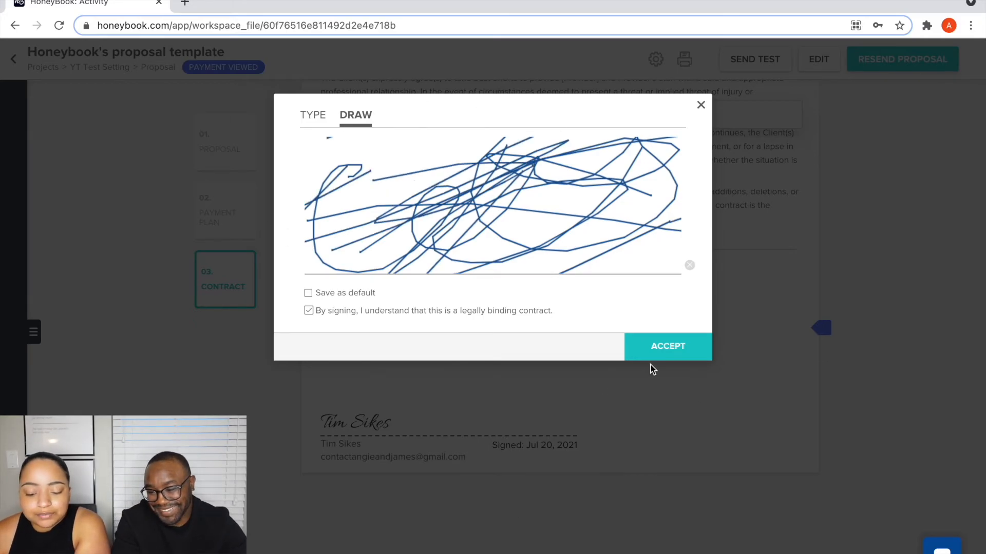
click(665, 358)
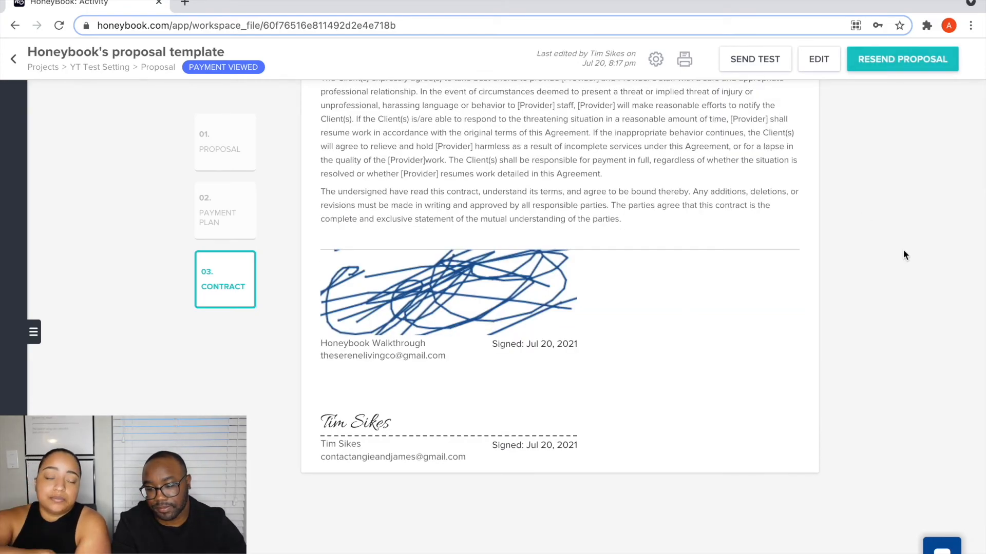
drag(905, 255, 424, 219)
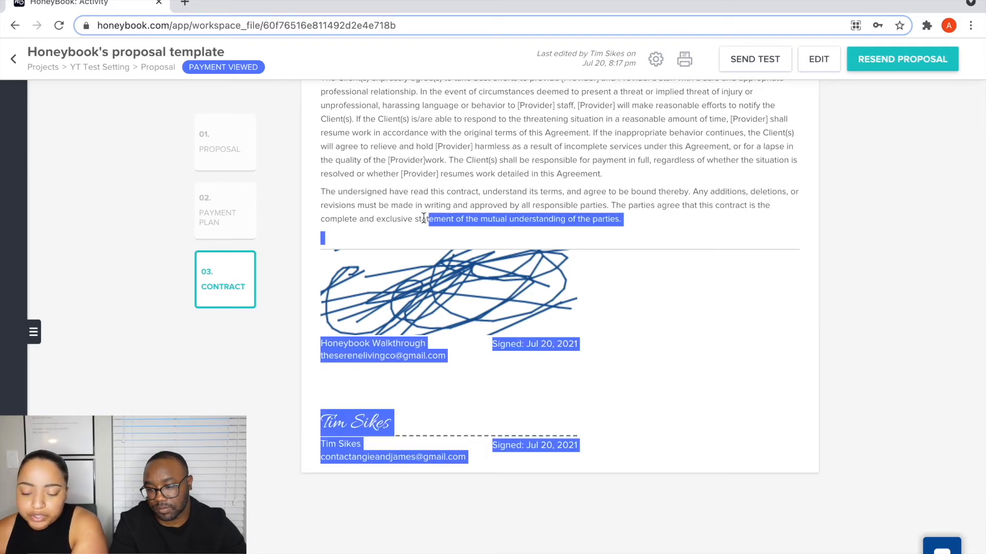
click(898, 332)
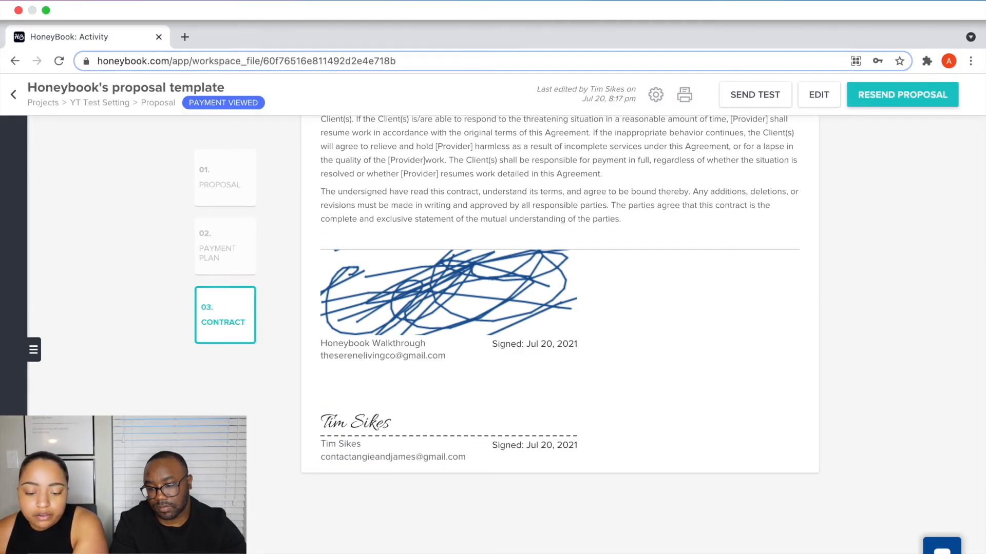
- Check the project's stage in the pipeline after countersigning and reopen the YT Test Setting project
click(12, 99)
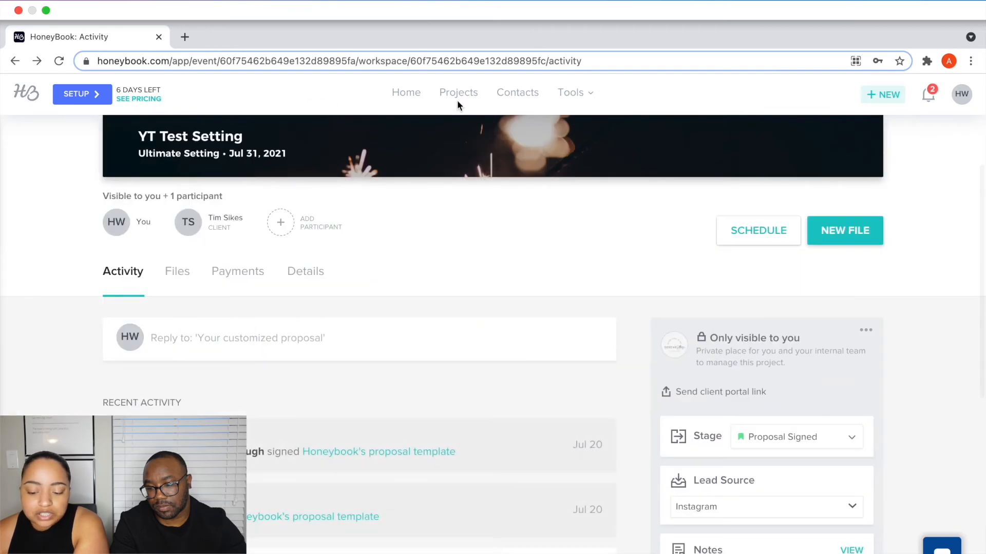
click(466, 97)
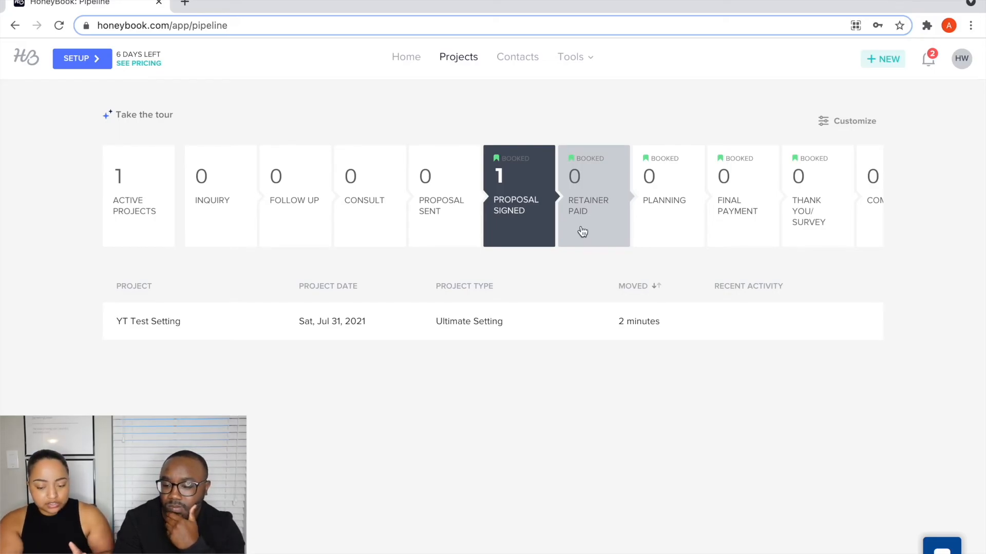
click(429, 322)
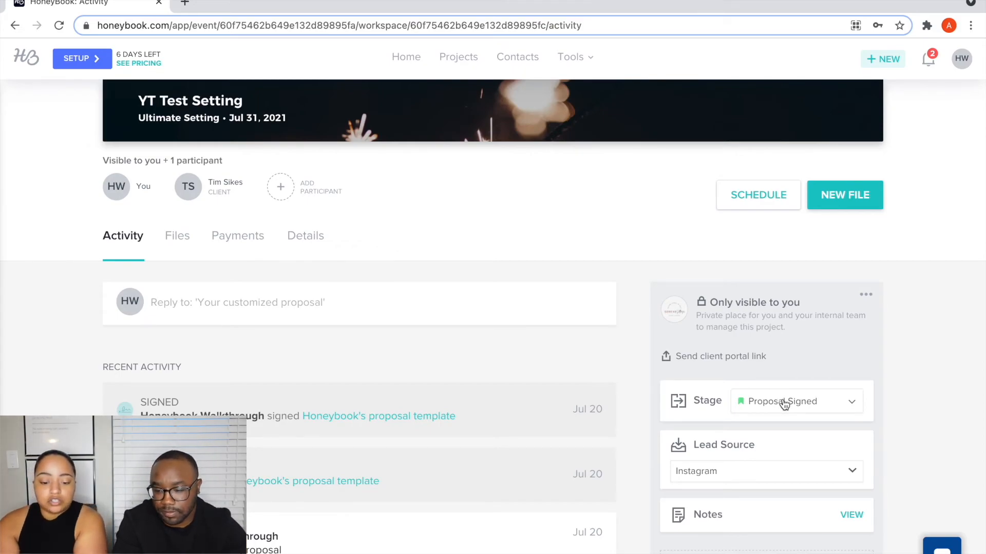
- Mark the project's $188 payment scheduled for Jul 21, 2021 as paid in cash on that date
click(244, 251)
scroll(436, 343, down, 1)
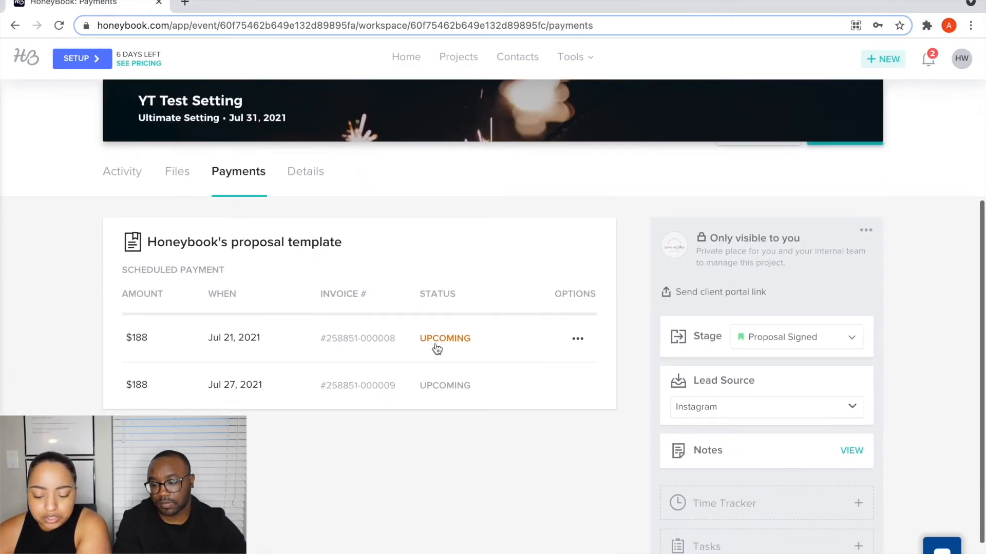
click(578, 342)
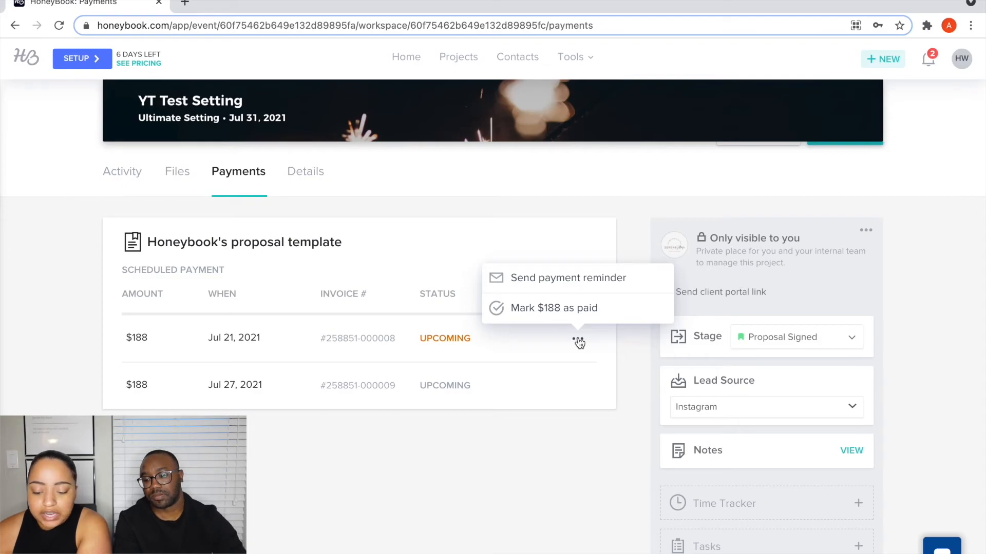
click(545, 312)
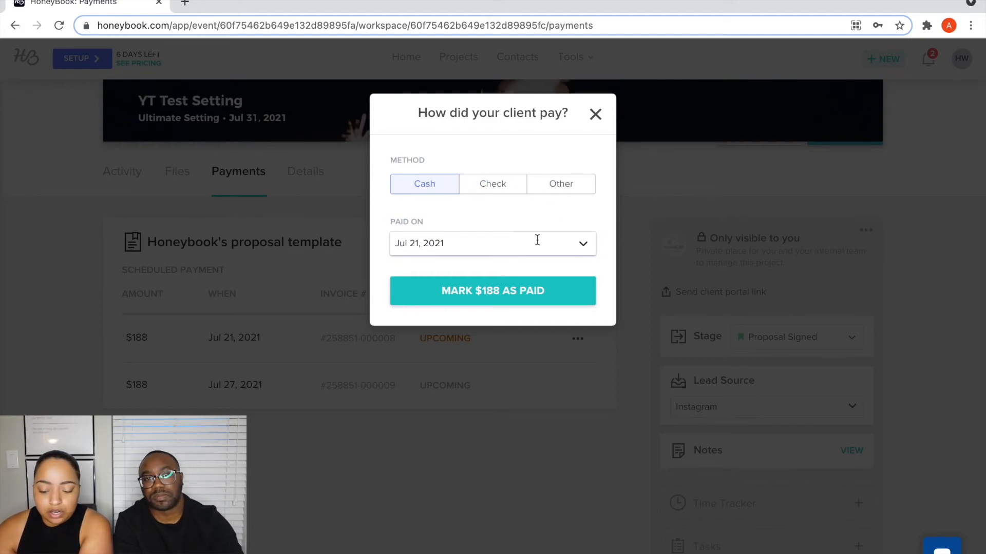
click(525, 287)
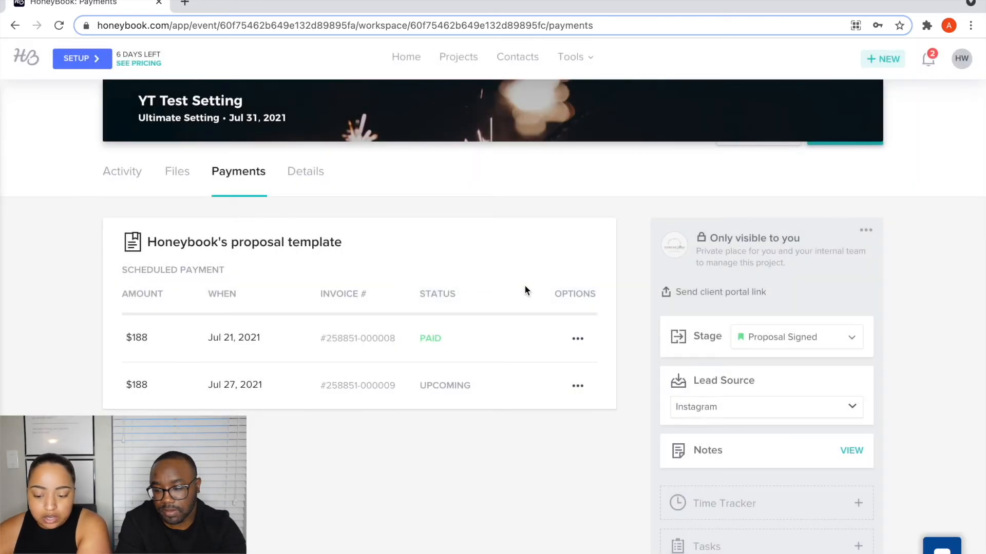
- Check the Retainer Paid stage of the project pipeline and open the YT Test Setting project from it
scroll(517, 214, up, 7)
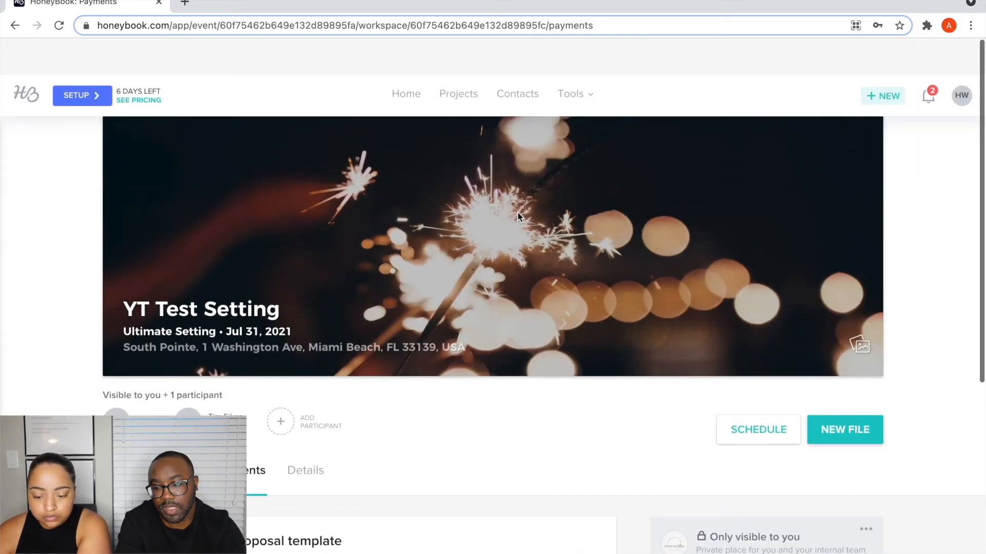
click(410, 58)
click(461, 60)
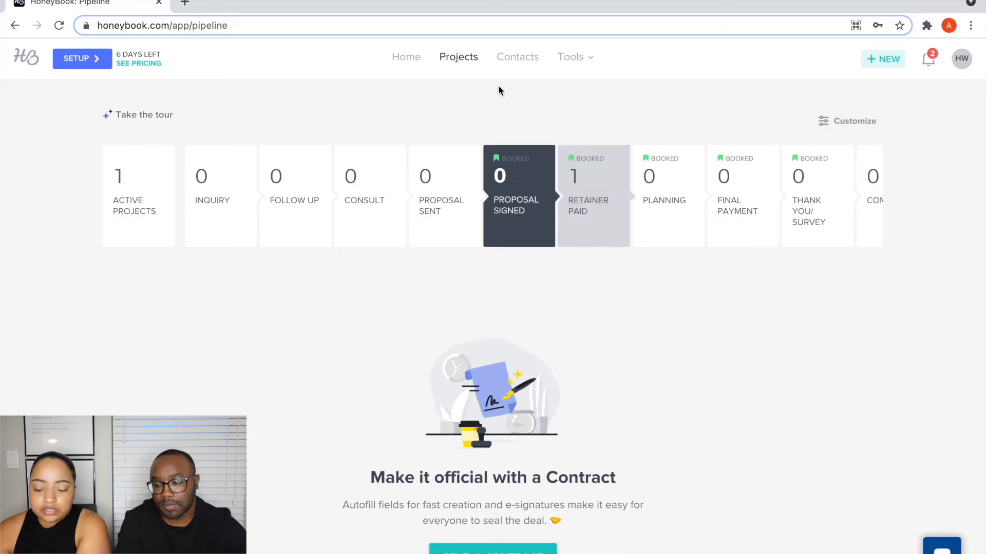
click(573, 215)
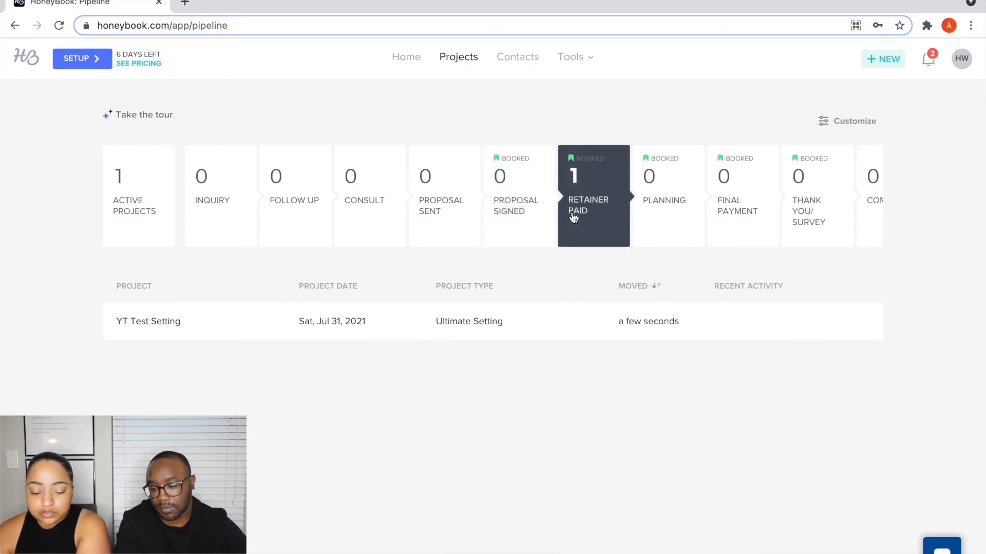
click(372, 325)
- Mark the second $188 payment as paid in cash on Jul 27, 2021
scroll(372, 325, down, 1)
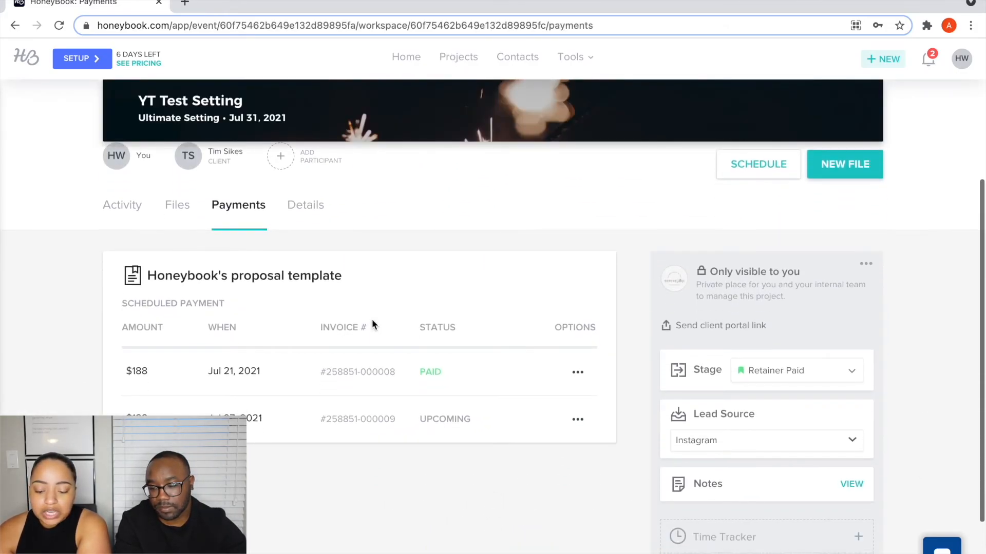
click(577, 420)
click(556, 386)
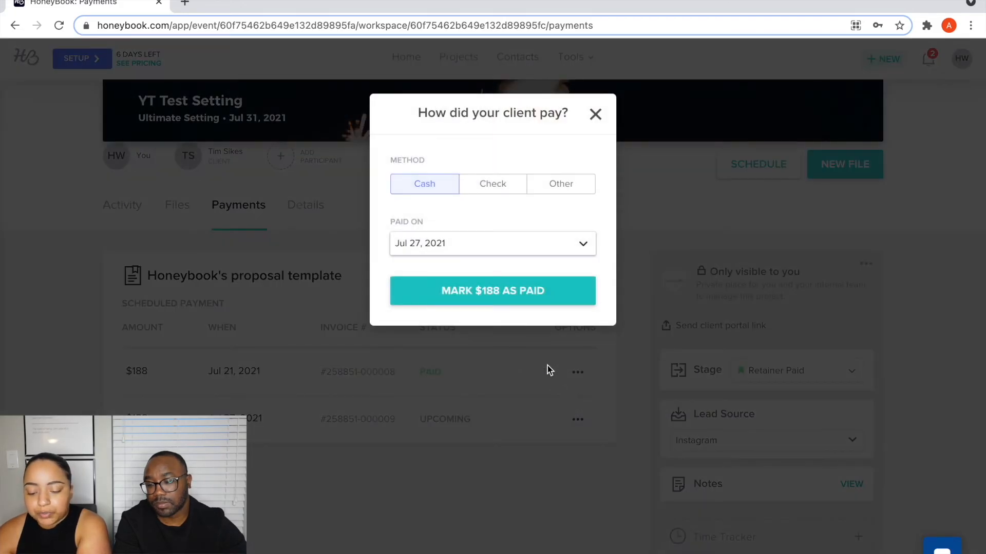
click(527, 303)
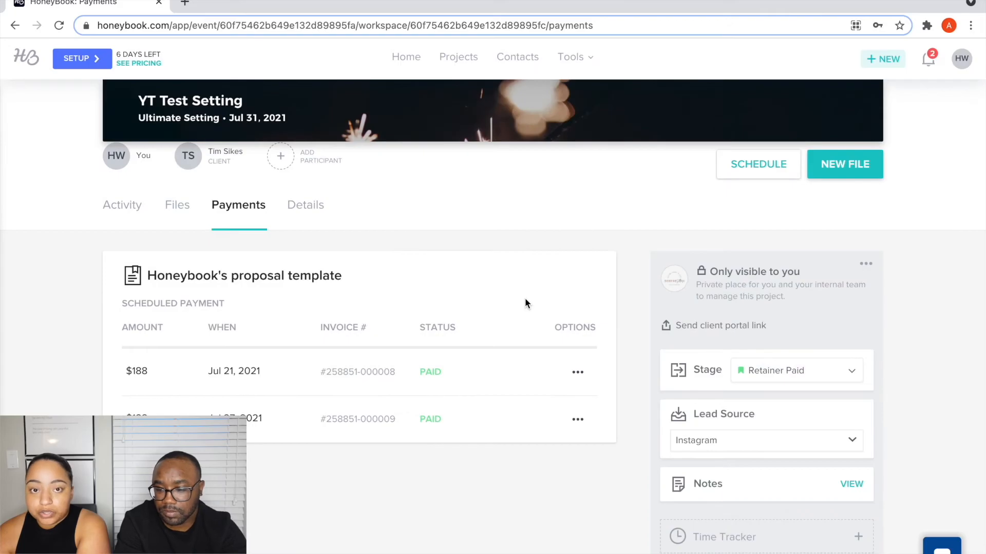
- Check the Planning stage of the project pipeline and open the YT Test Setting project from it
click(459, 57)
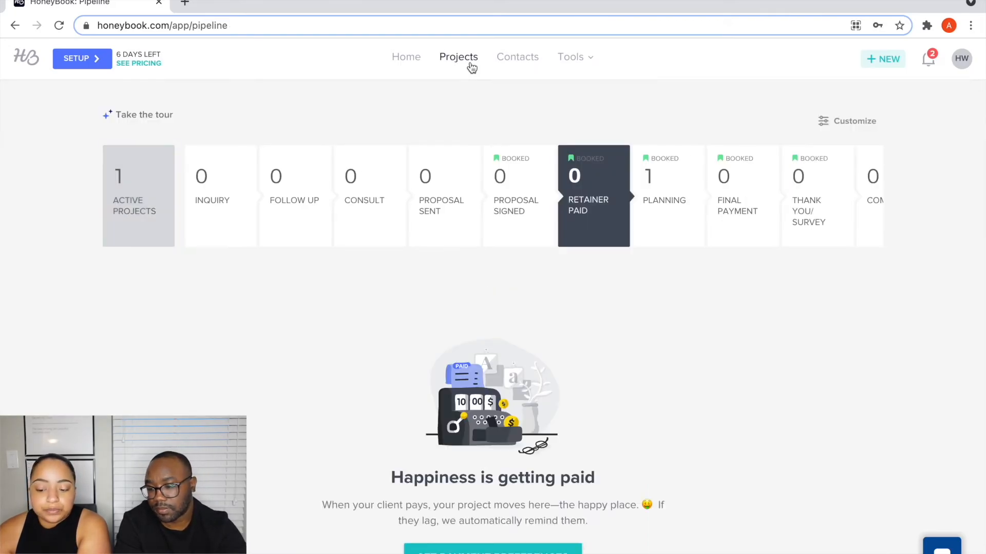
scroll(667, 297, down, 1)
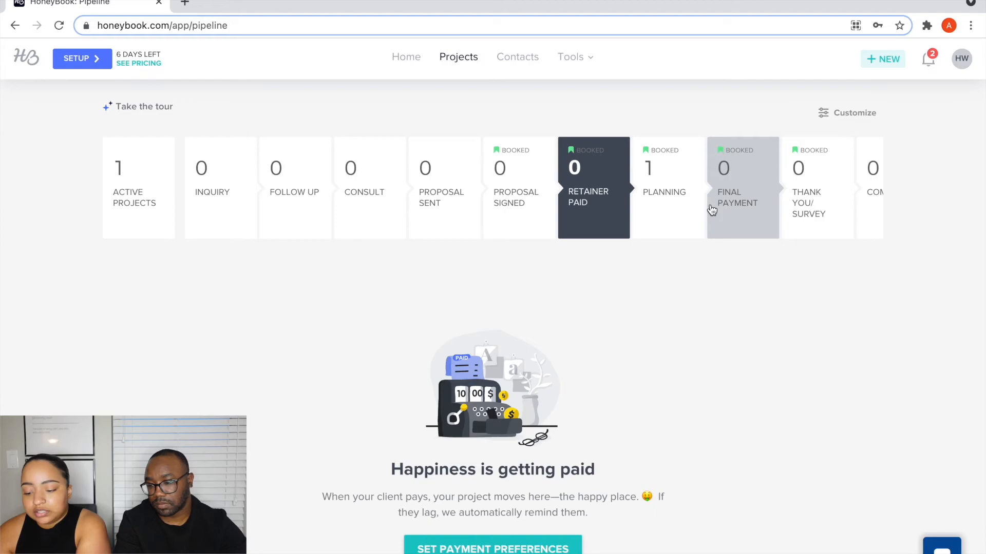
click(674, 211)
click(519, 314)
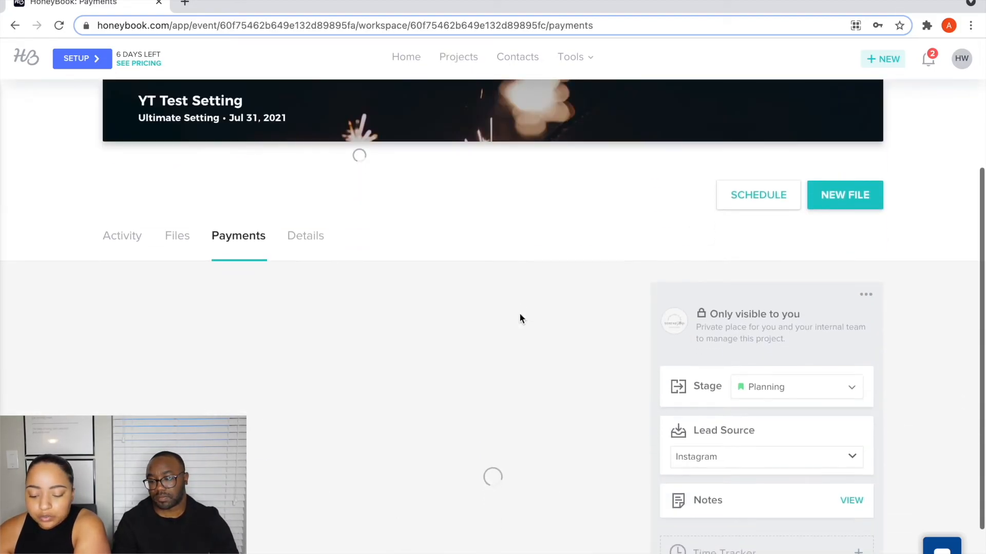
- Move the project to the Thank You/ Survey stage and then on to Completed
click(758, 408)
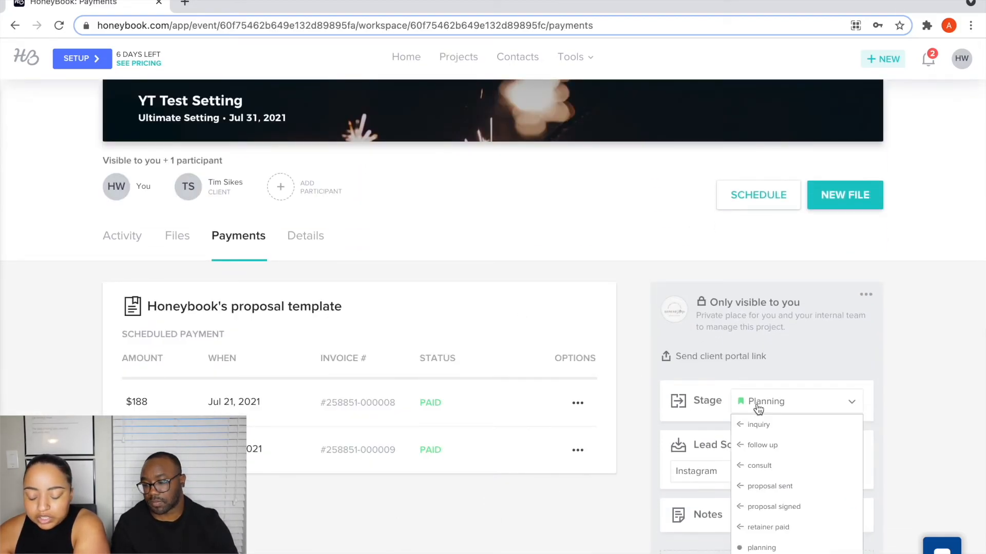
scroll(765, 442, down, 2)
click(774, 498)
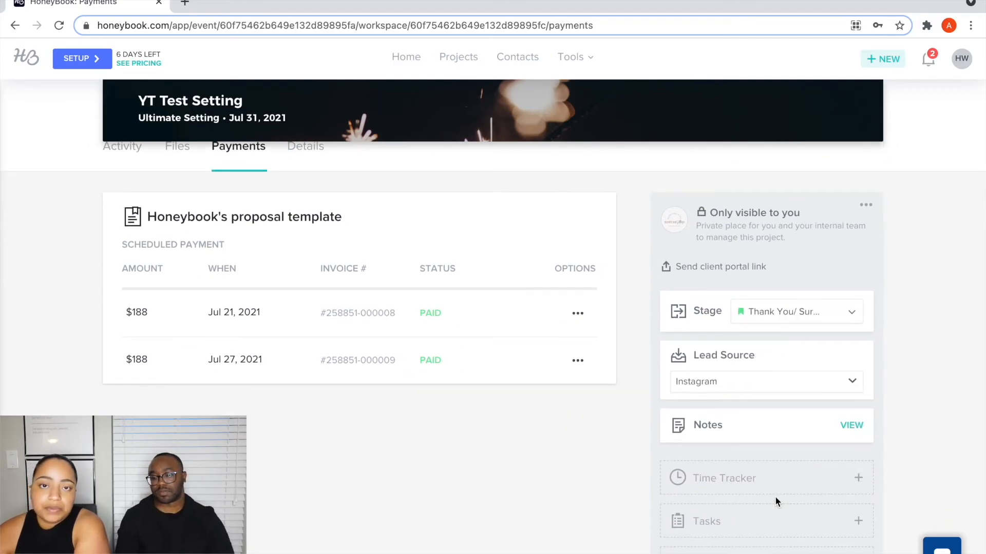
click(853, 315)
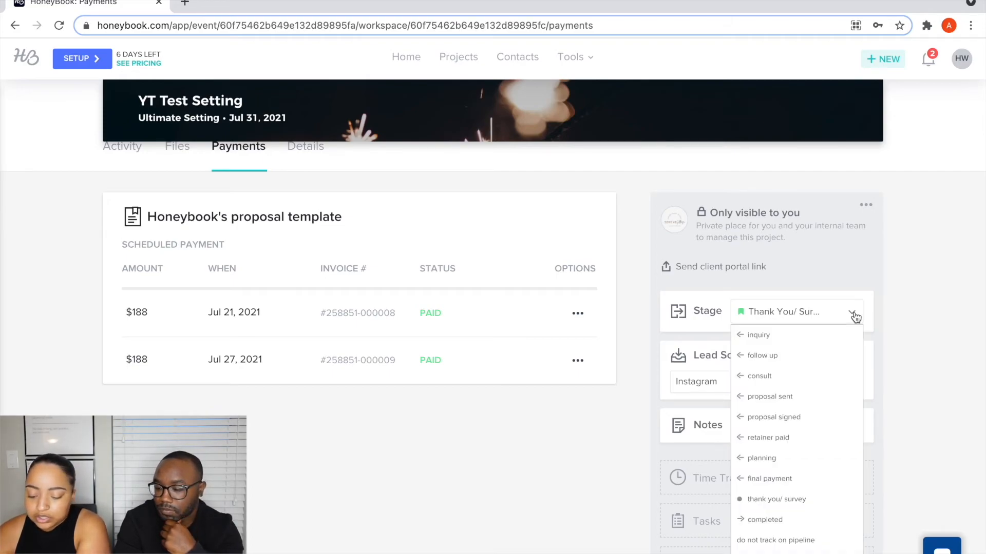
scroll(831, 399, down, 2)
click(806, 455)
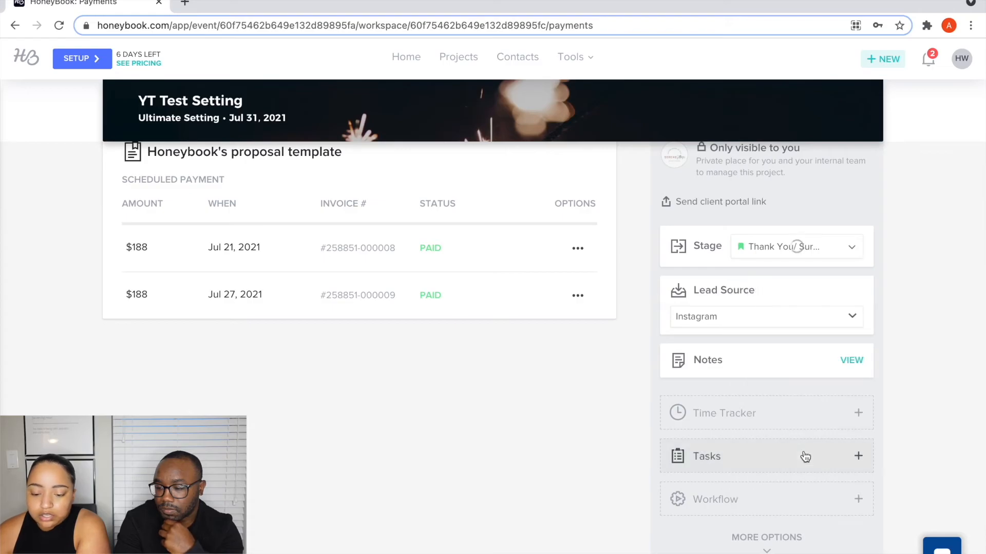
- Return to the project pipeline and examine its final stages, including Completed and Archived
scroll(904, 310, up, 6)
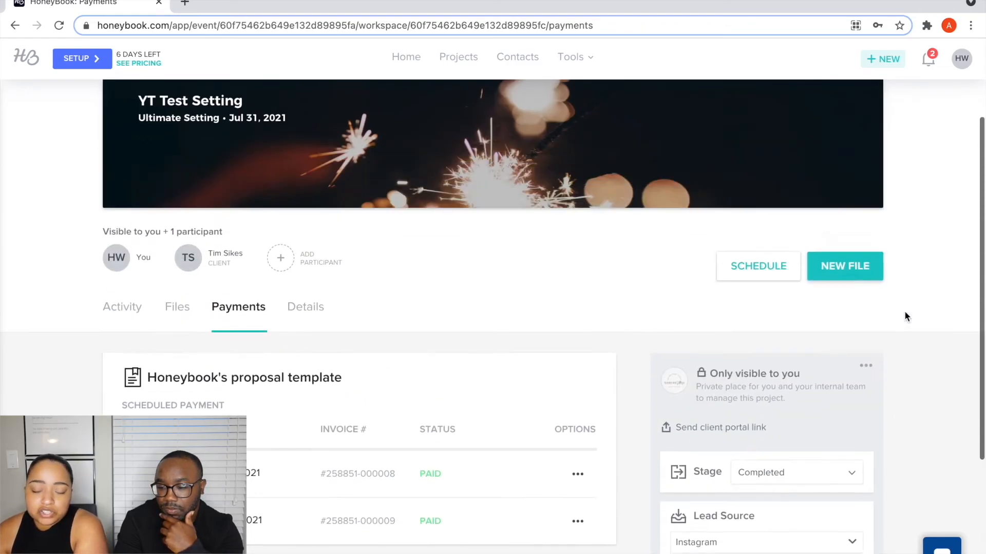
click(466, 61)
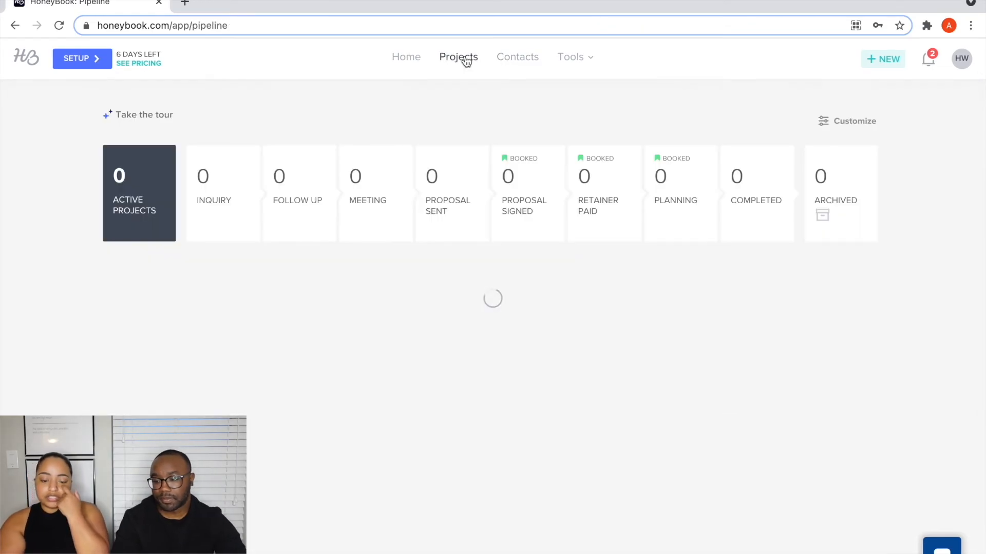
scroll(590, 195, right, 3)
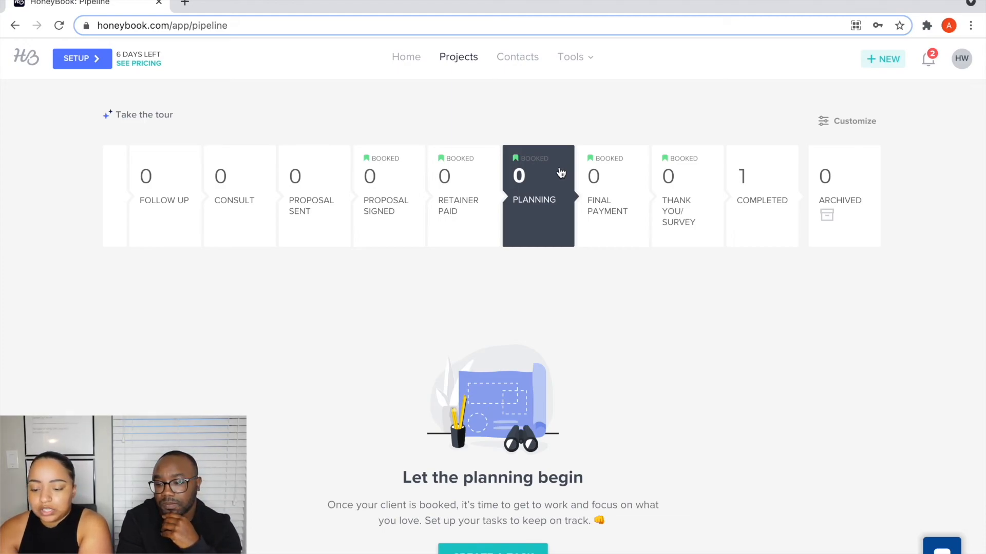
- Open the bookkeeping expenses and add a blank new expense entry
mouse_move(577, 61)
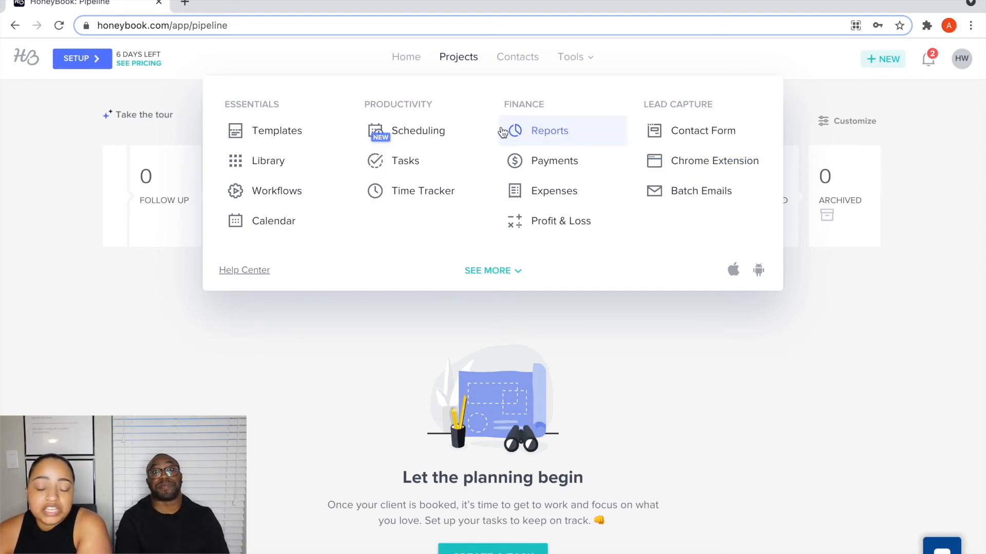
click(544, 202)
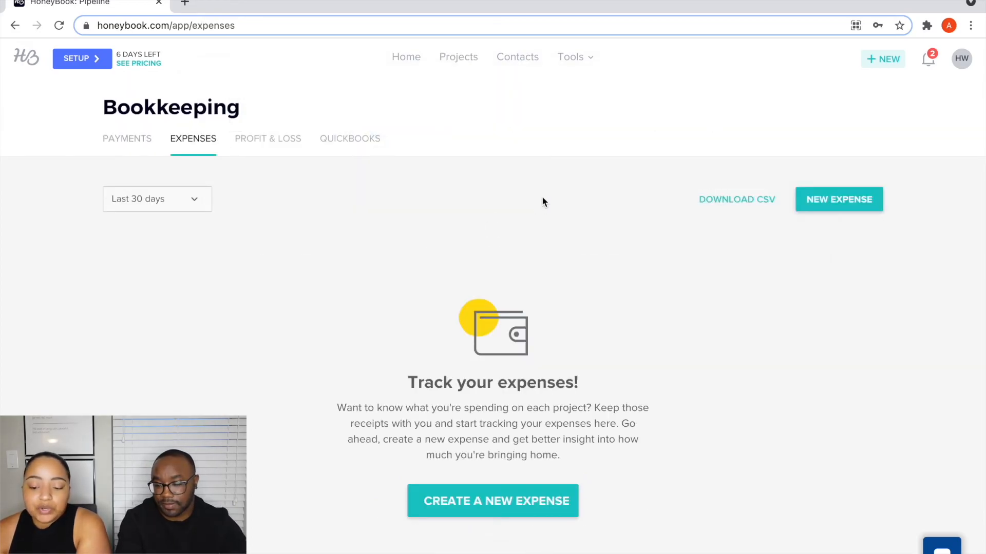
click(804, 198)
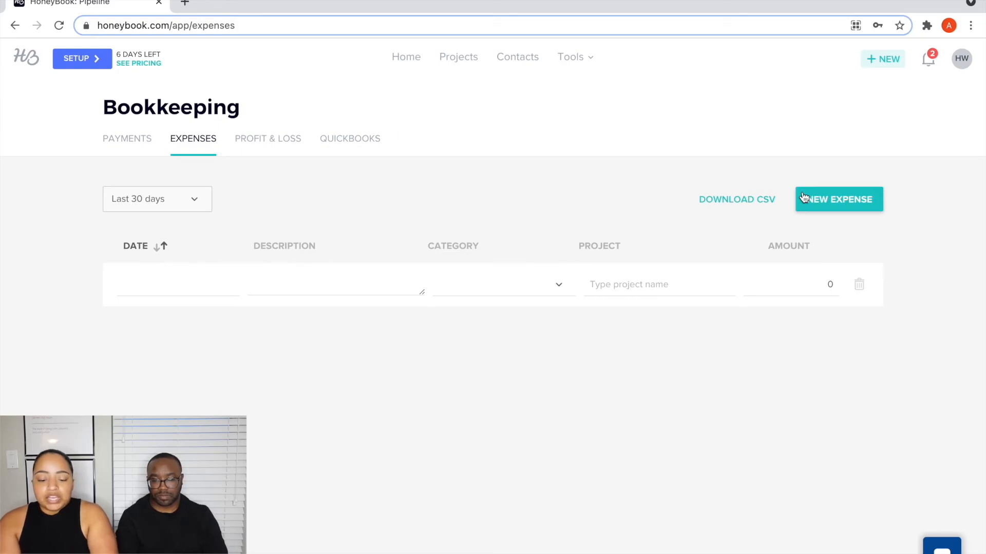
- Date the new expense Jul 20, 2021 and describe it as "Homegoods- Candle Holders"
click(193, 283)
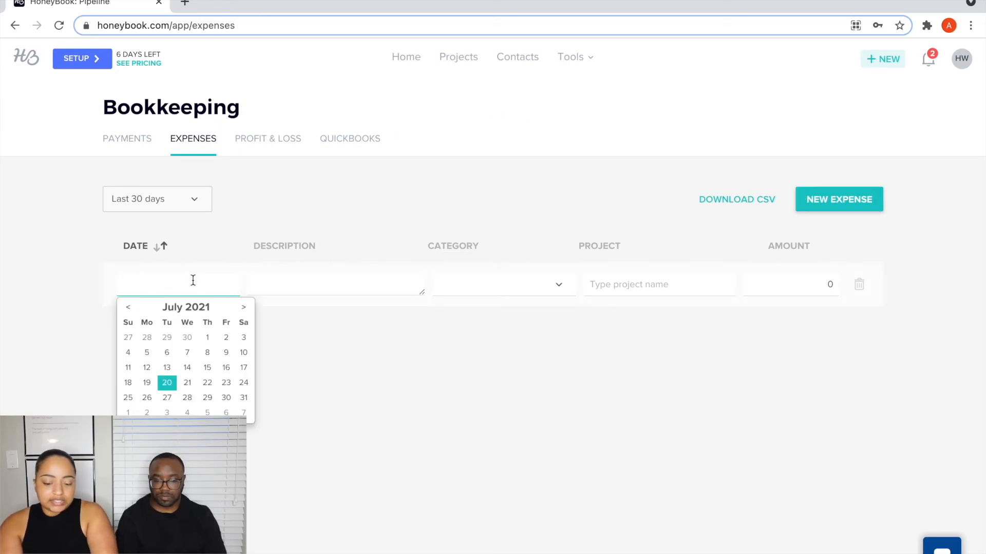
click(169, 382)
click(299, 284)
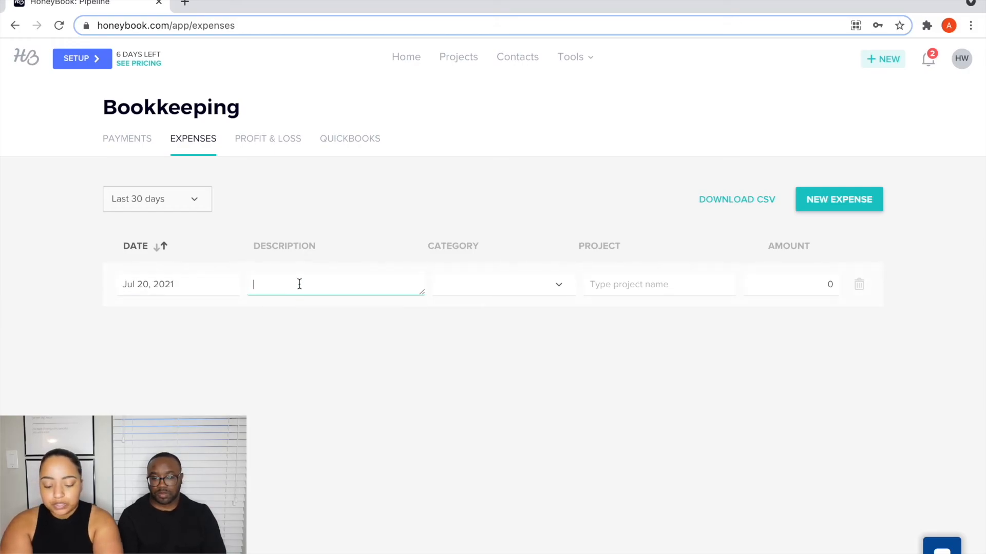
text(Homegood)
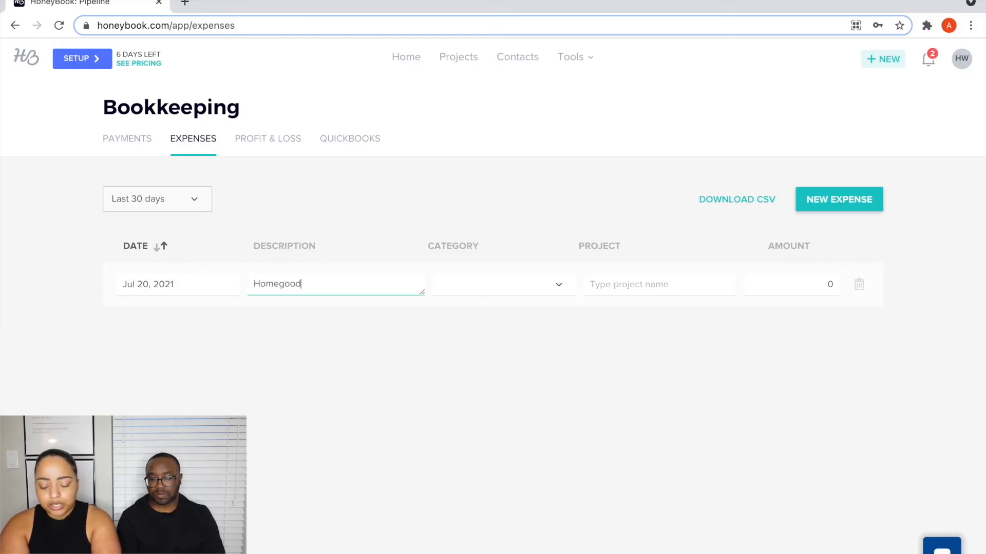
text(s- Candl)
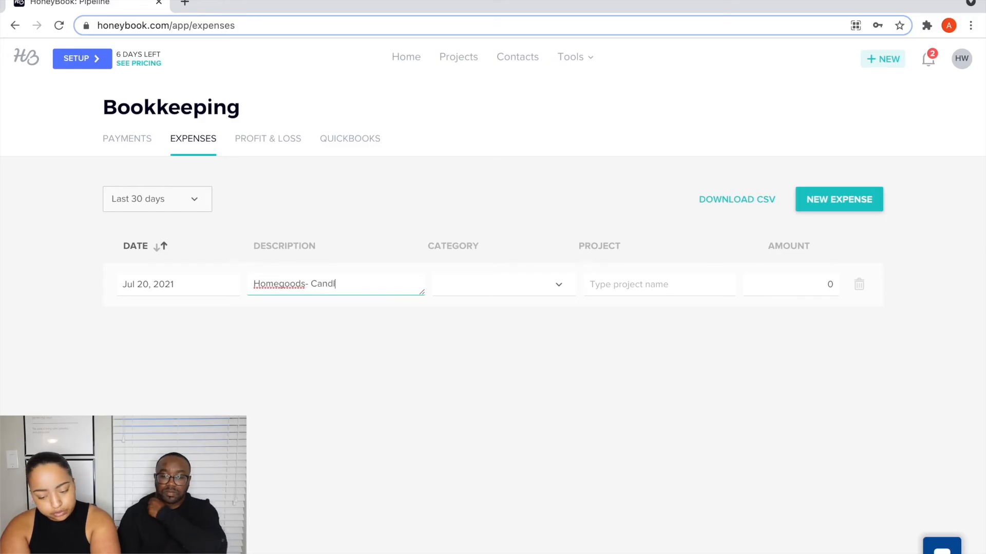
text(e Holders)
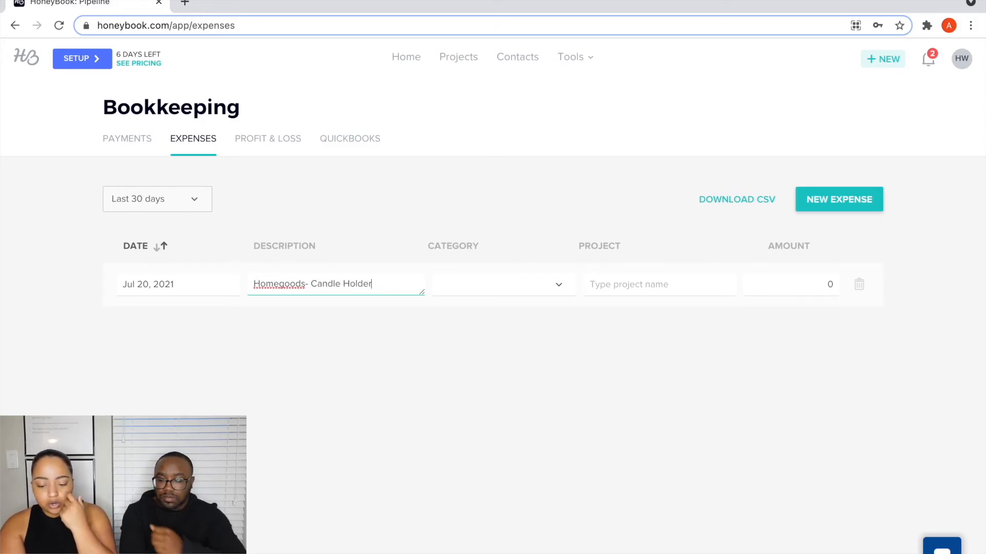
- Assign the candle holders expense to the Small equipment category
click(491, 291)
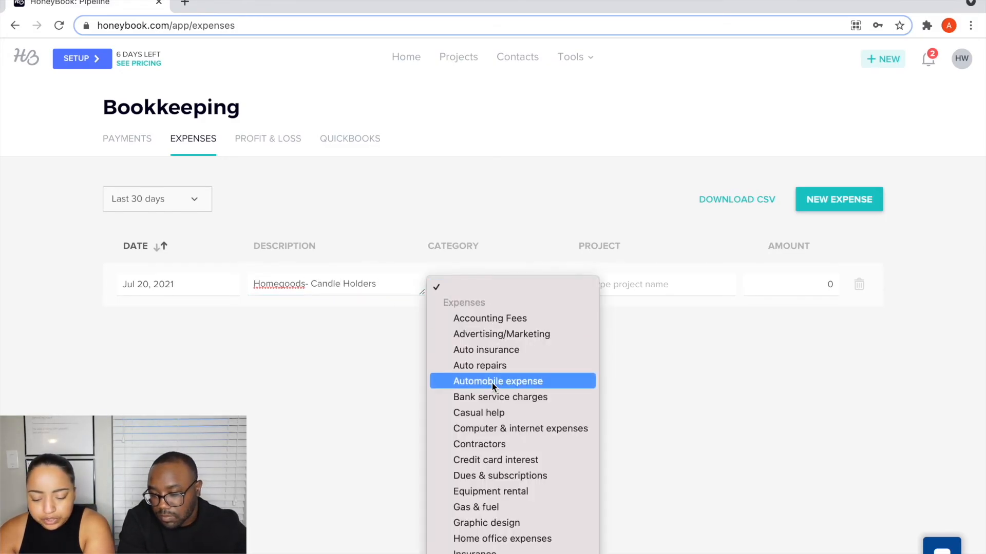
scroll(492, 383, down, 7)
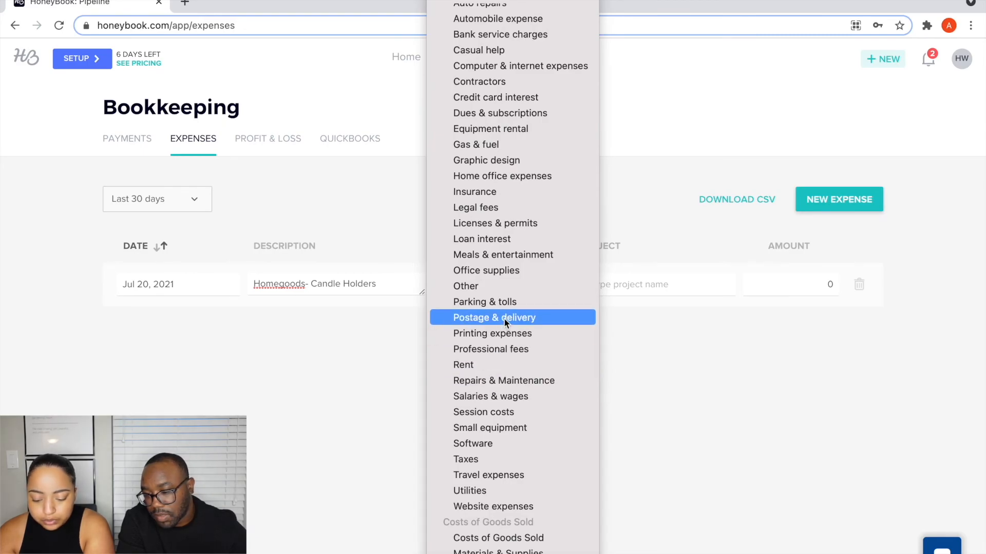
scroll(504, 318, up, 3)
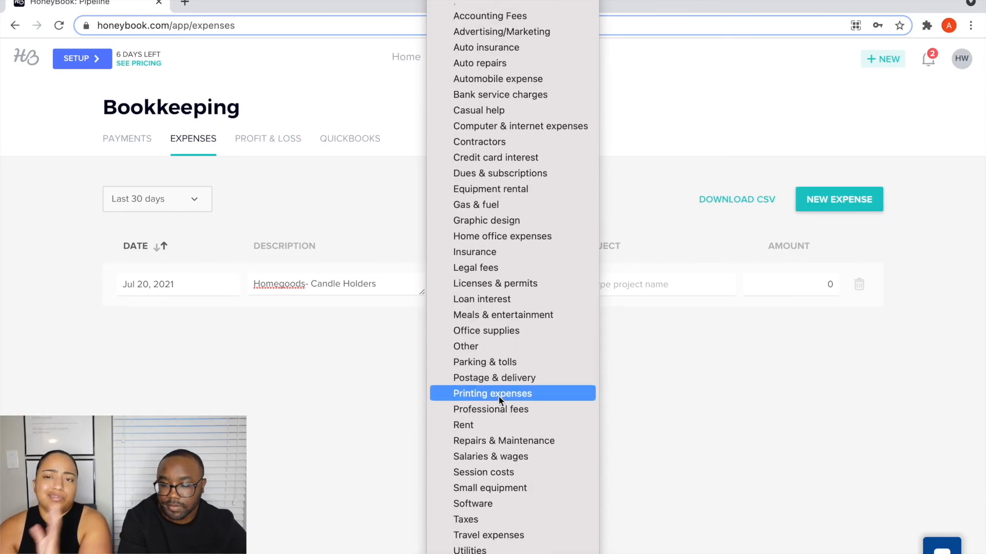
click(506, 492)
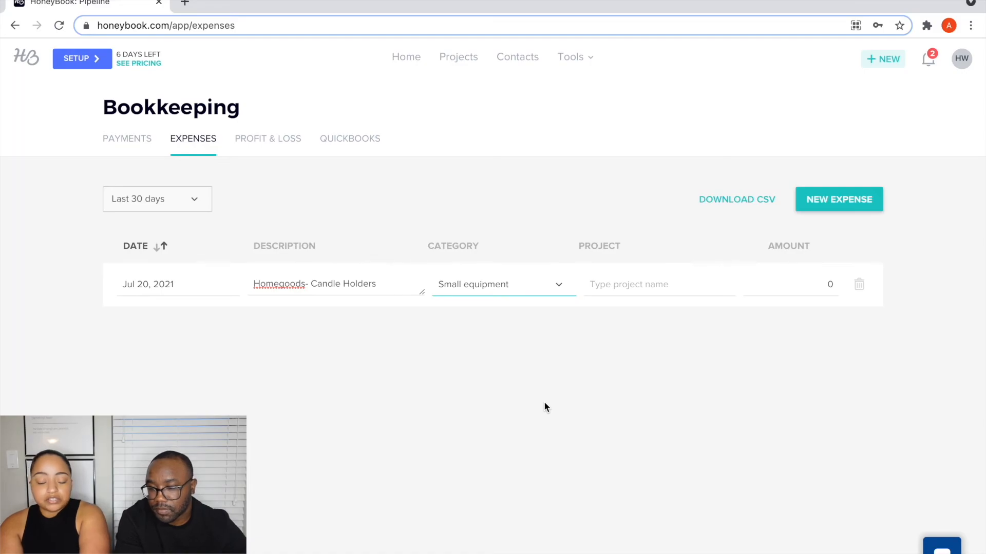
- Link the expense to the YT Test Setting project, set its amount to 100 and save the entry
click(620, 291)
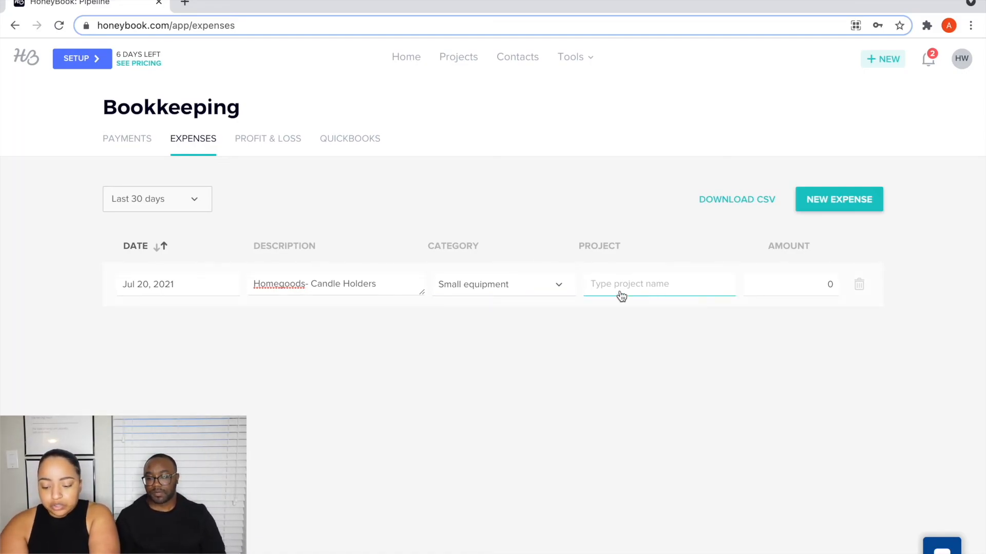
text(yt)
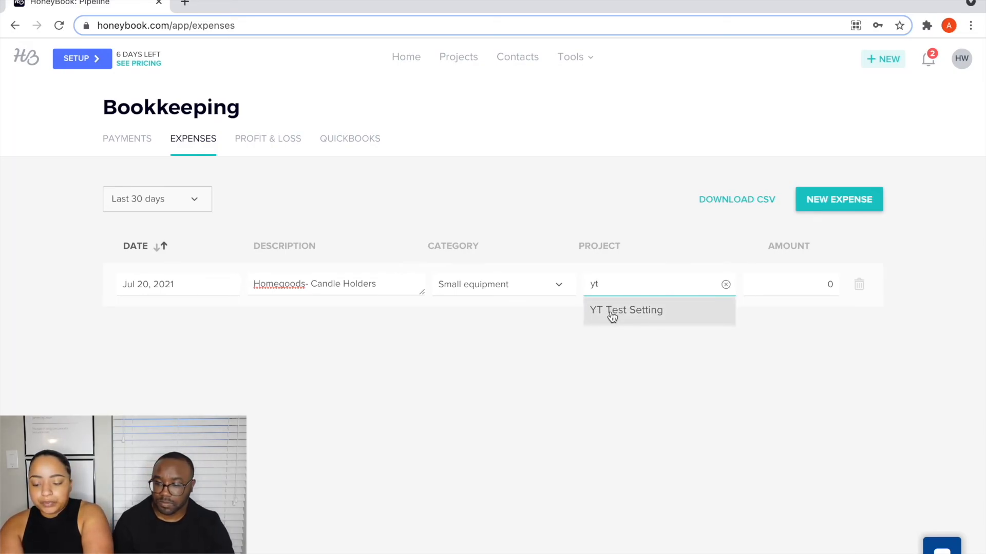
click(612, 314)
click(820, 286)
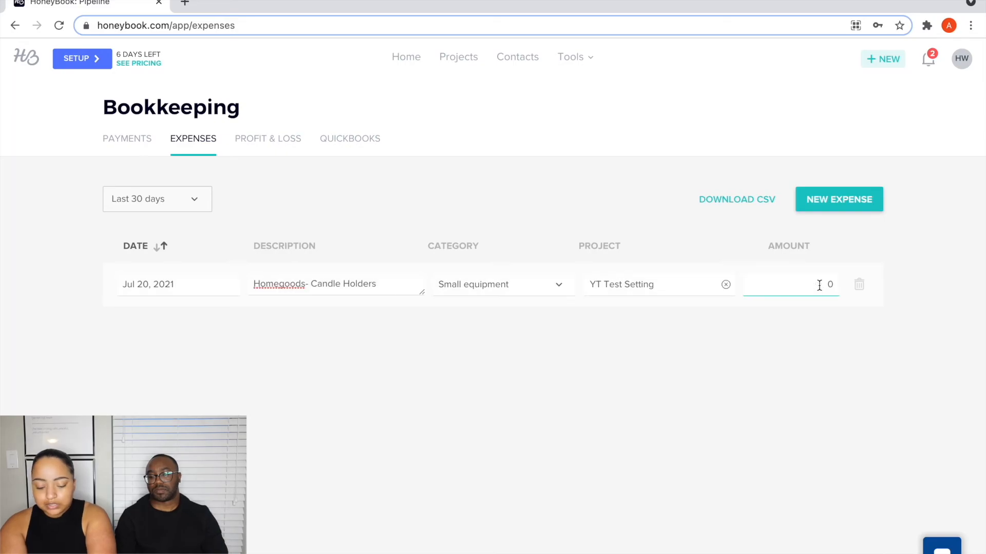
key(BackSpace)
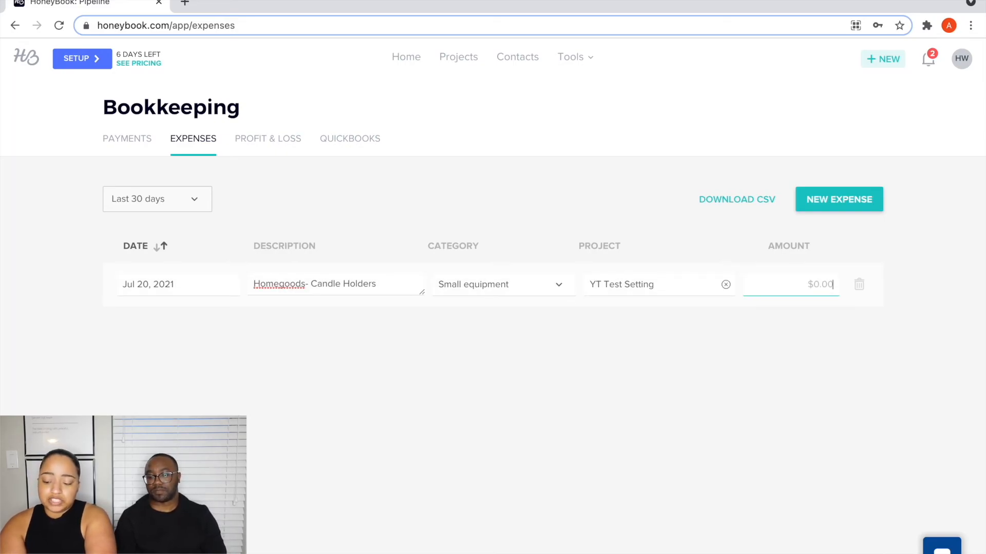
text(100)
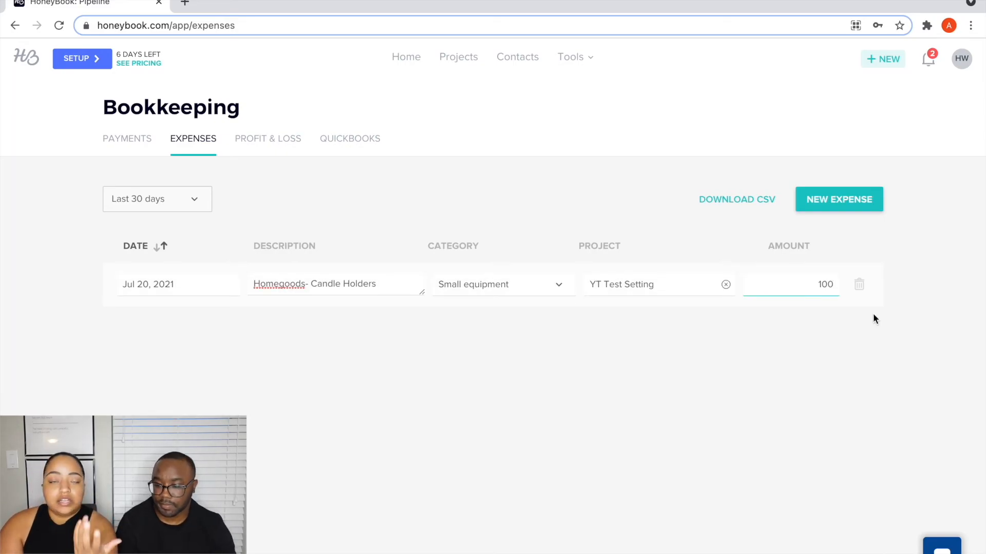
click(874, 318)
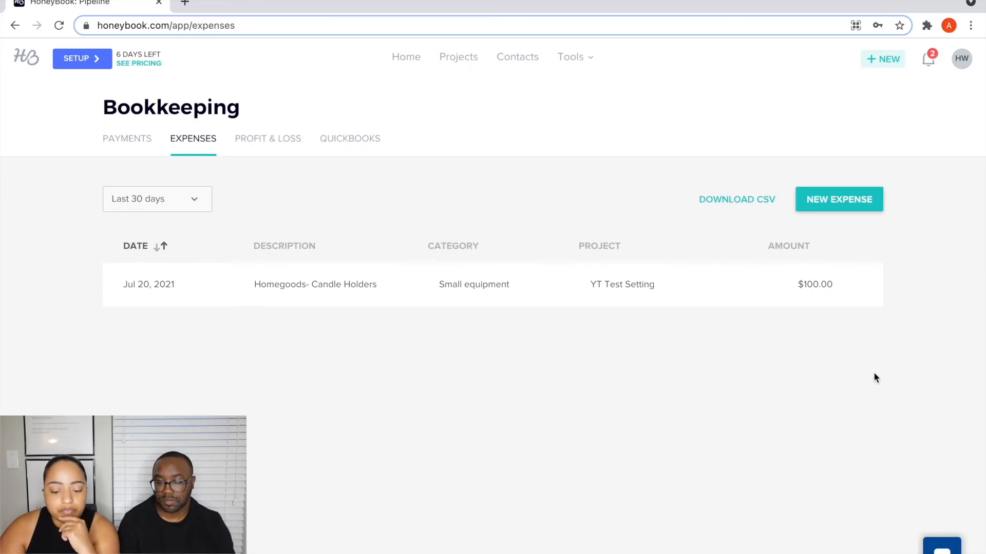
- Open the profit and loss report and check its date range choices and total income breakdown
click(278, 148)
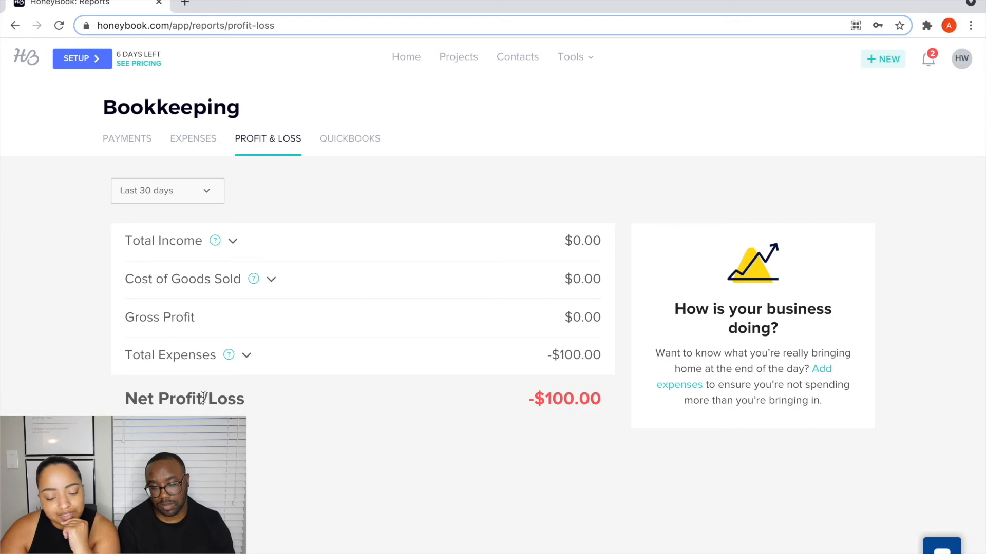
click(190, 195)
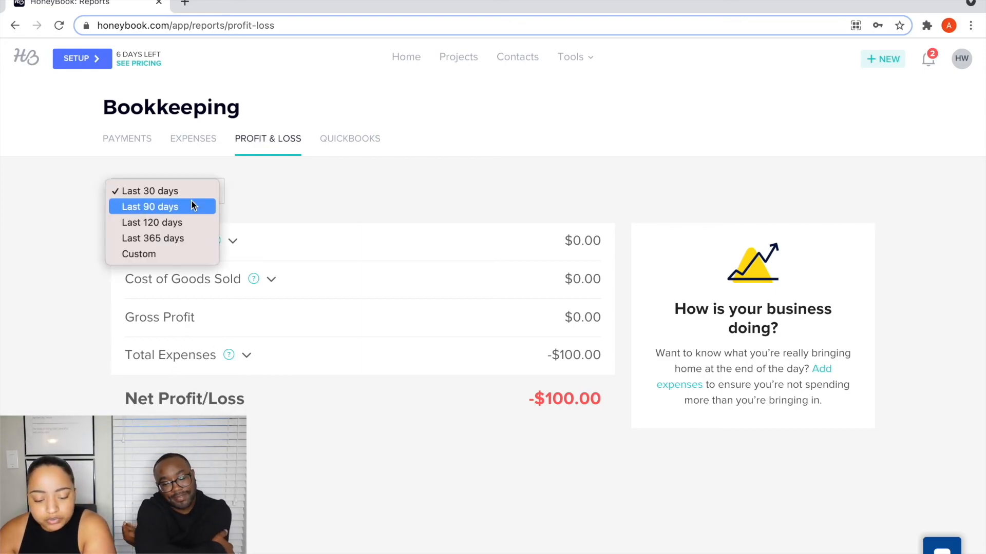
click(485, 418)
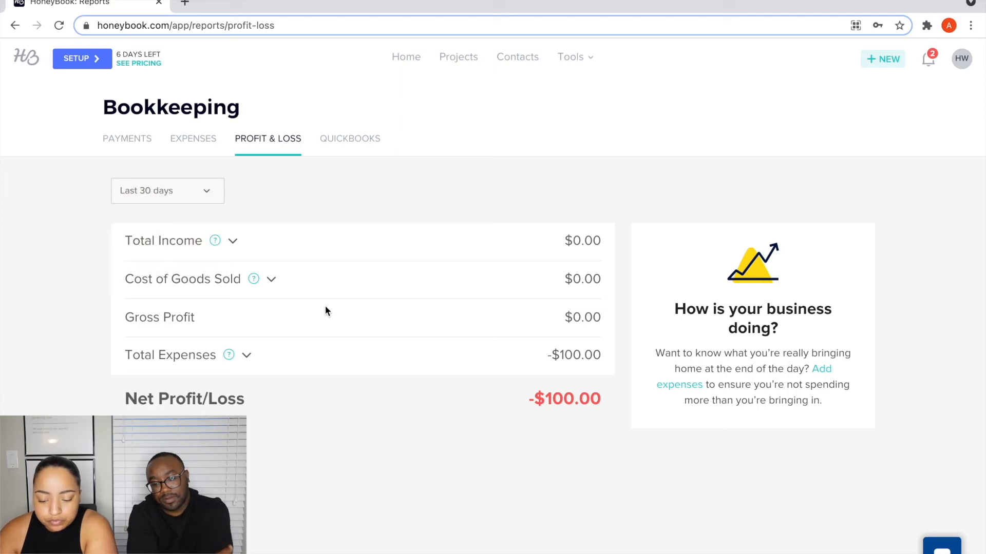
click(239, 242)
click(239, 242)
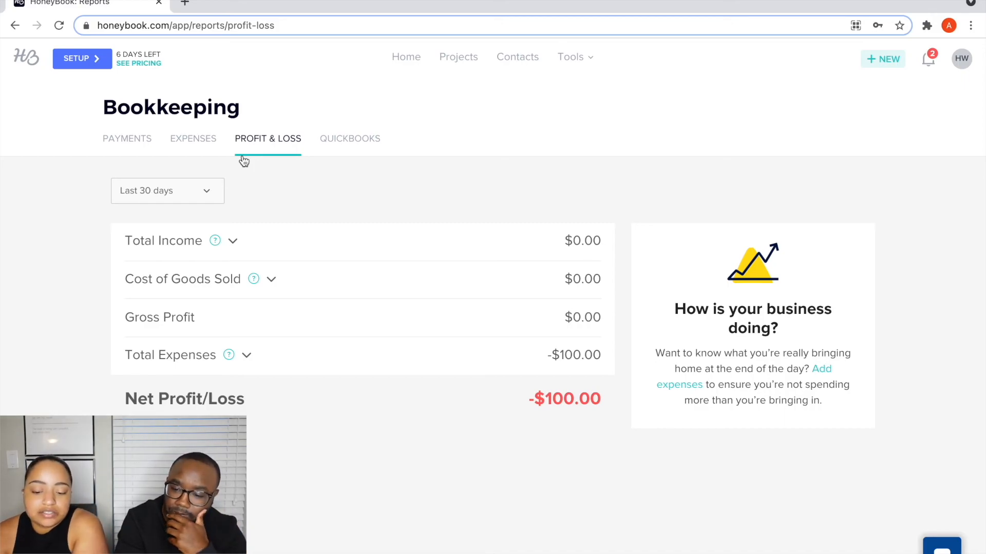
- View the QuickBooks integration page, and review the outstanding and paid payments in bookkeeping
click(369, 137)
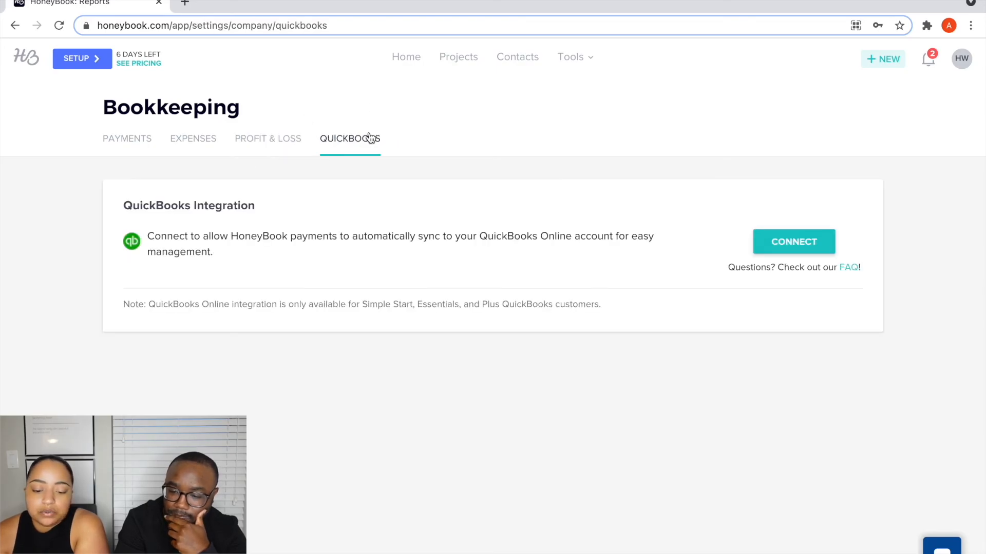
click(140, 145)
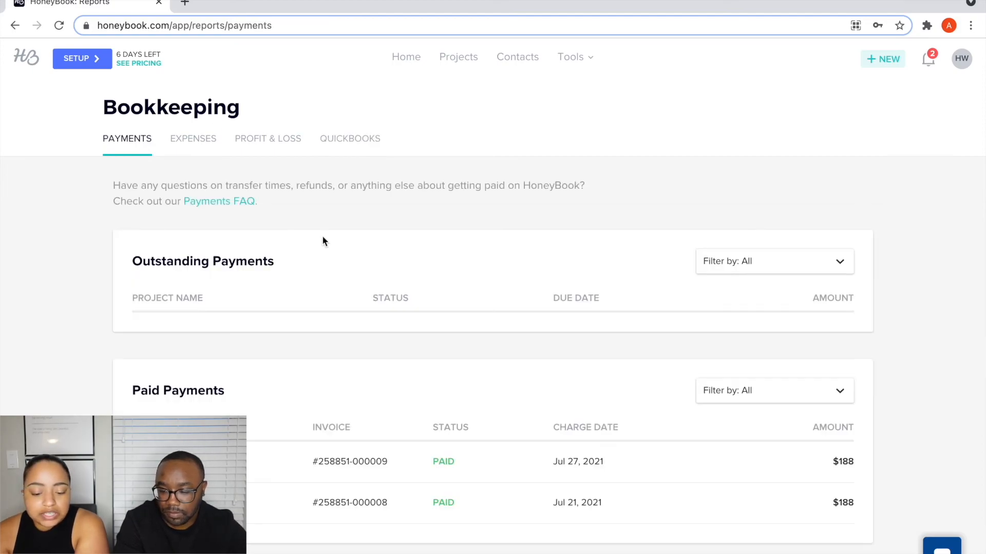
scroll(315, 396, down, 1)
scroll(316, 396, up, 1)
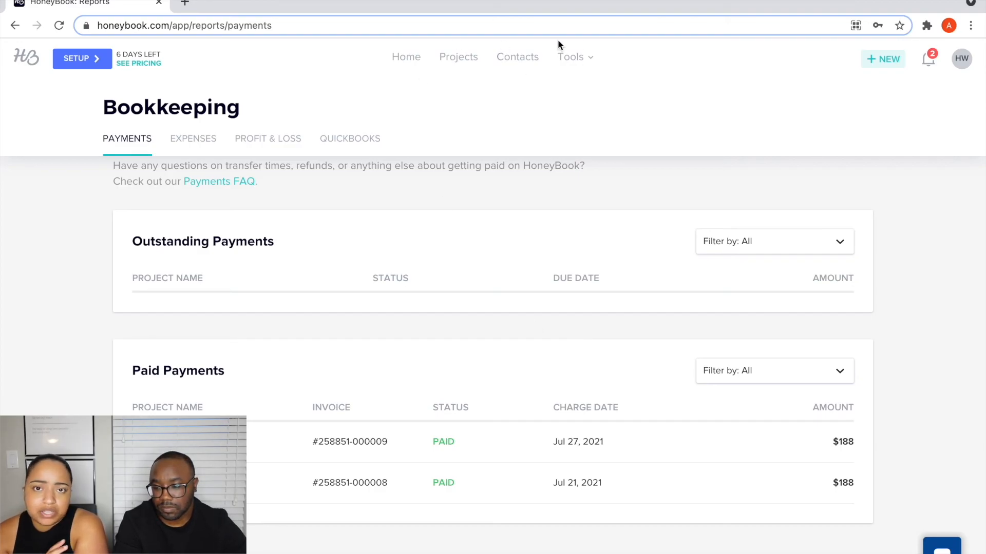
- Open the default contact form for lead capture and skip its introductory tour
mouse_move(579, 50)
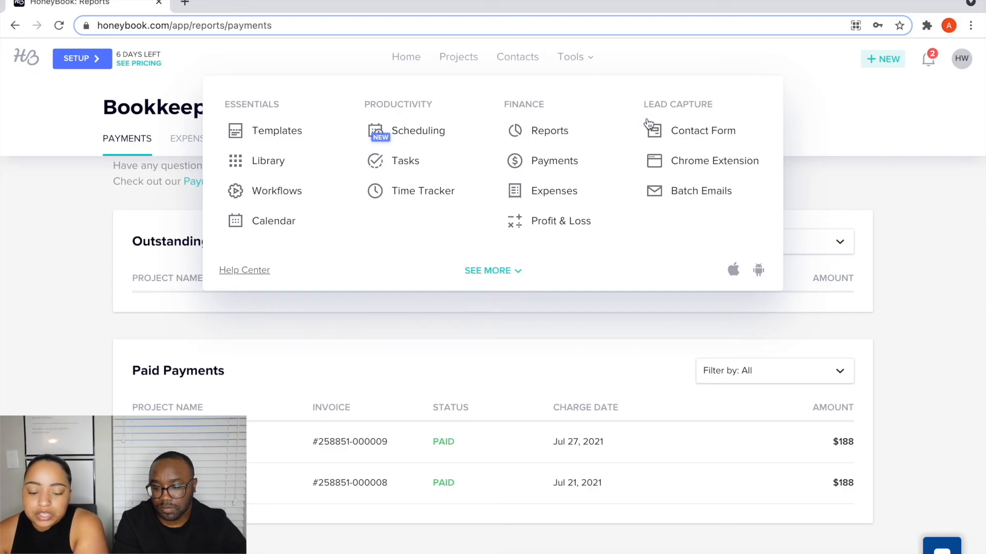
click(674, 129)
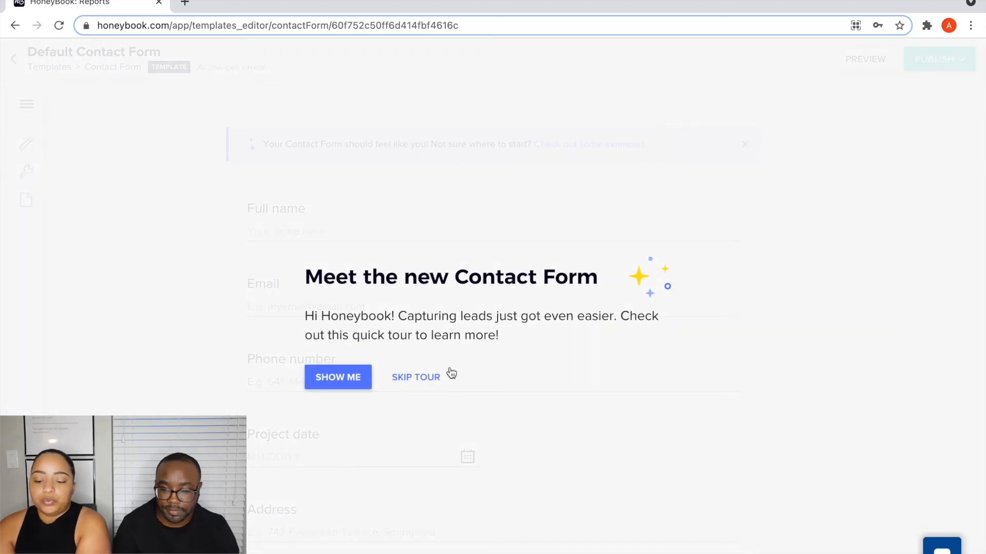
click(417, 380)
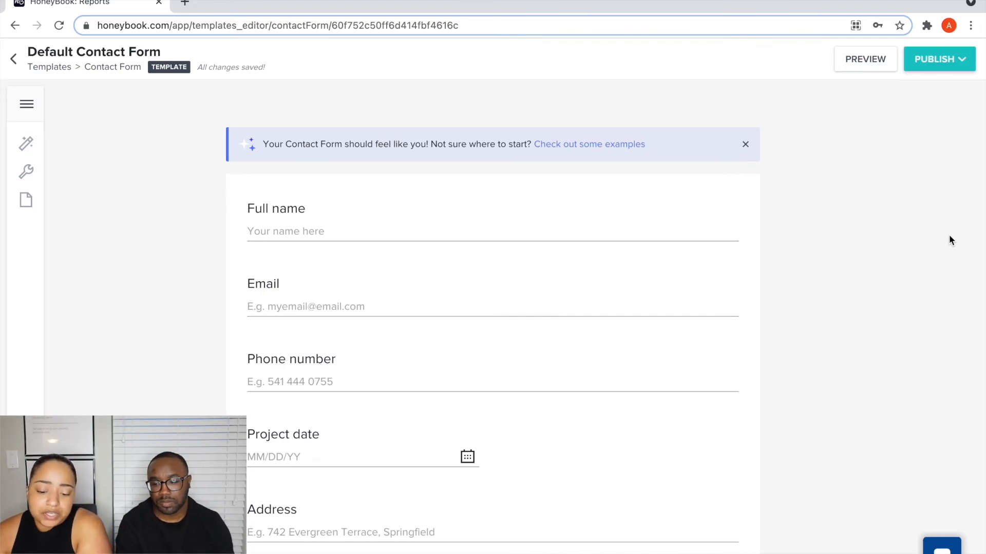
- Examine the contact form's questions, from full name and project date to guest count, budget and project details
scroll(803, 177, down, 7)
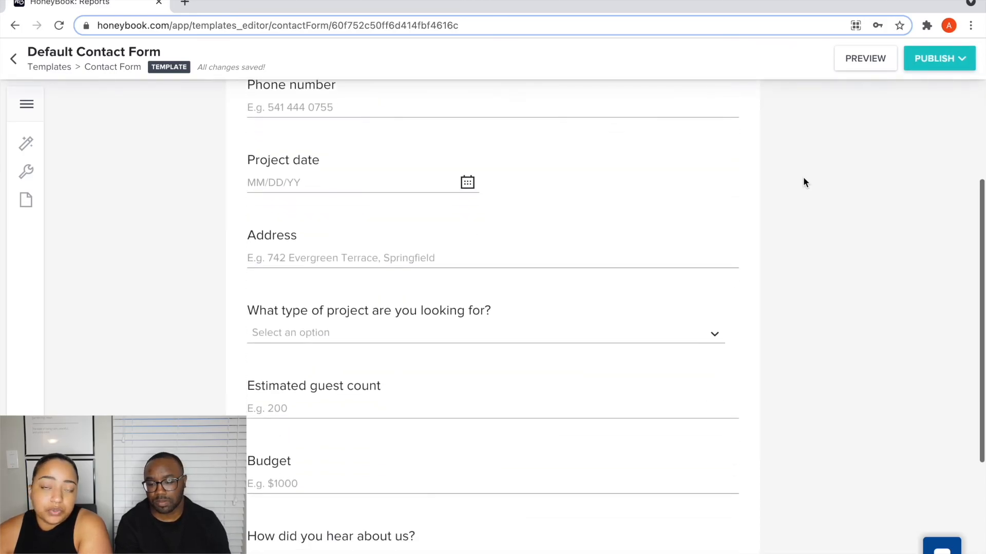
scroll(804, 182, up, 7)
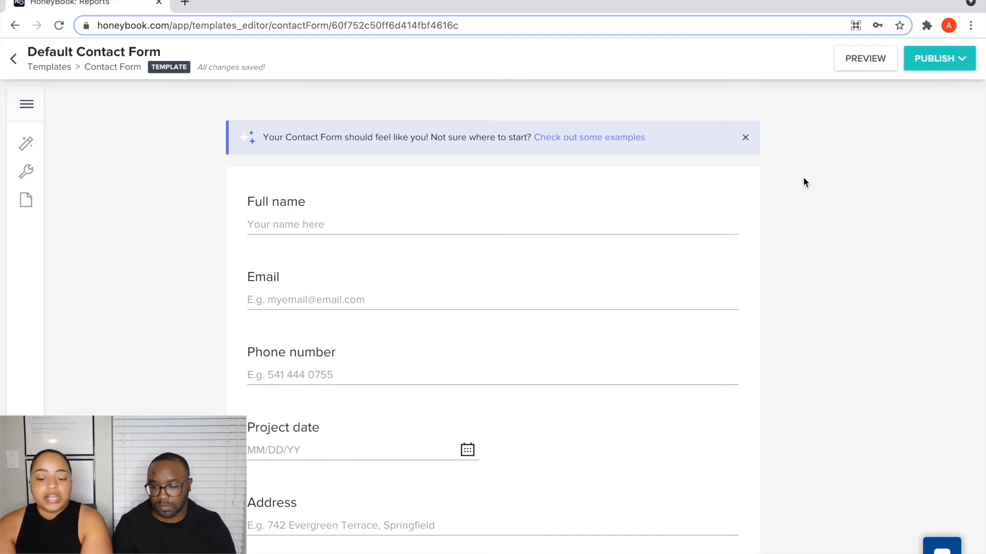
scroll(804, 181, down, 10)
scroll(804, 181, up, 7)
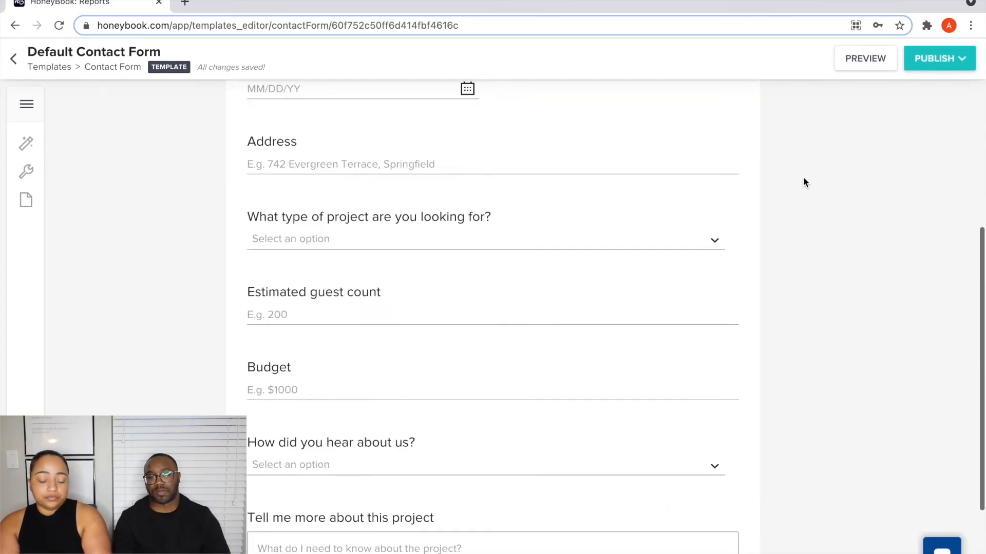
scroll(804, 182, down, 6)
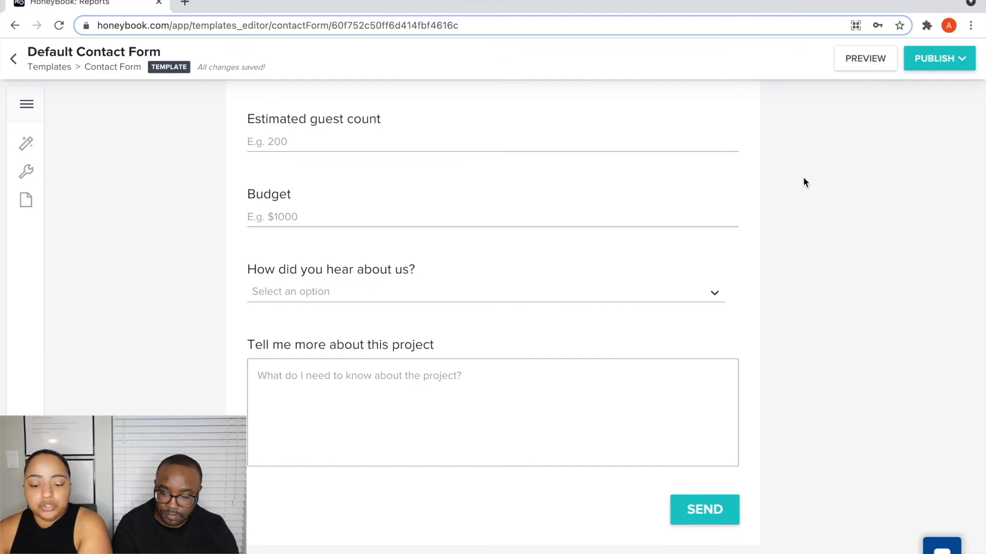
scroll(765, 277, up, 9)
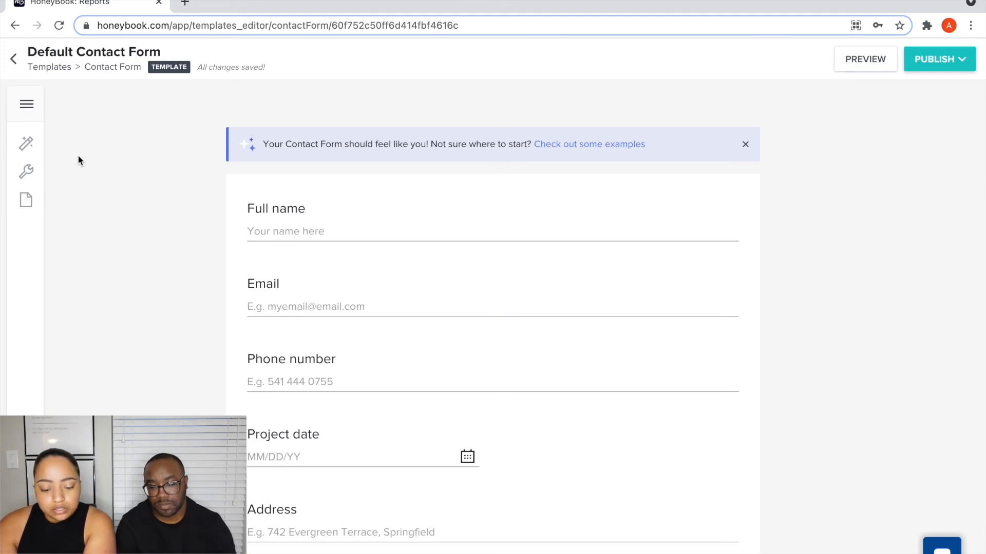
- Check the contact form's design options, leave the form editor and return to the home page
click(26, 143)
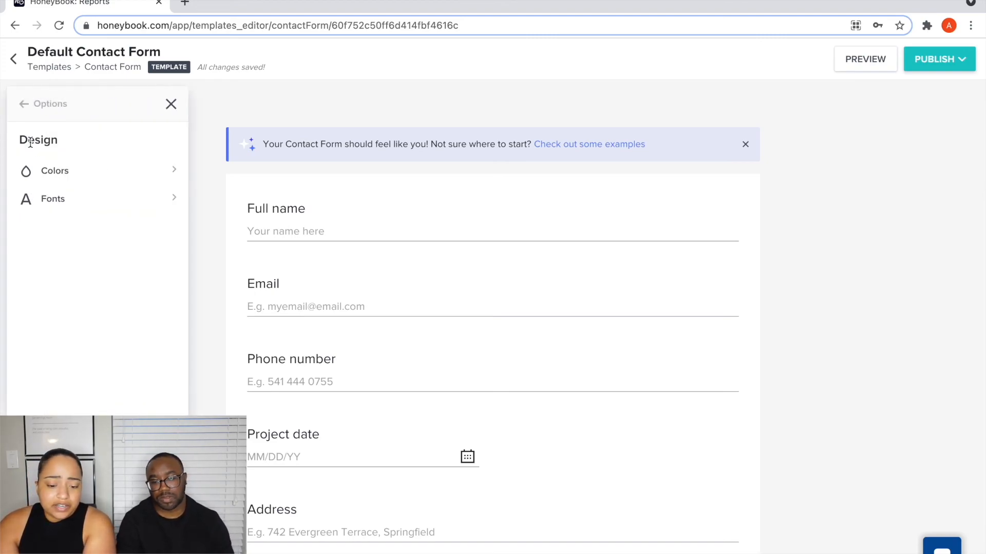
click(13, 66)
mouse_move(582, 54)
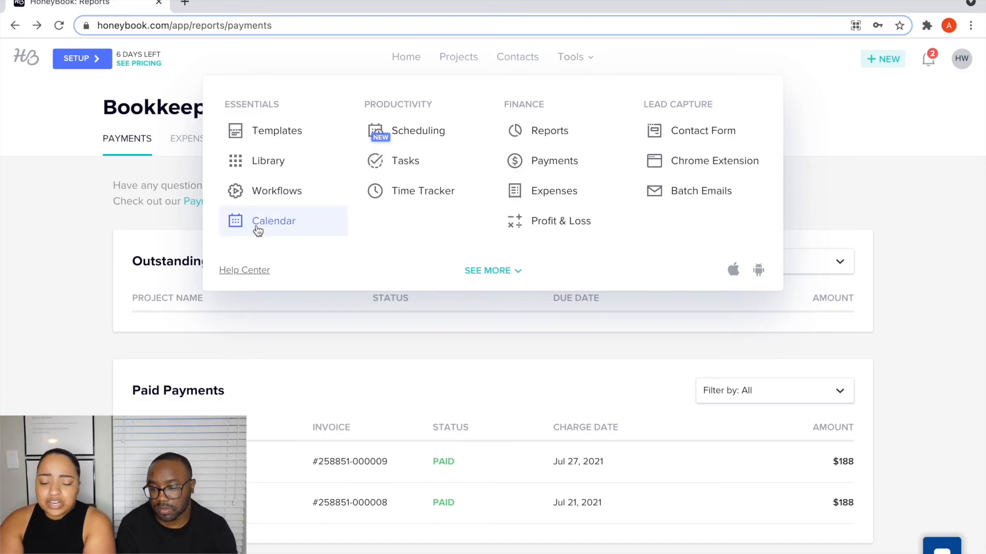
click(420, 58)
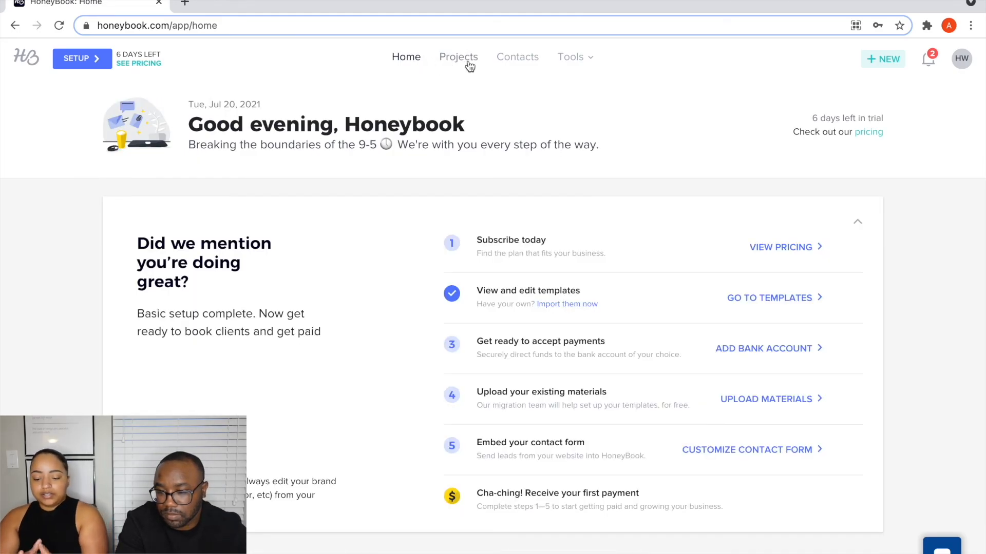